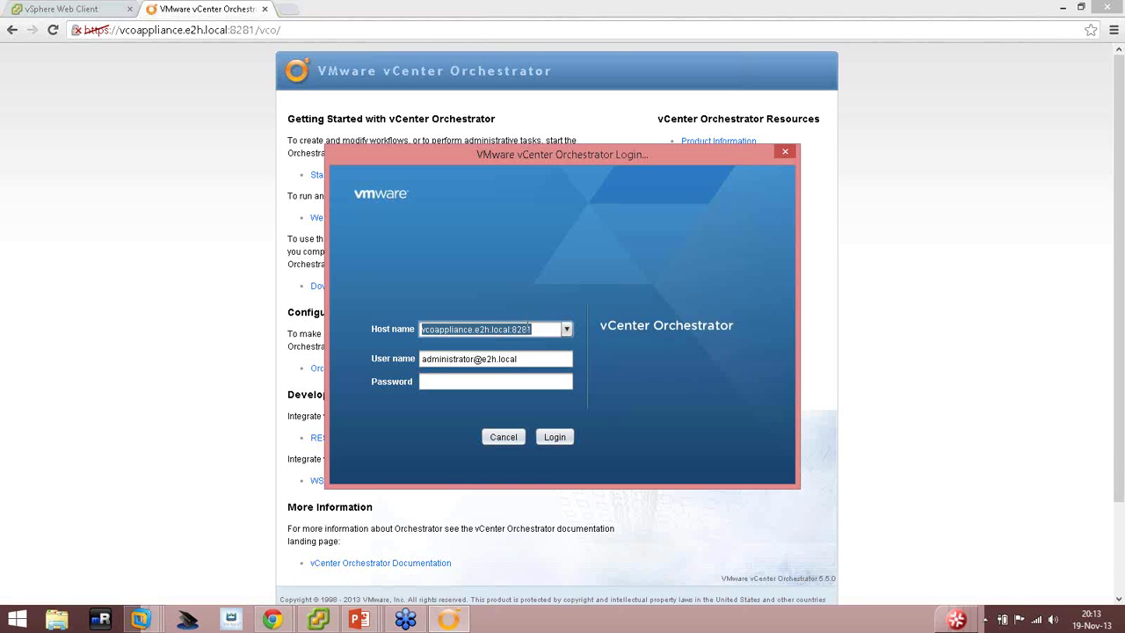
Log in as Administrator with the account password to reach the Today page
click(428, 358)
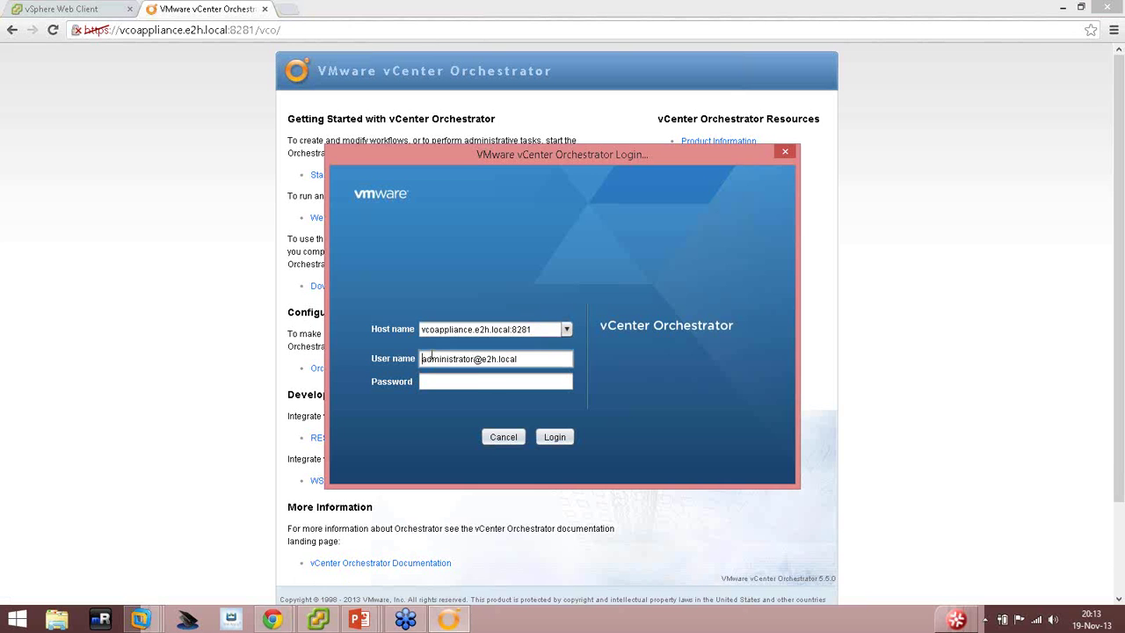
click(478, 382)
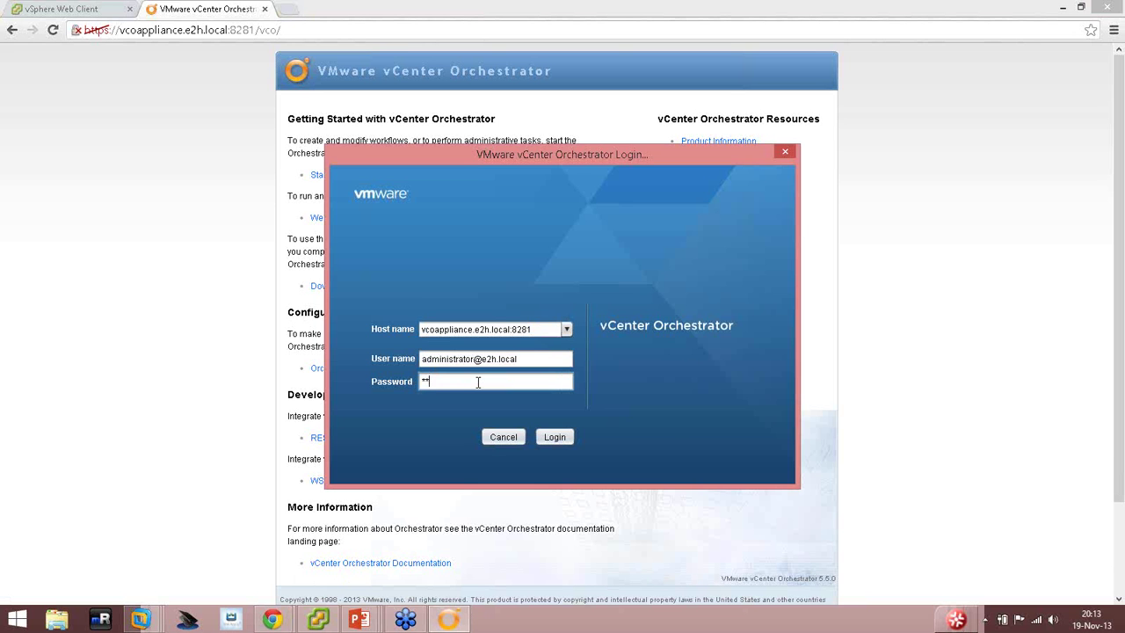
key(Return)
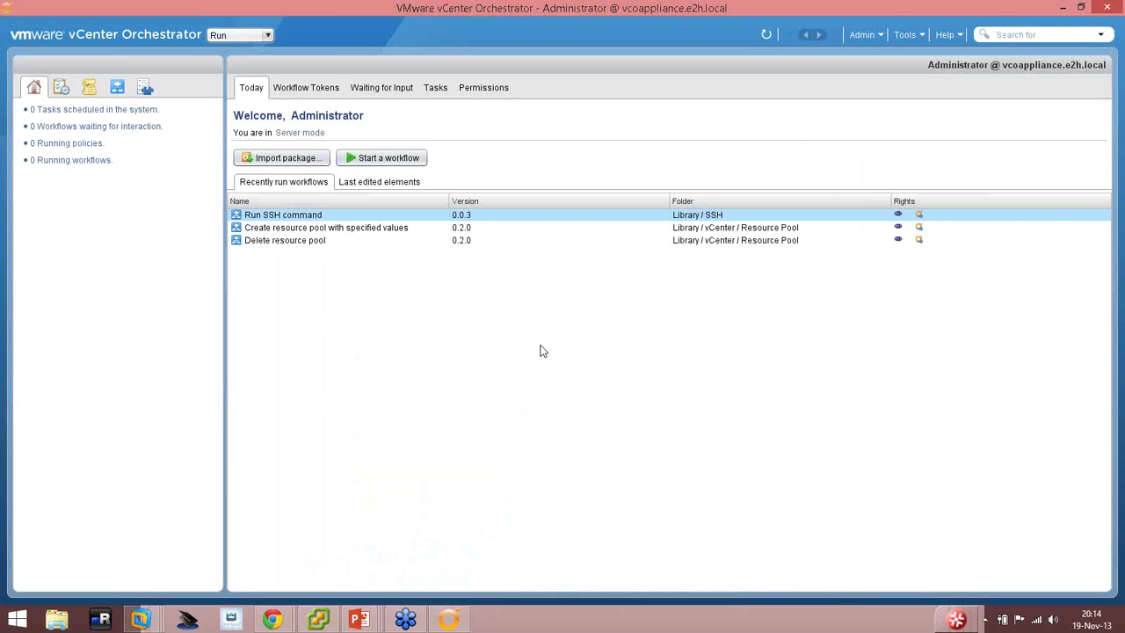
click(268, 35)
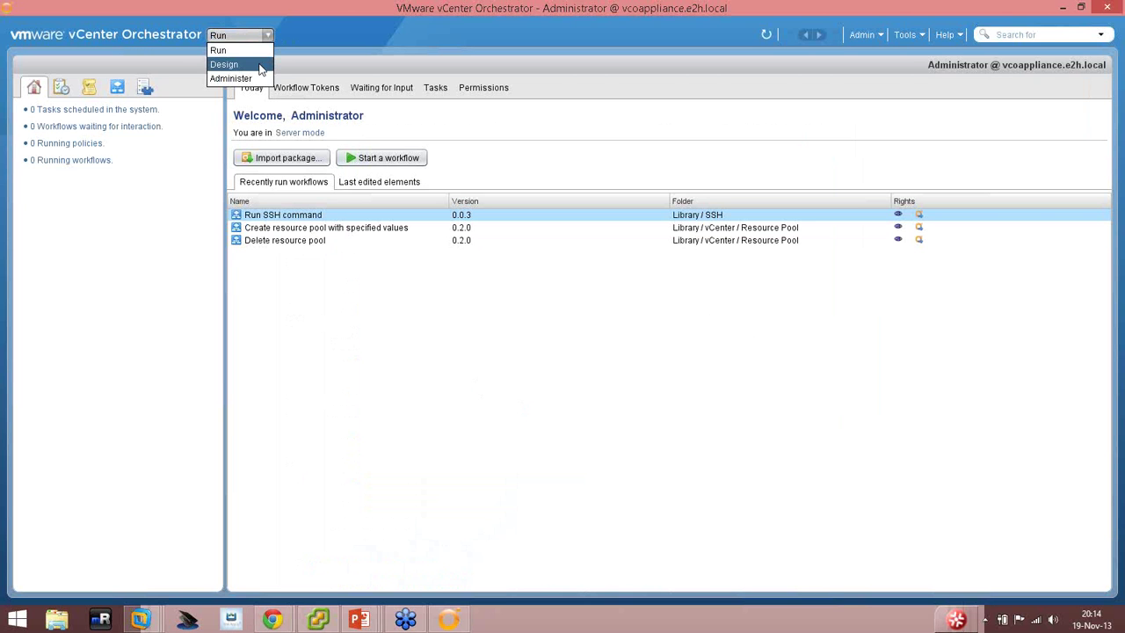
click(260, 65)
click(266, 35)
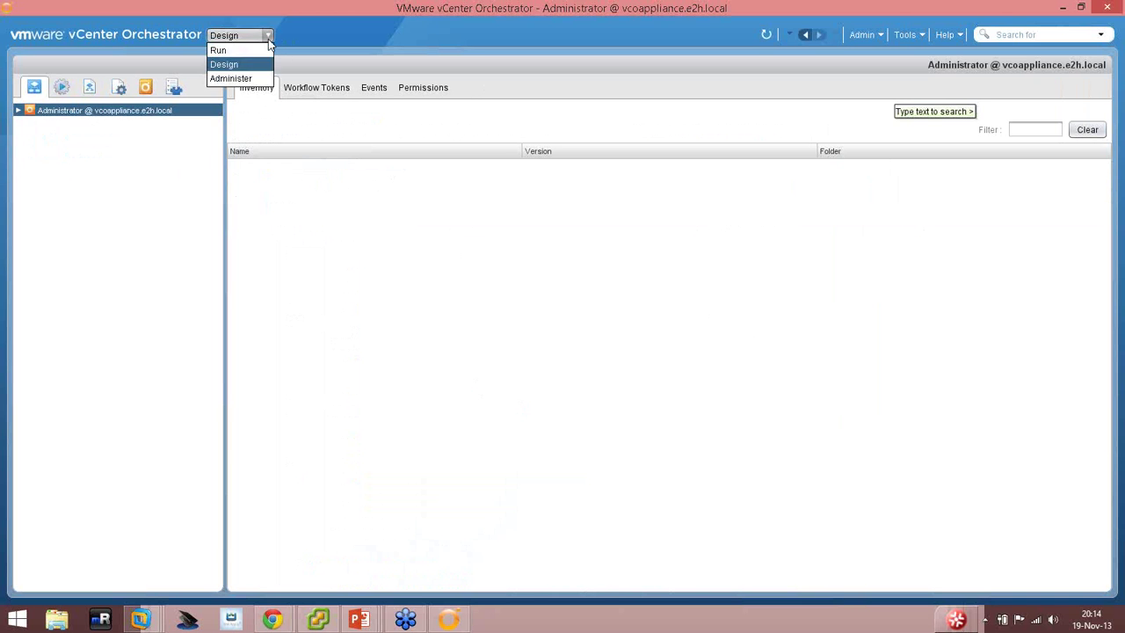
click(260, 80)
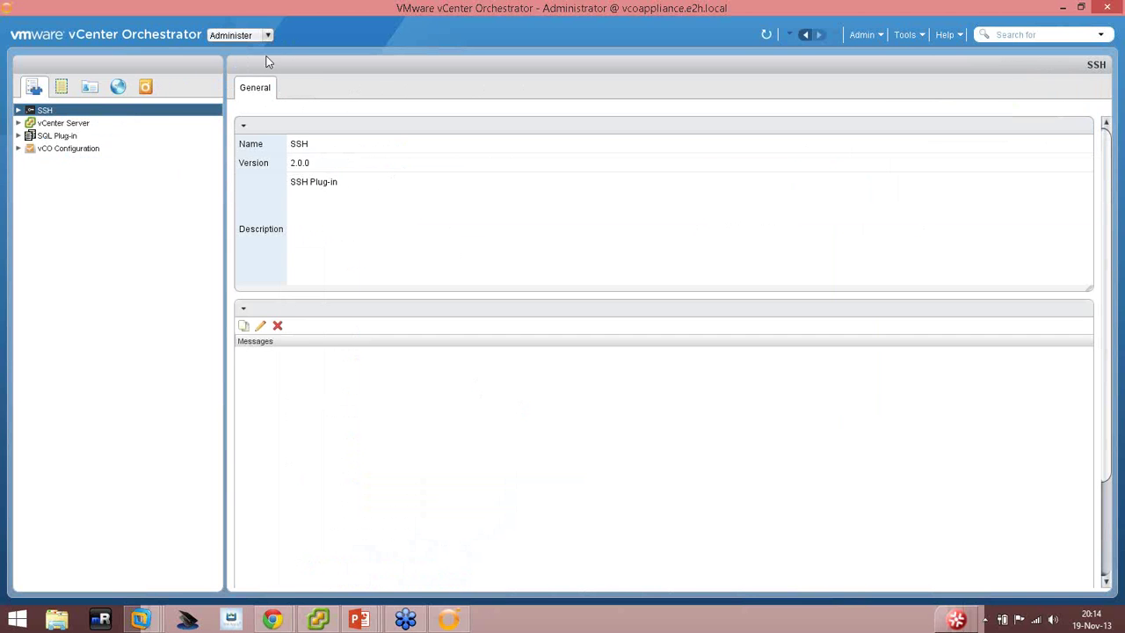
click(269, 38)
click(257, 50)
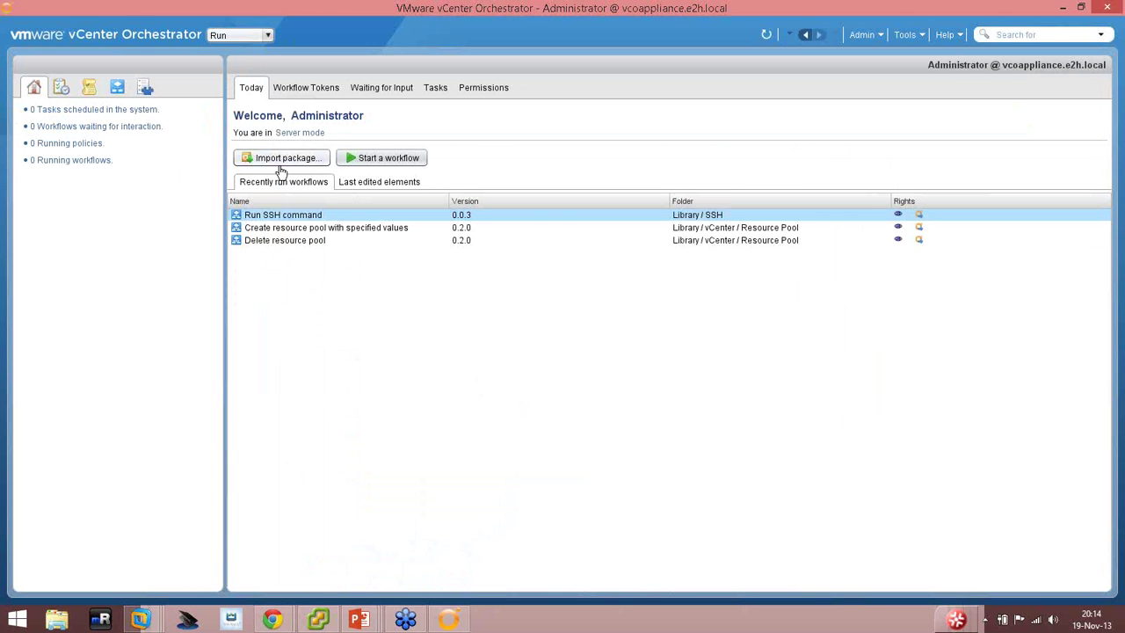
Browse the Run perspective's workflows, inventory and other views, then return to Today
click(62, 86)
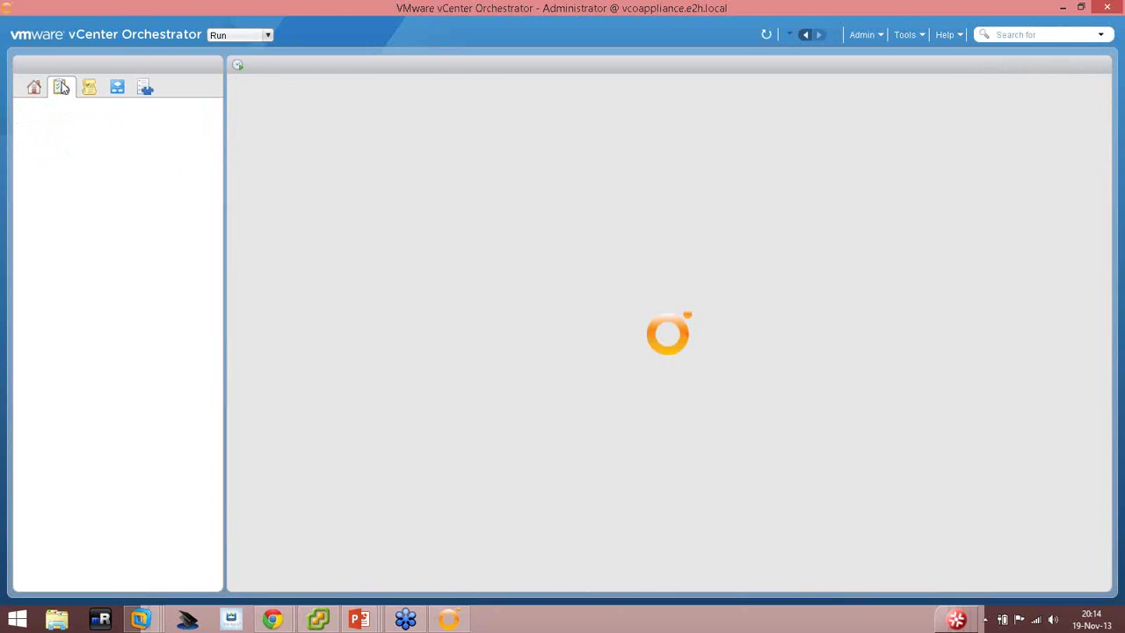
click(90, 86)
click(117, 86)
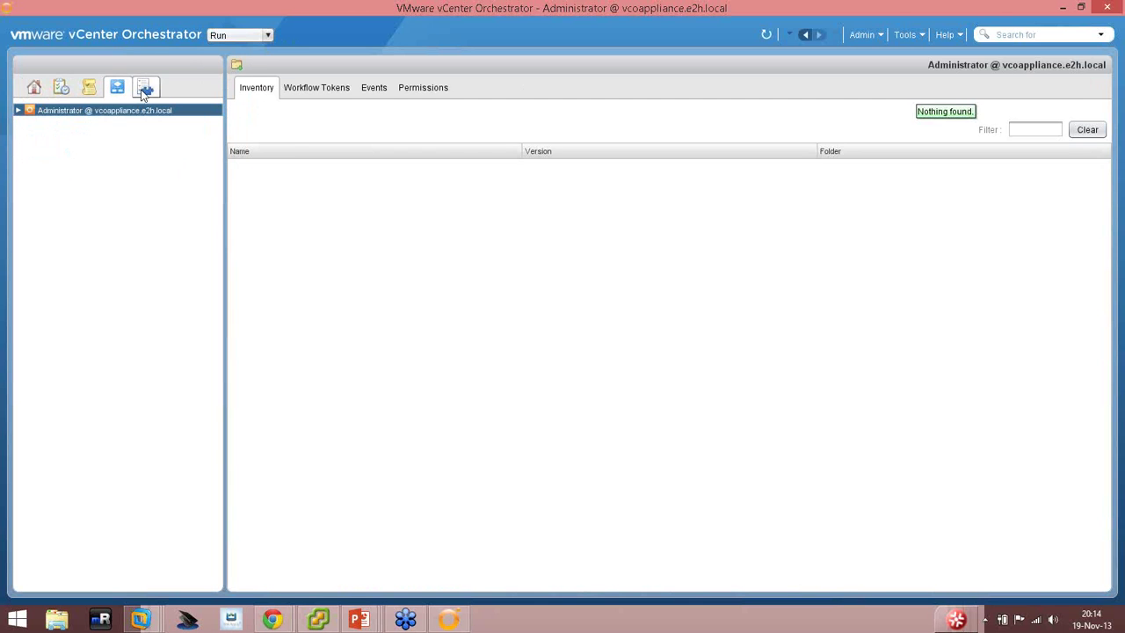
click(146, 90)
click(33, 86)
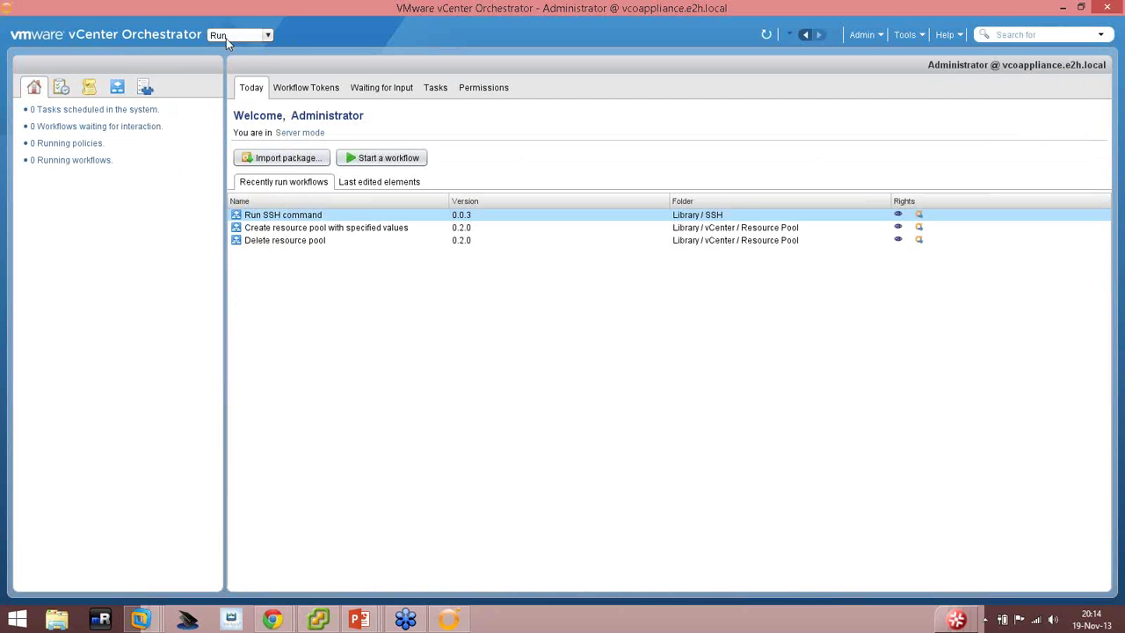
In the Design perspective, cancel a new folder and view actions, resources, configurations and packages
click(236, 38)
click(238, 62)
click(239, 65)
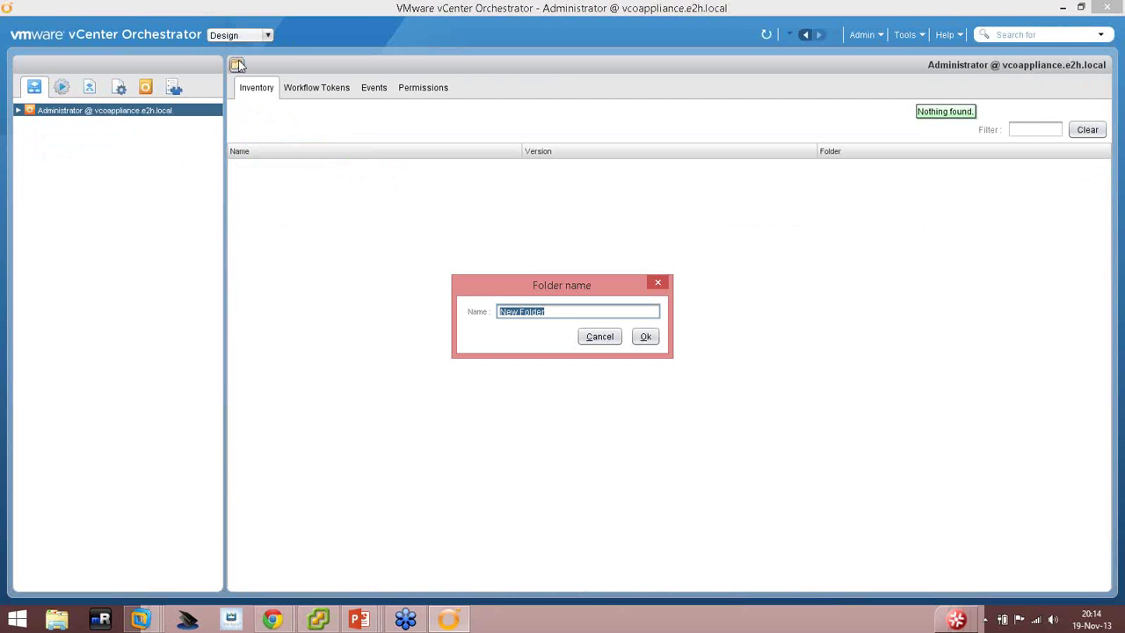
click(600, 338)
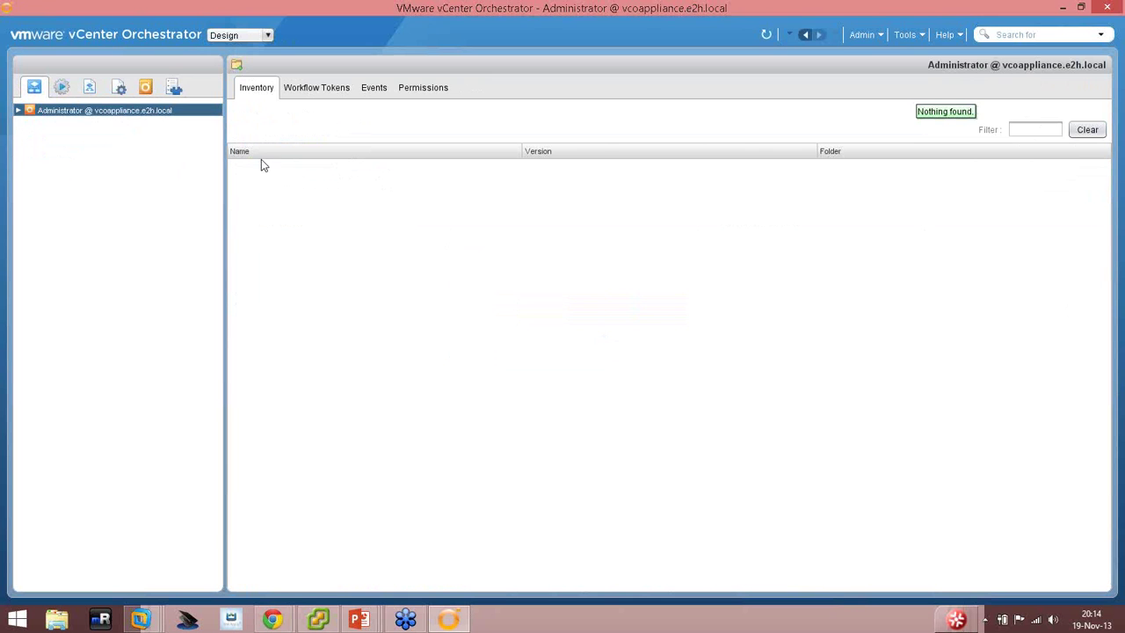
click(89, 90)
click(117, 92)
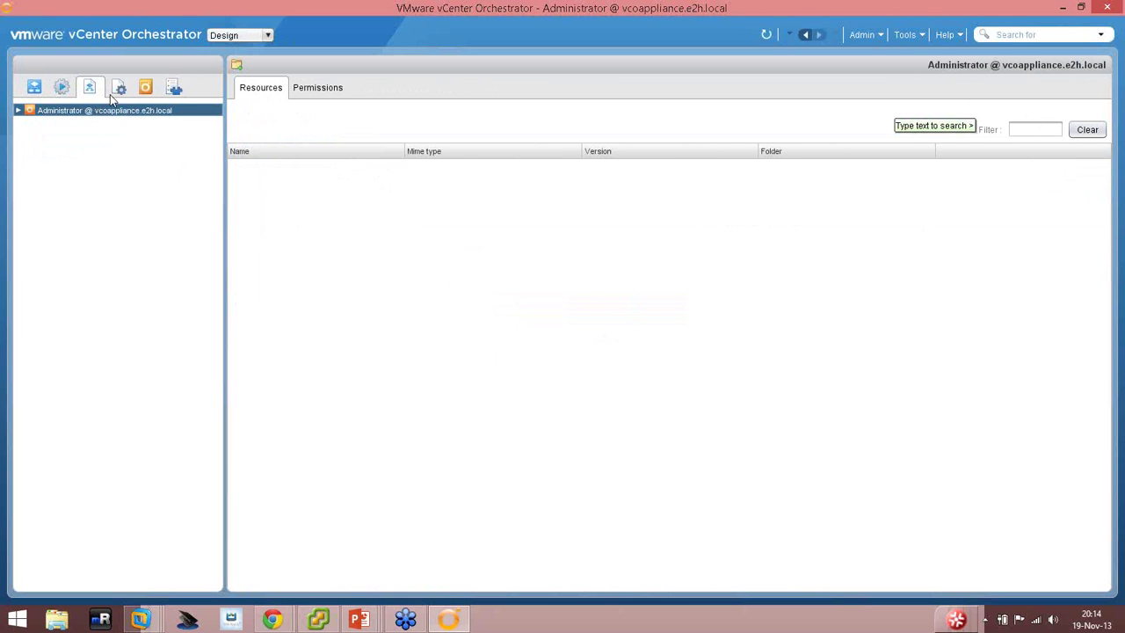
click(119, 88)
click(145, 87)
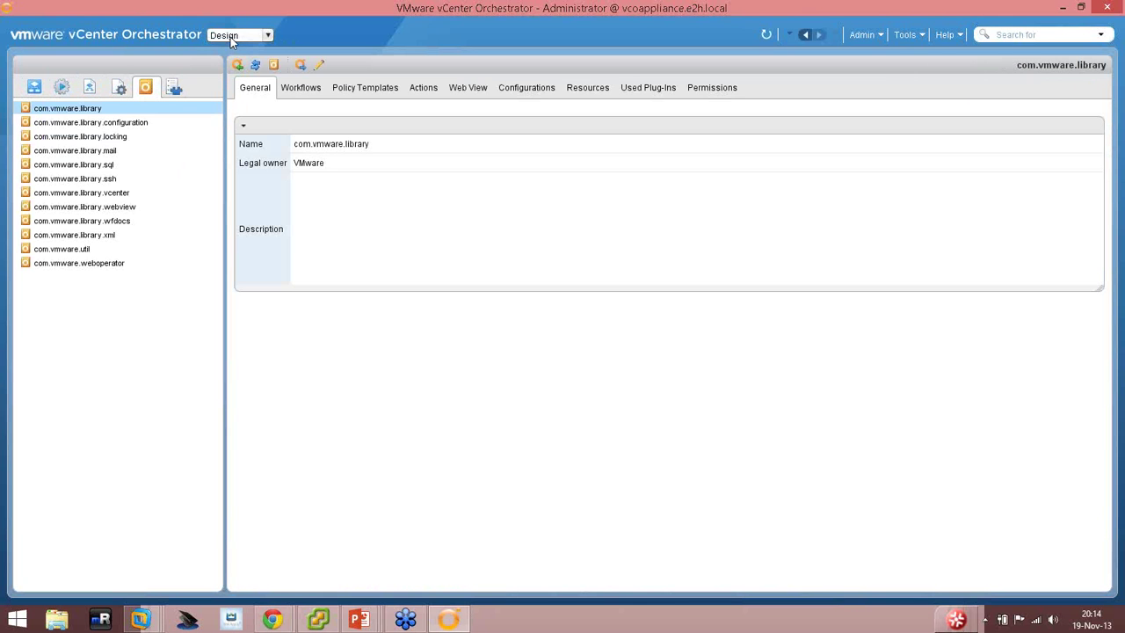
Switch to the Administer perspective and view policy templates and the next section
click(231, 37)
click(231, 79)
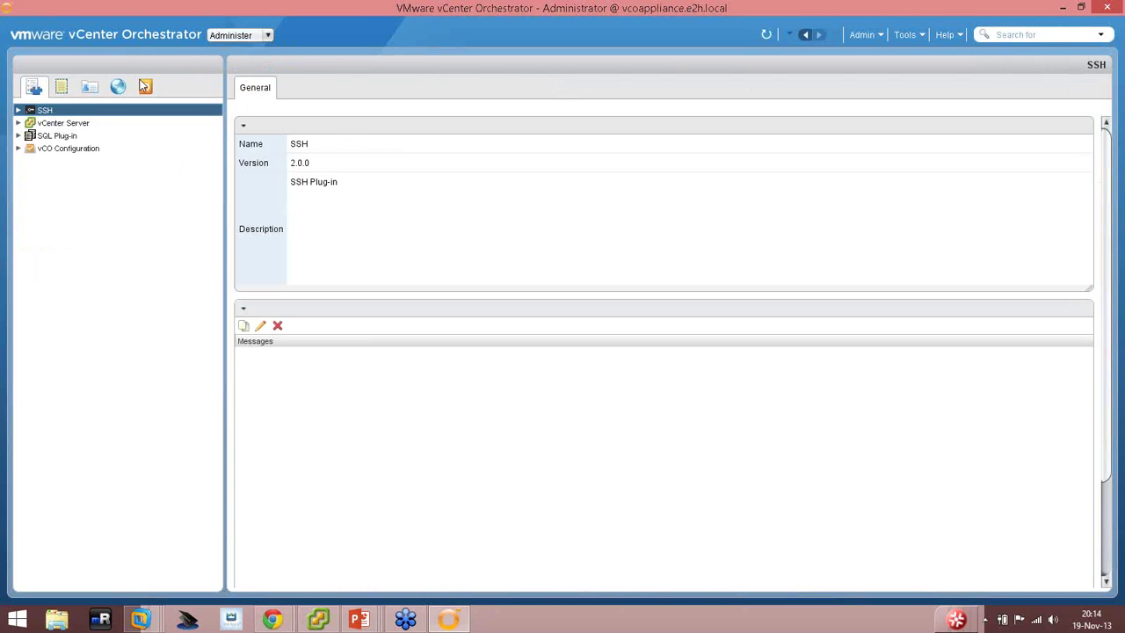
click(62, 87)
click(89, 87)
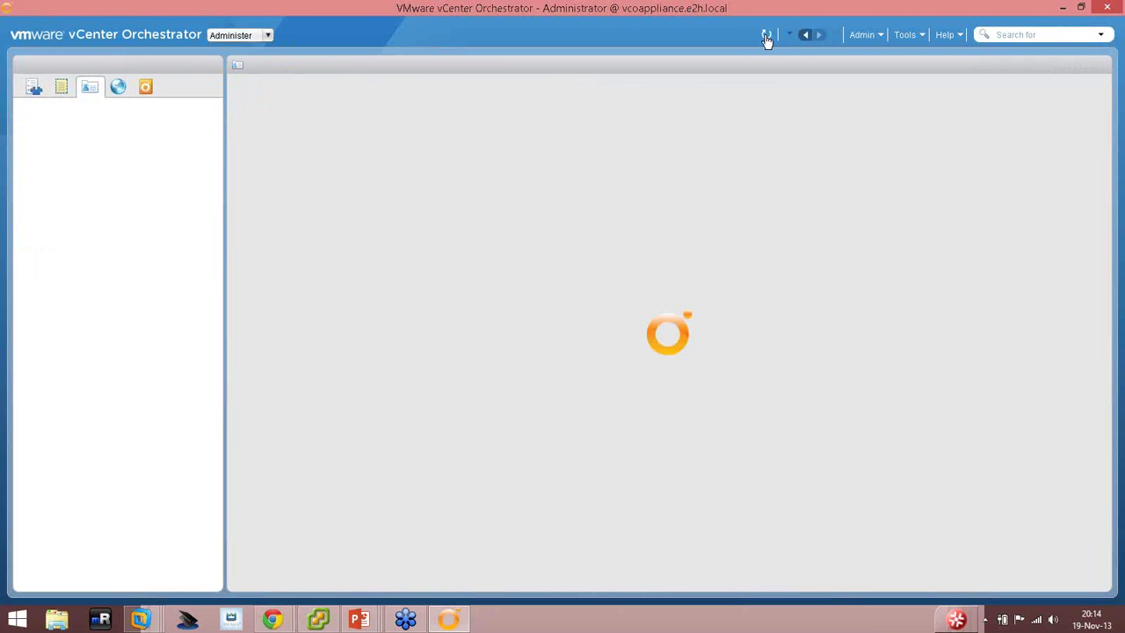
Review the active sessions list, then look over the Tools and Help menus
click(879, 35)
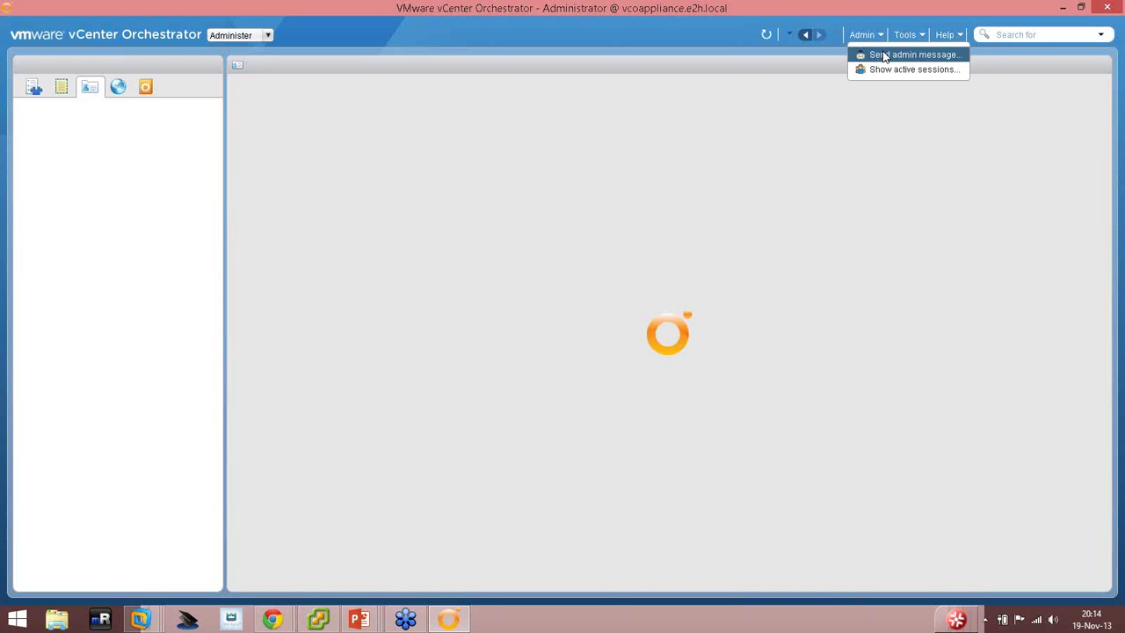
click(890, 69)
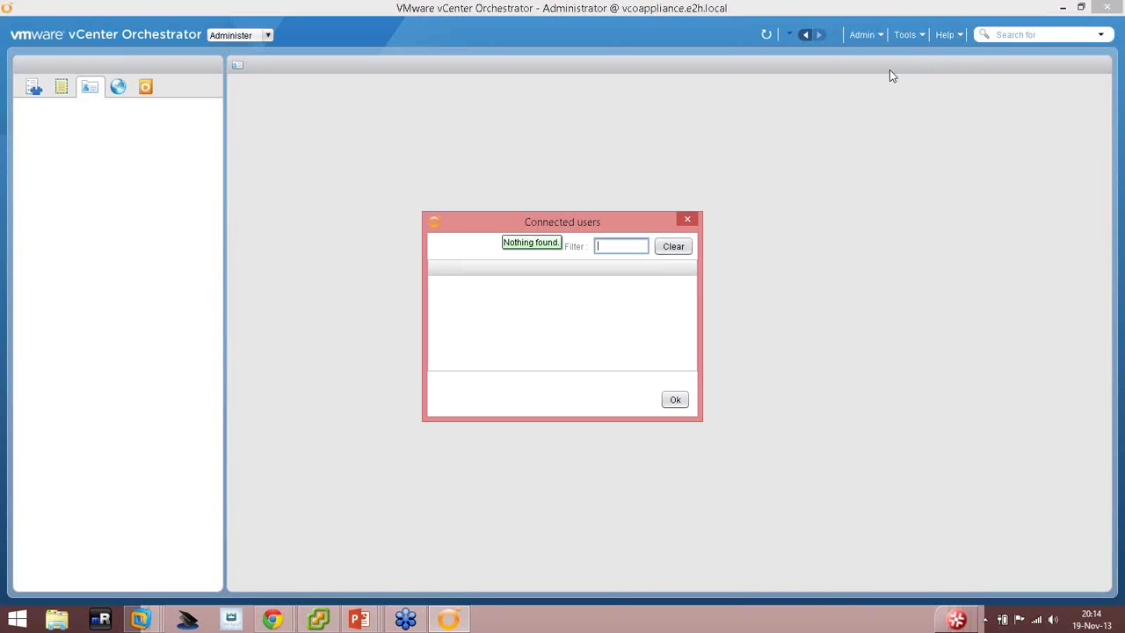
click(687, 218)
click(916, 33)
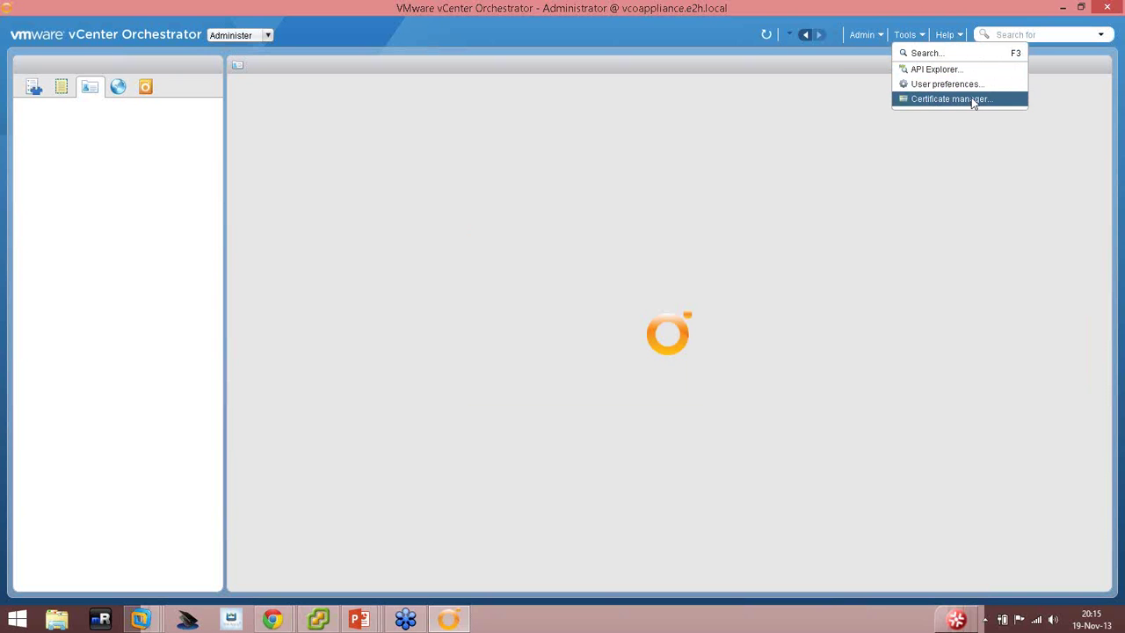
click(960, 35)
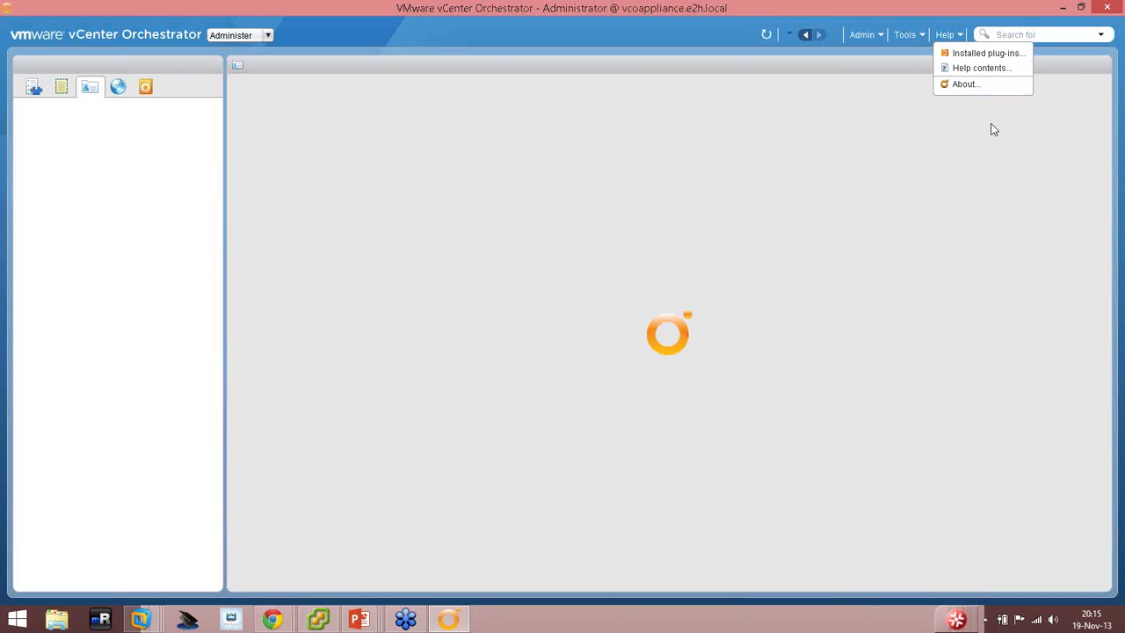
click(615, 172)
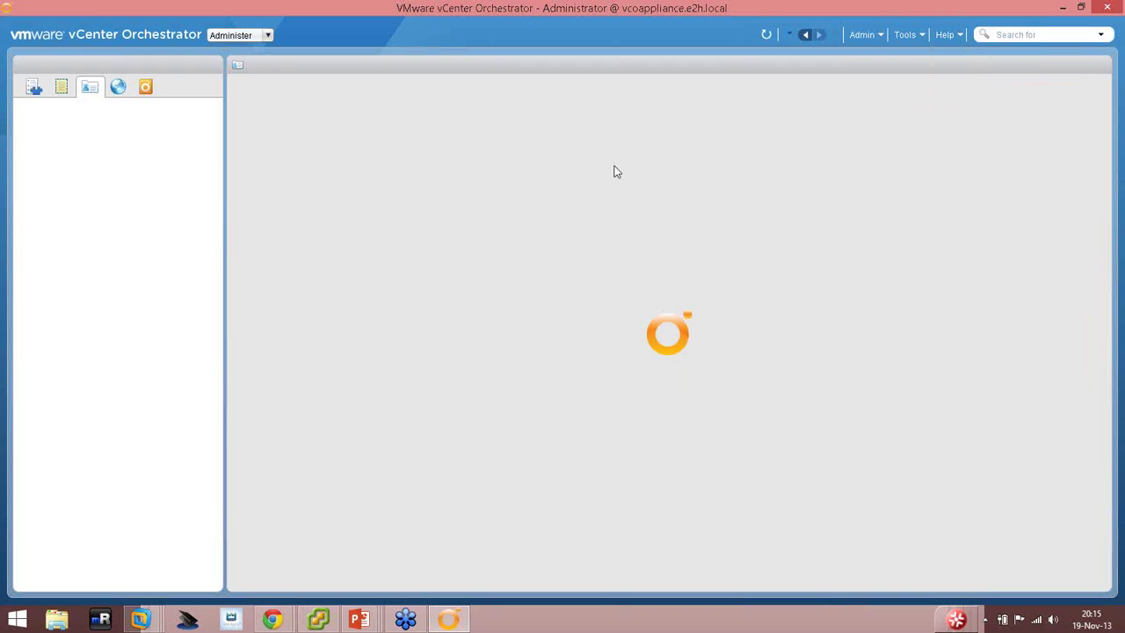
Return to the Run perspective and bring the PowerPoint slide show forward to slide 6
click(267, 36)
click(255, 50)
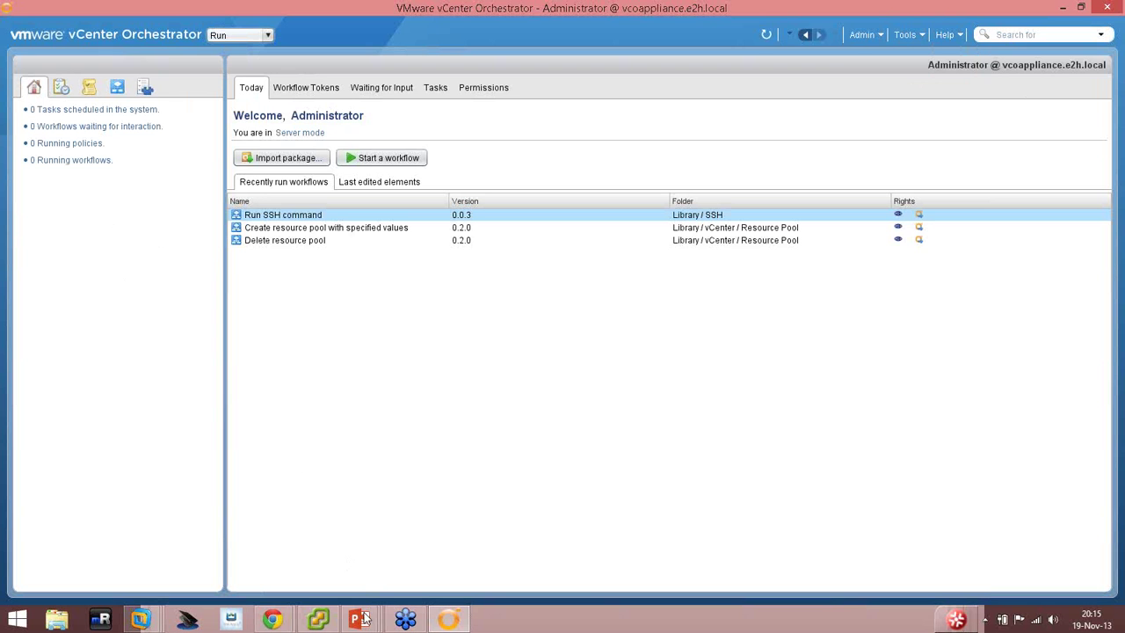
mouse_move(364, 618)
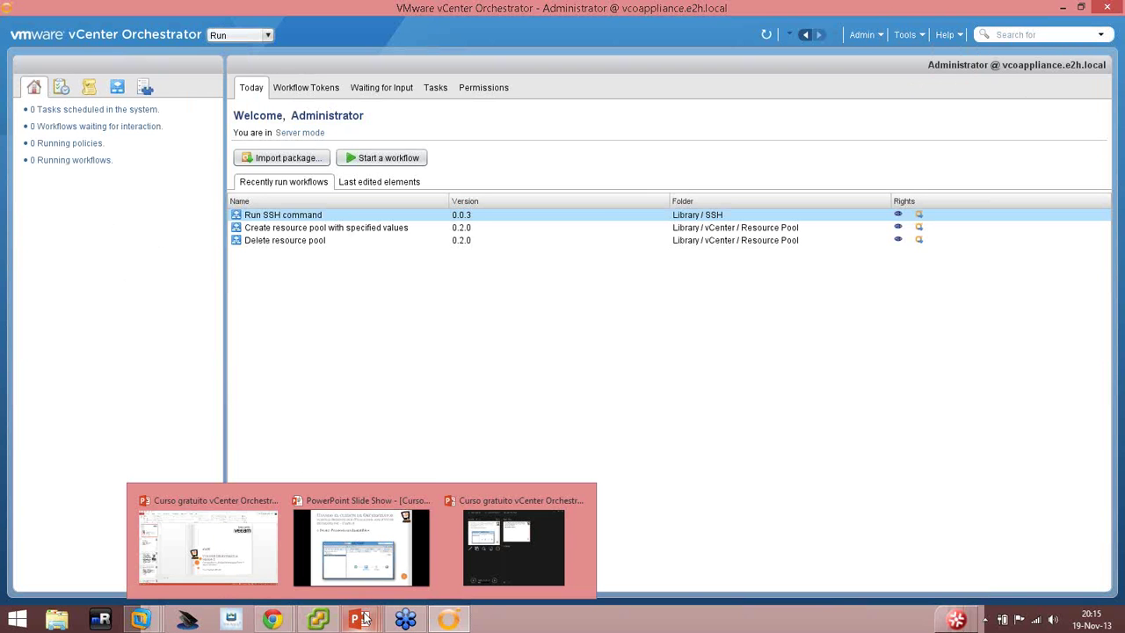
click(397, 560)
click(425, 320)
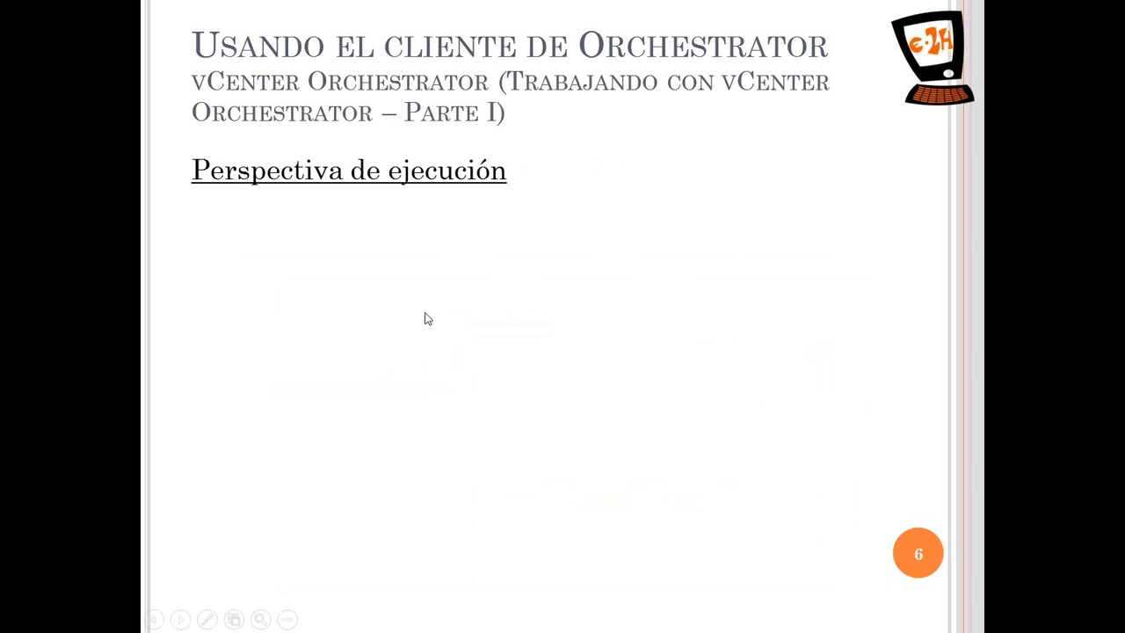
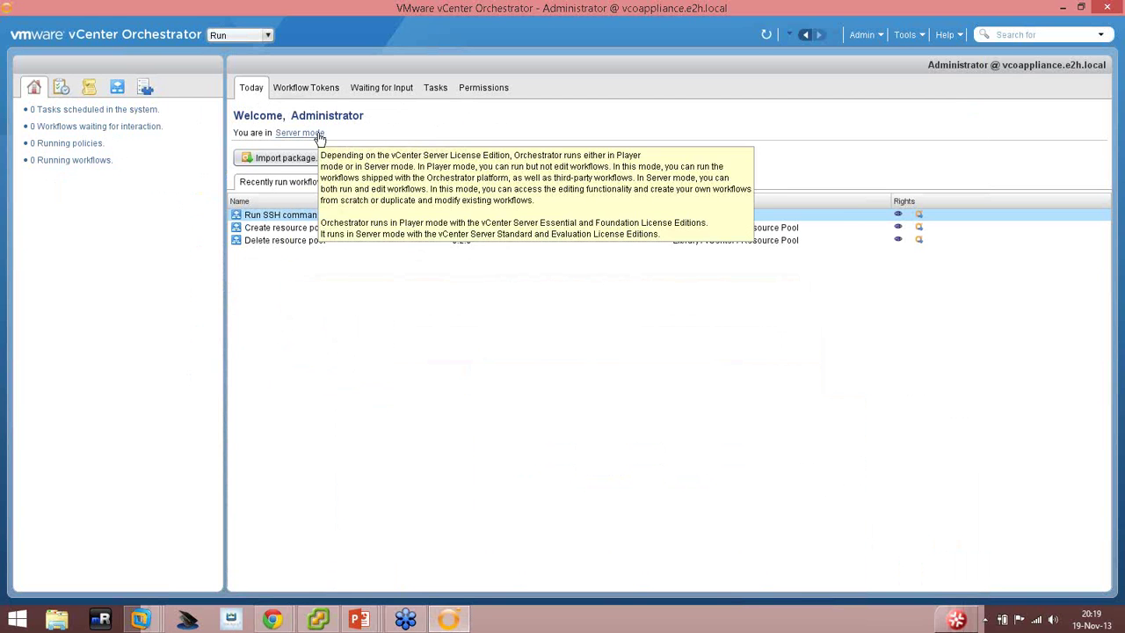
Read the Server mode explanation, then show the empty Last edited elements list
click(319, 138)
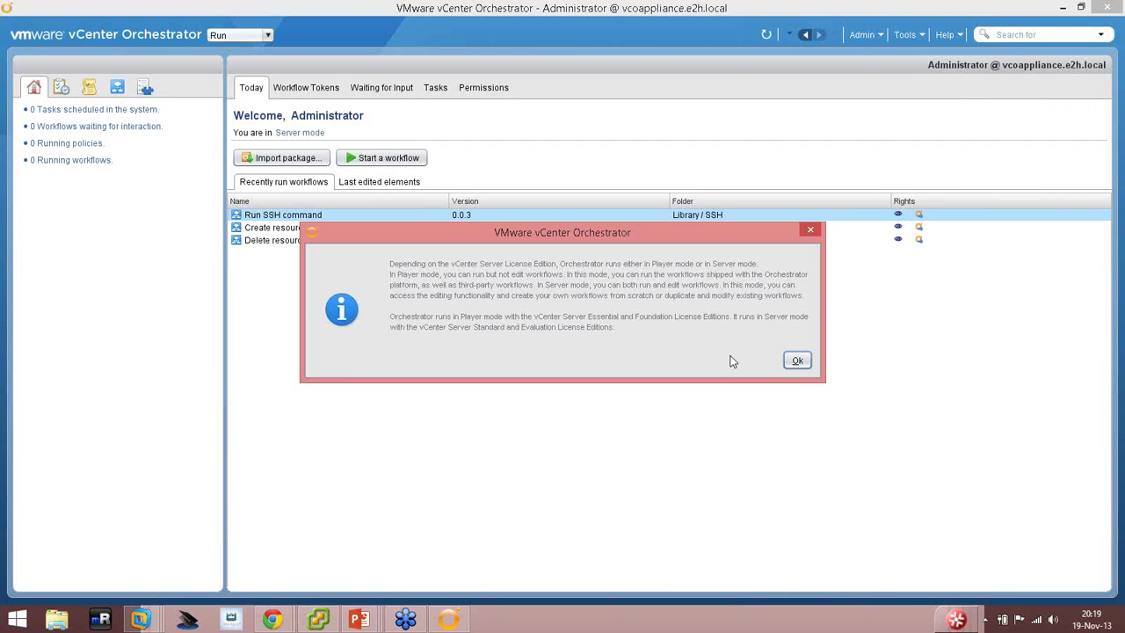
click(796, 362)
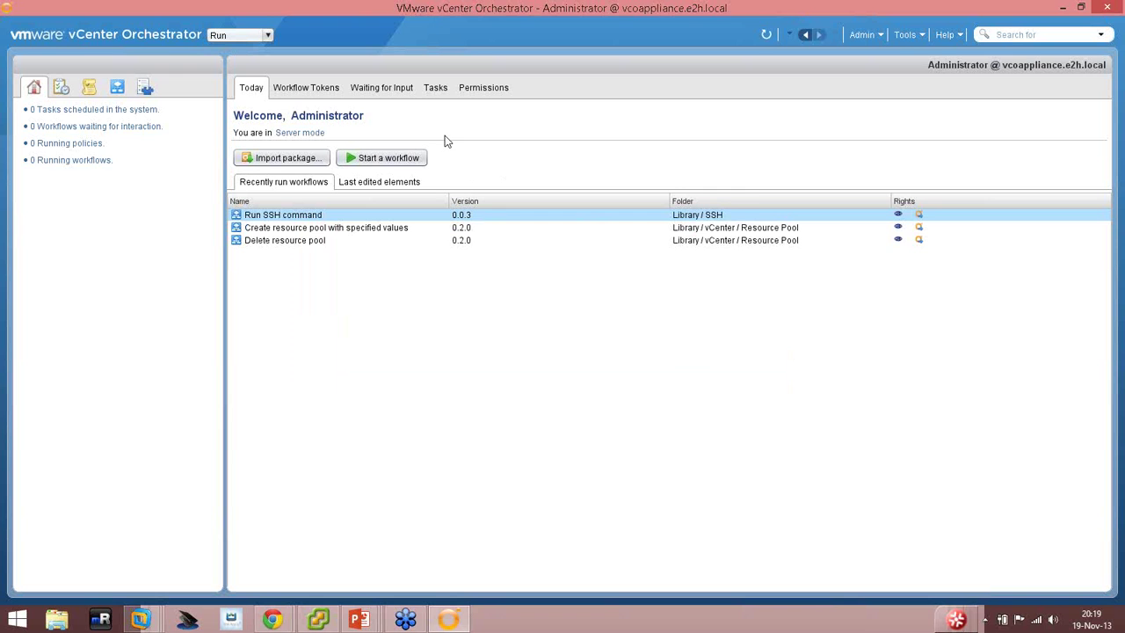
mouse_move(325, 138)
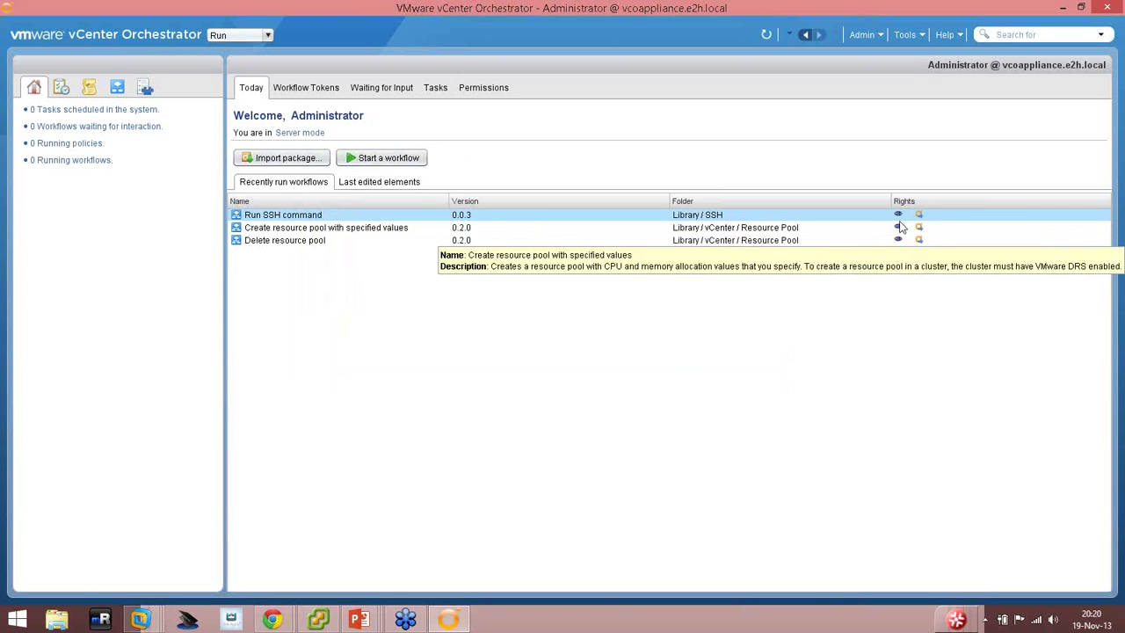
click(409, 183)
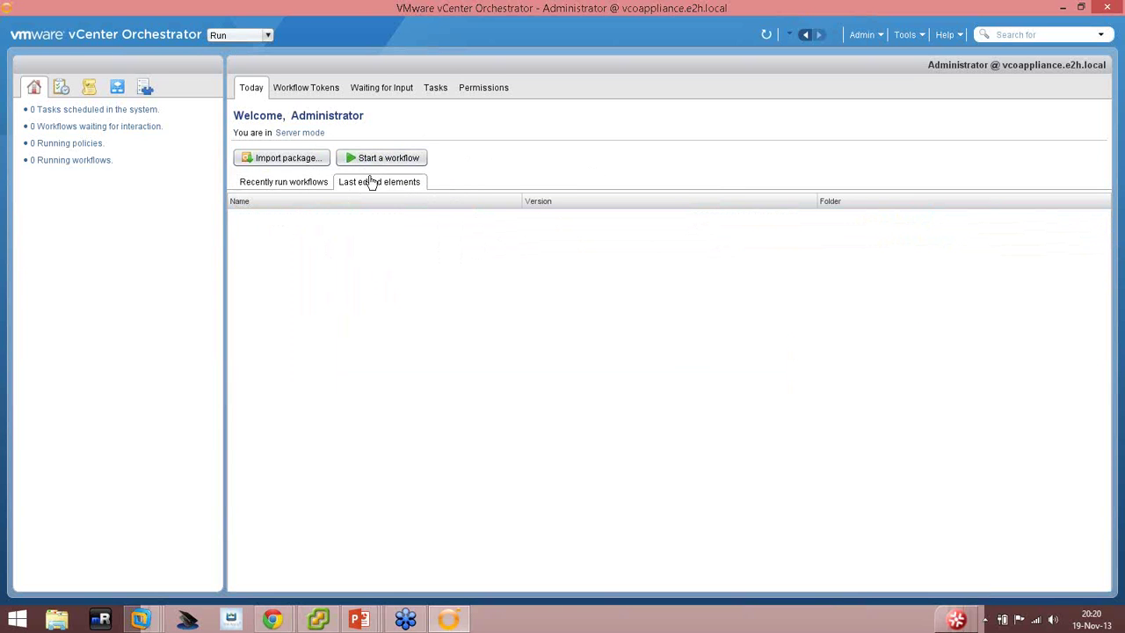
Review the Workflow Tokens, Waiting for Input, Tasks and Permissions tabs, then show the empty Scheduler
click(329, 95)
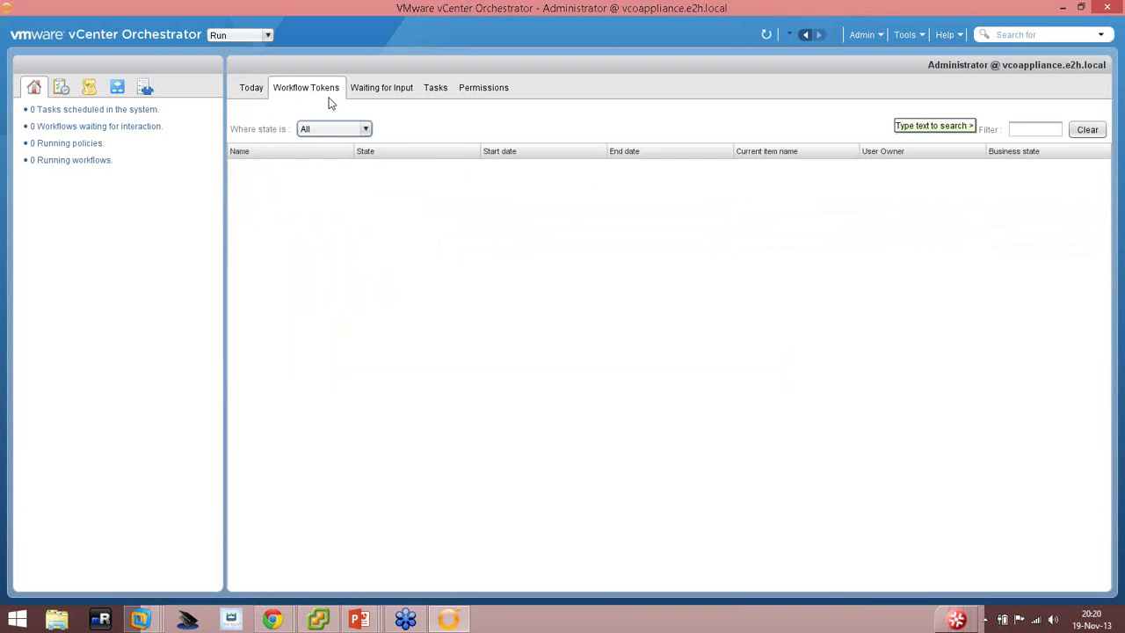
click(367, 94)
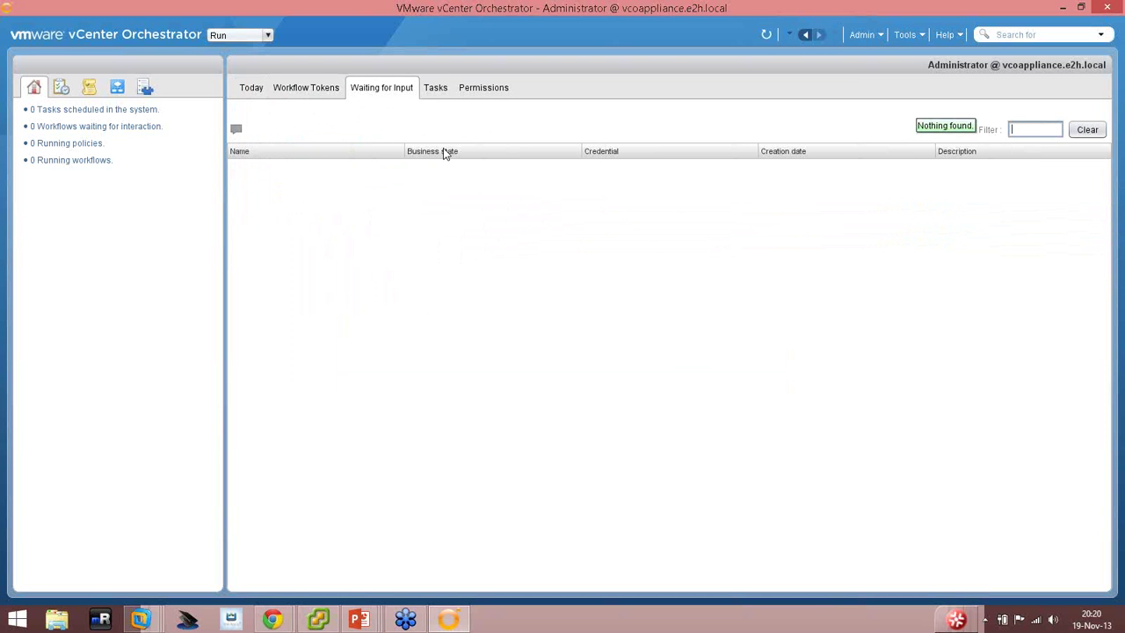
click(436, 93)
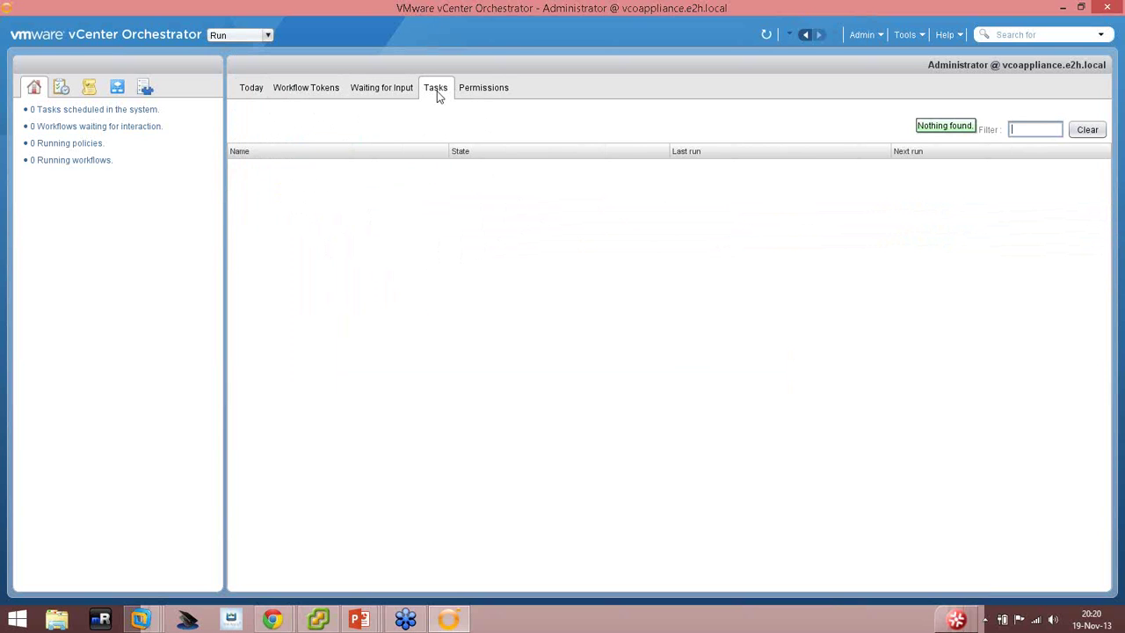
click(479, 93)
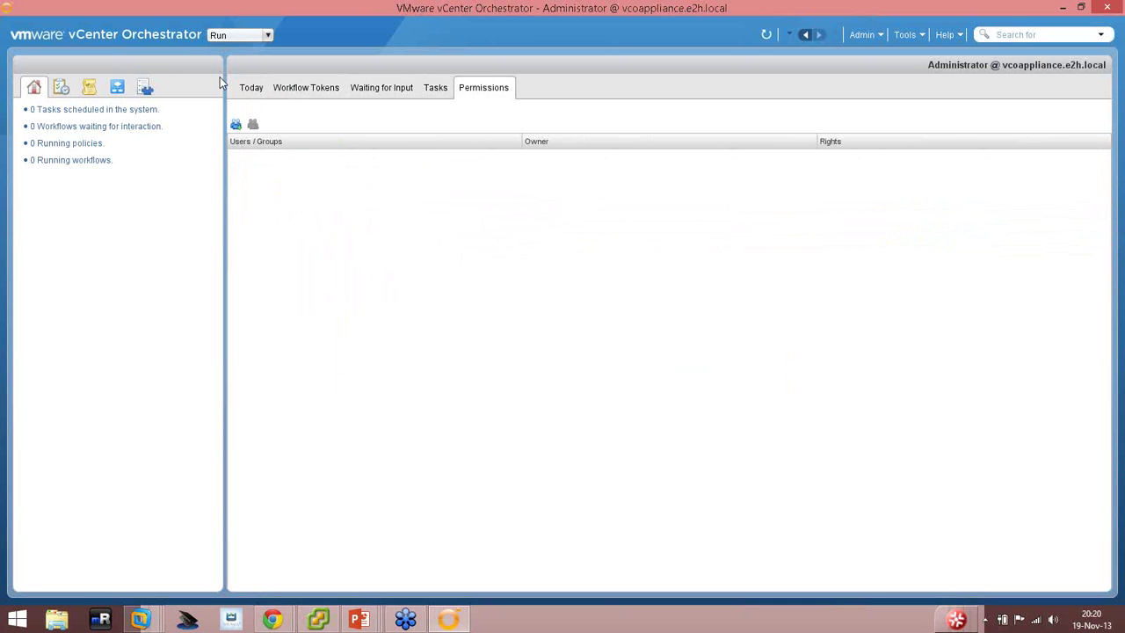
click(61, 88)
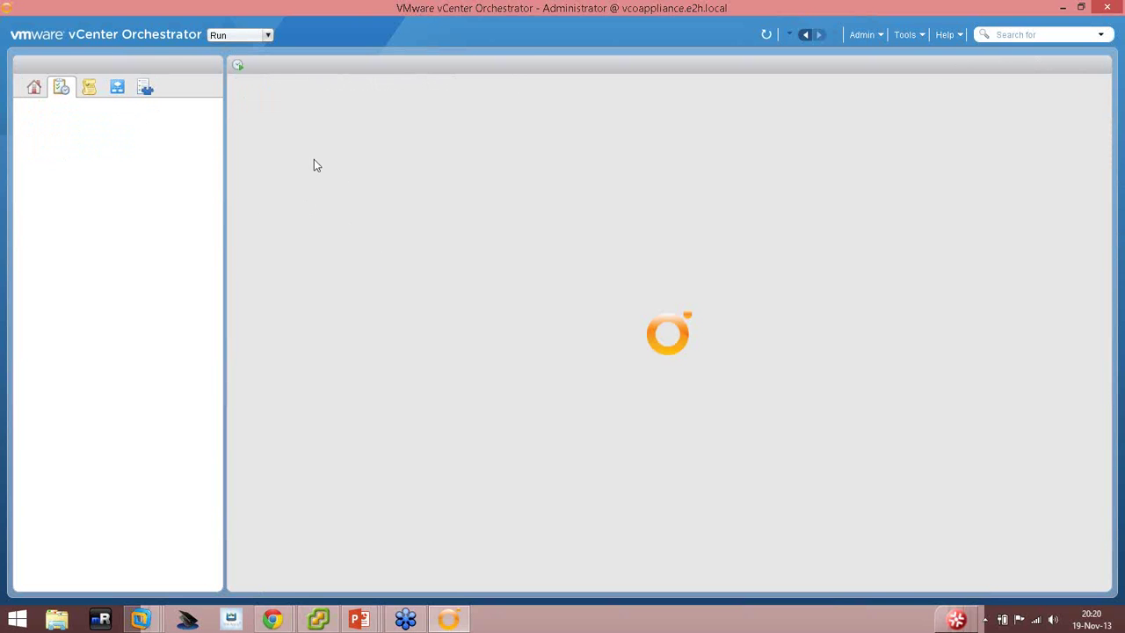
click(239, 66)
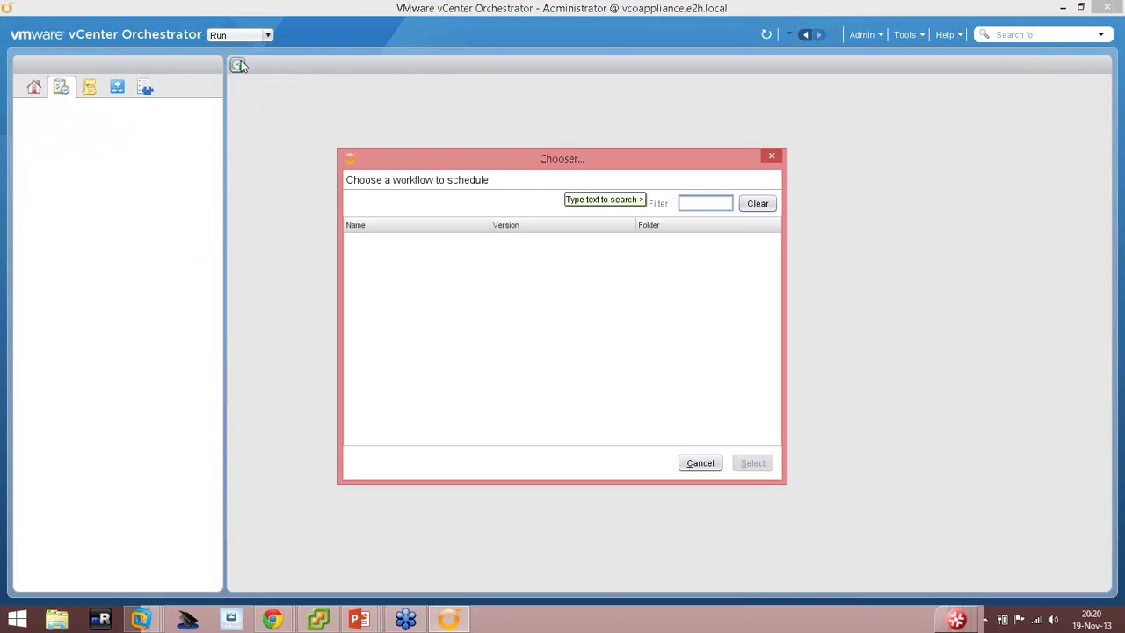
text(st)
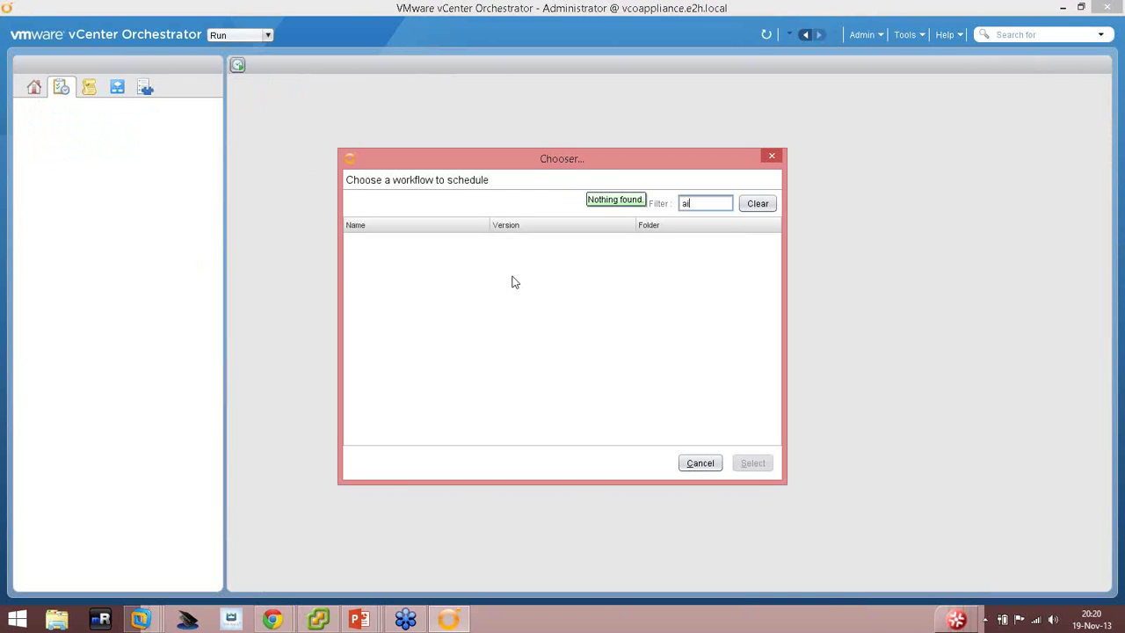
key(BackSpace)
key(BackSpace)
text(simple)
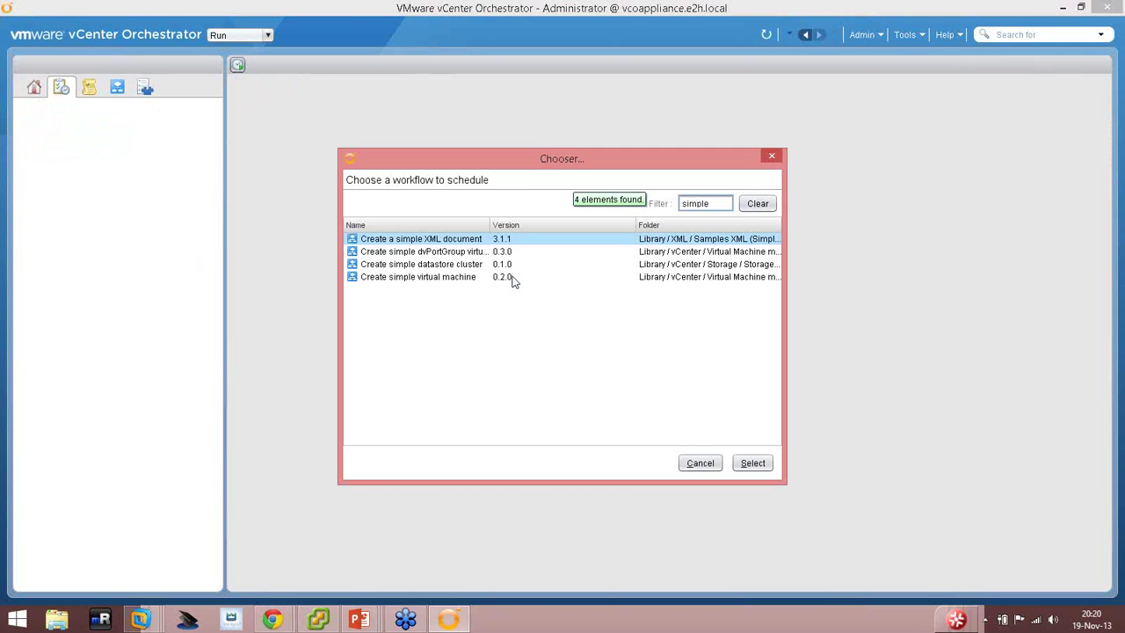
click(470, 280)
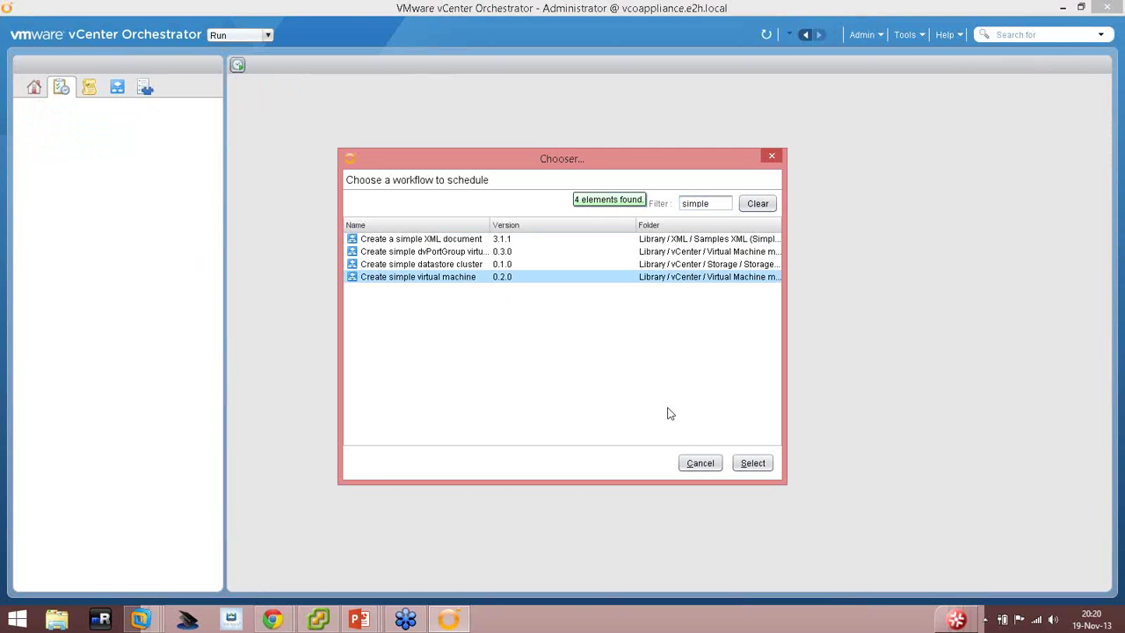
click(751, 462)
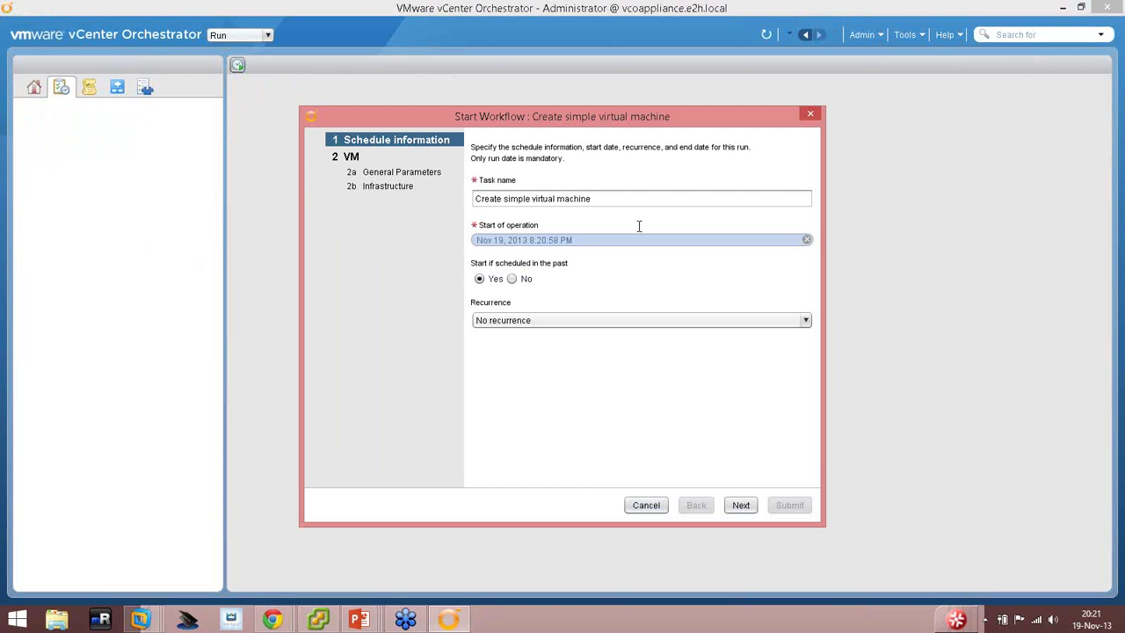
click(741, 506)
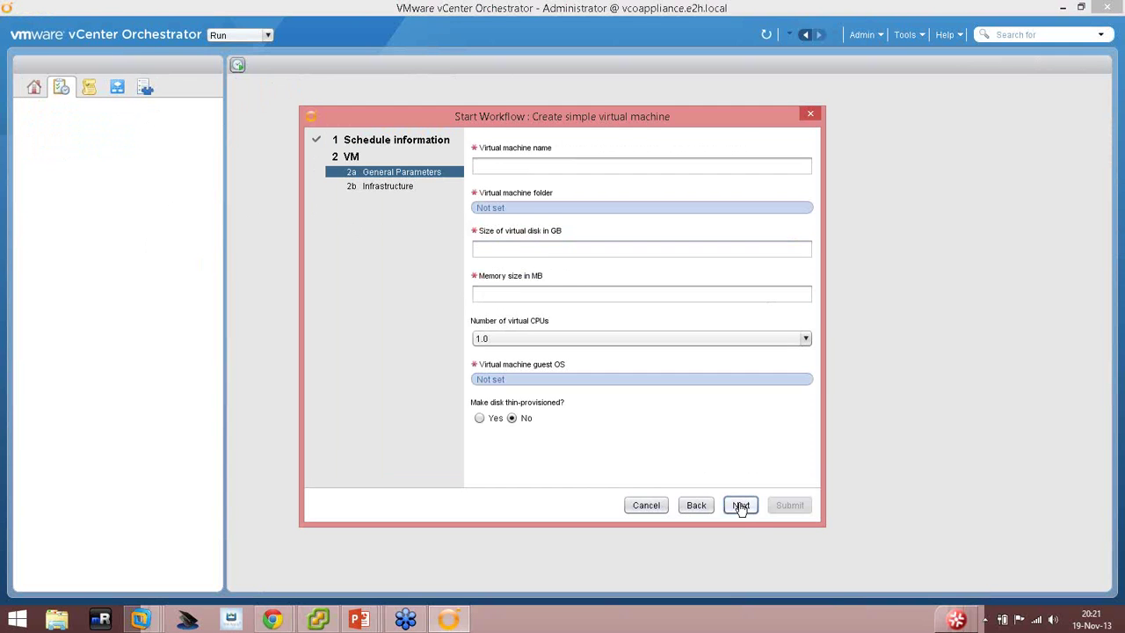
click(741, 506)
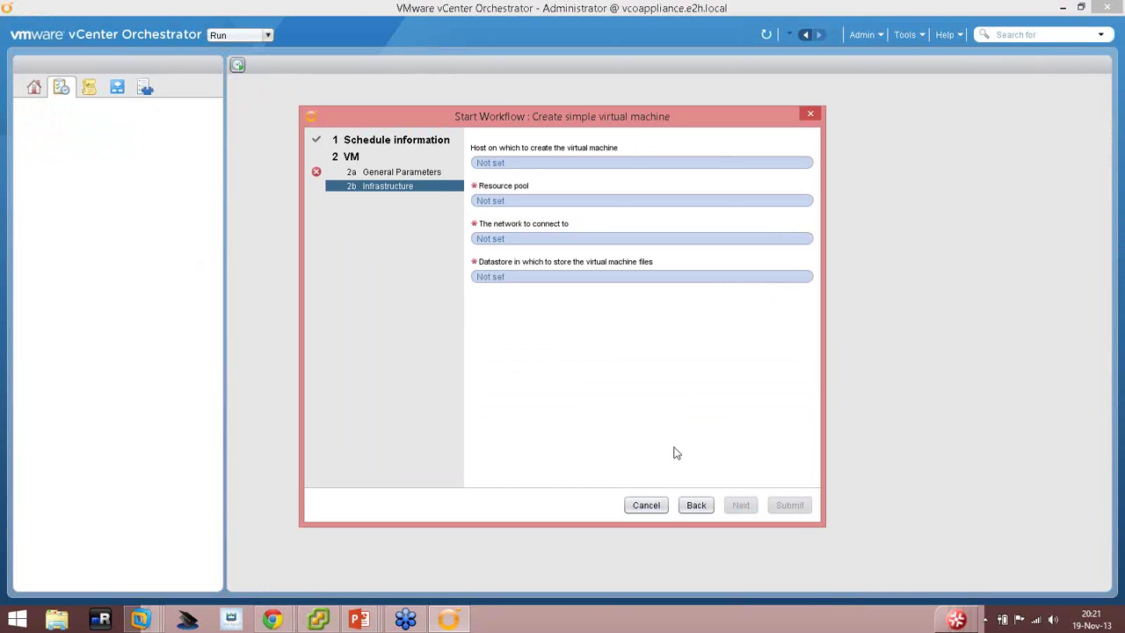
click(648, 507)
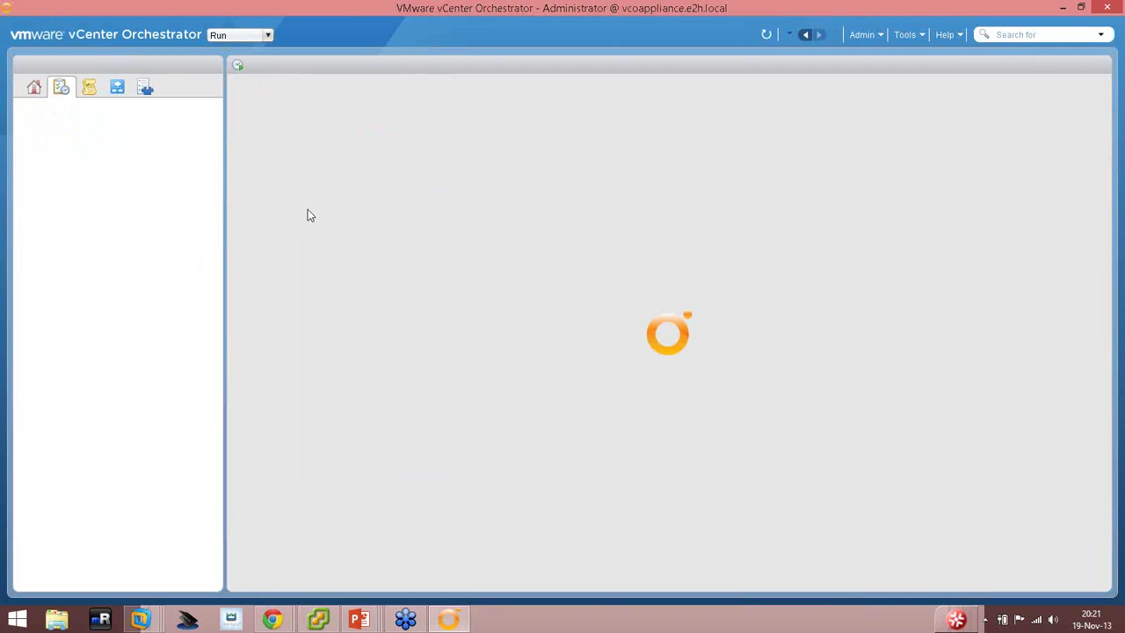
click(89, 87)
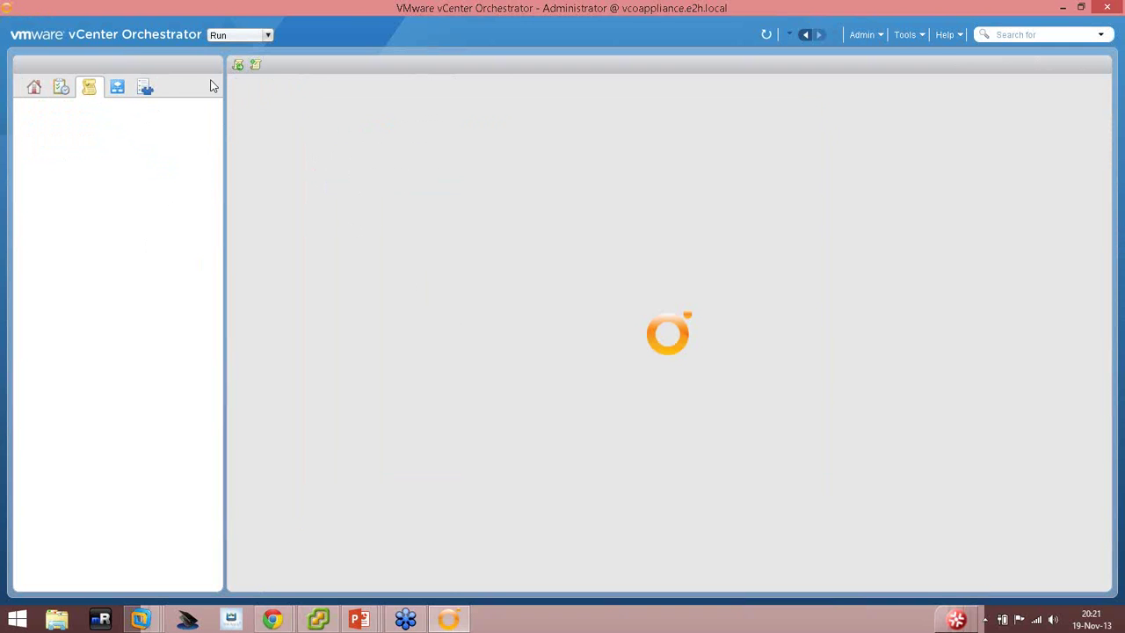
click(256, 66)
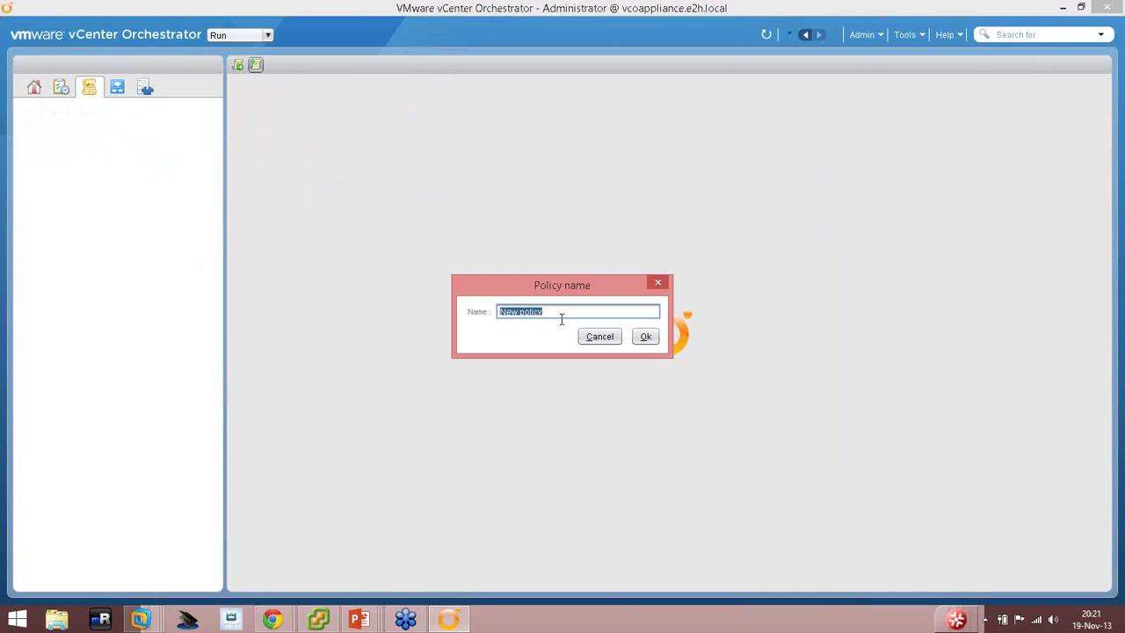
click(598, 337)
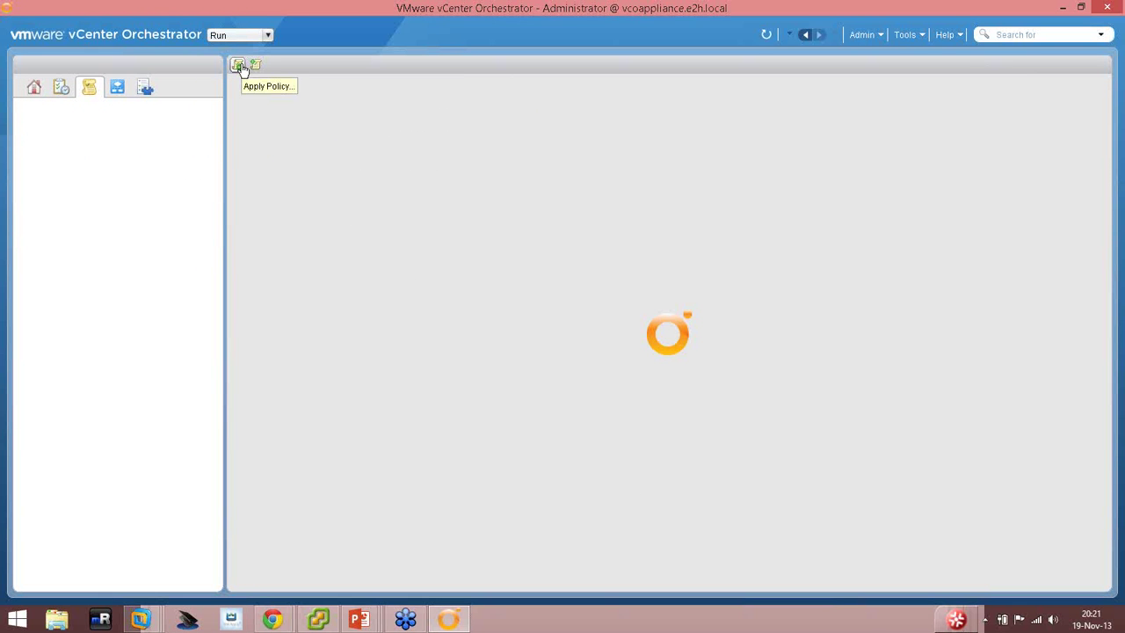
click(119, 89)
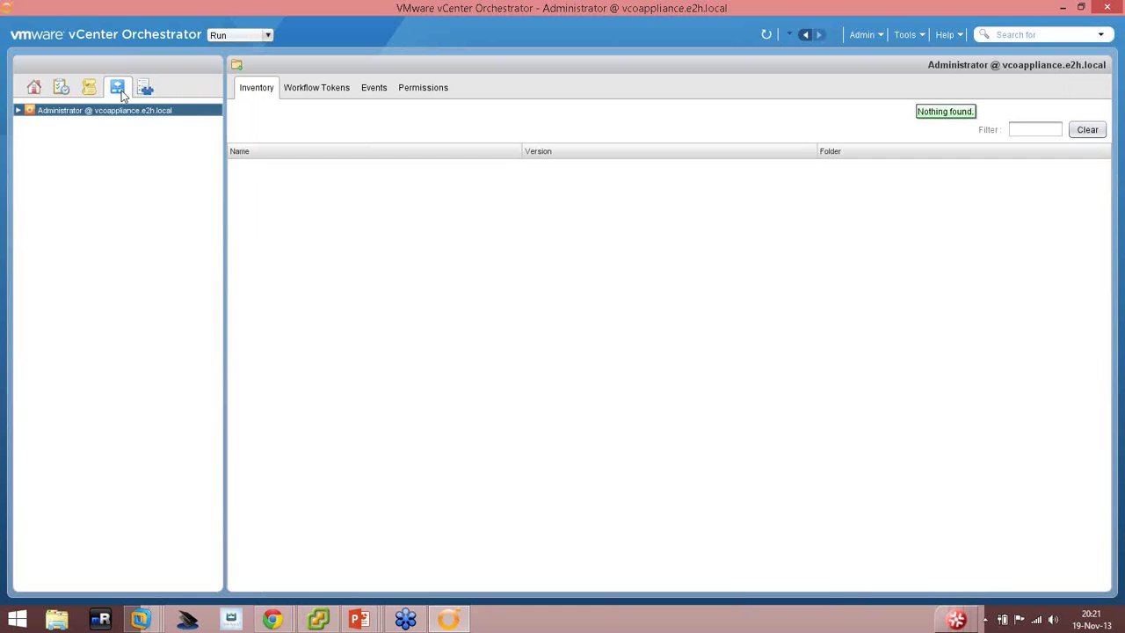
click(18, 110)
click(29, 123)
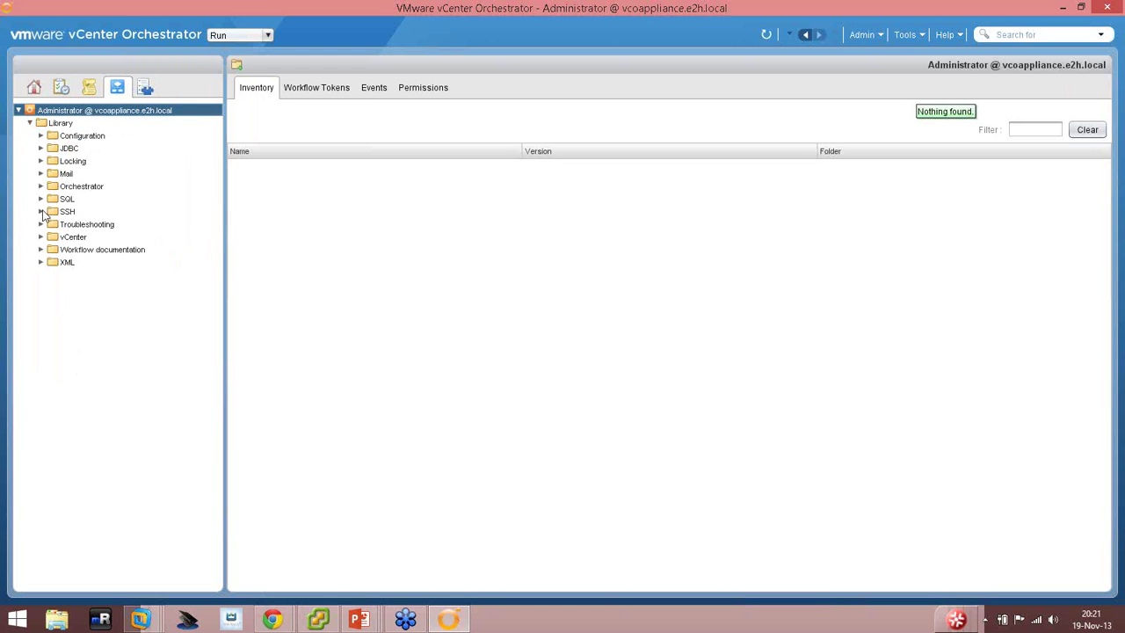
click(41, 212)
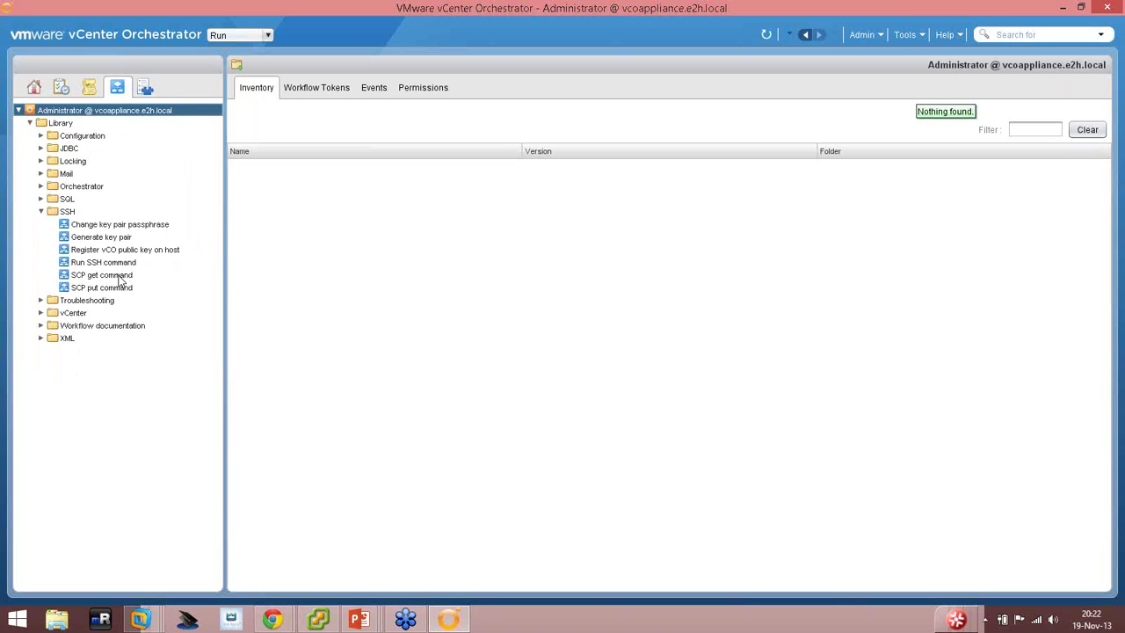
click(42, 199)
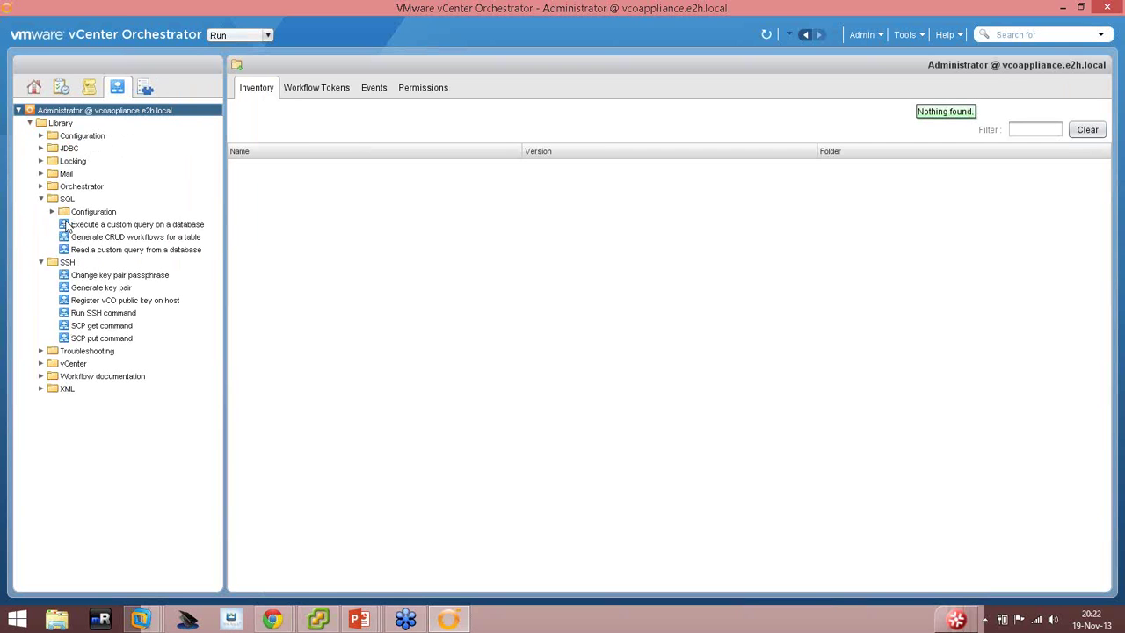
click(53, 212)
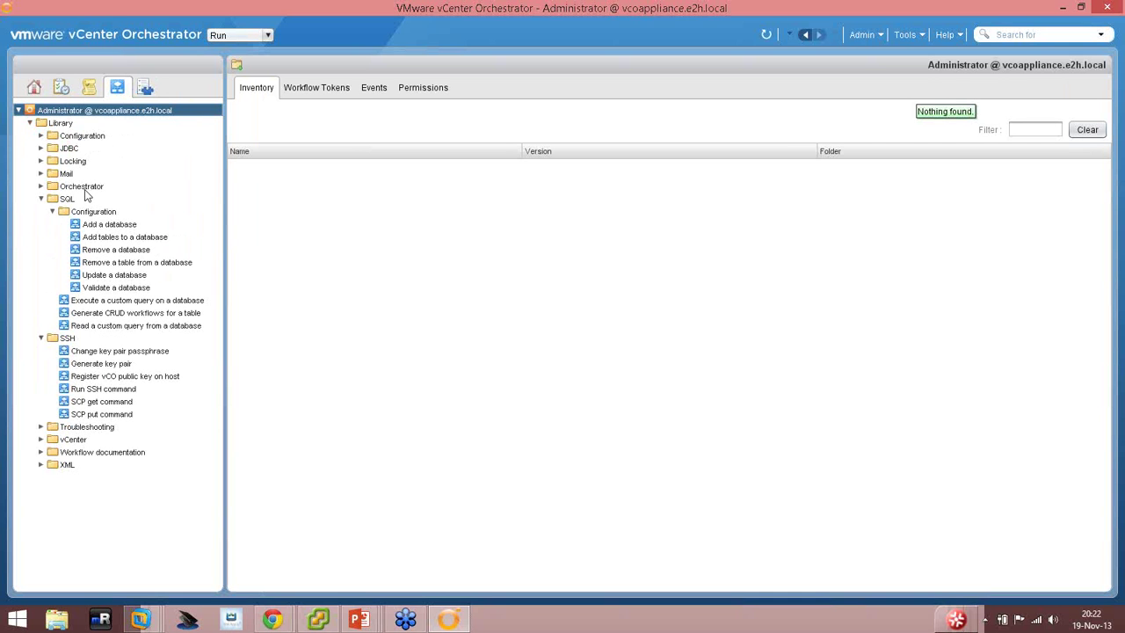
click(40, 149)
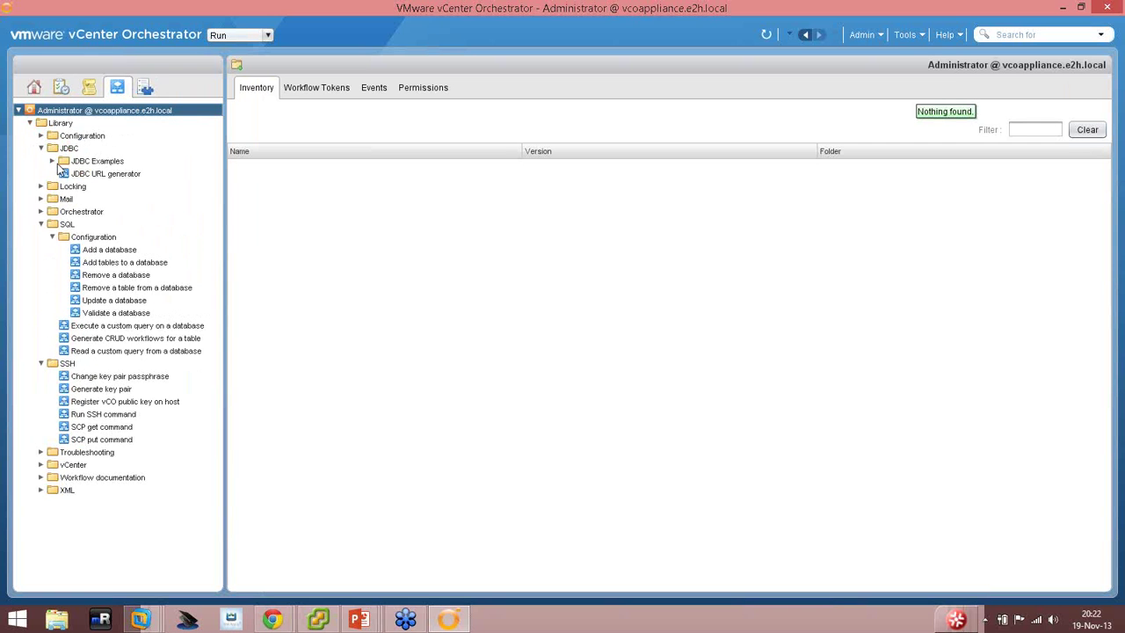
click(52, 161)
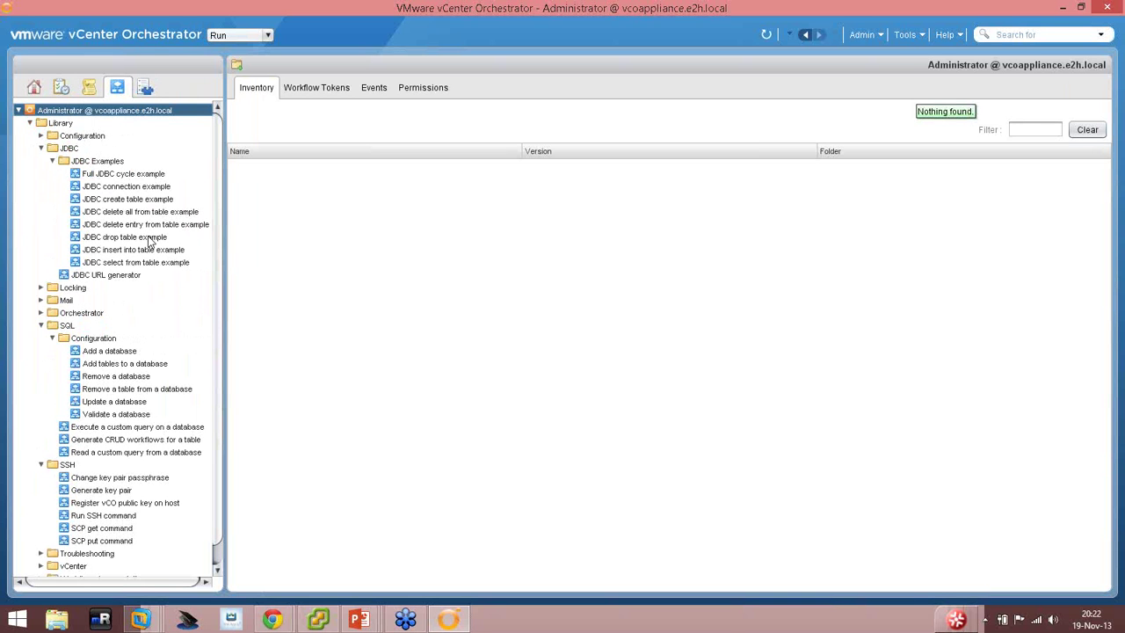
click(41, 149)
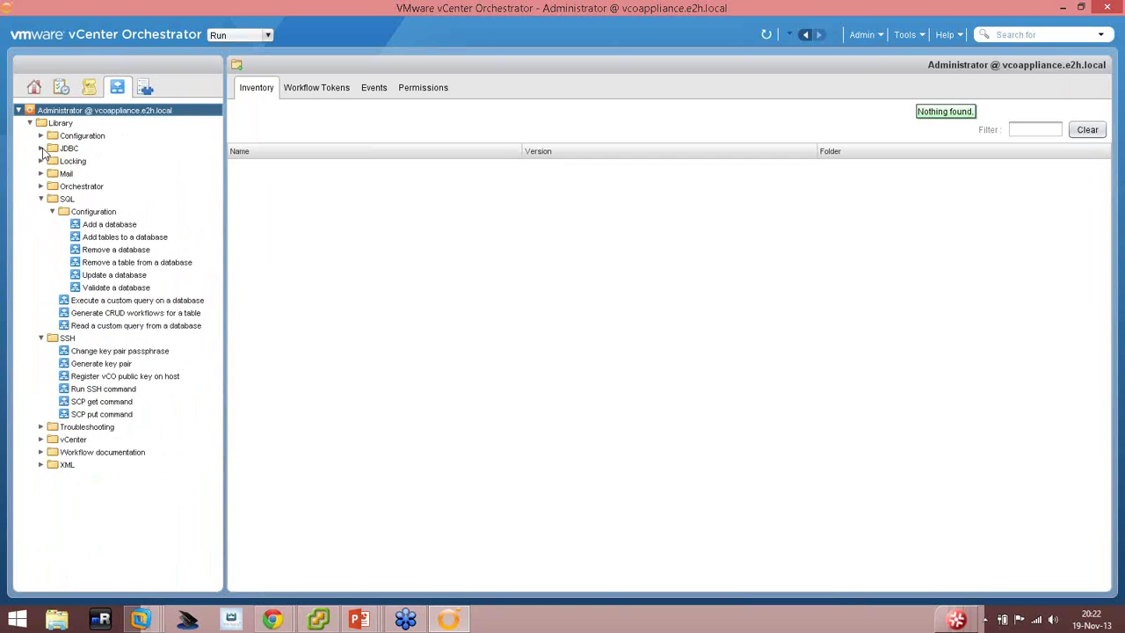
click(42, 199)
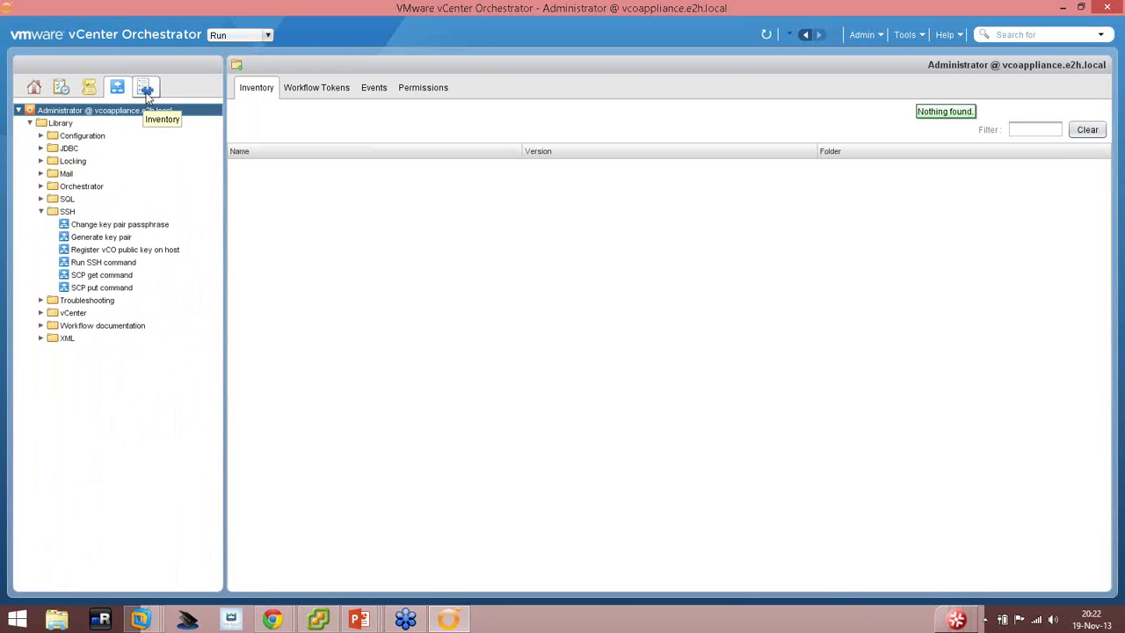
In the plug-in inventory, expand vCenter Server and the vc01.e2h.local SDK node to show Datacenters
click(146, 90)
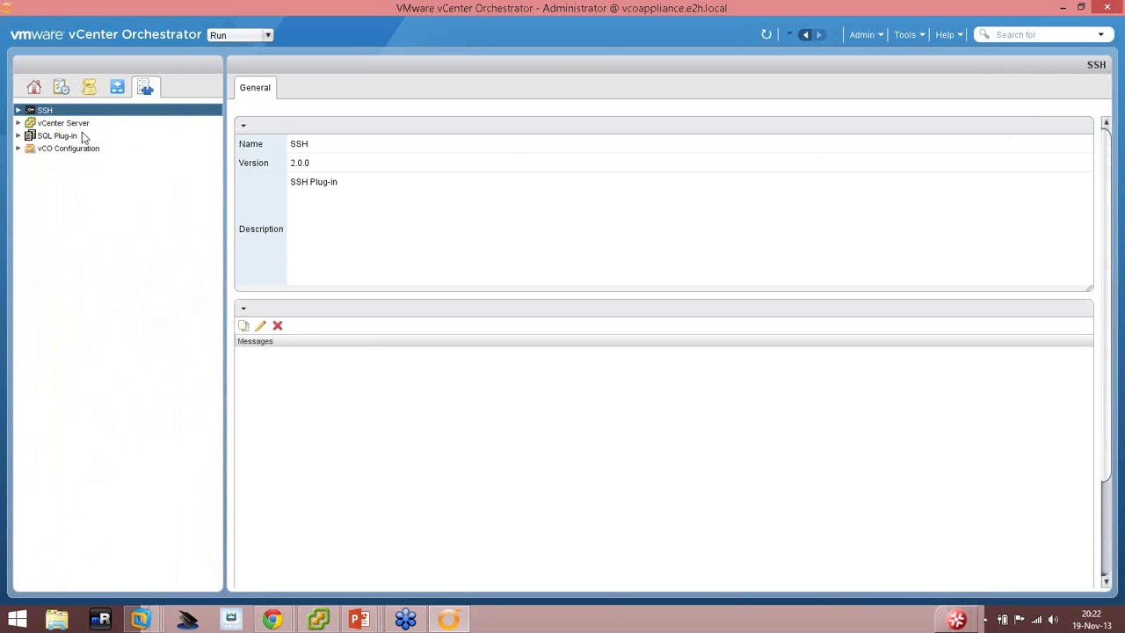
click(19, 123)
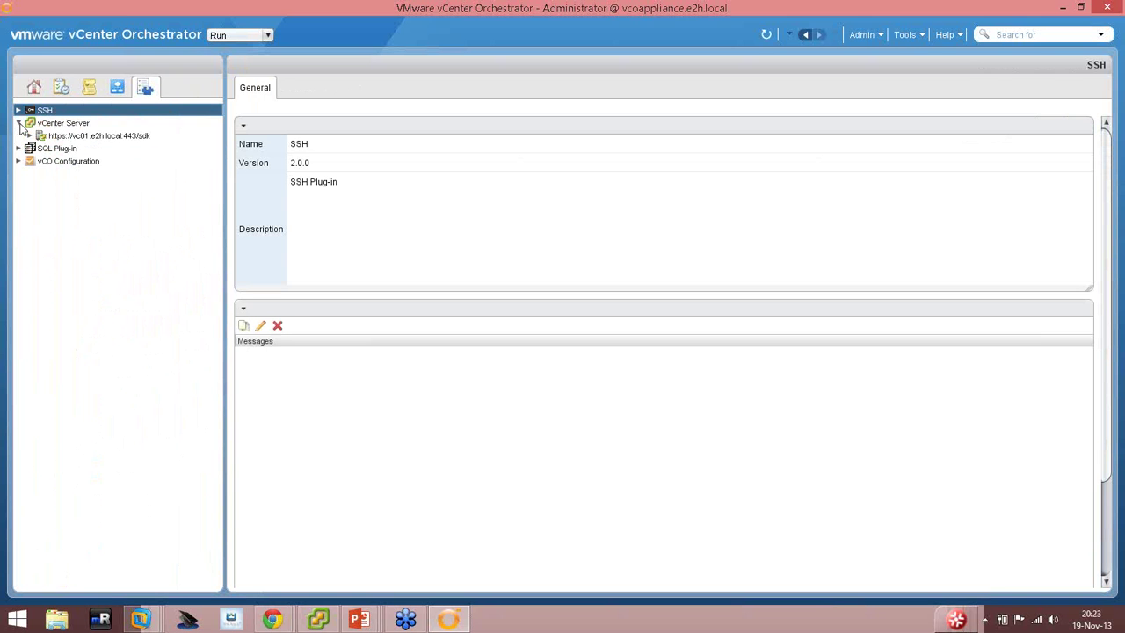
click(30, 136)
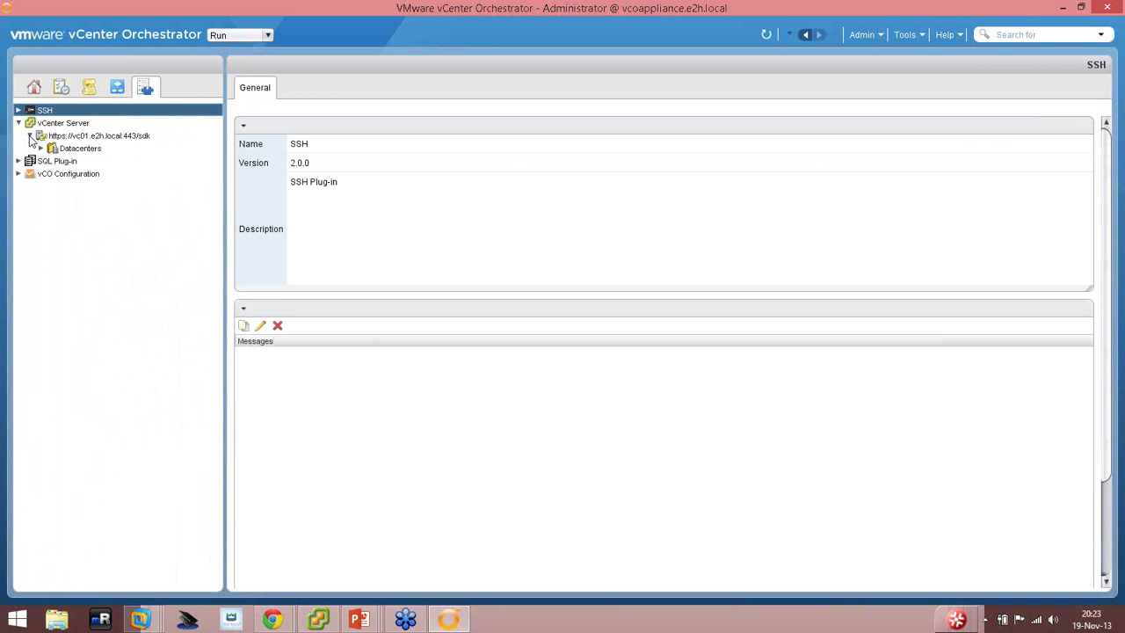
Check the Datacenters workflows (Rename and Delete datacenter folder) and close the chooser without running any
right_click(62, 149)
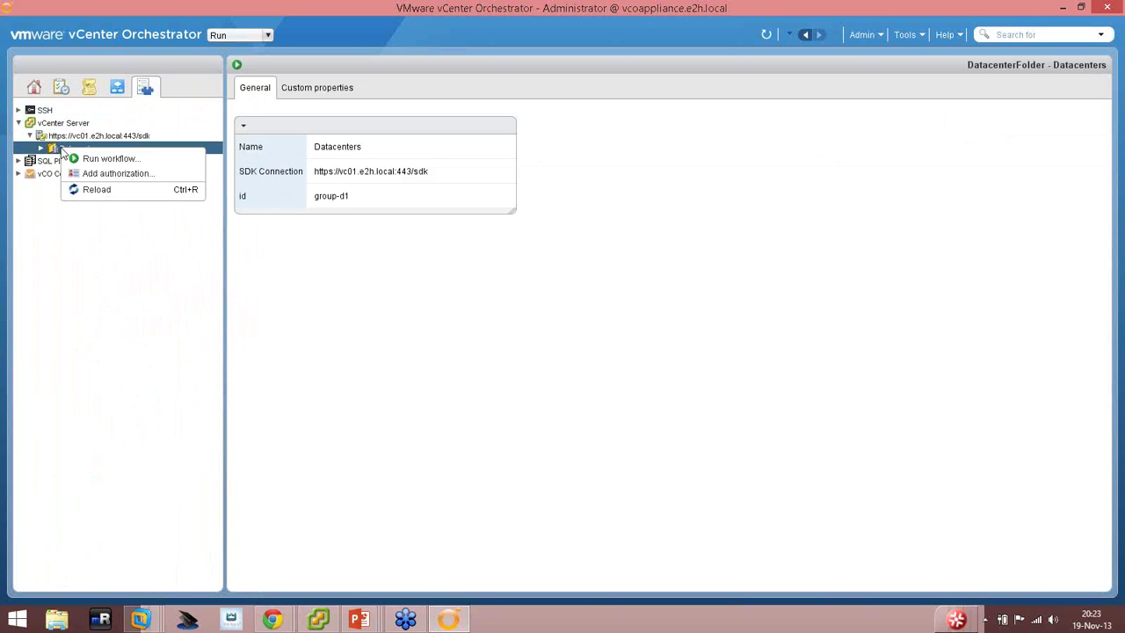
click(106, 159)
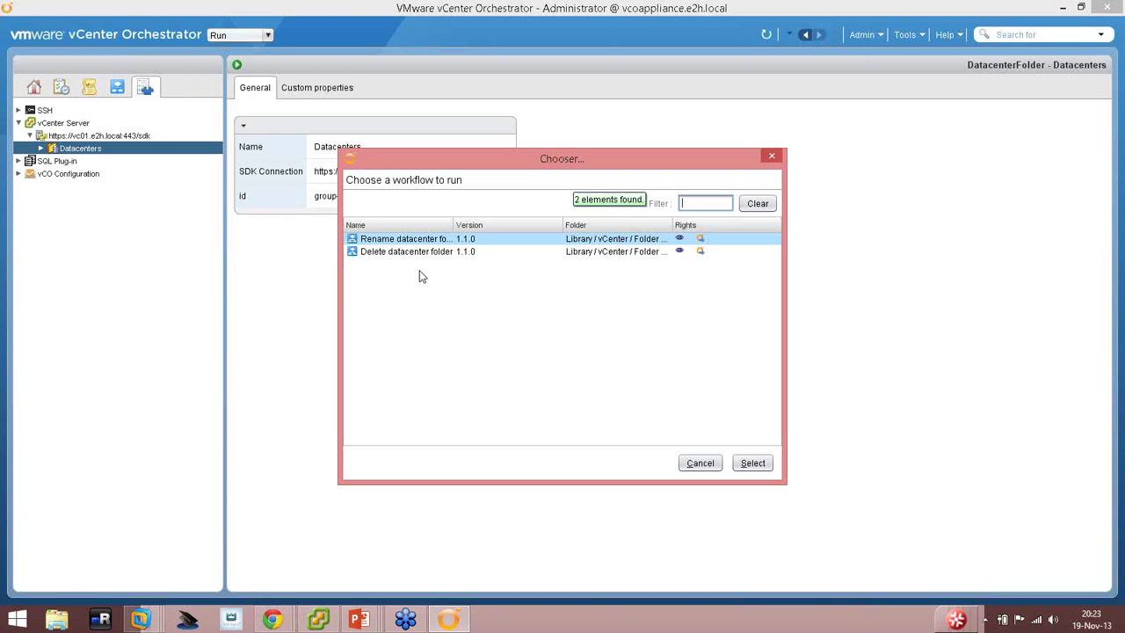
drag(454, 227, 489, 241)
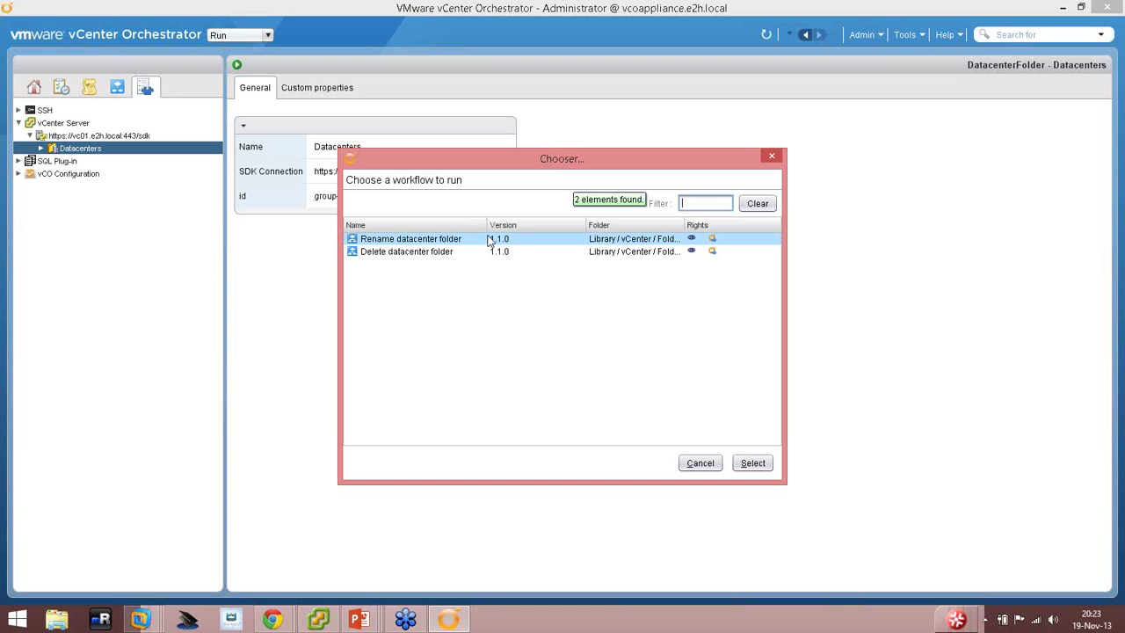
mouse_move(417, 246)
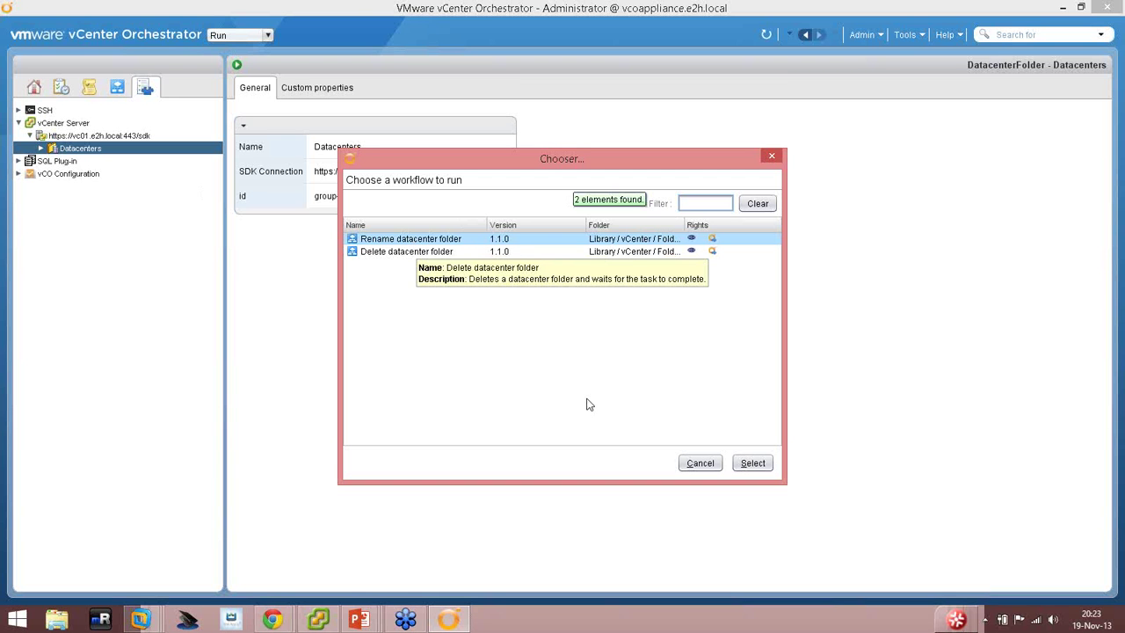
click(696, 465)
right_click(116, 139)
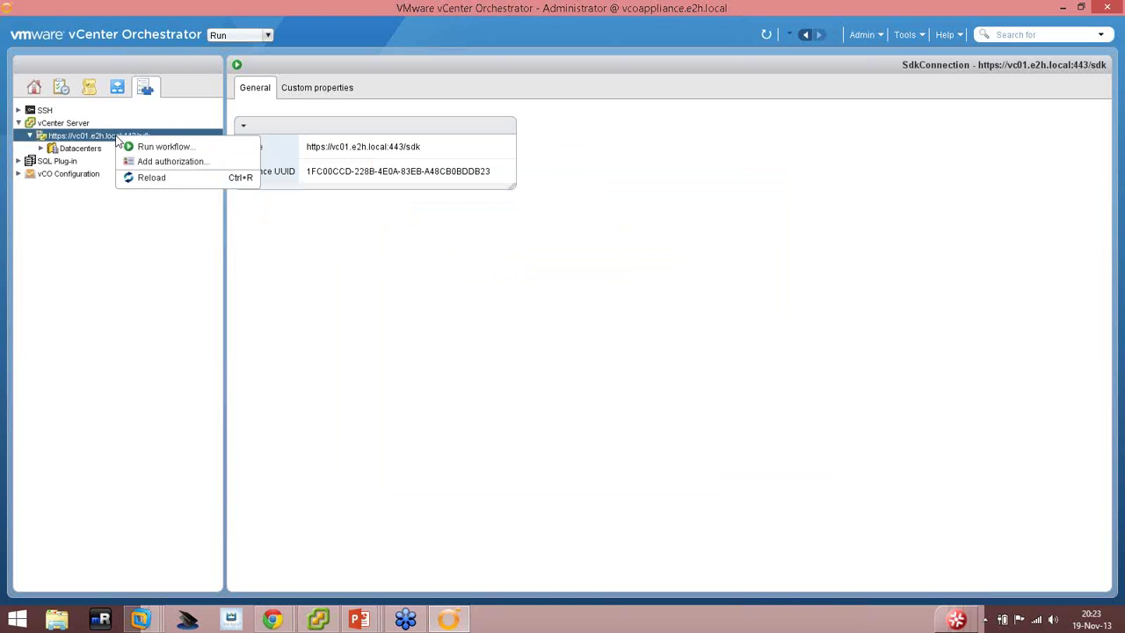
Confirm no workflows run on the SDK connection, then expand Datacenters > PMI > host
click(125, 143)
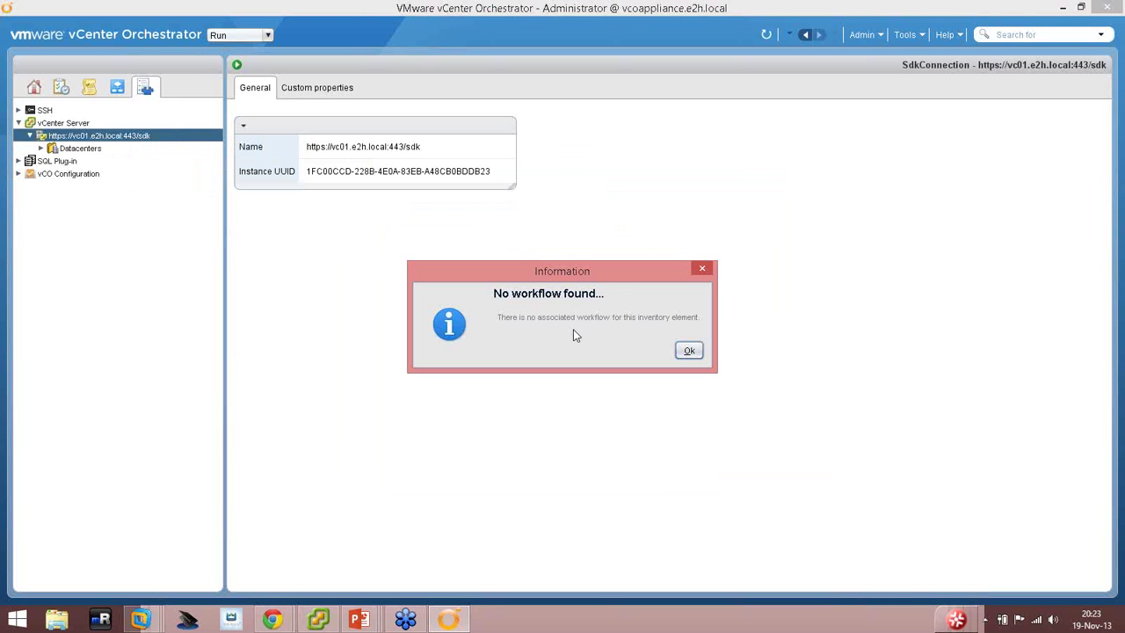
click(689, 350)
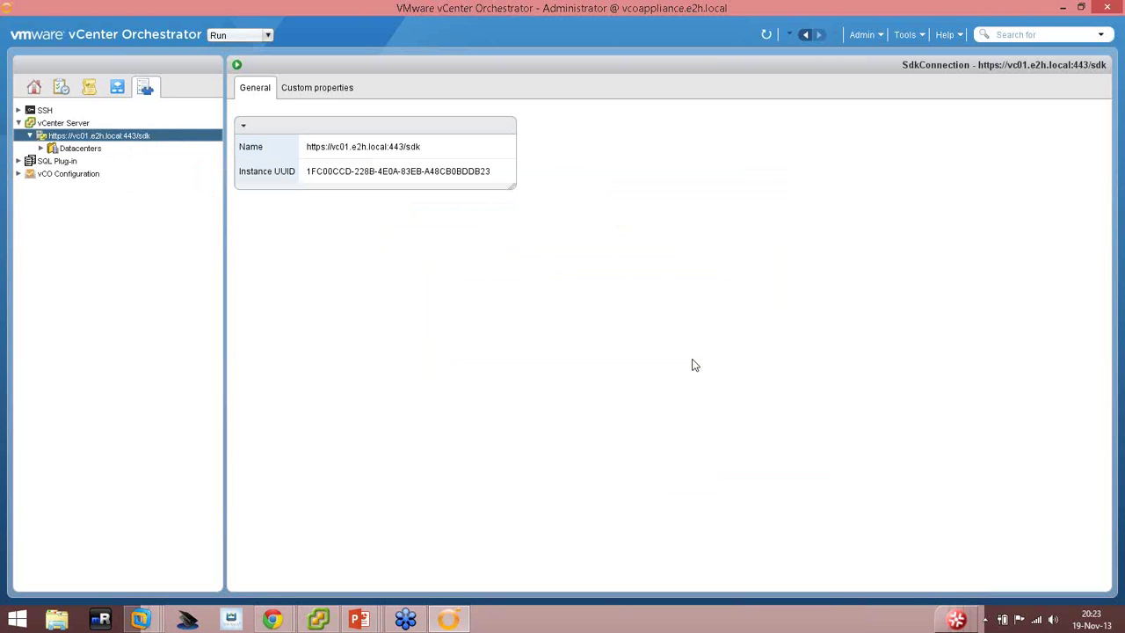
click(42, 149)
click(51, 161)
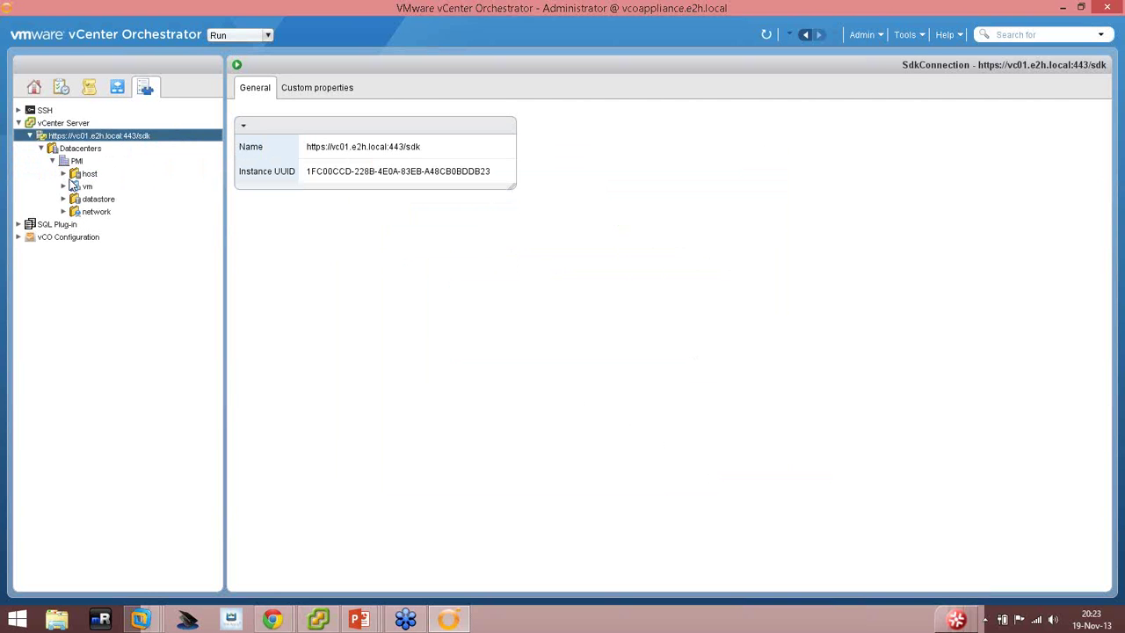
click(63, 173)
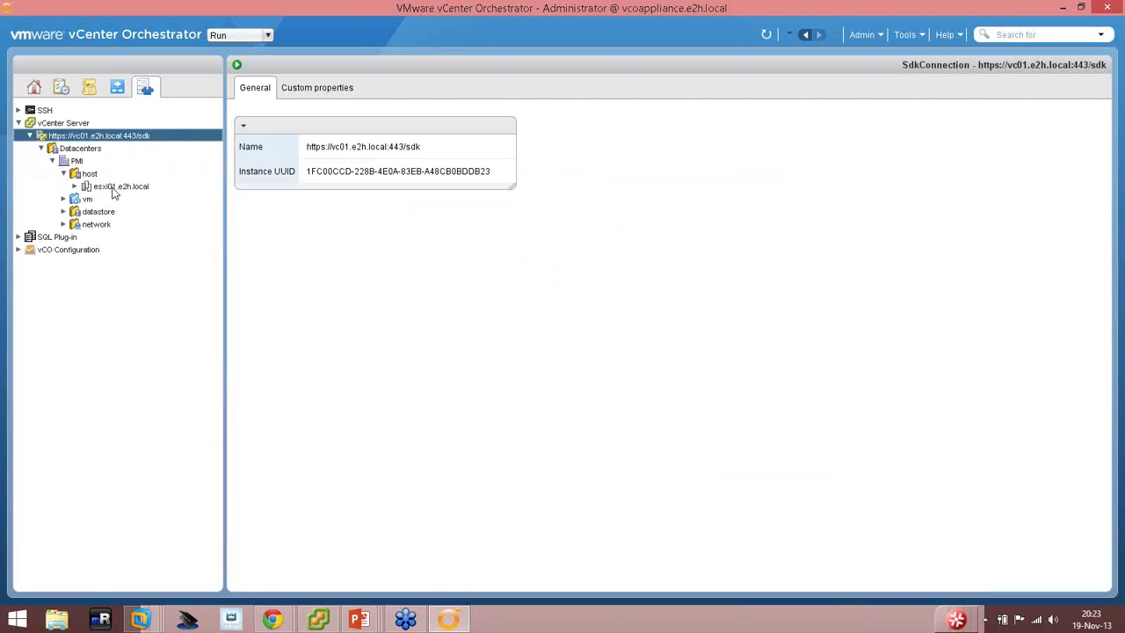
Confirm no workflows run on the esxi01.e2h.local compute resource
click(113, 189)
right_click(113, 190)
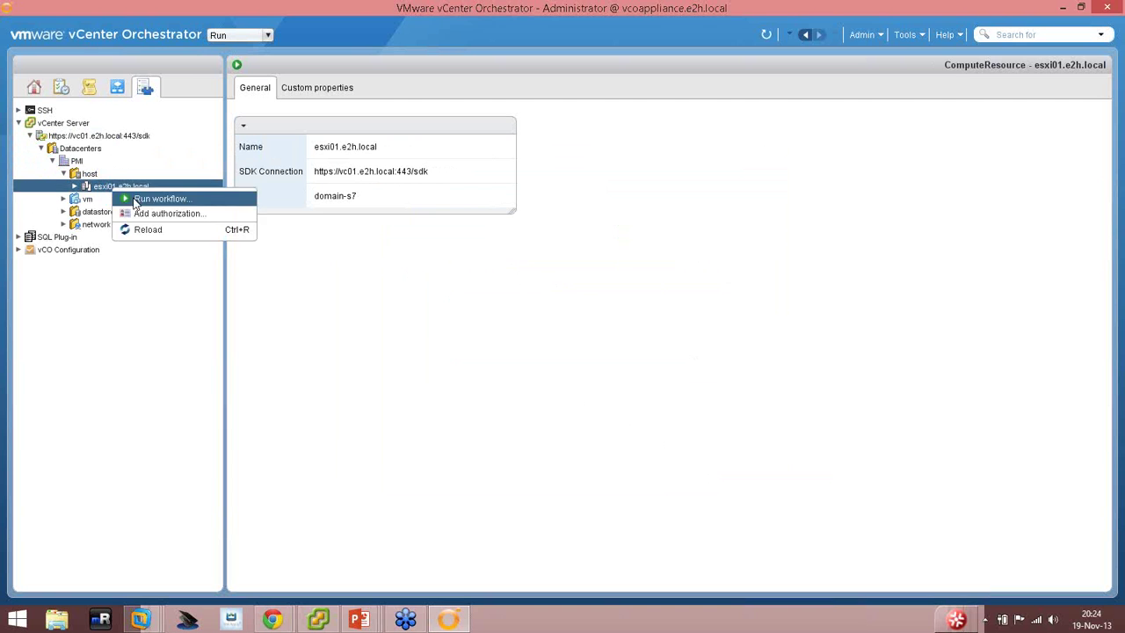
click(135, 202)
click(686, 349)
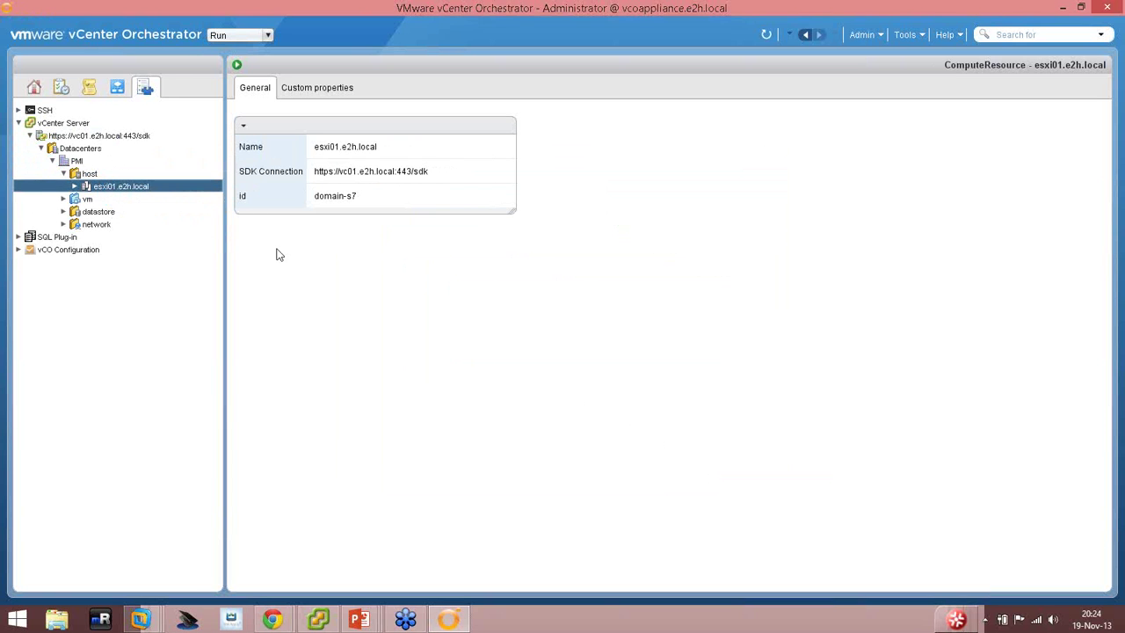
Expand esxi01.e2h.local and list the host system's runnable workflows, closing without running one
click(75, 188)
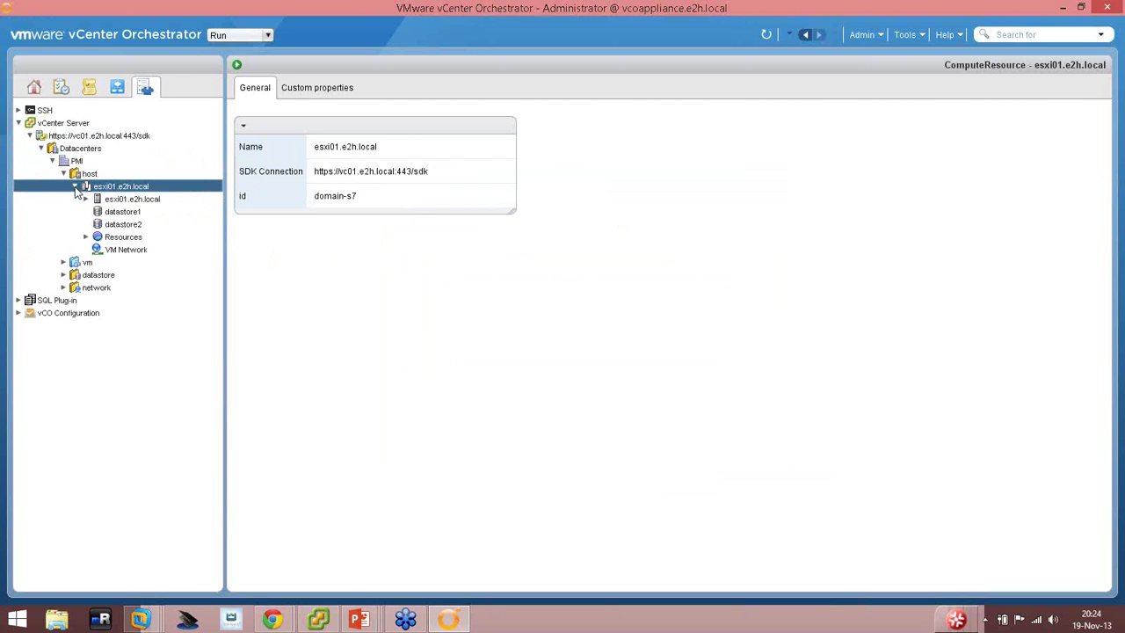
click(108, 202)
right_click(110, 202)
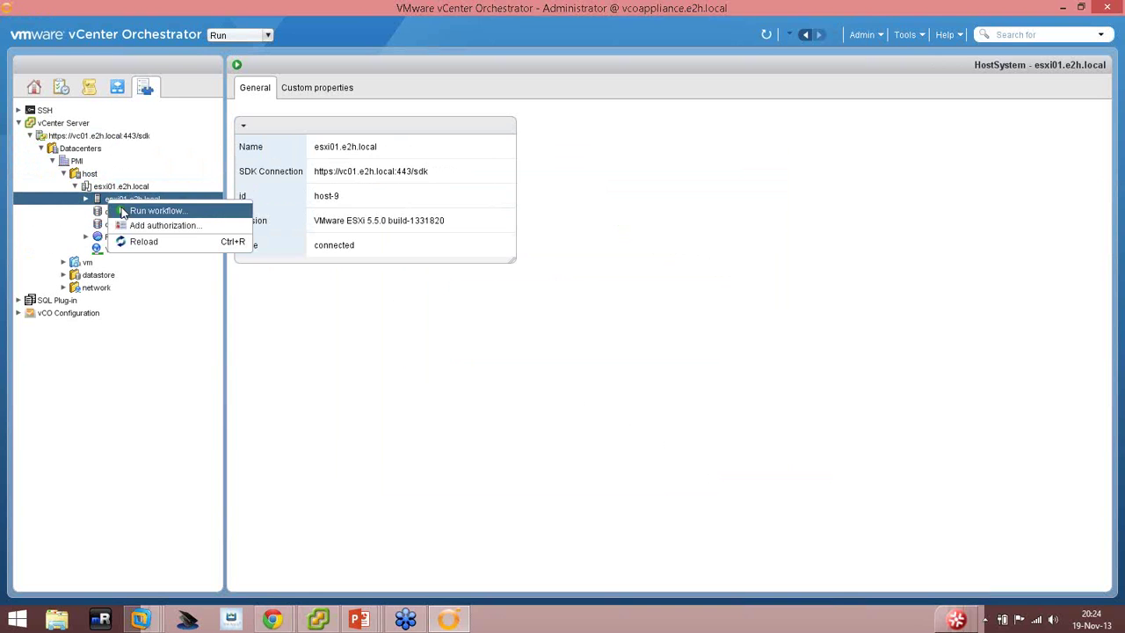
click(156, 211)
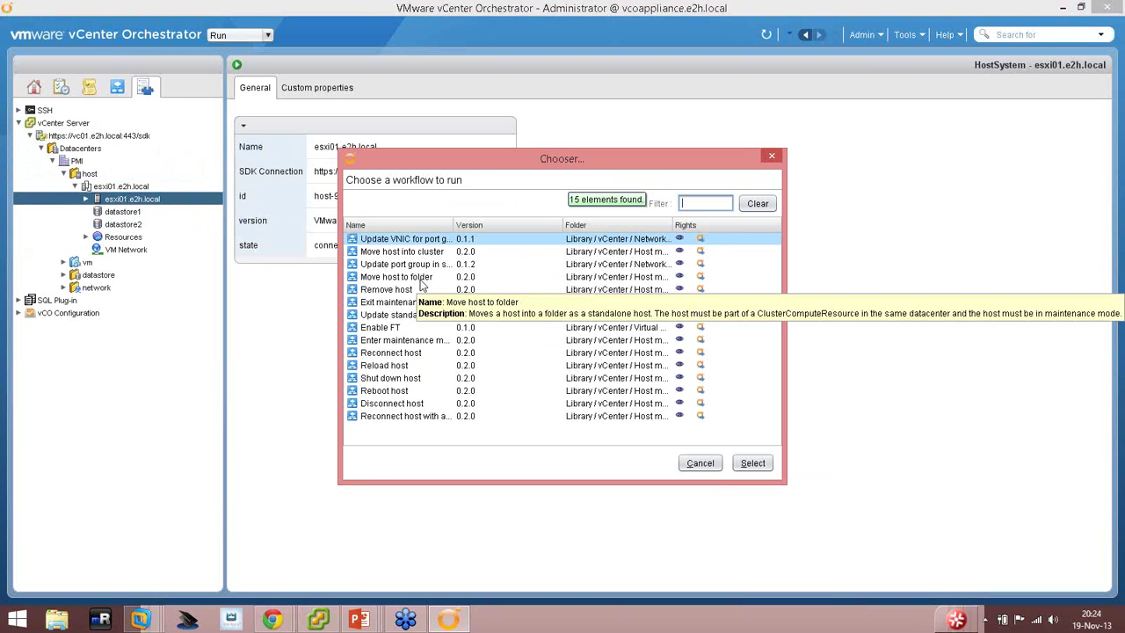
click(703, 463)
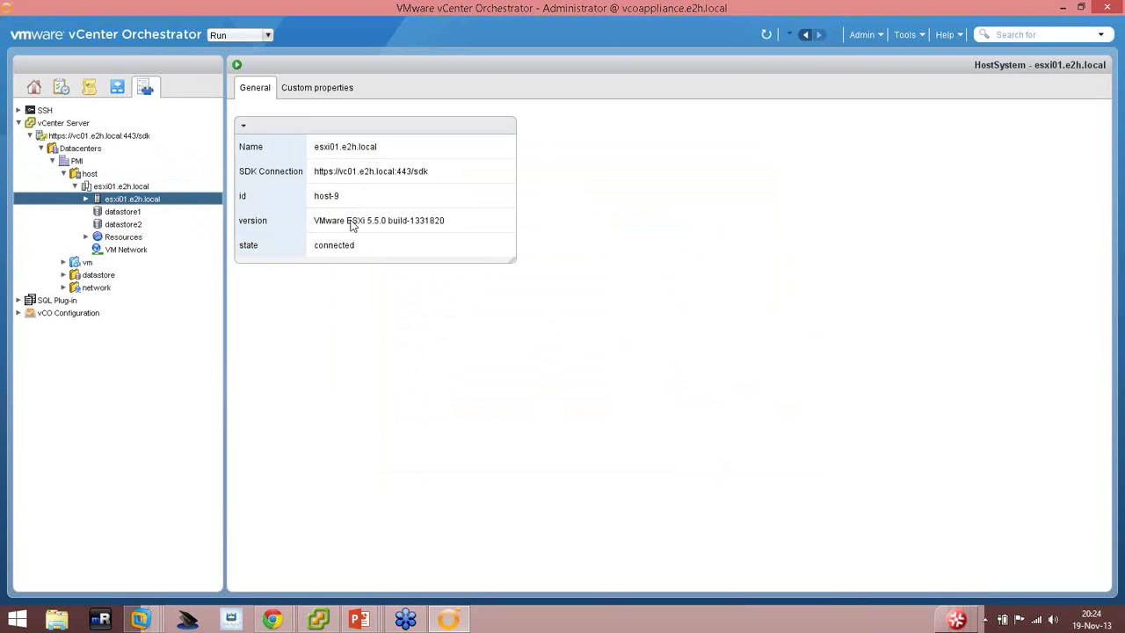
click(99, 251)
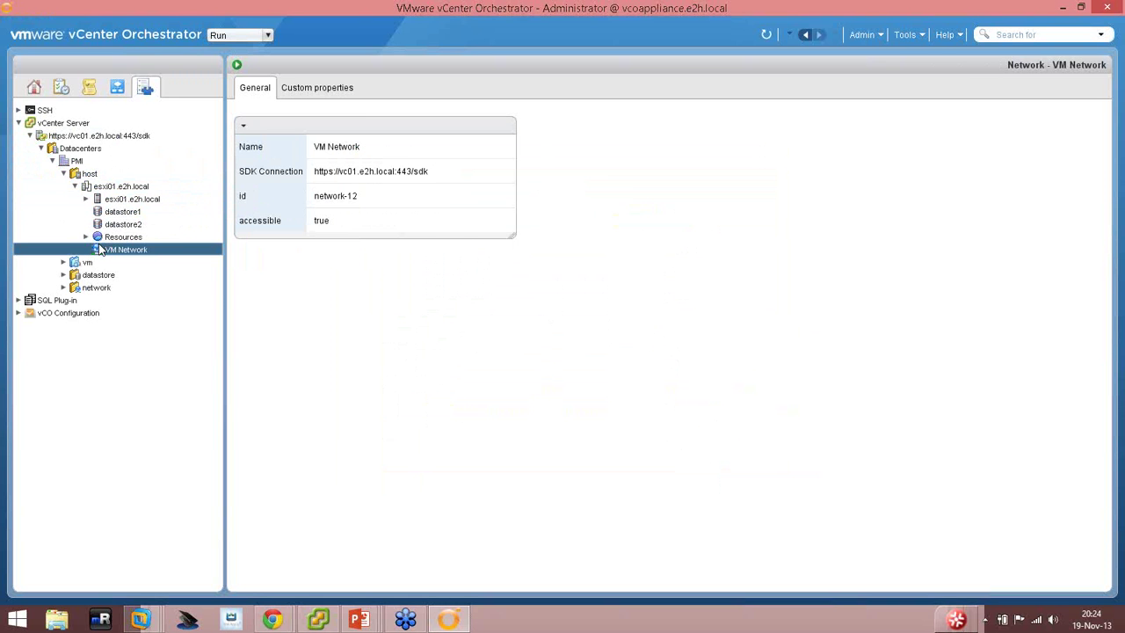
Confirm no workflows run on VM Network, both under the host and in the network folder
right_click(99, 251)
click(119, 256)
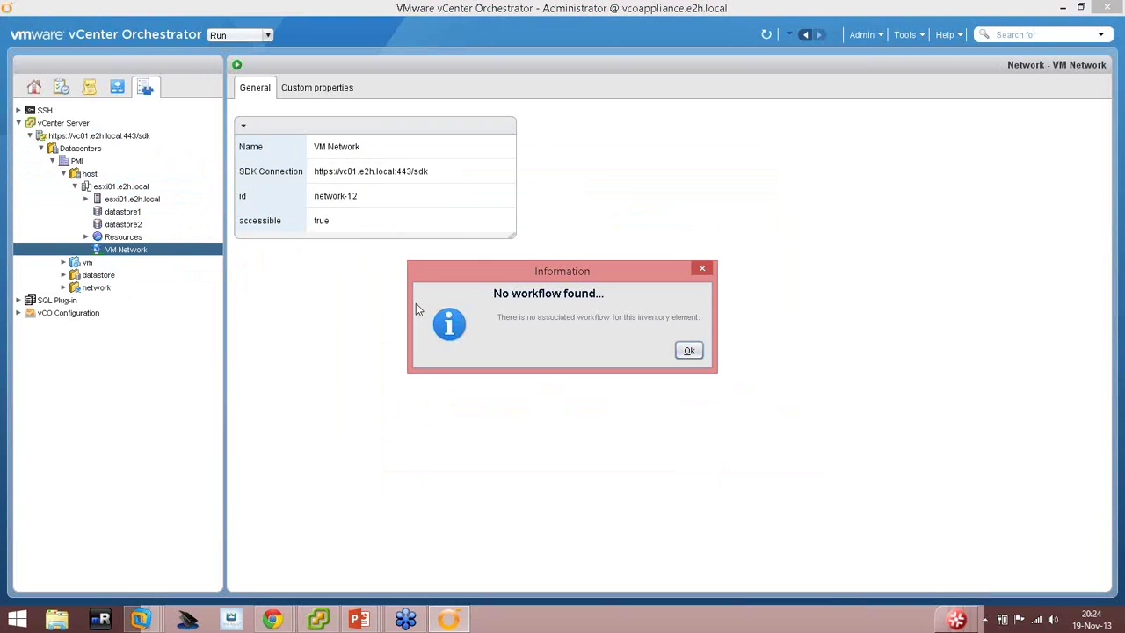
click(690, 350)
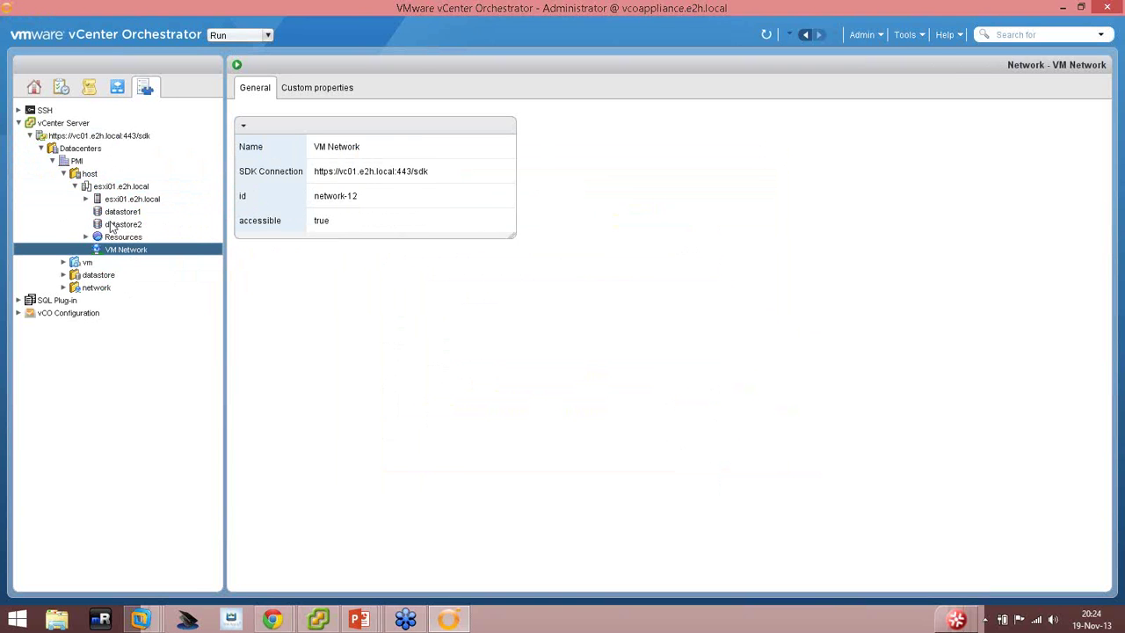
click(64, 288)
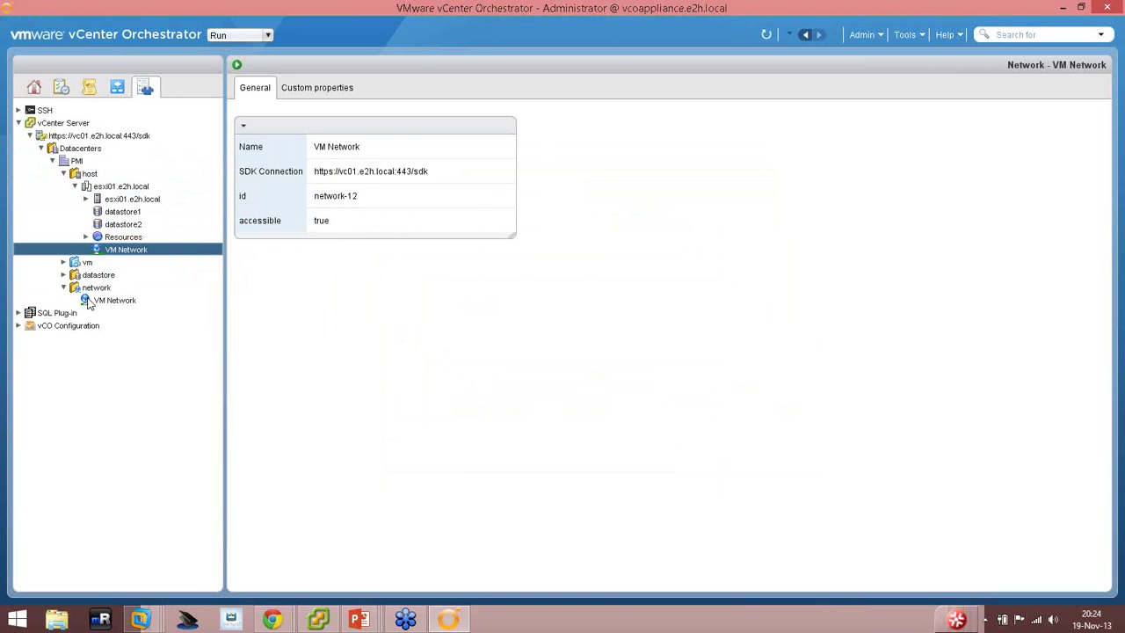
right_click(88, 302)
click(99, 310)
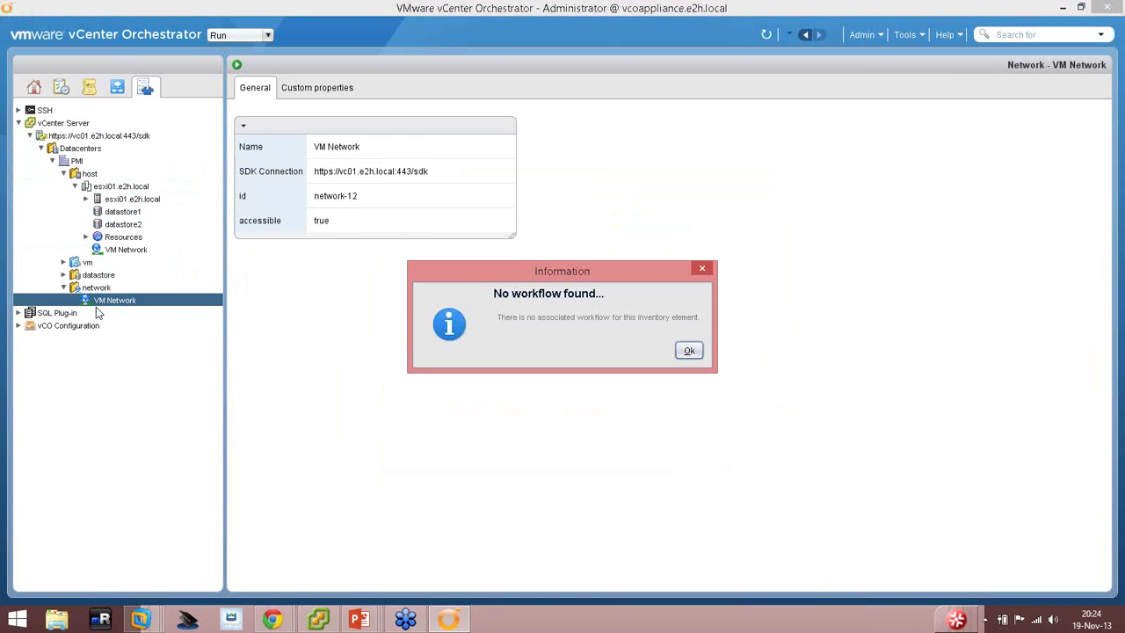
key(Return)
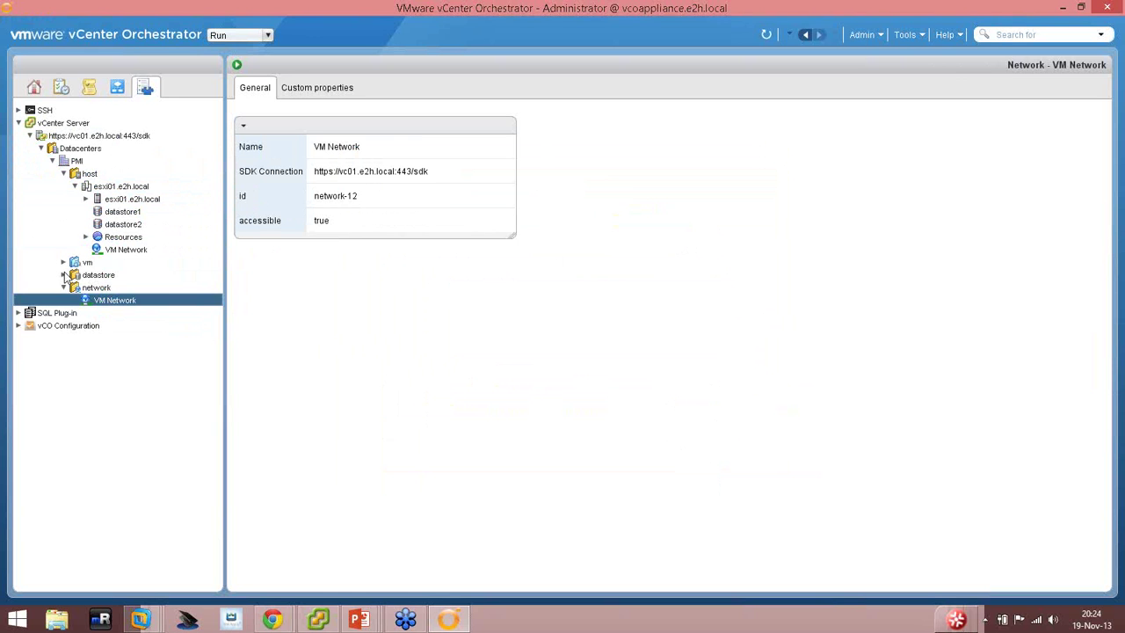
Expand the datastore folder and confirm datastore1 has no runnable workflows
click(64, 274)
right_click(99, 288)
click(140, 295)
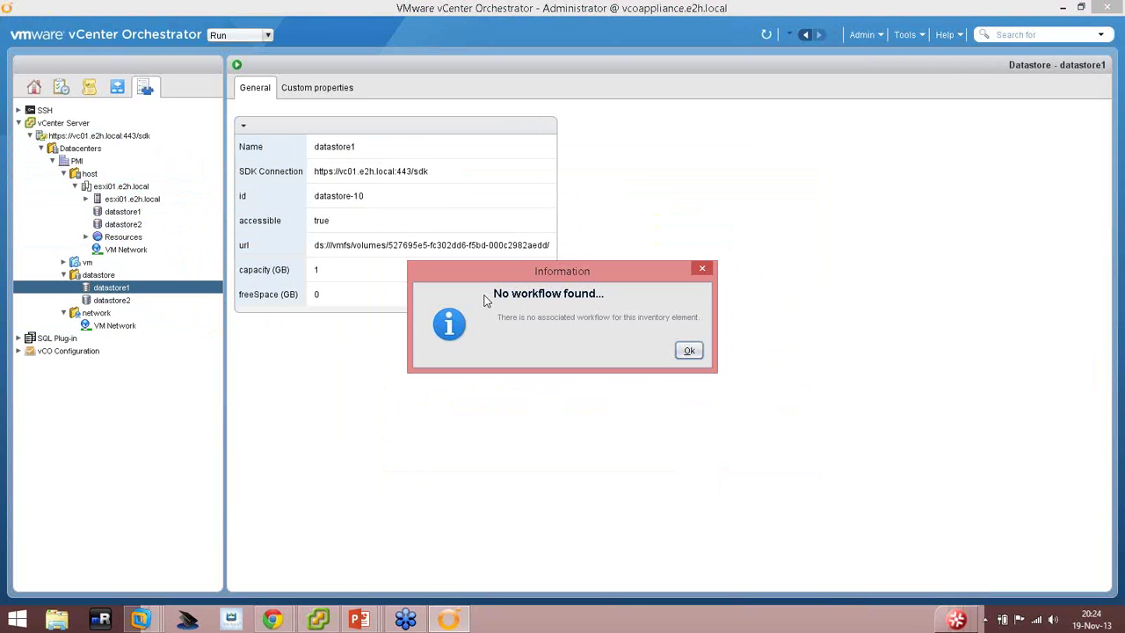
click(679, 351)
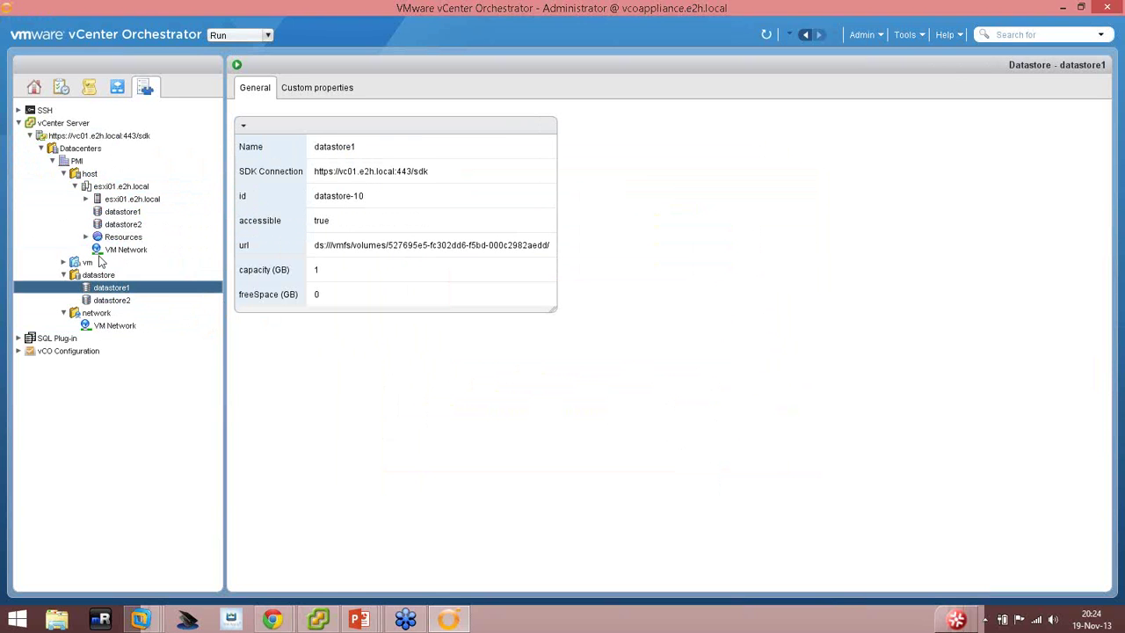
Expand the vm folder and list the appliance VM's runnable workflows, choosing none
click(63, 262)
right_click(104, 275)
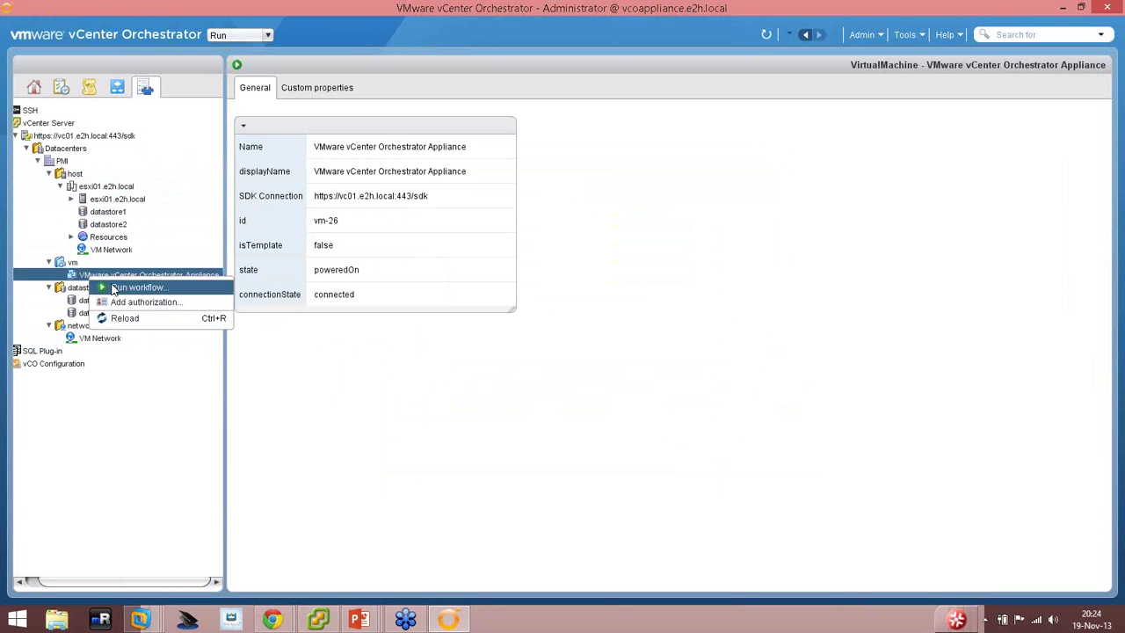
click(117, 287)
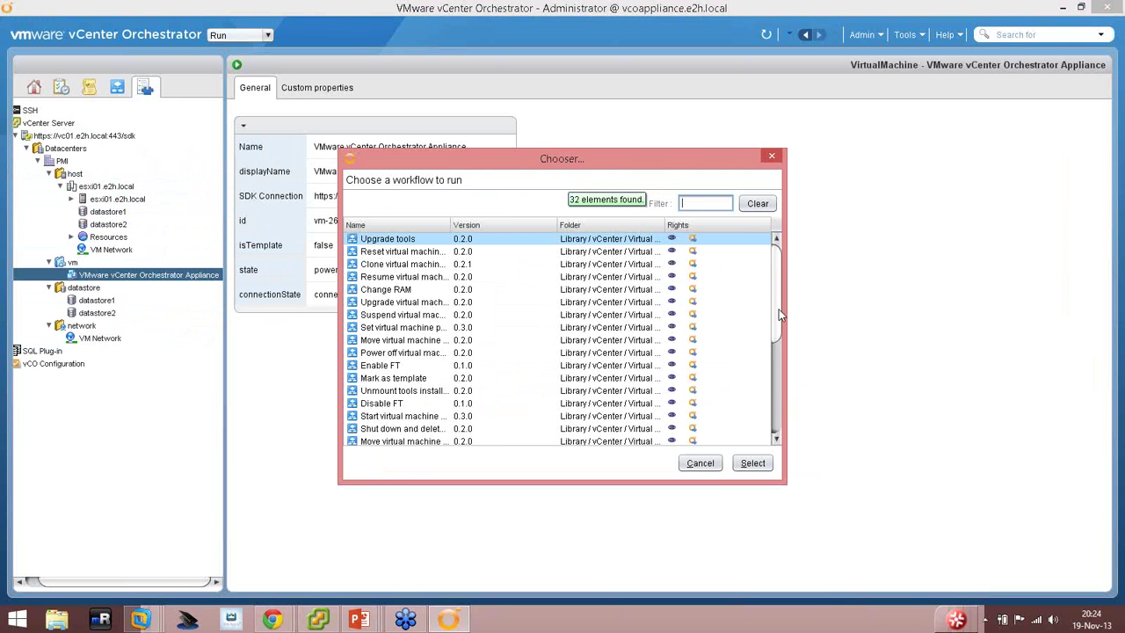
drag(779, 316, 782, 387)
click(703, 463)
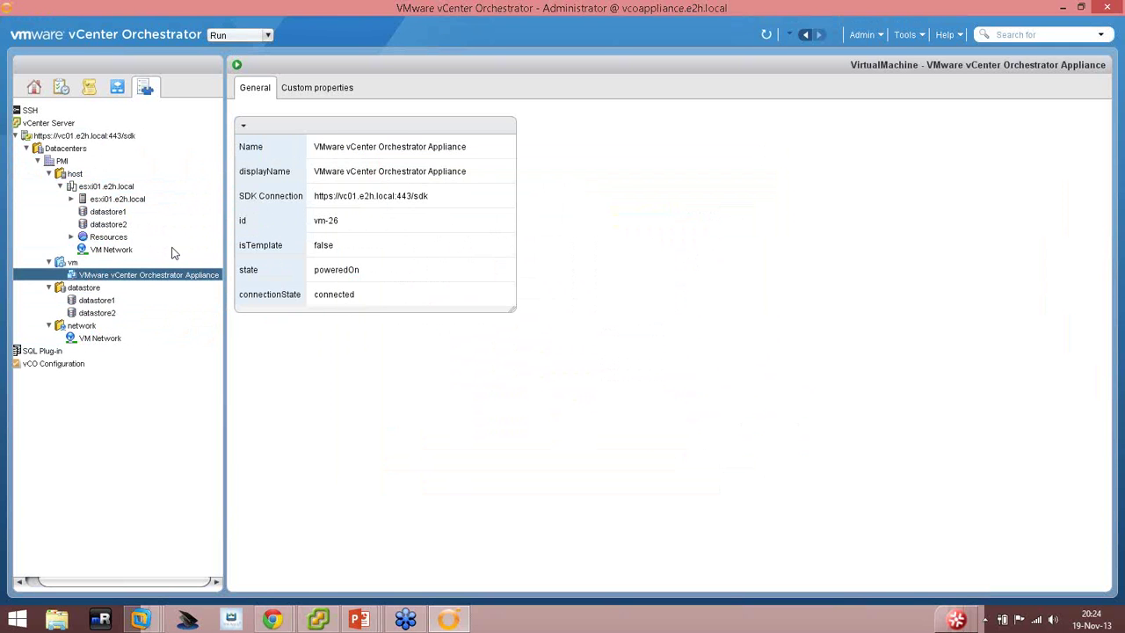
Check runnable workflows for the Resources pool and datastore1 under the host, running none
click(112, 237)
right_click(113, 237)
click(128, 248)
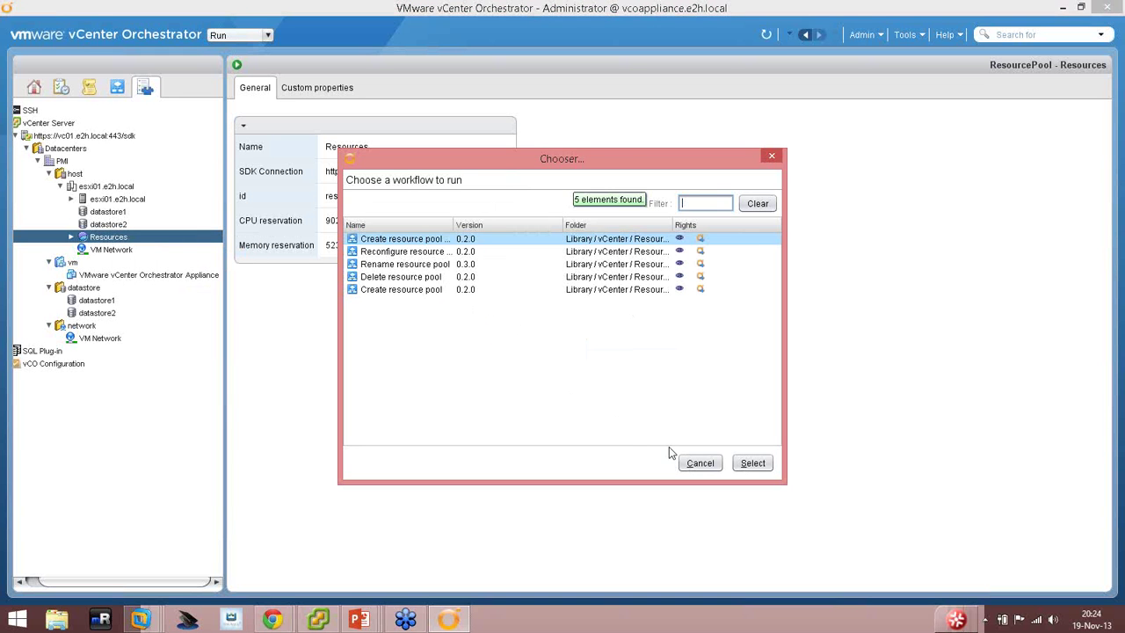
click(699, 463)
click(108, 211)
right_click(111, 215)
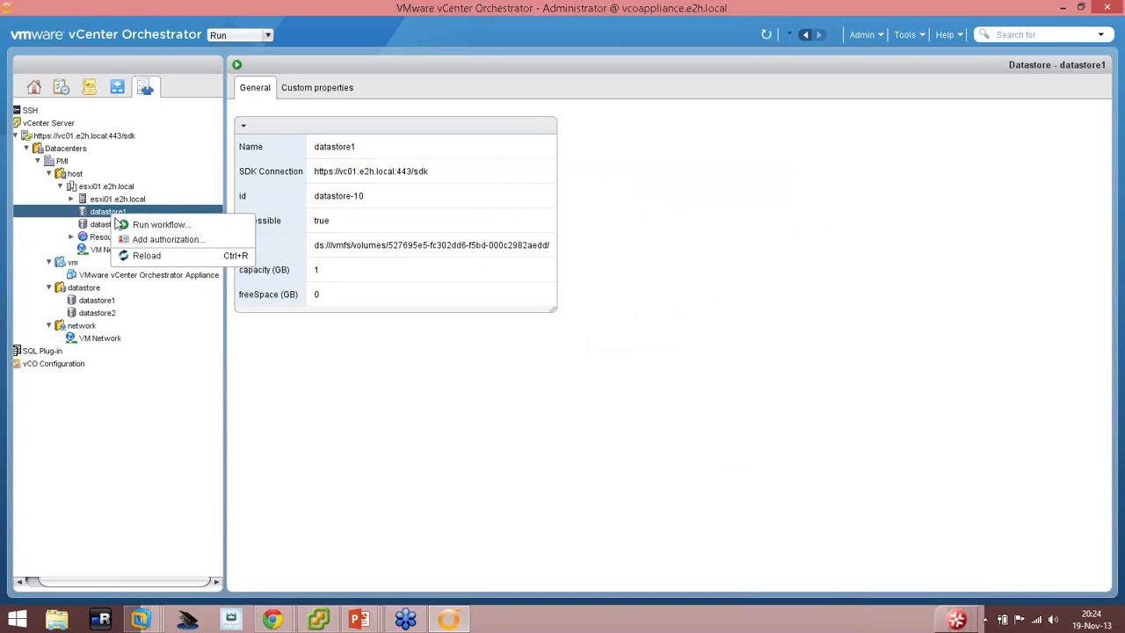
click(127, 222)
key(Return)
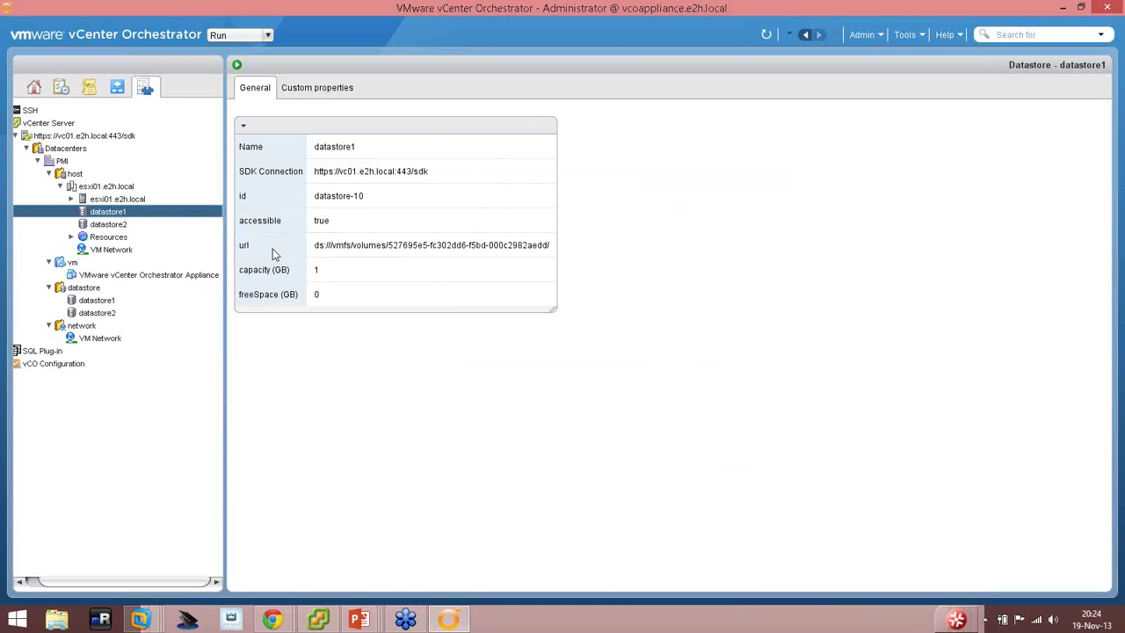
Expand the esxi01 host, then inspect the Delete all files workflow under vCenter > Datastore and files
click(71, 198)
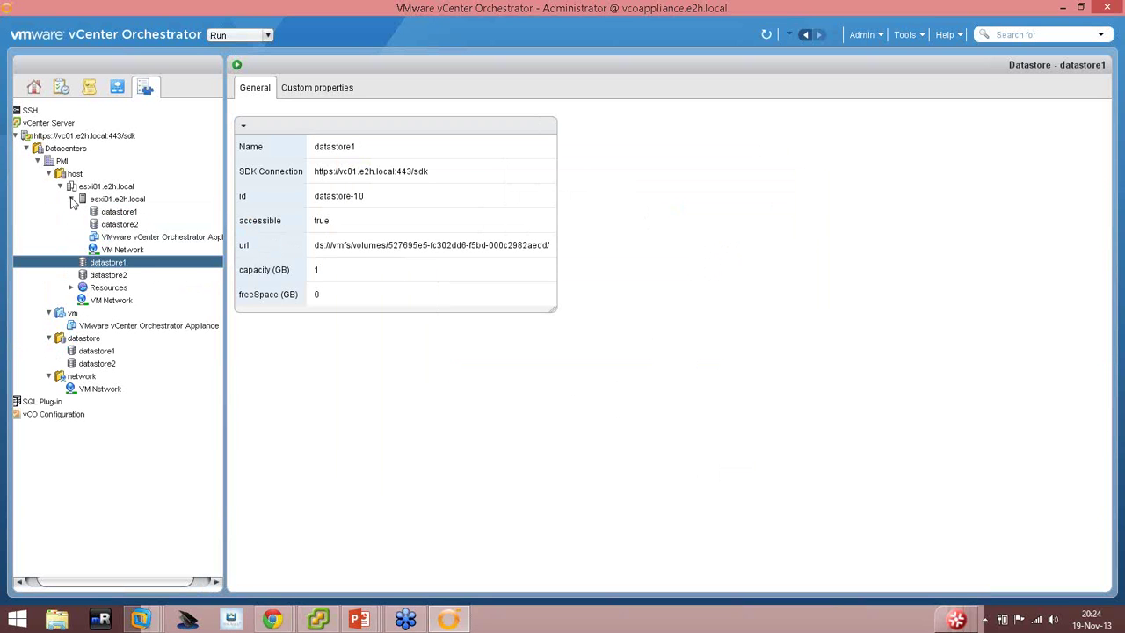
click(119, 89)
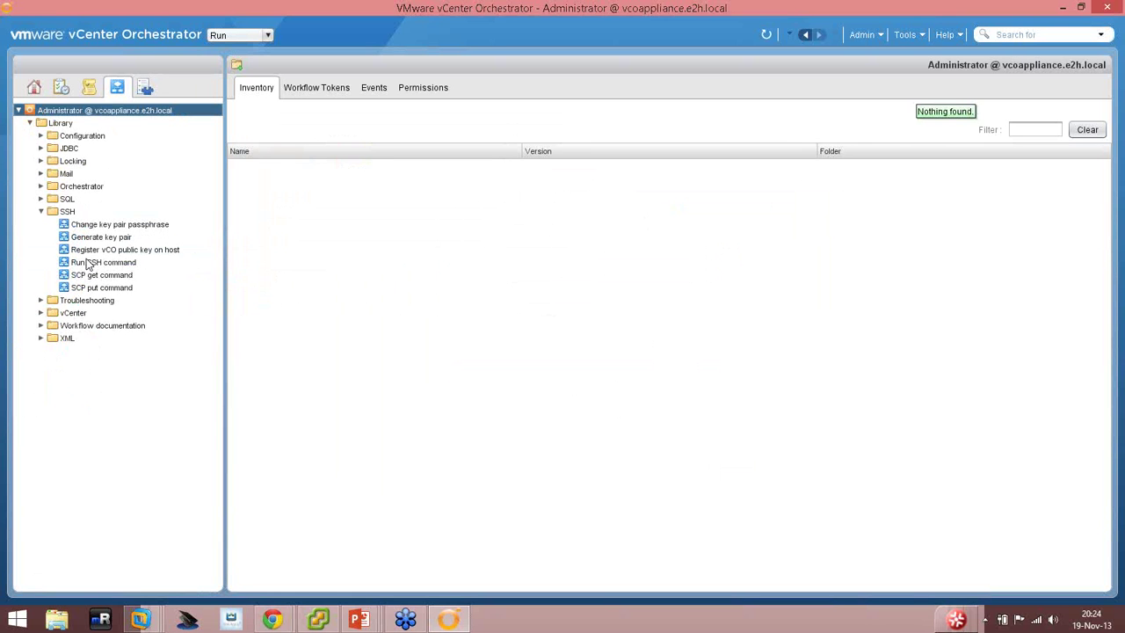
click(41, 313)
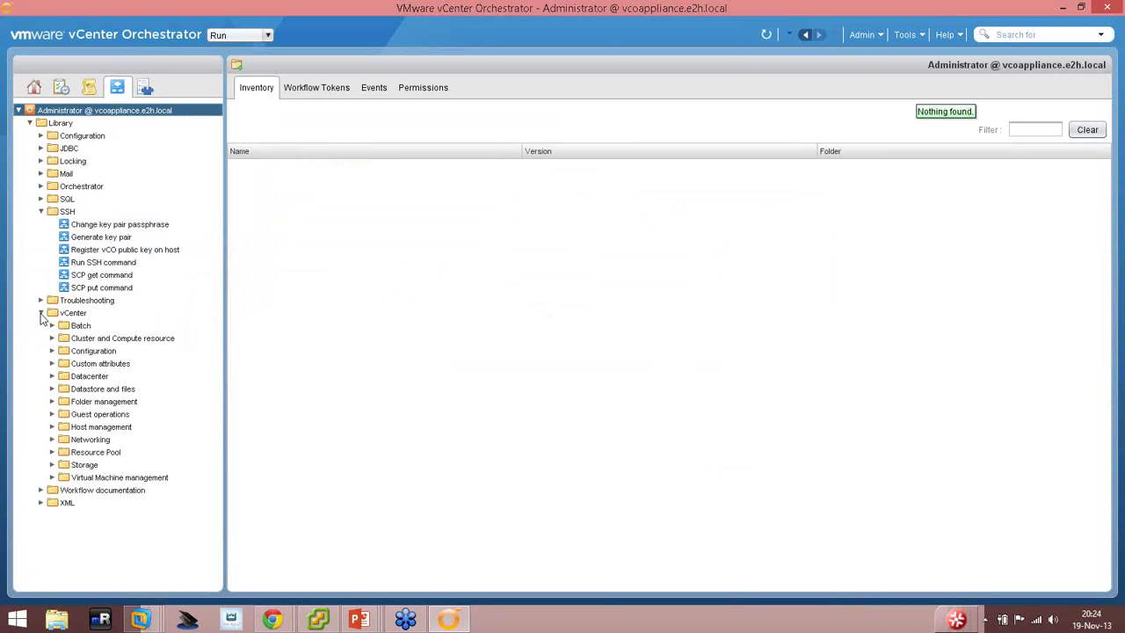
click(52, 388)
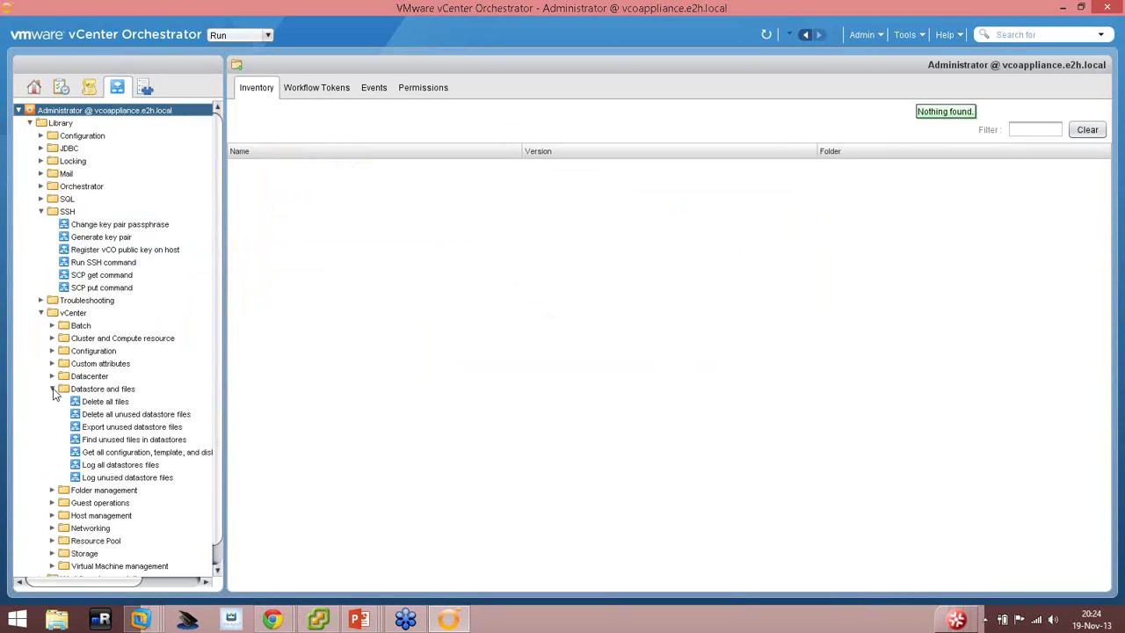
click(122, 404)
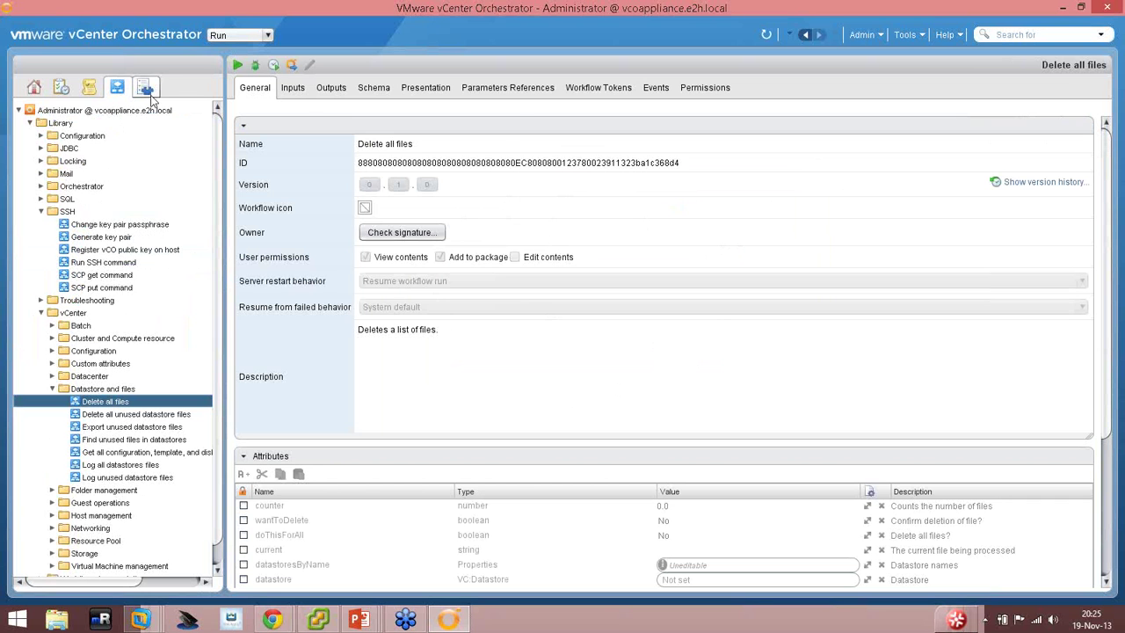
click(149, 94)
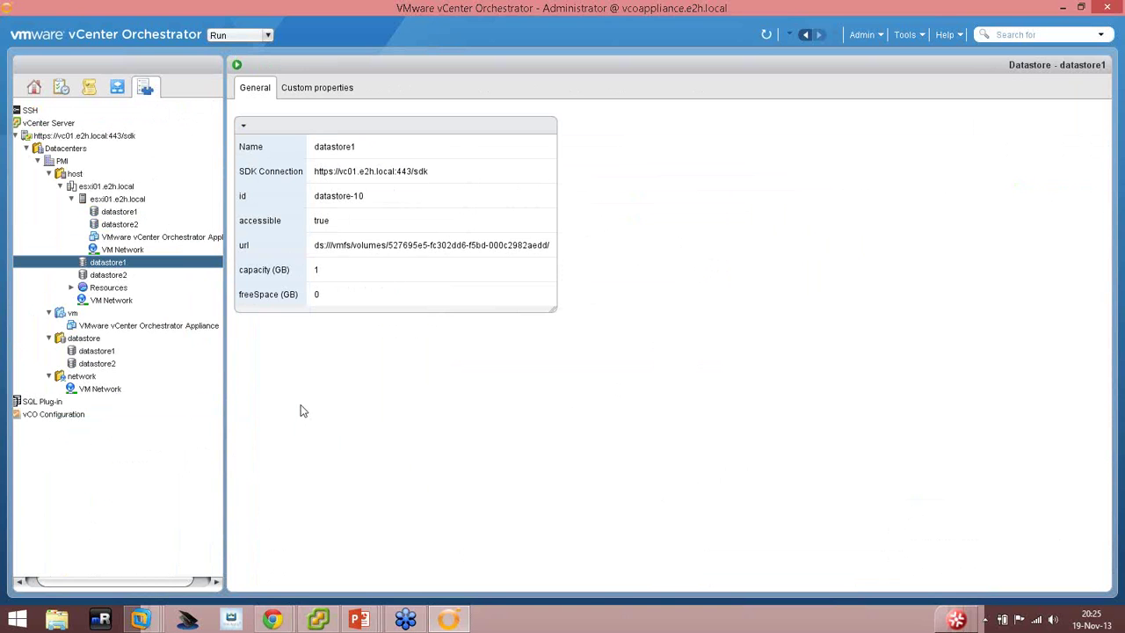
Bring the PowerPoint slideshow back and advance to slide 8, 'Perspectiva de diseño'
mouse_move(360, 618)
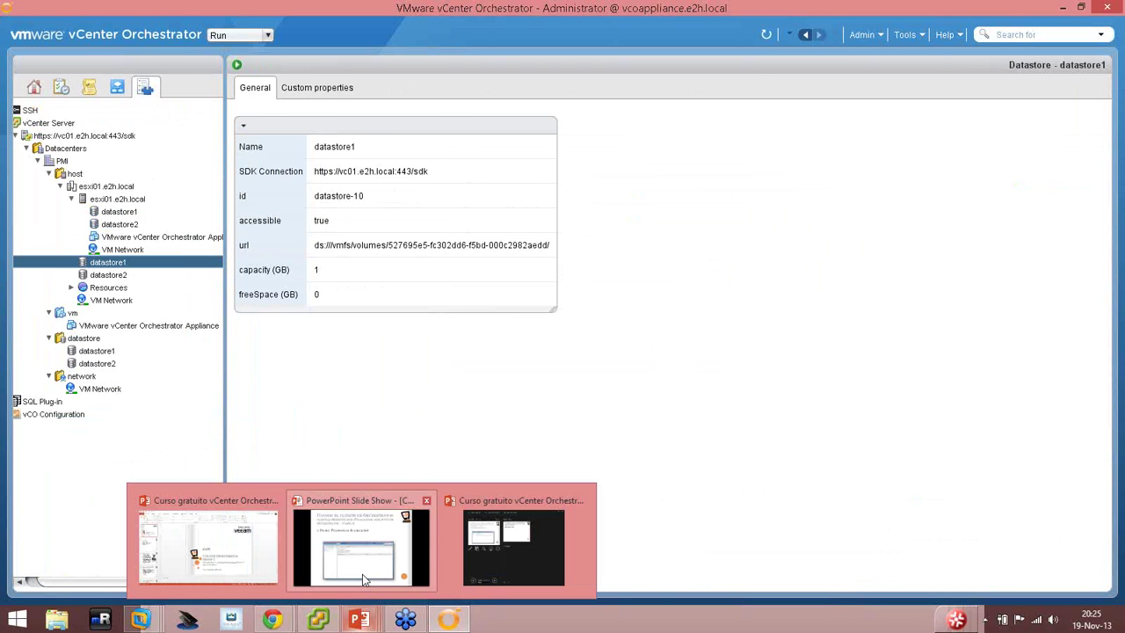
click(362, 574)
click(346, 293)
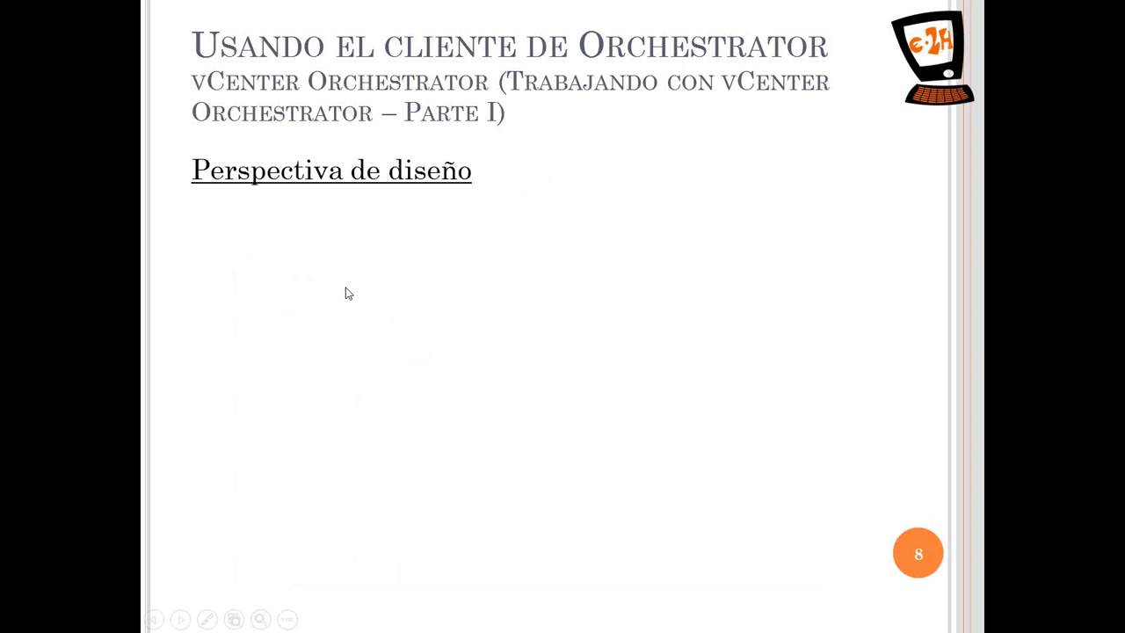
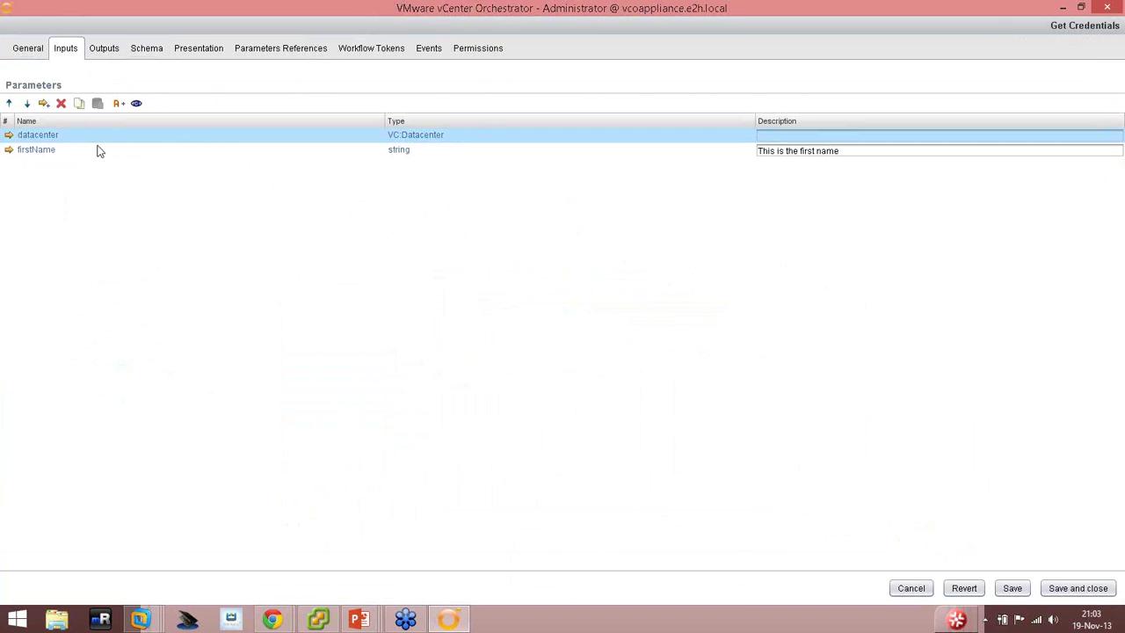
Remove the datacenter and firstName inputs and the actionResult and arg_out_0 outputs
click(62, 107)
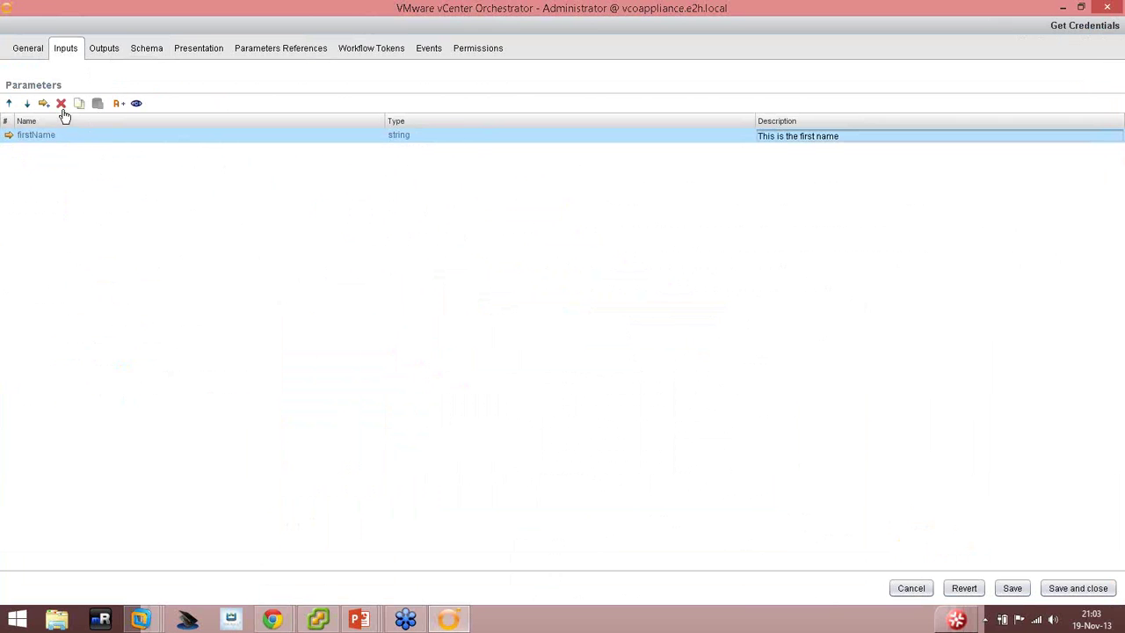
click(61, 106)
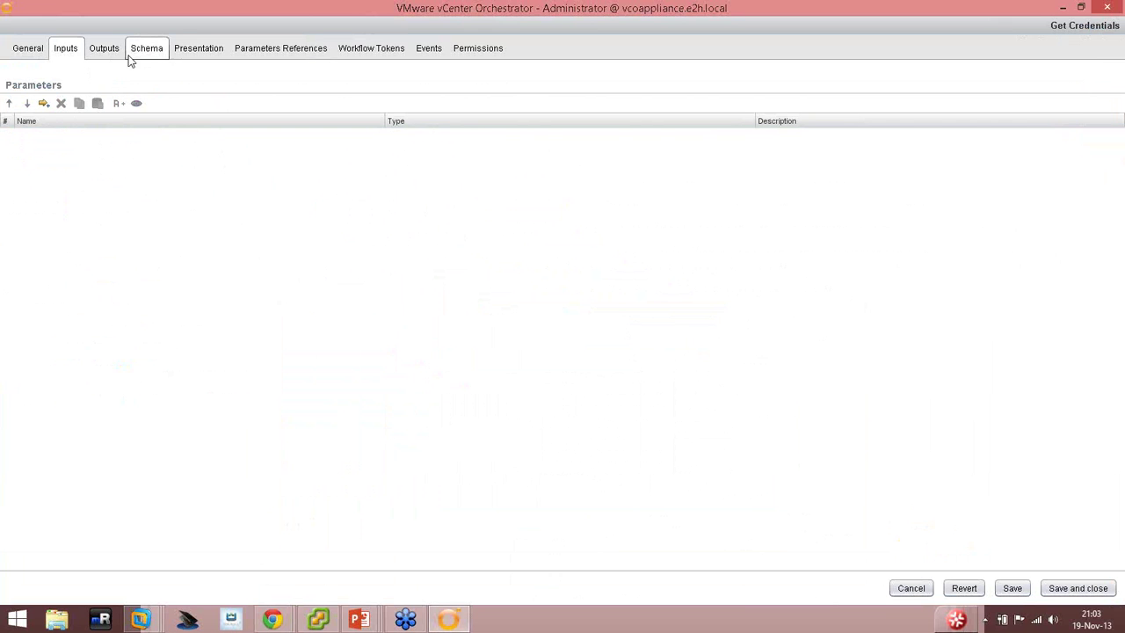
click(108, 48)
click(47, 137)
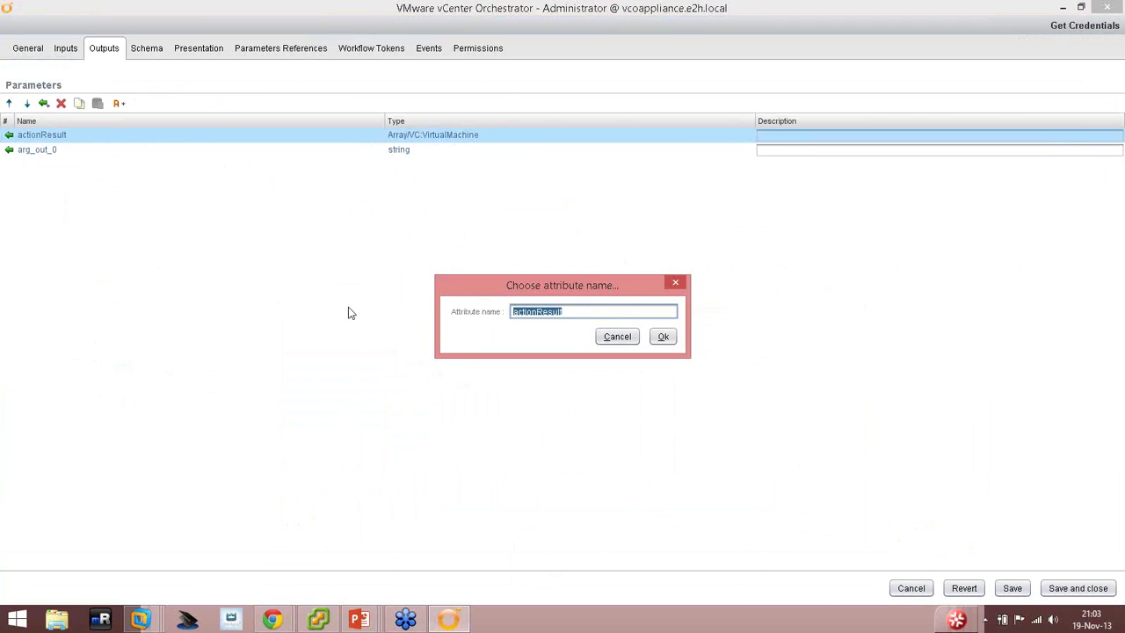
click(609, 335)
click(61, 103)
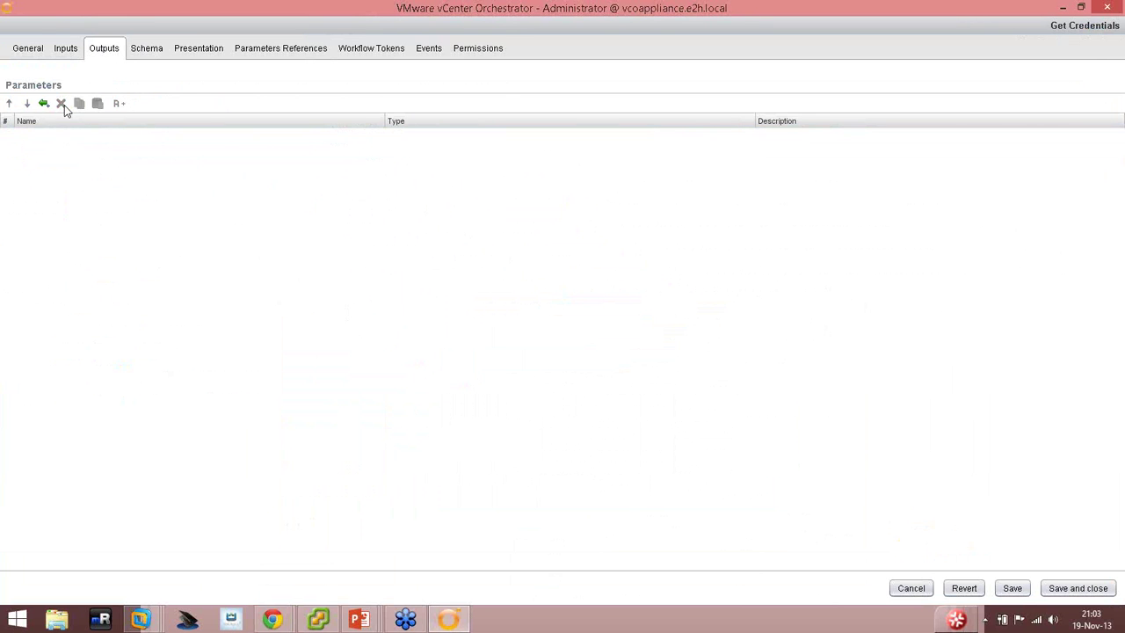
click(29, 50)
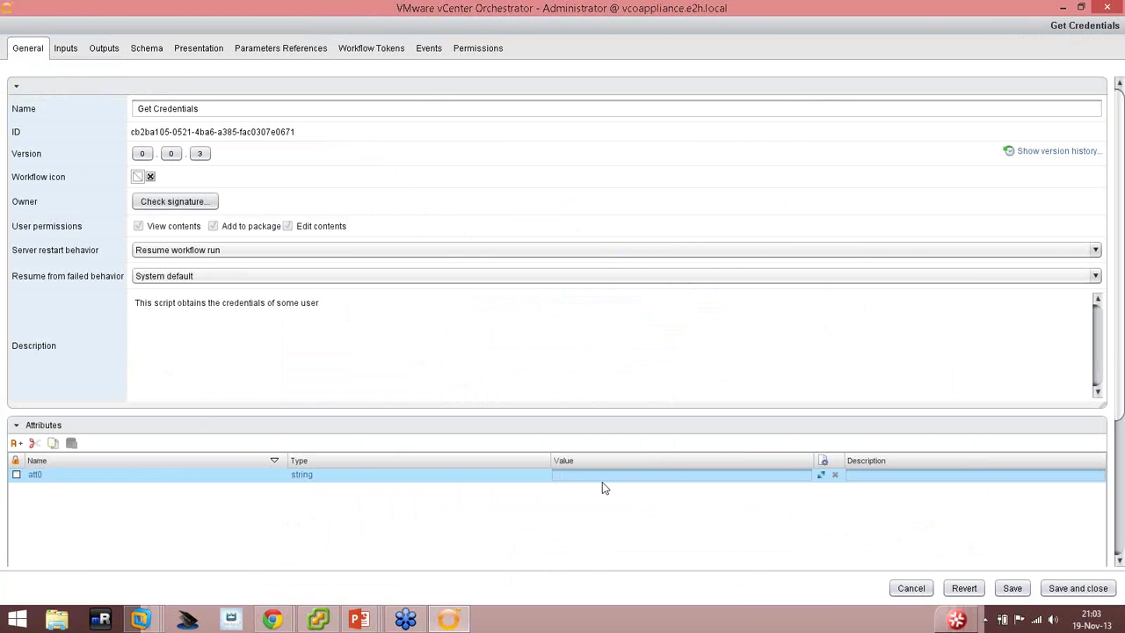
Delete the att0 attribute and bring up the bare start-to-end schema
click(35, 445)
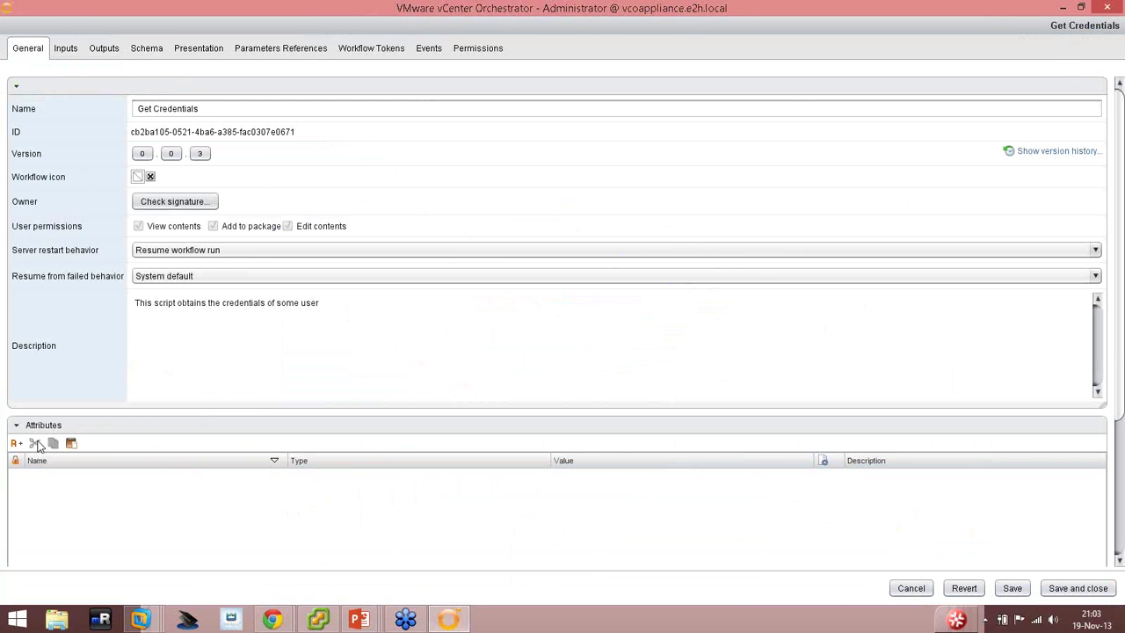
click(74, 52)
click(195, 51)
click(160, 51)
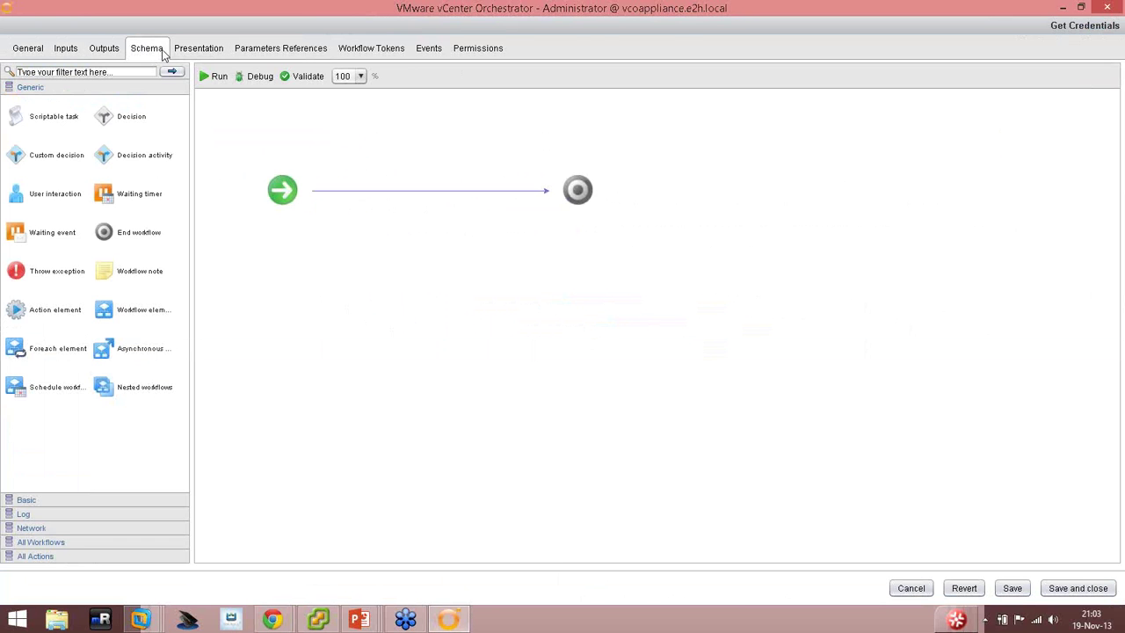
Drop a scriptable task between start and end, name it Hello World, and open its script editor
drag(33, 121, 410, 213)
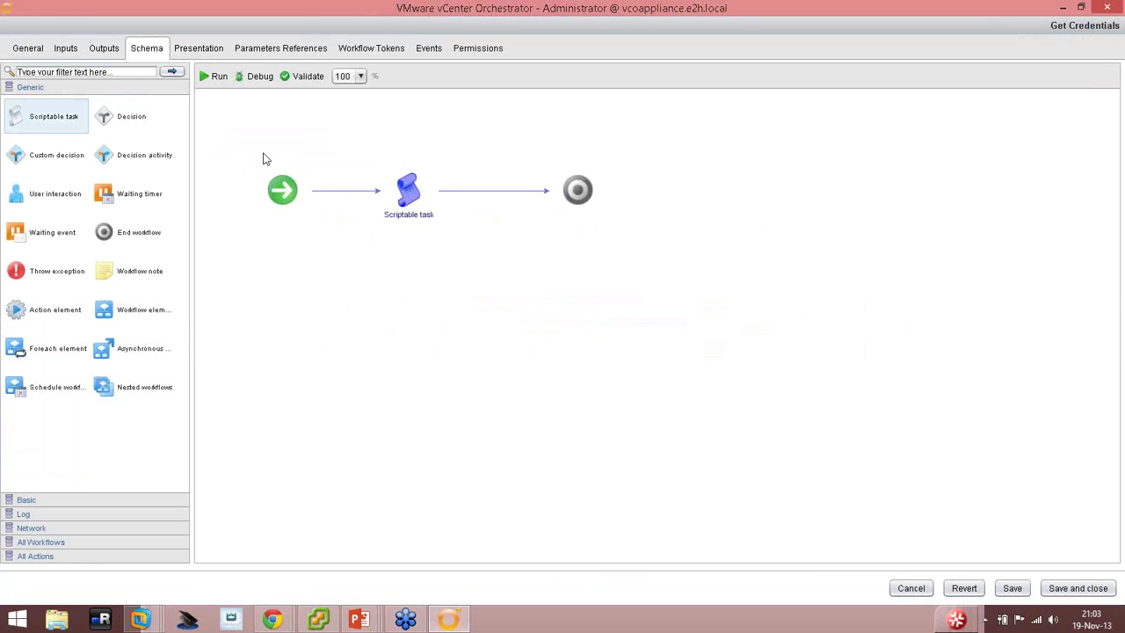
click(405, 216)
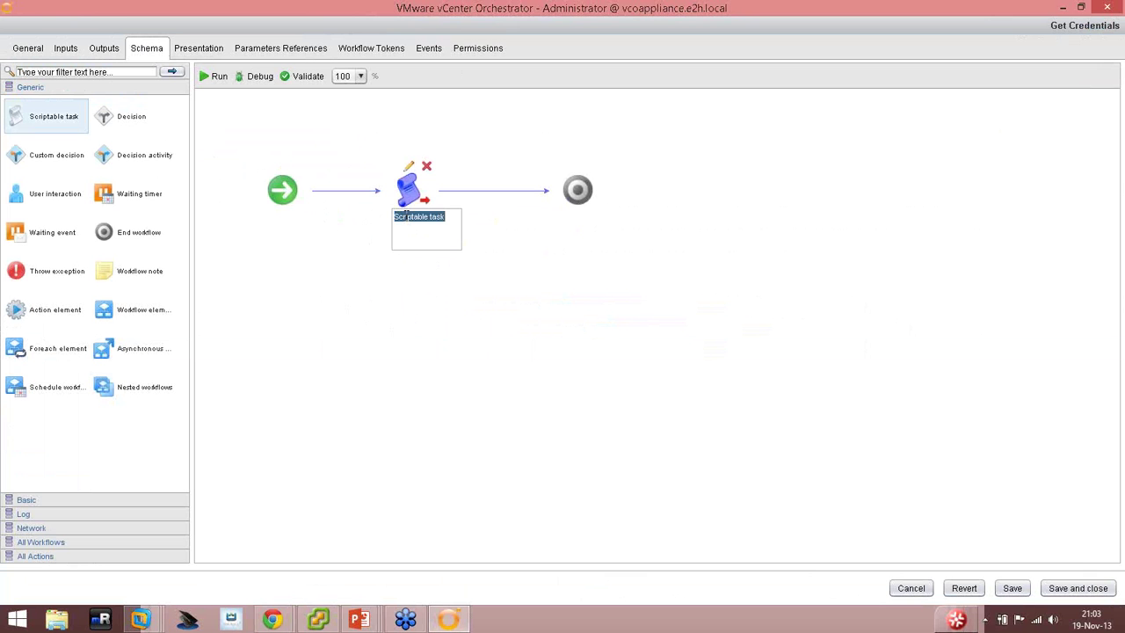
text(Hello World)
key(Return)
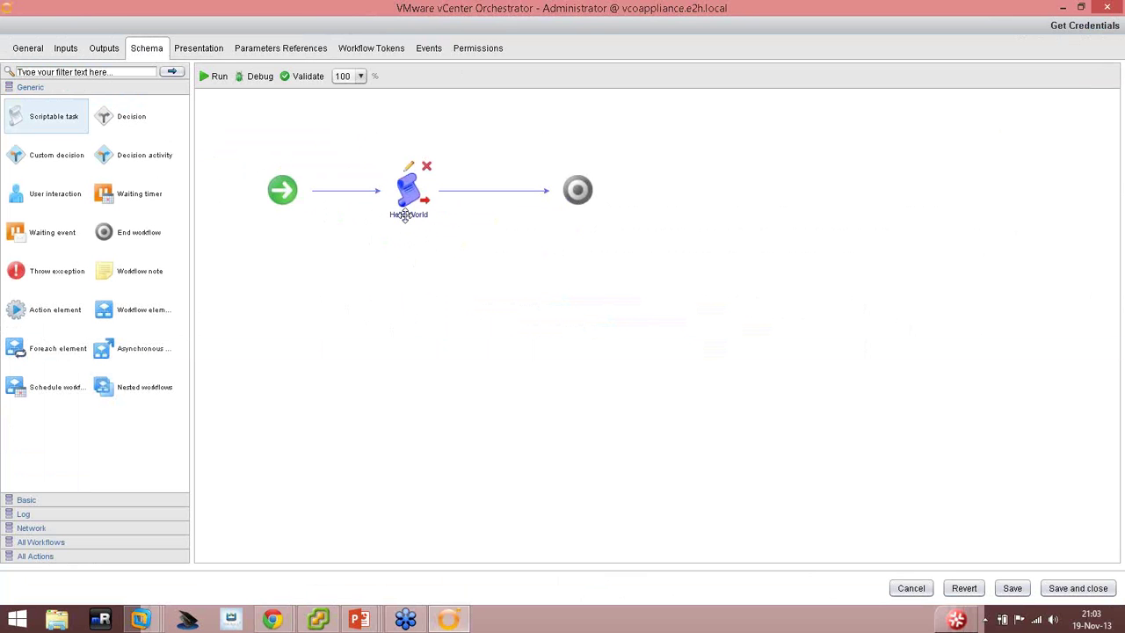
click(408, 166)
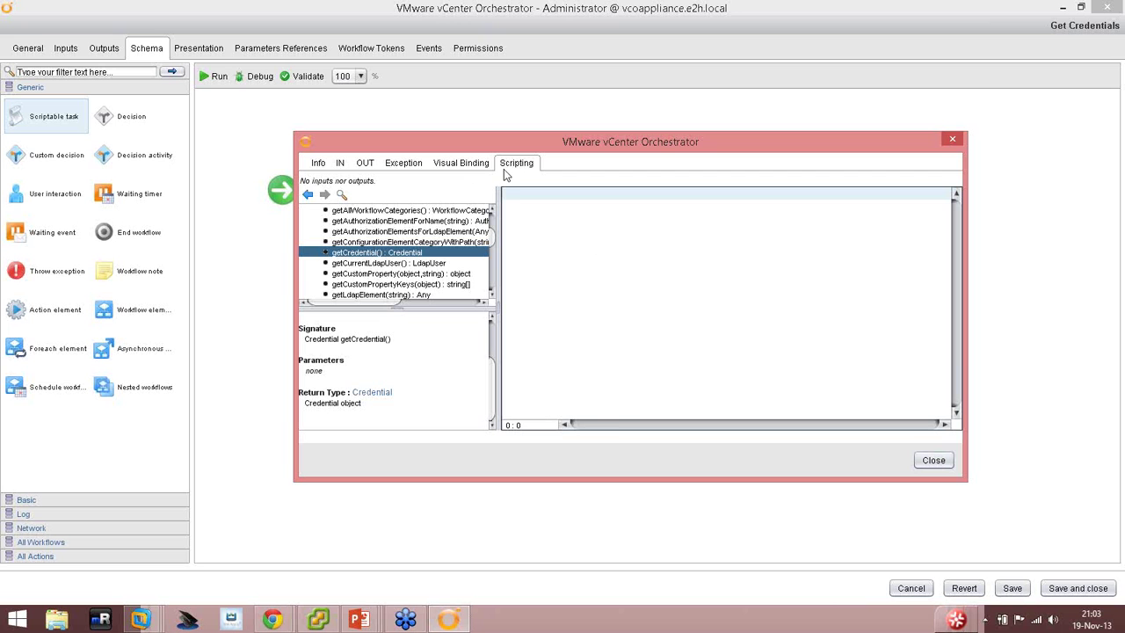
Enter Server.log in the script, correcting the capitalisation of Server
text(Server.log)
double_click(525, 197)
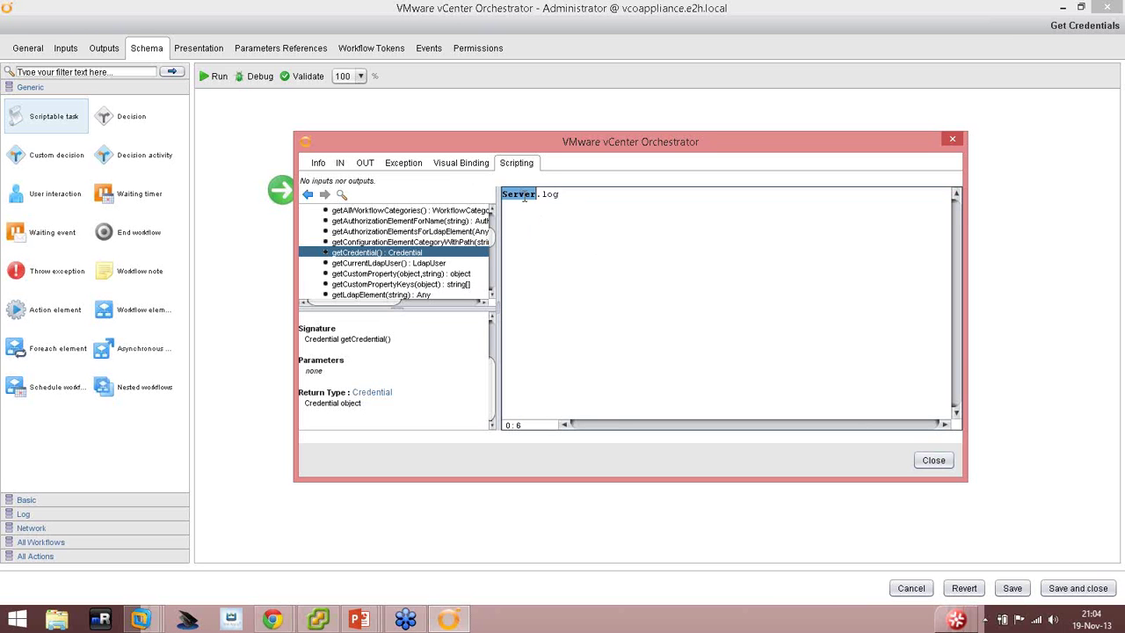
key(Left)
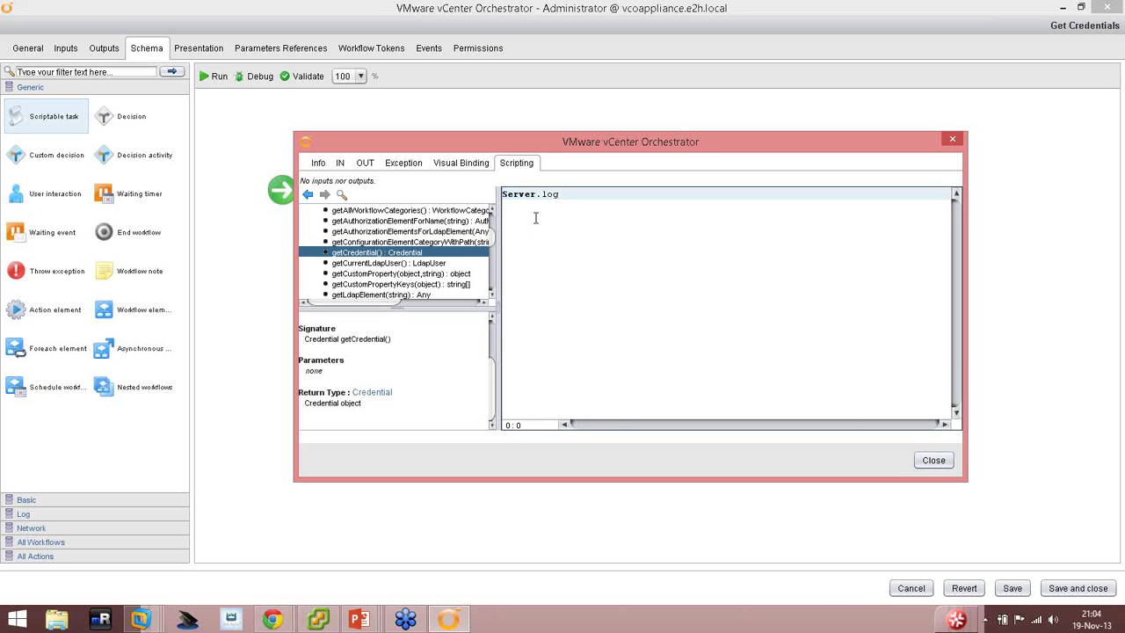
key(Delete)
text(s)
click(569, 197)
double_click(517, 197)
text(Server)
Complete the line as Server.log("Hello World!"); and close the script editor
click(568, 195)
text(();)
key(Left)
key(Left)
text("Hello World!")
key(BackSpace)
key(BackSpace)
text(!")
click(934, 460)
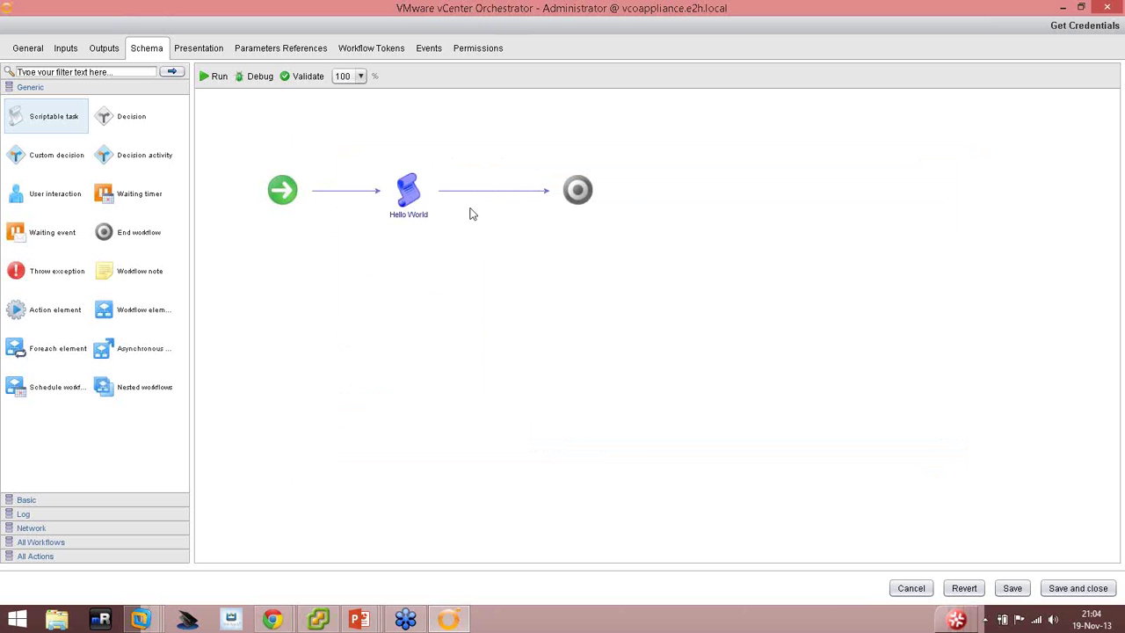
Validate the workflow and save it with an increased version, 0.0.4
click(313, 78)
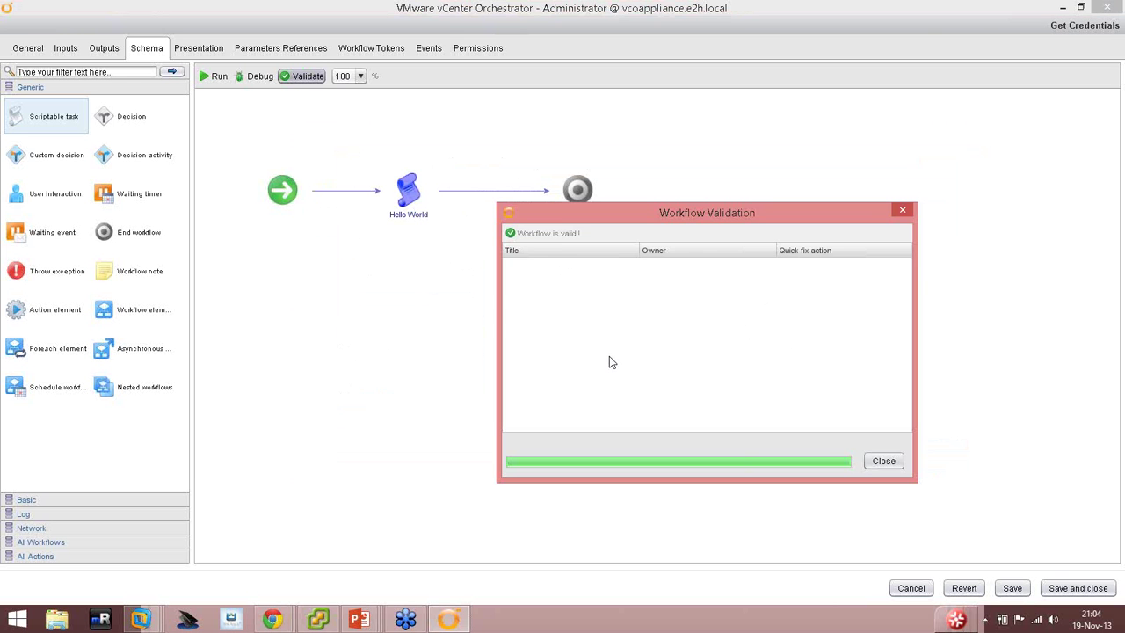
click(900, 461)
click(1061, 587)
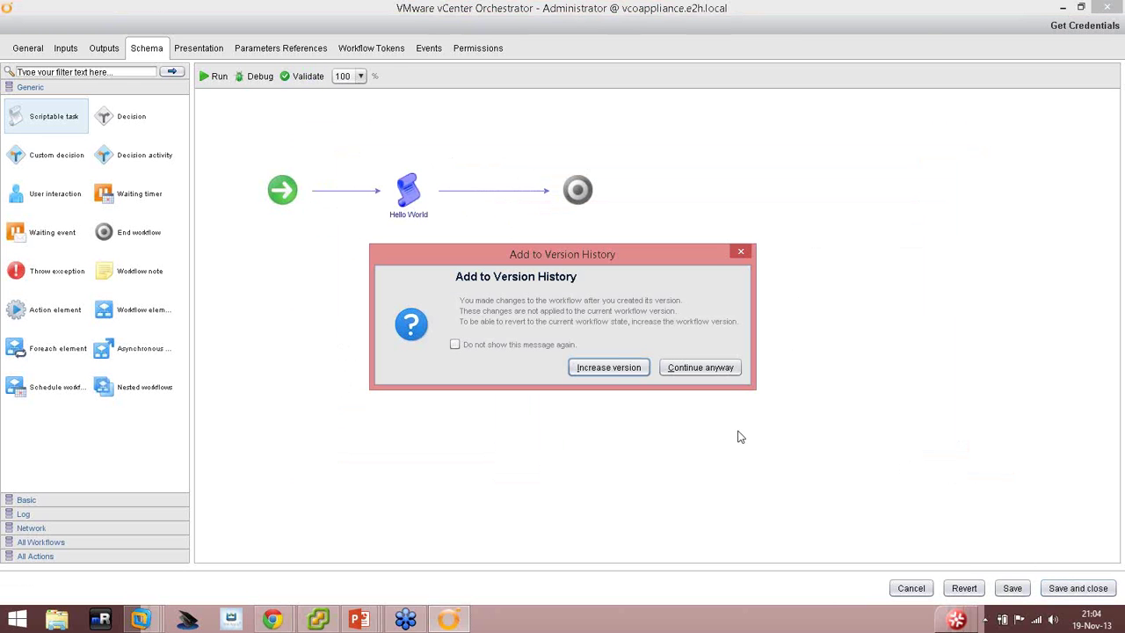
click(612, 367)
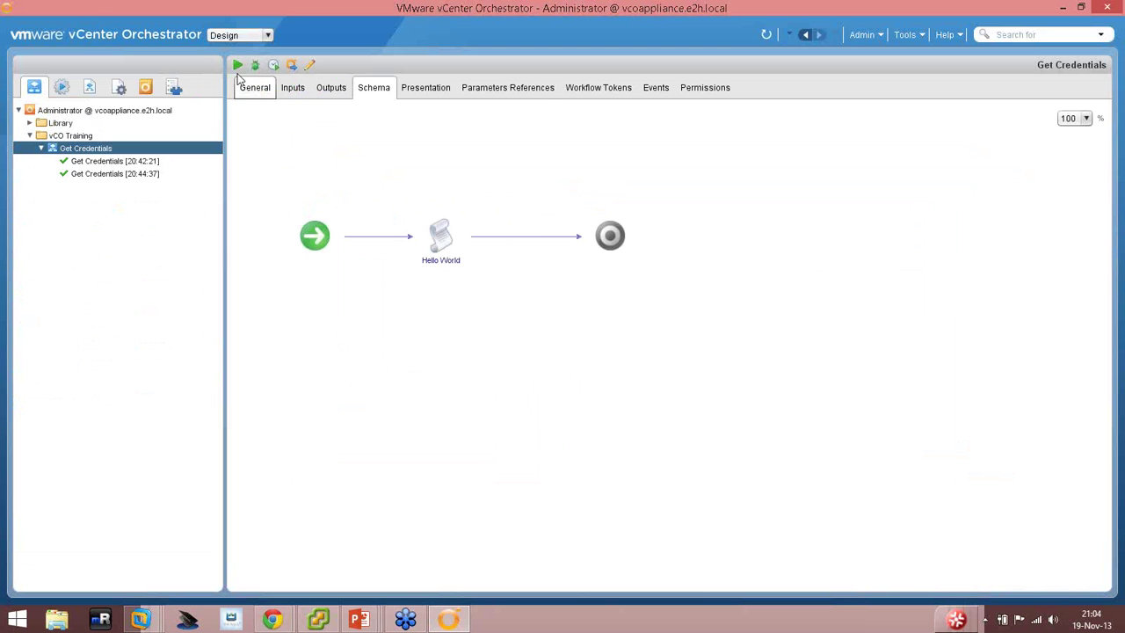
Run the workflow, check its Hello World! log event, and reopen it for editing
click(237, 66)
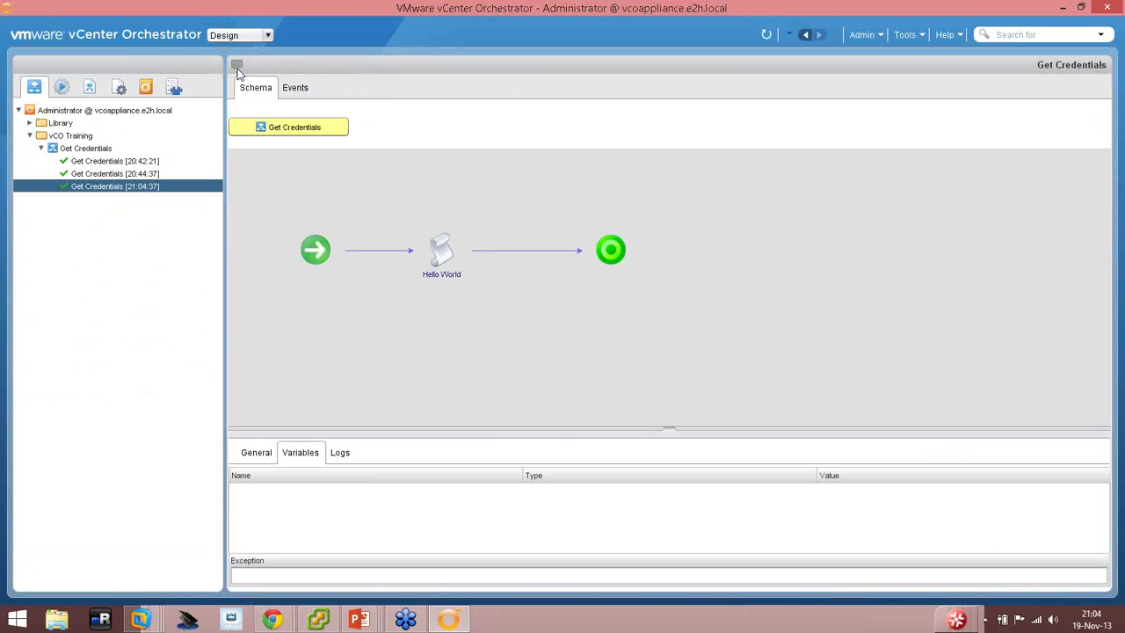
click(296, 88)
click(279, 180)
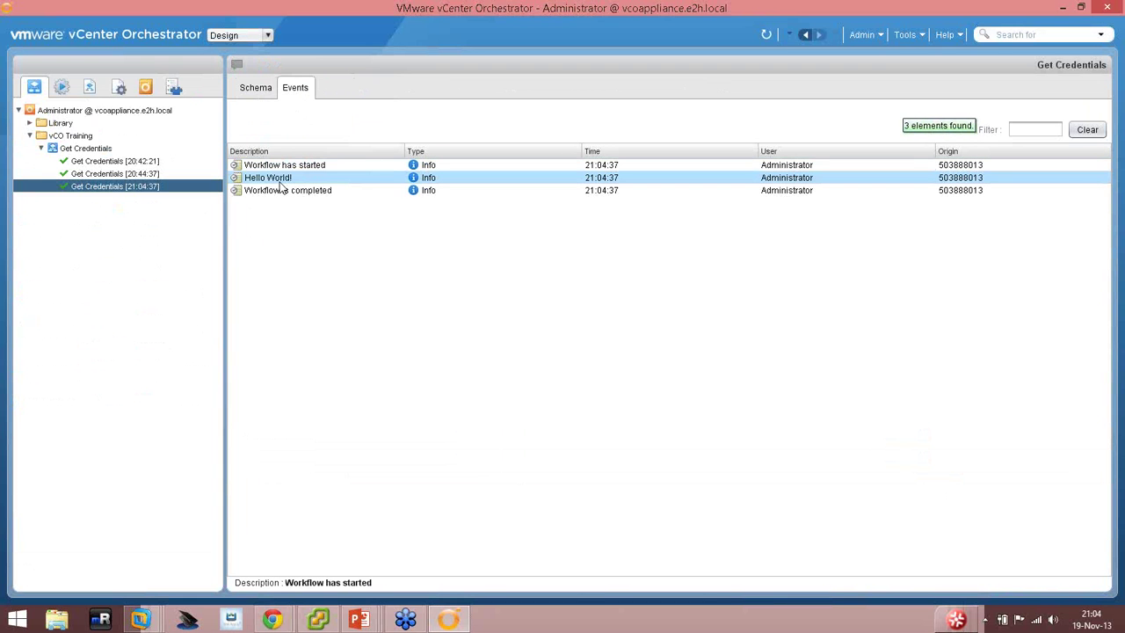
click(85, 149)
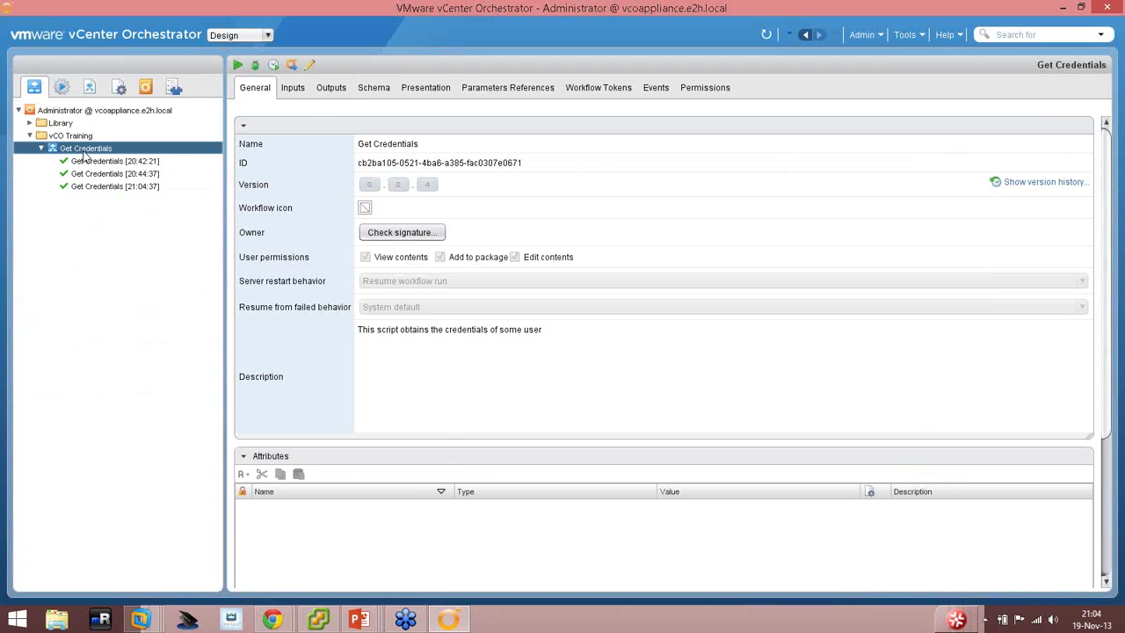
click(311, 66)
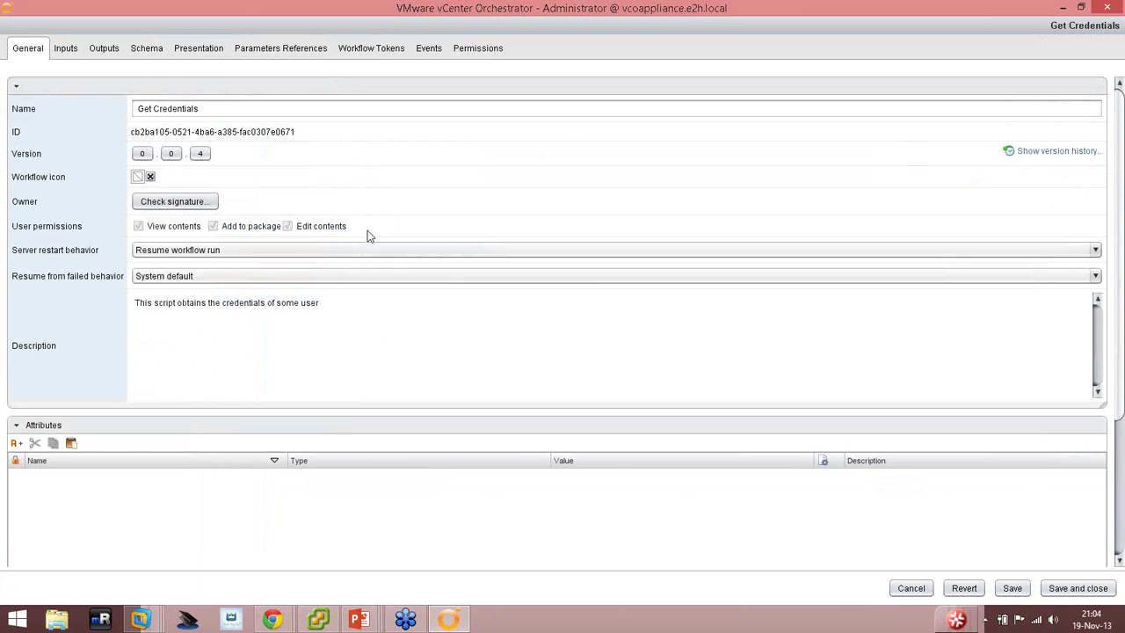
Review the Hello World script without changes, then show the empty Inputs list
click(160, 51)
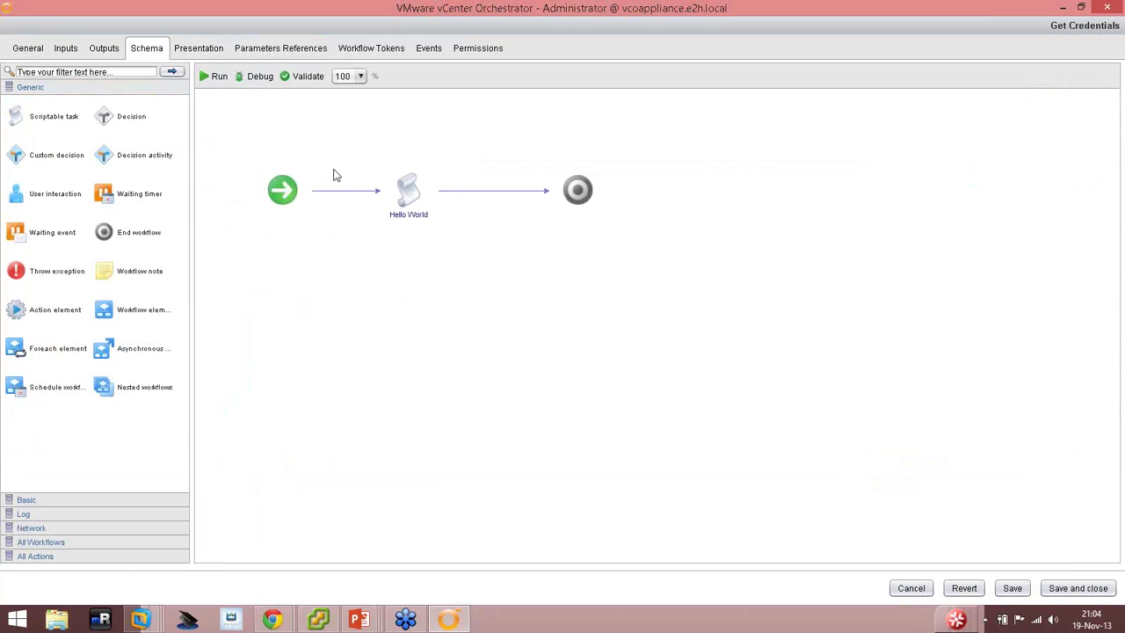
mouse_move(402, 190)
click(408, 168)
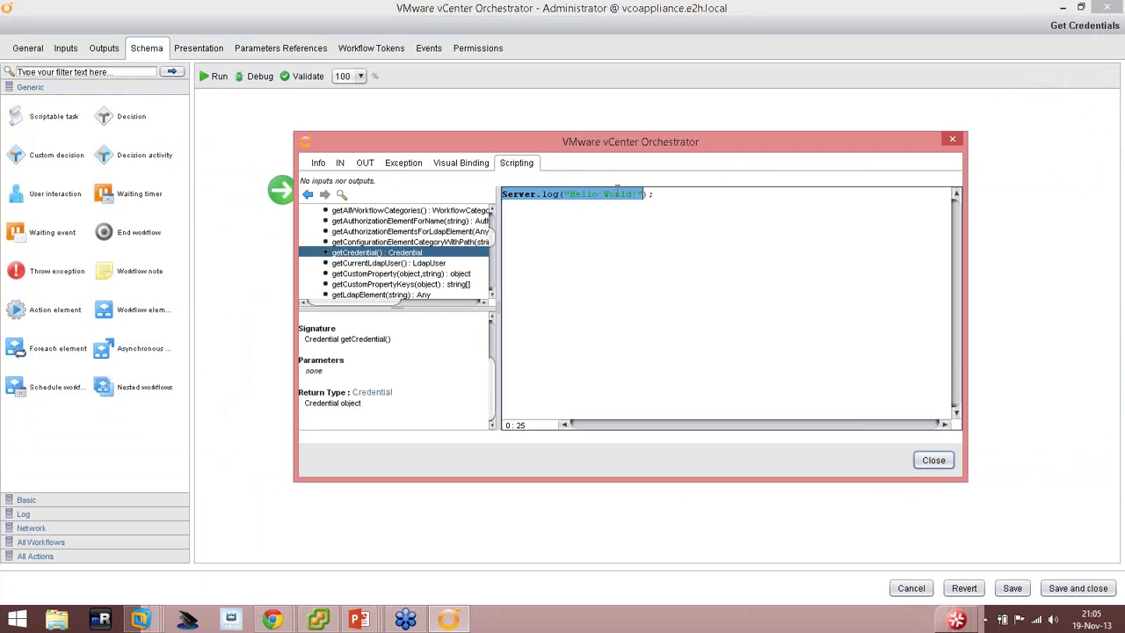
click(923, 459)
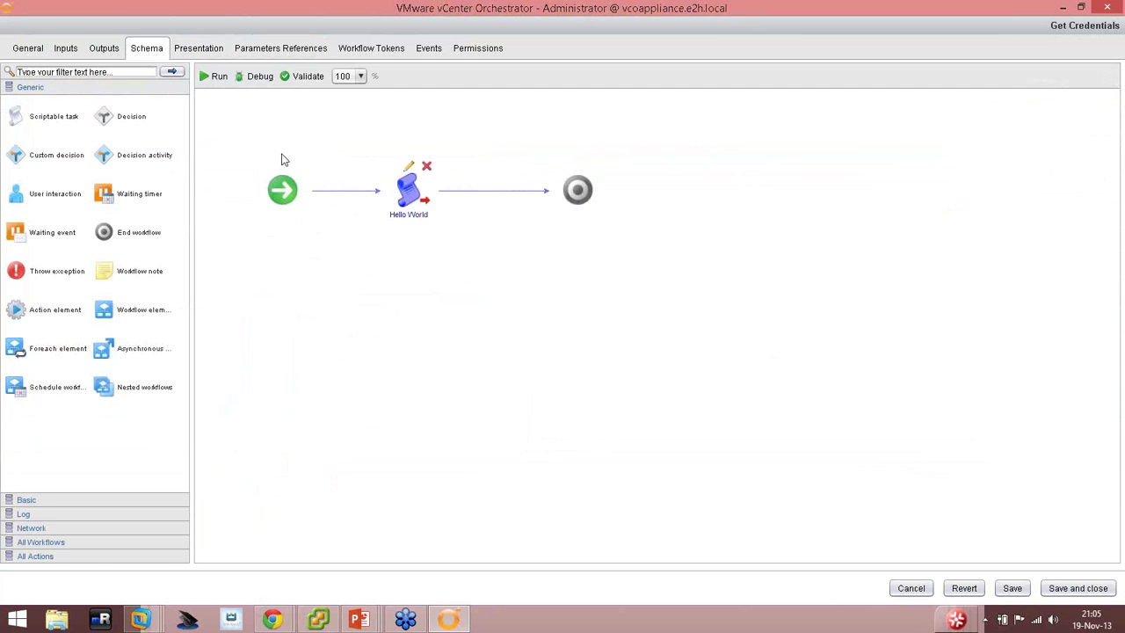
click(74, 53)
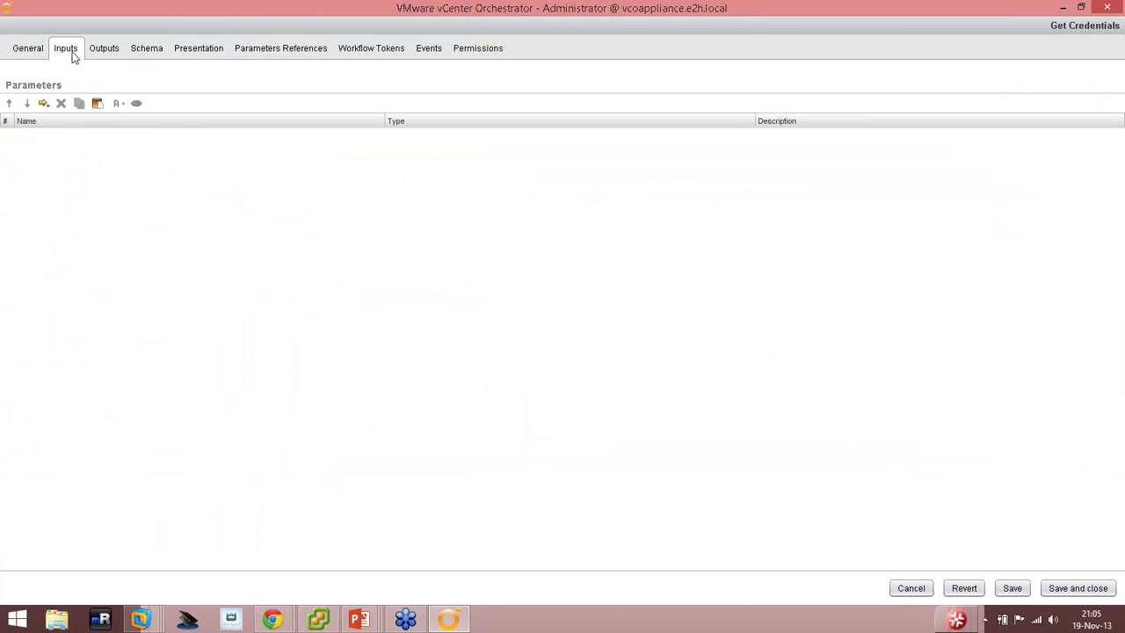
Add a firstName input described "This is the user name" and return to the schema
click(43, 104)
click(45, 136)
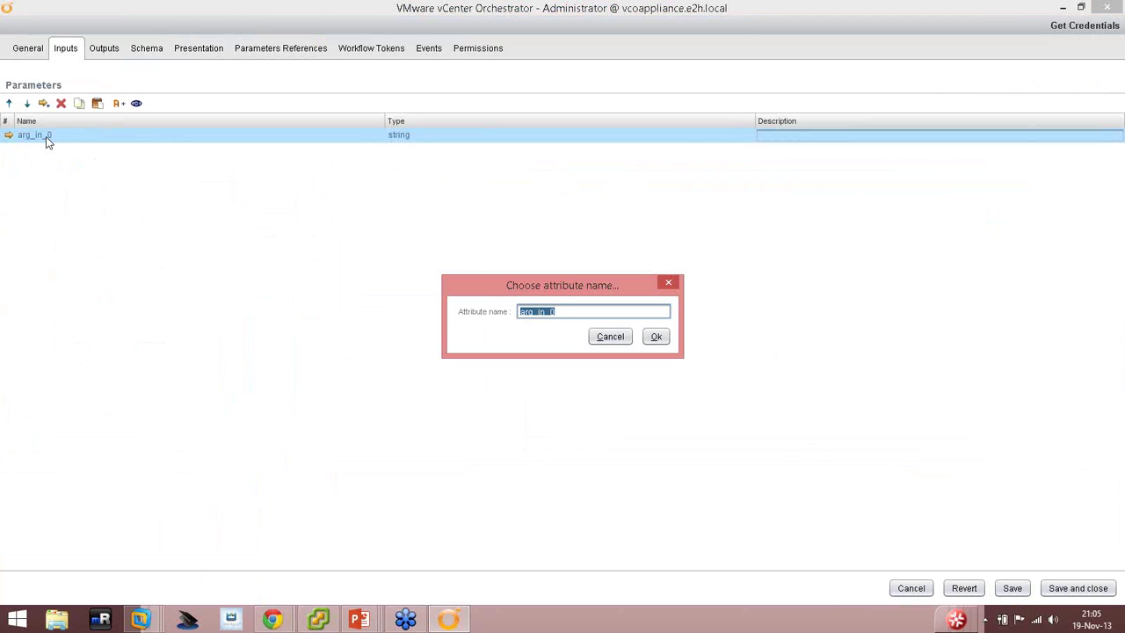
text(firstName)
key(Return)
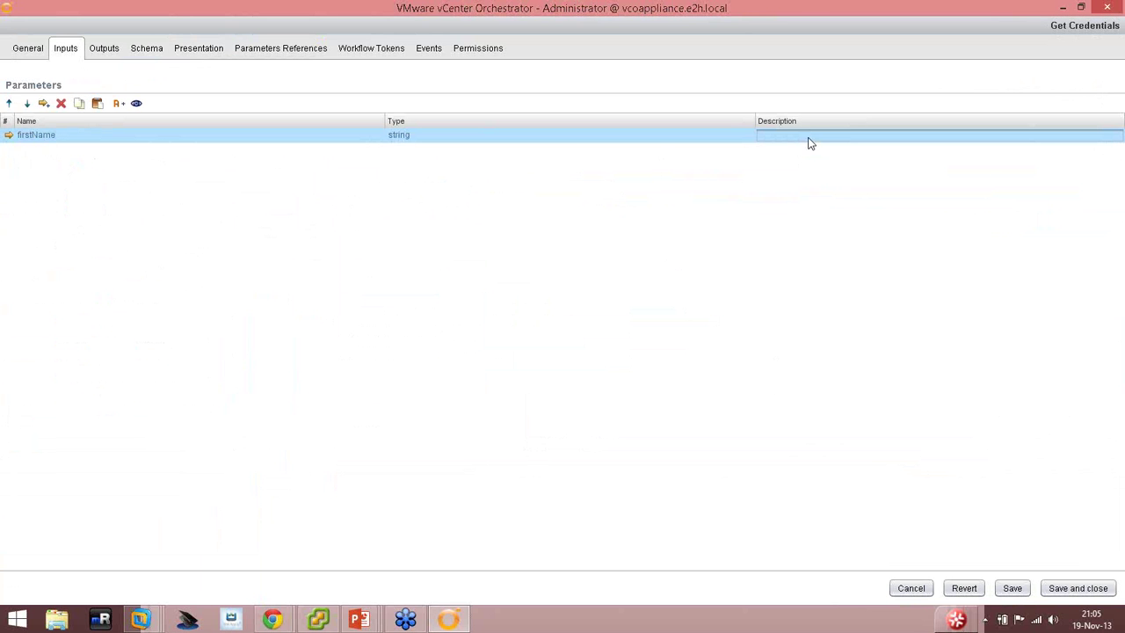
click(811, 142)
text(The)
key(BackSpace)
key(BackSpace)
key(BackSpace)
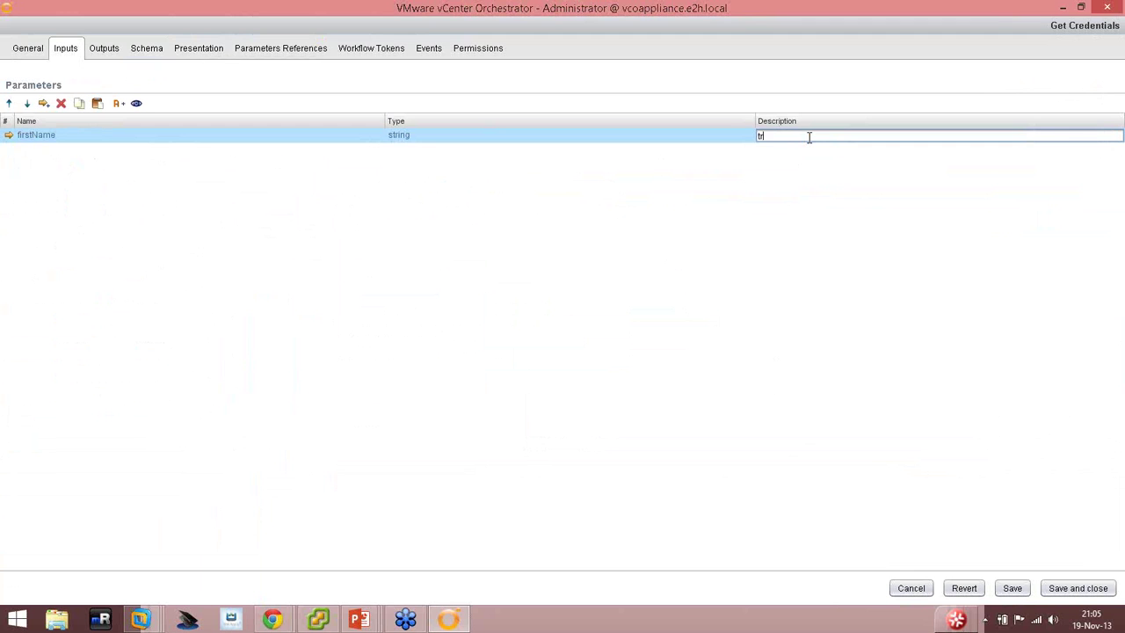
text(This is the user name)
key(Return)
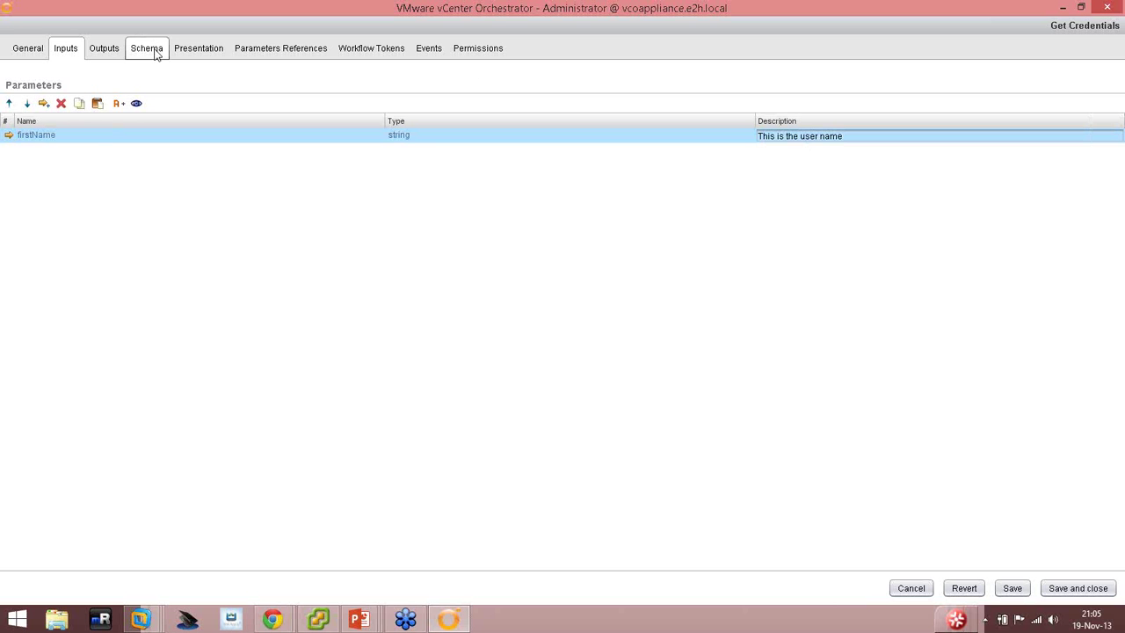
click(149, 51)
Open the Hello World task's editor and browse its IN-parameter chooser for firstName
click(367, 246)
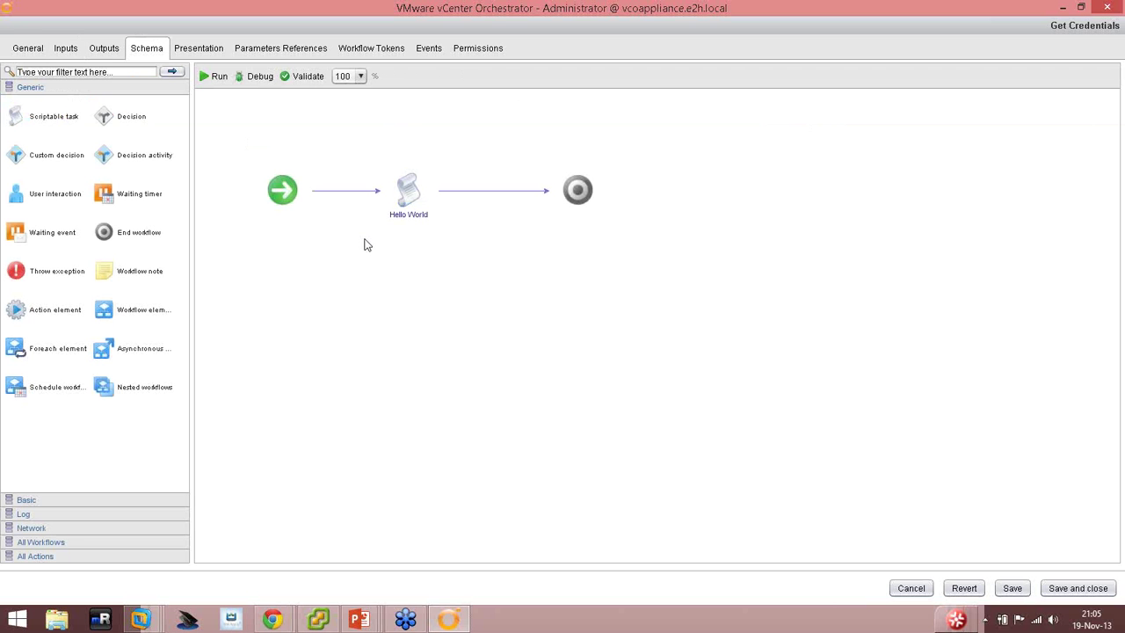
click(407, 188)
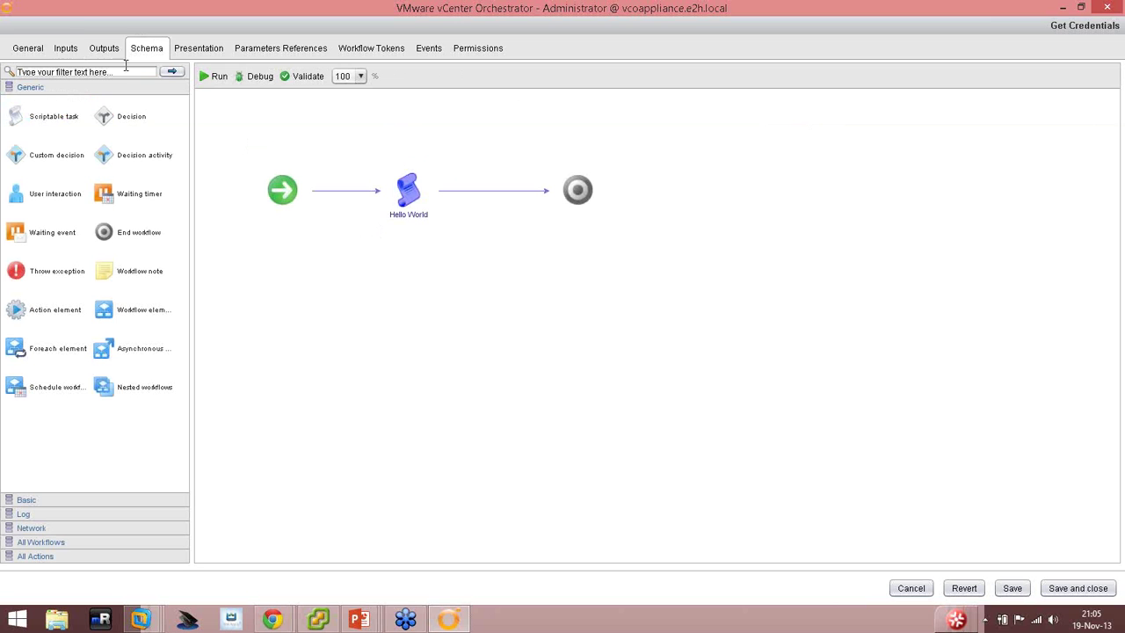
mouse_move(413, 183)
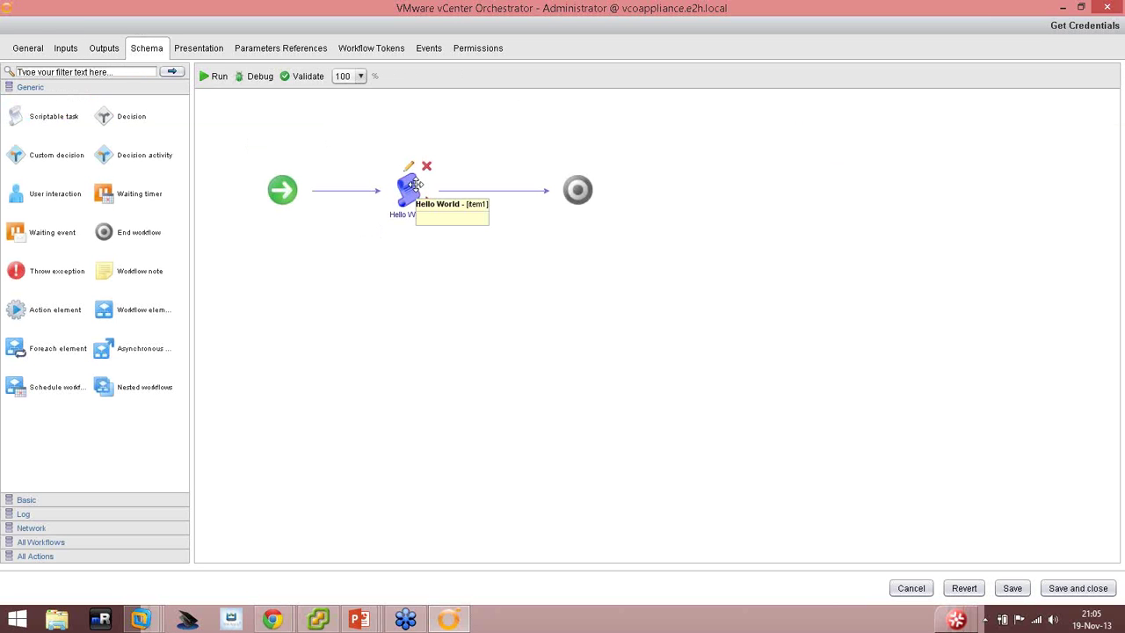
click(409, 168)
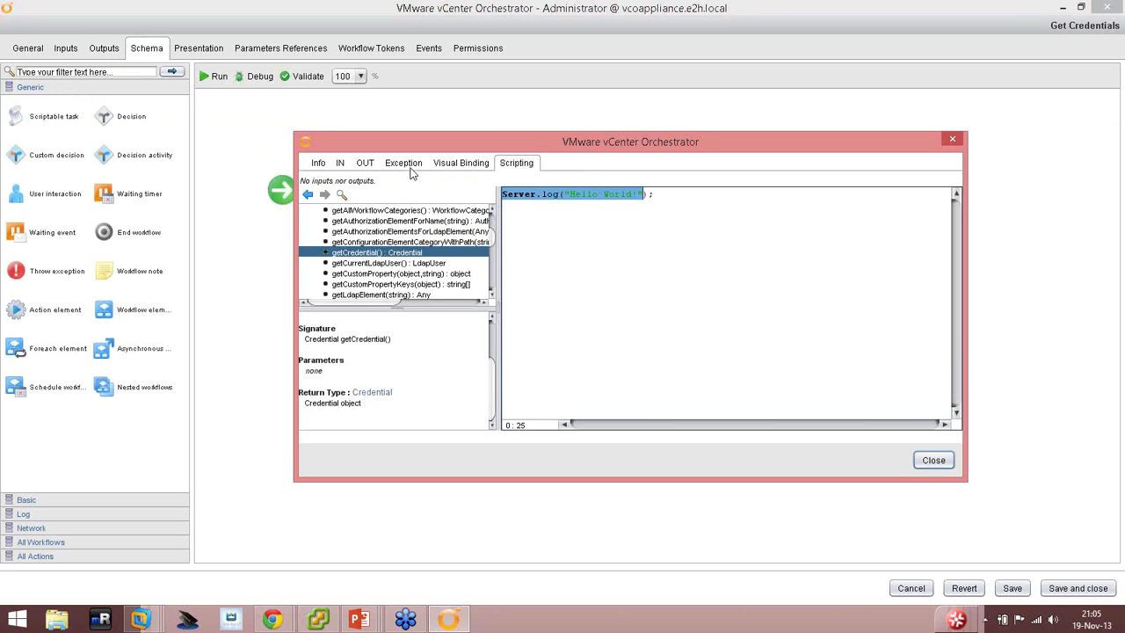
click(341, 163)
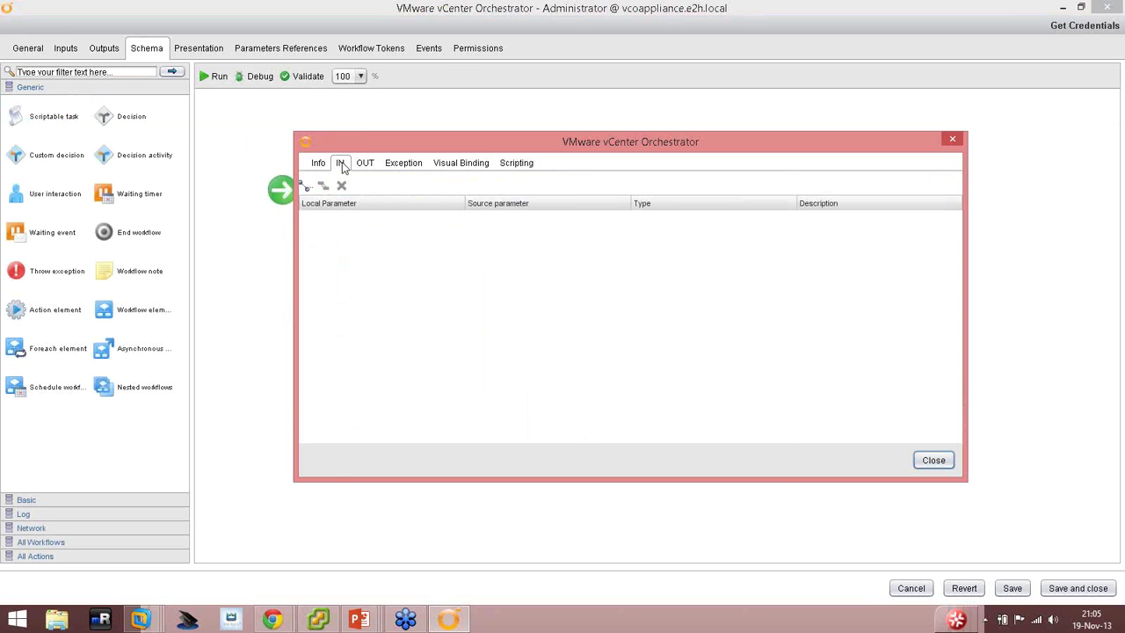
click(307, 187)
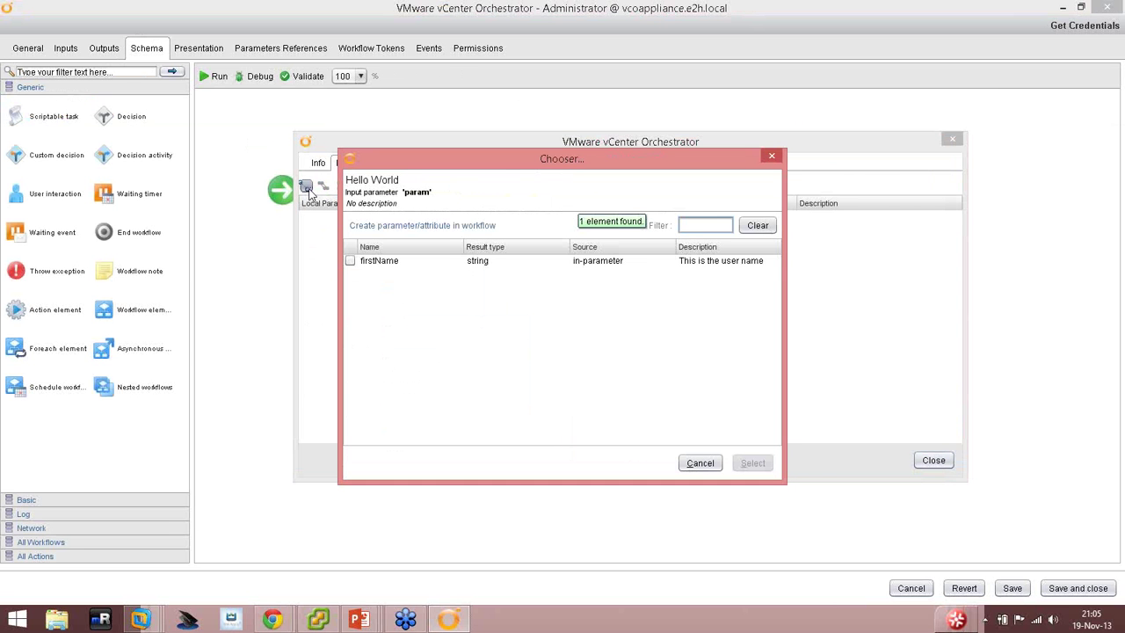
click(352, 262)
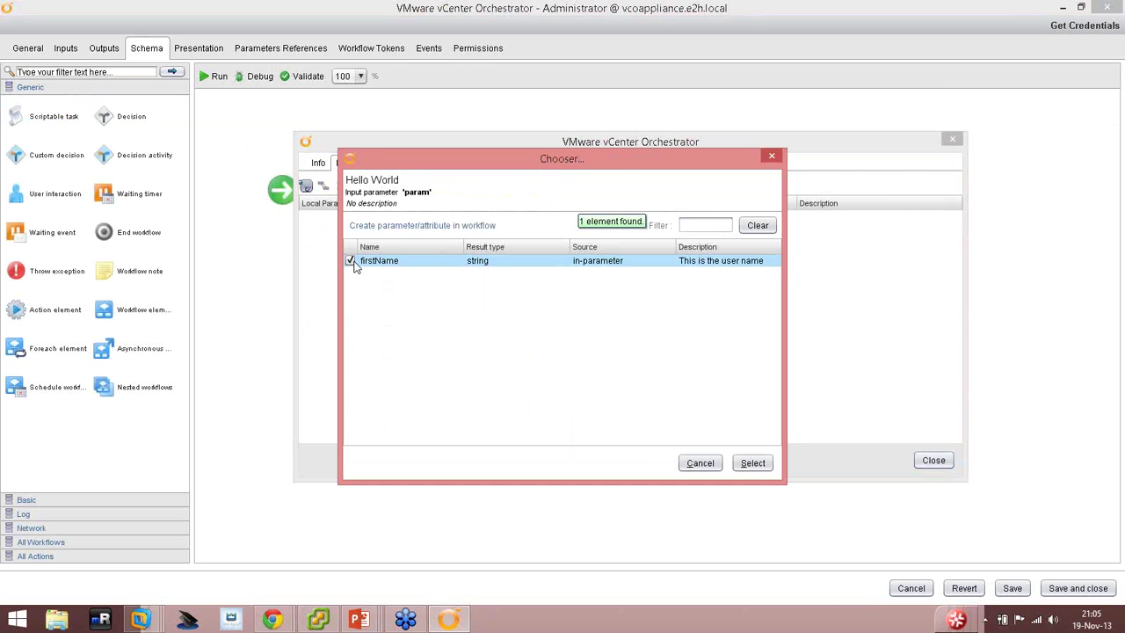
click(695, 463)
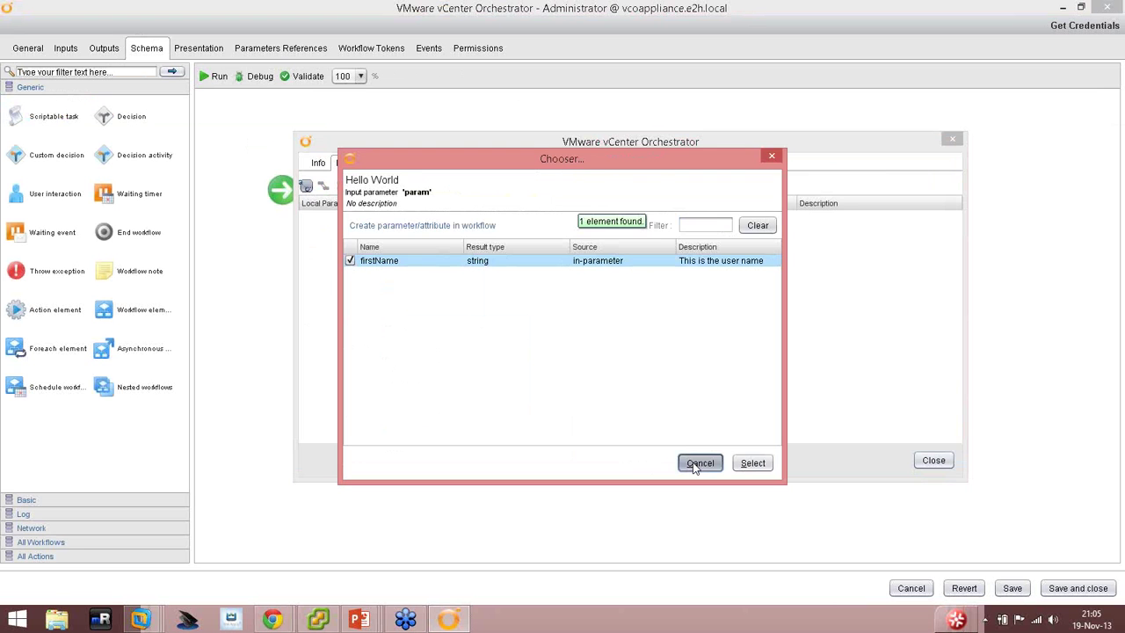
Link firstName to the task's input by dragging in Visual Binding, redoing the link once
click(465, 166)
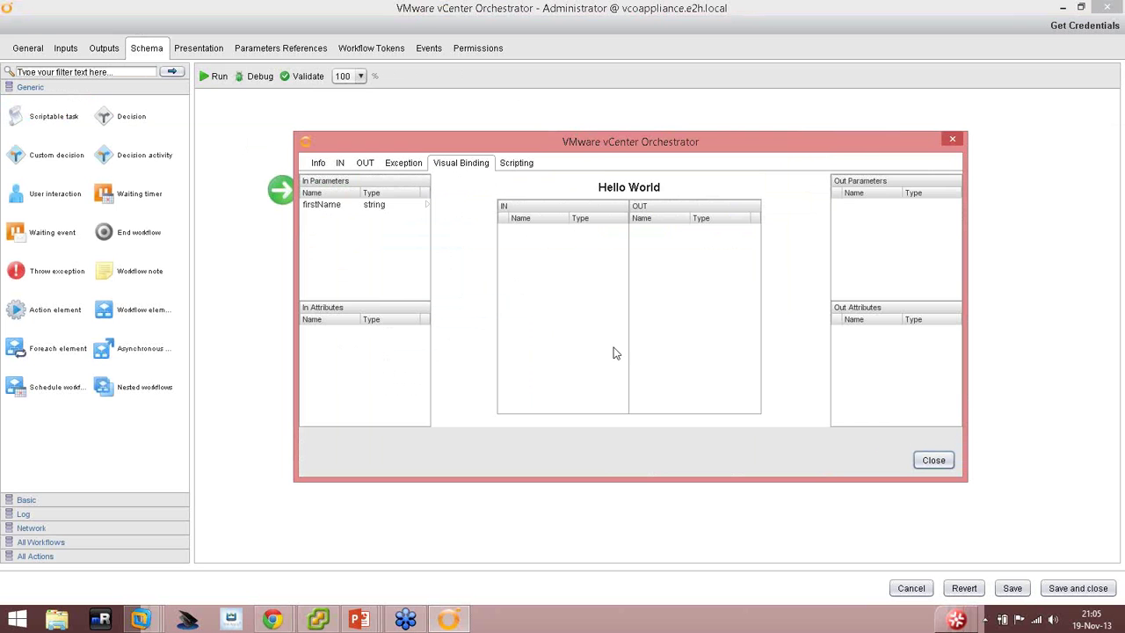
drag(378, 206, 530, 254)
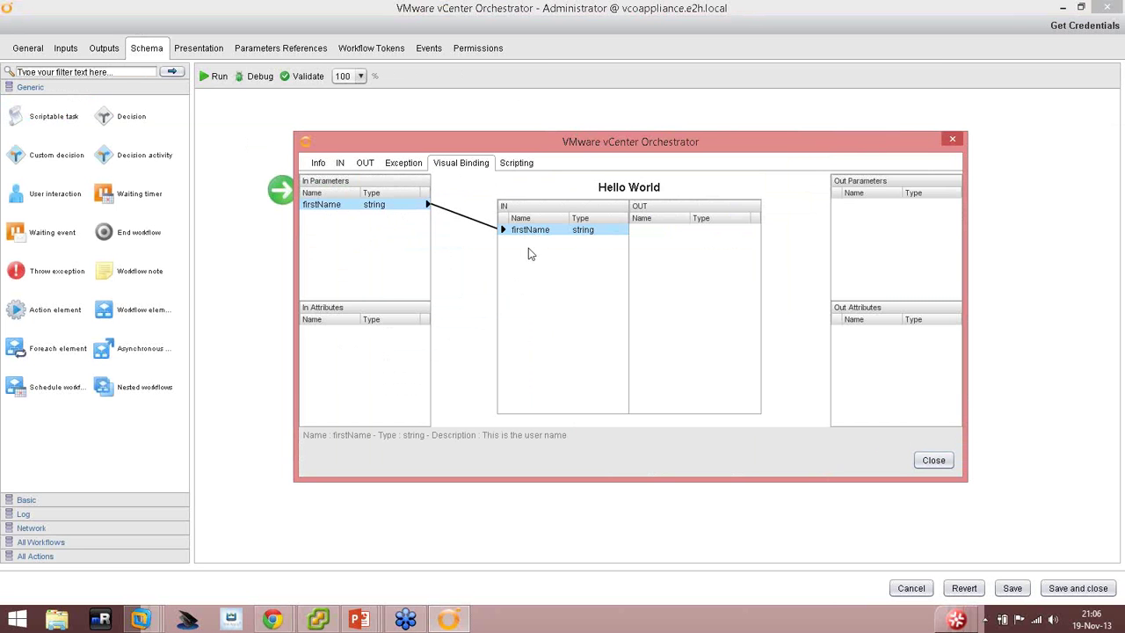
click(340, 165)
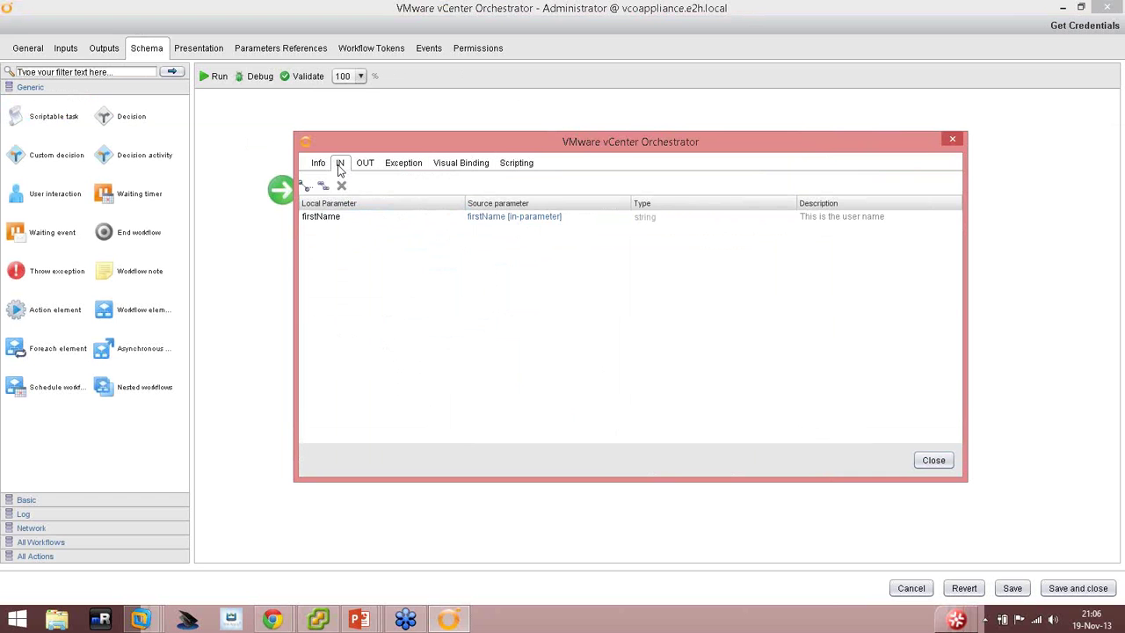
click(334, 219)
click(343, 186)
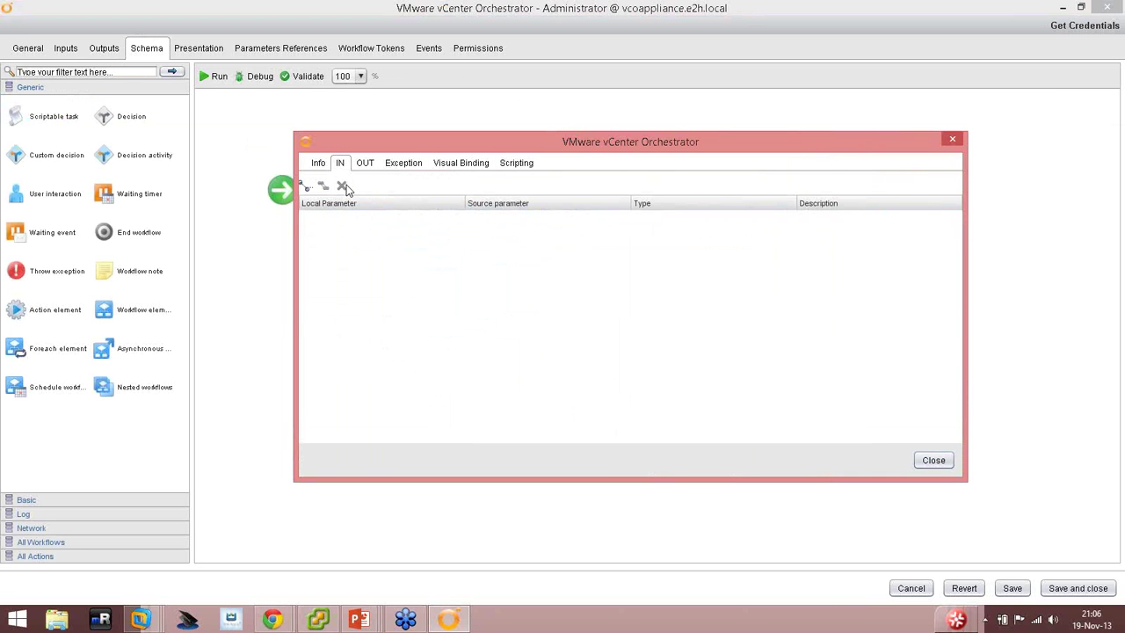
click(453, 163)
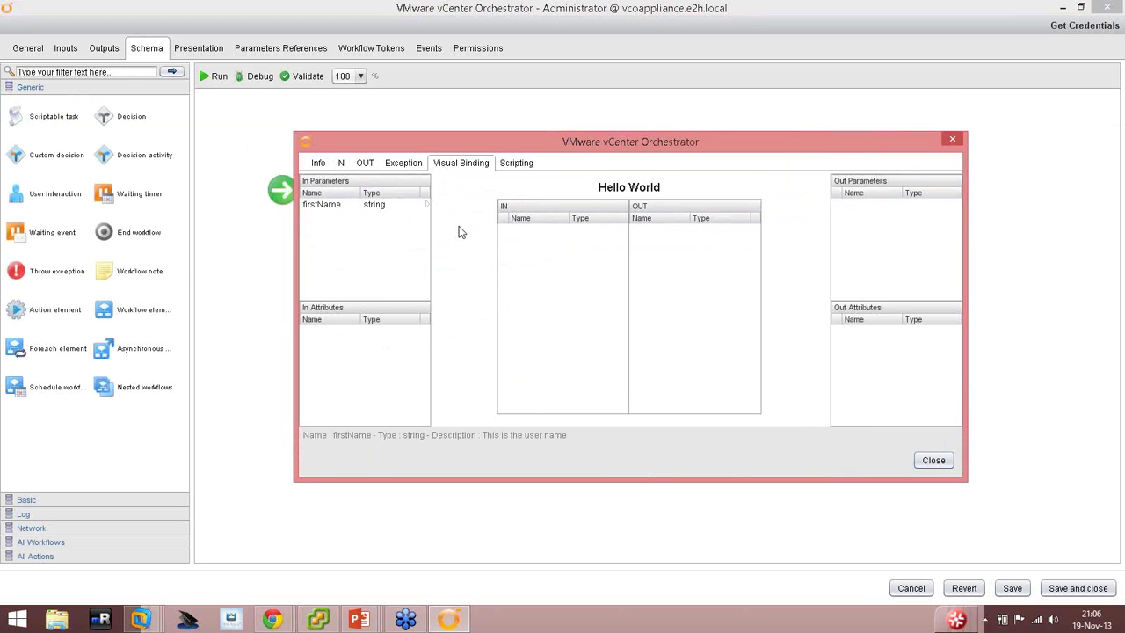
drag(322, 206, 541, 273)
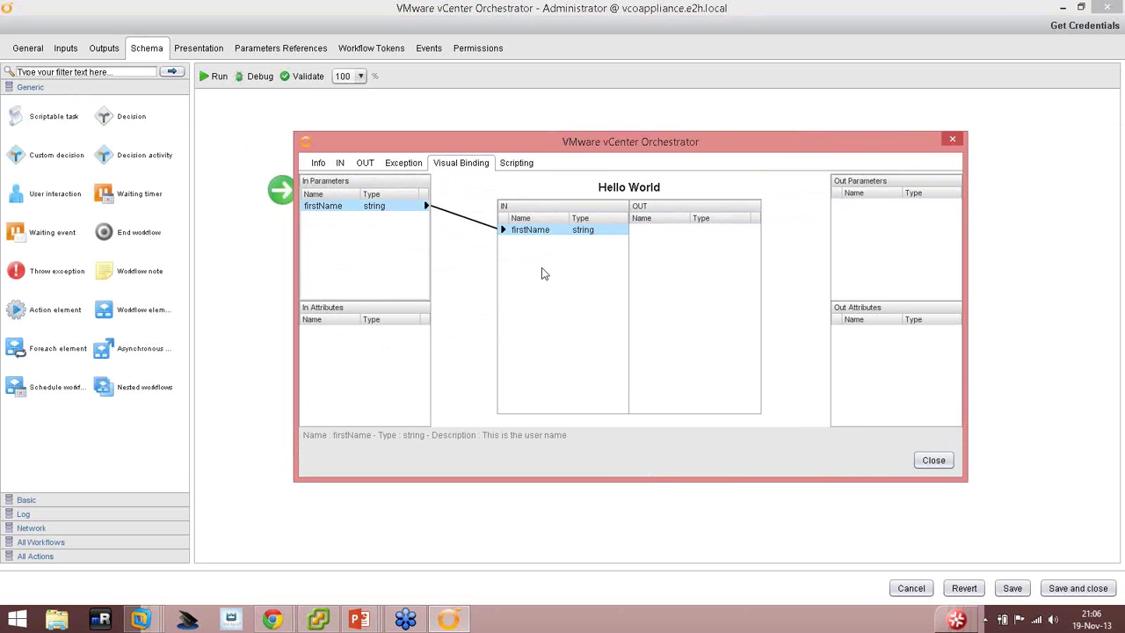
click(466, 226)
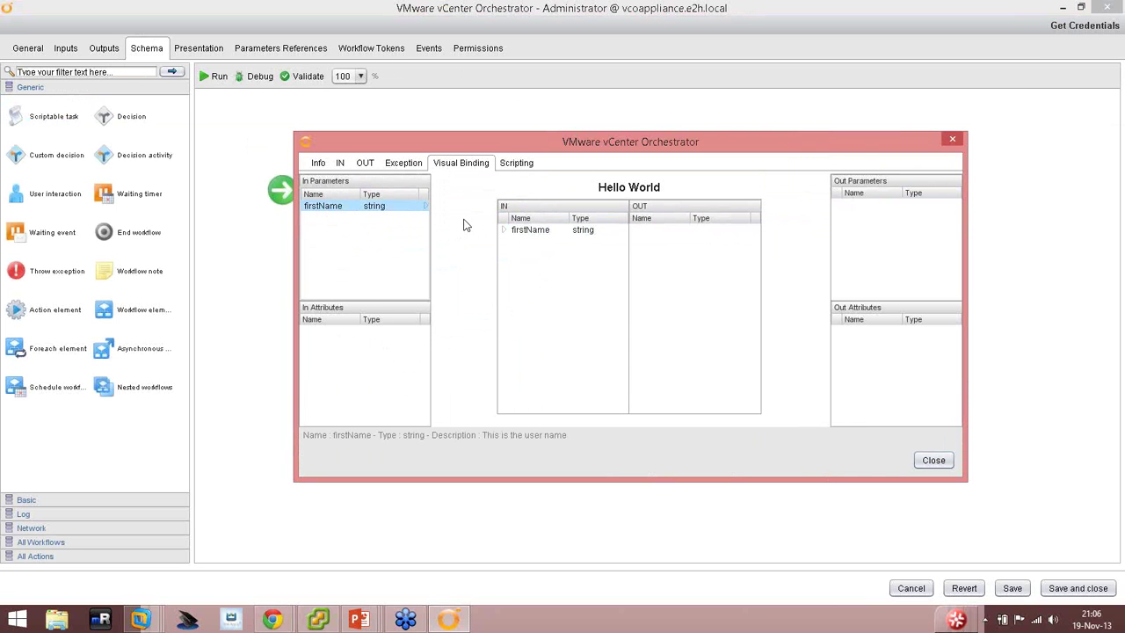
click(520, 233)
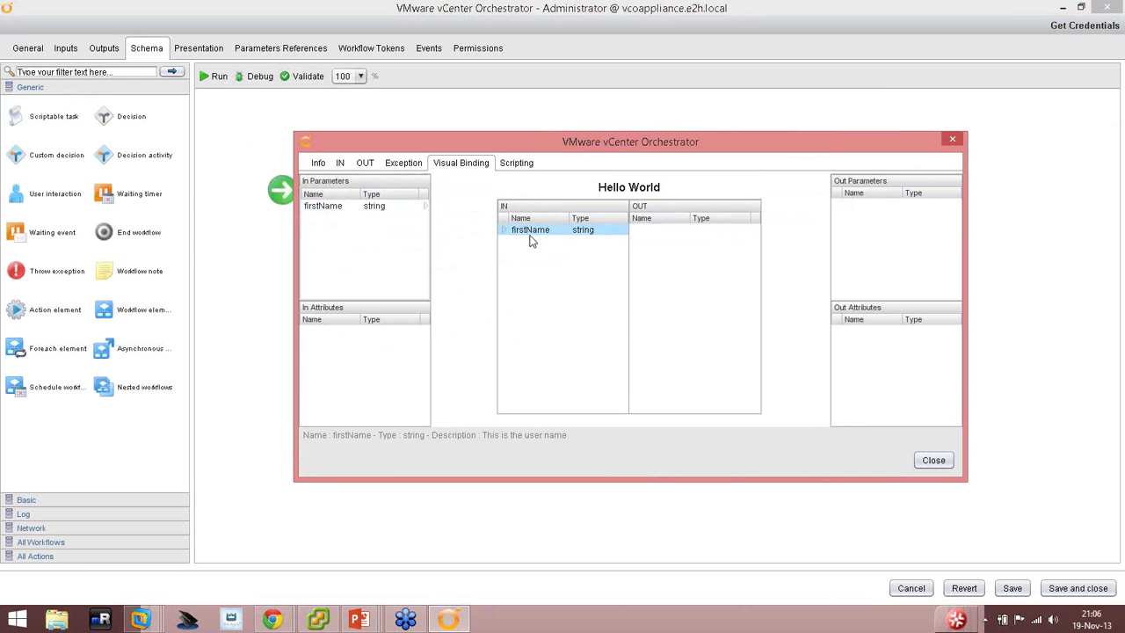
click(340, 163)
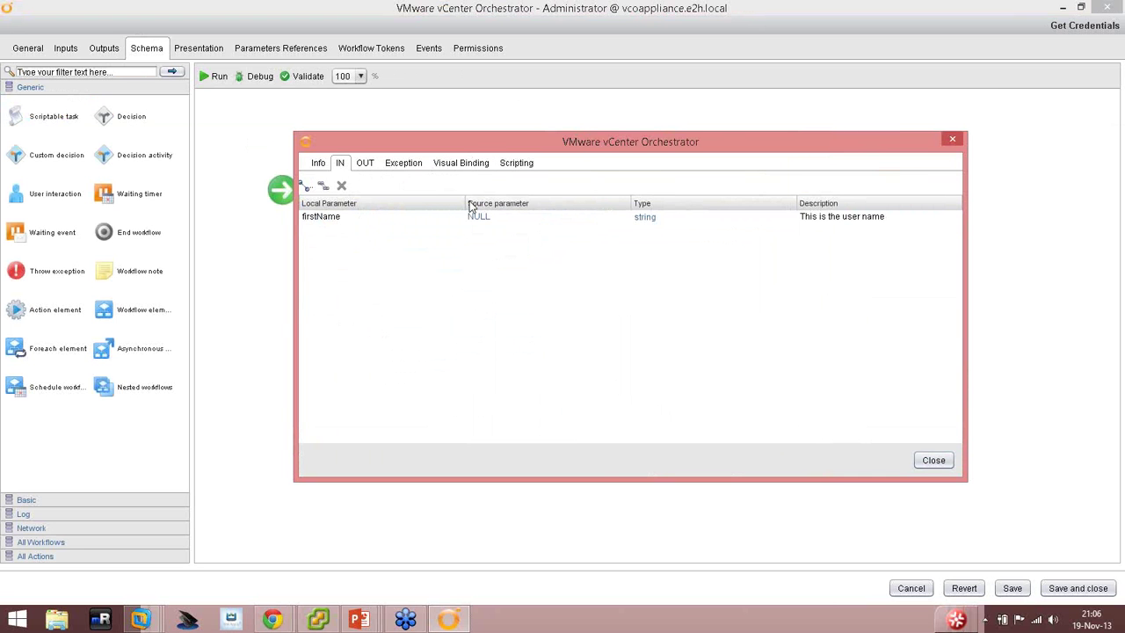
click(460, 163)
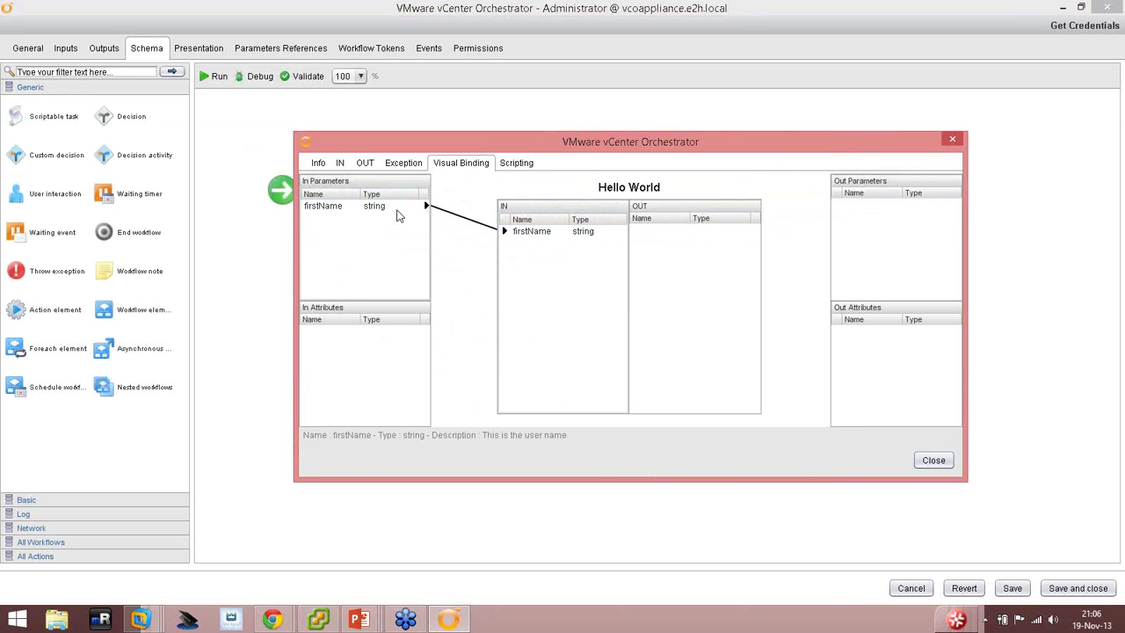
click(495, 220)
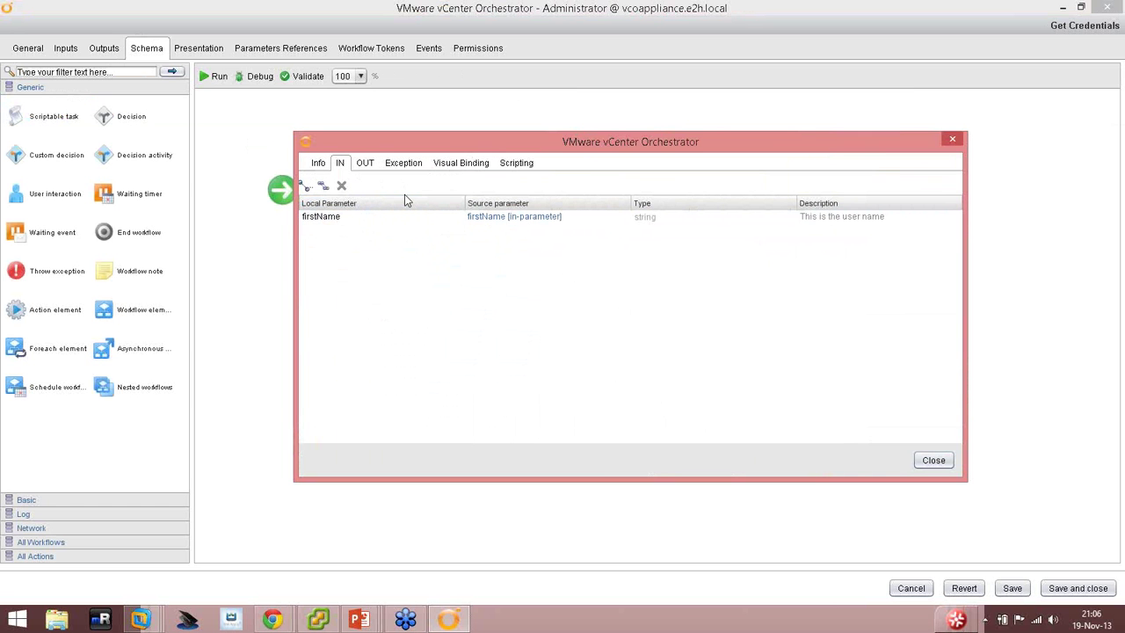
Delete and redraw the firstName binding in Visual Binding after checking the script
click(521, 166)
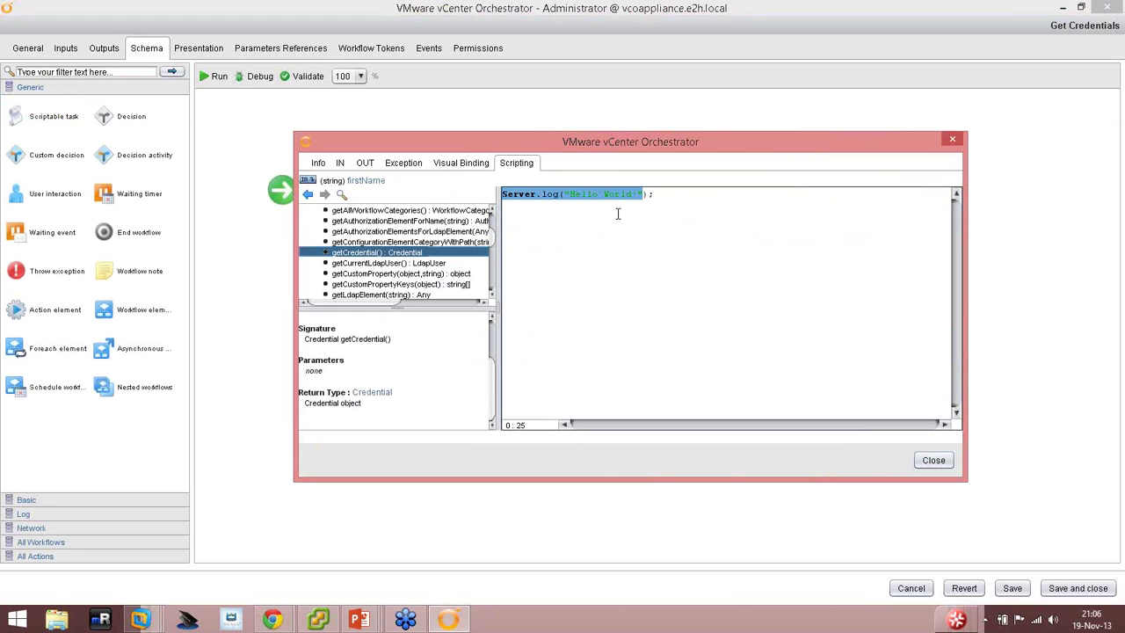
click(342, 164)
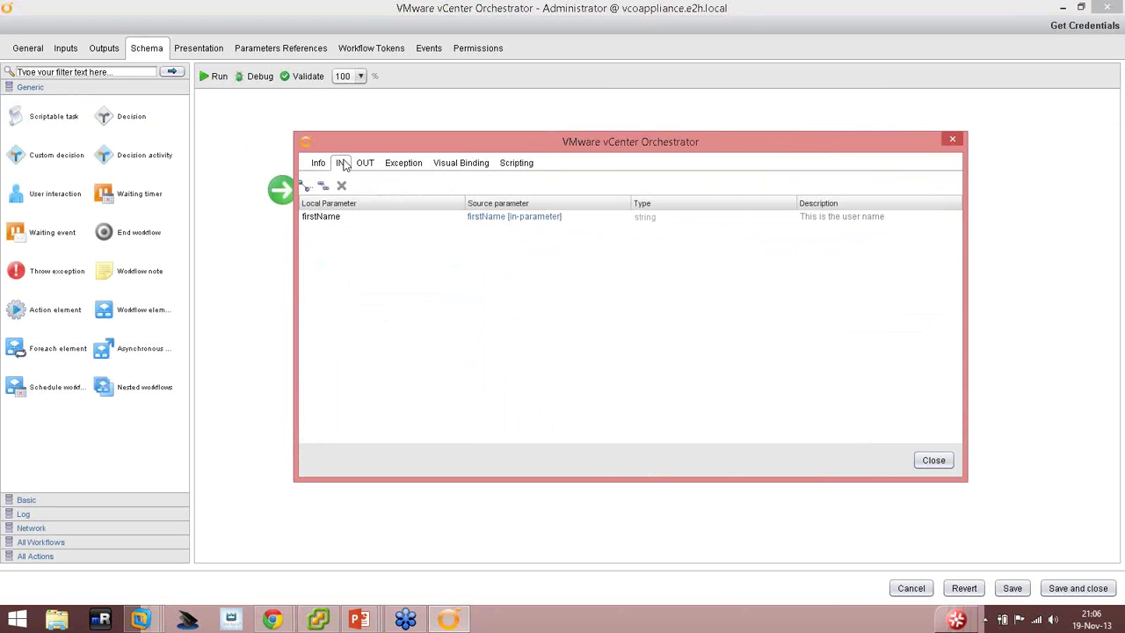
click(325, 217)
click(342, 186)
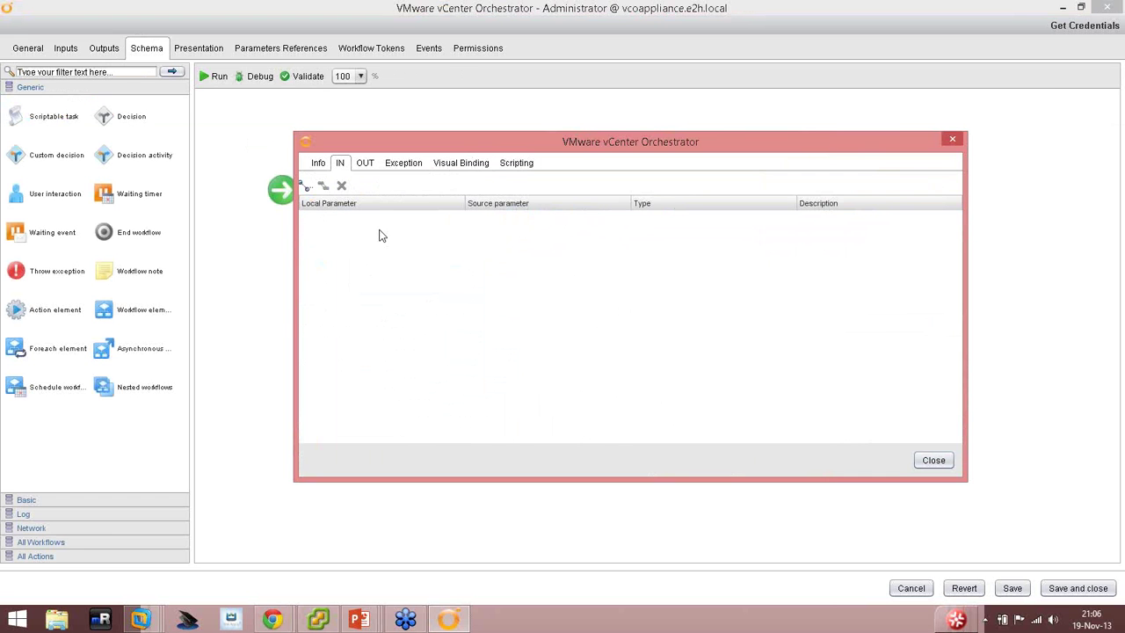
click(462, 164)
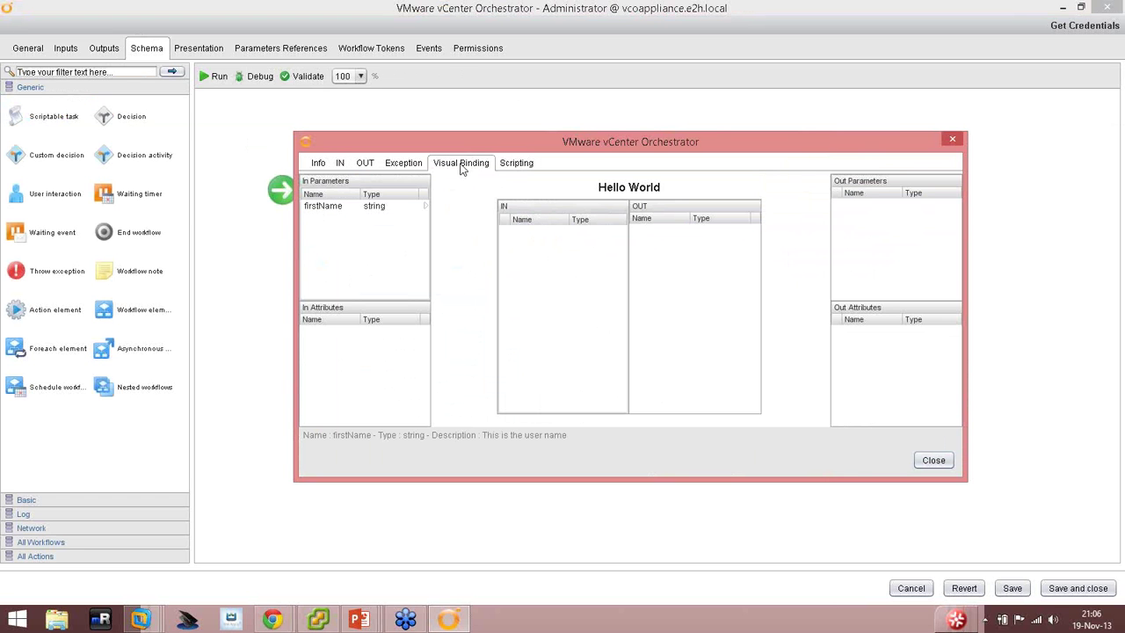
click(339, 208)
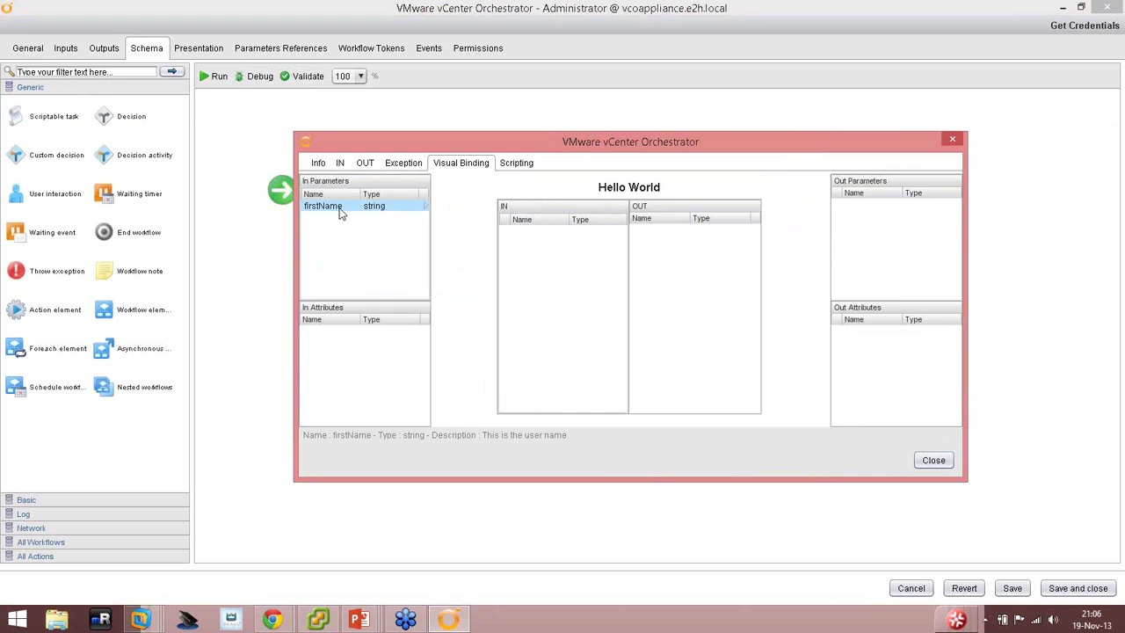
click(524, 165)
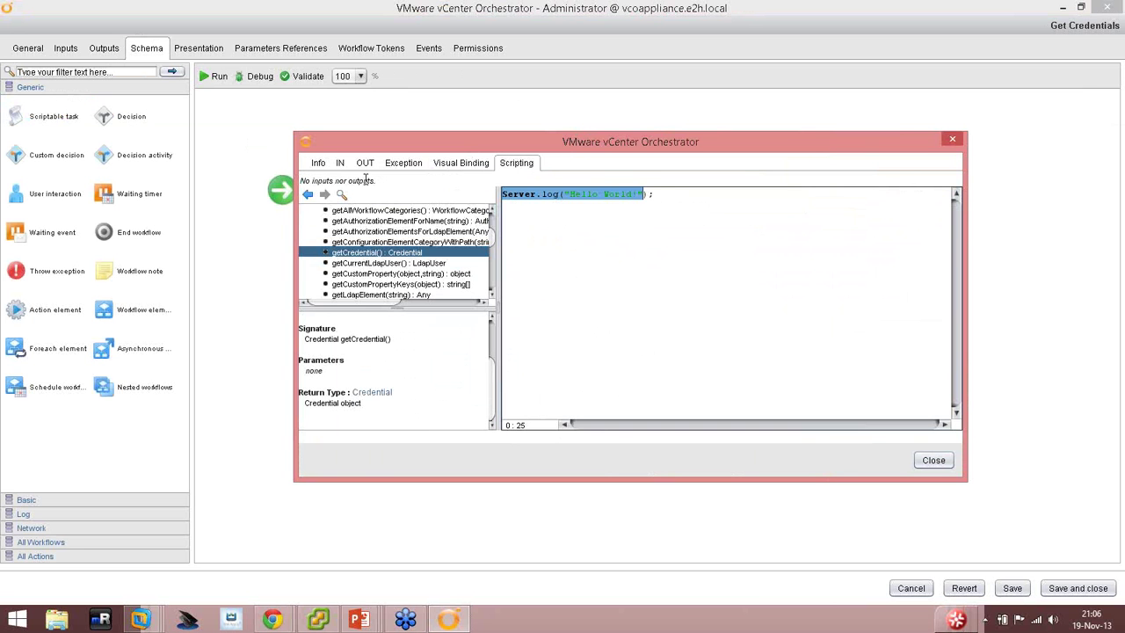
click(448, 165)
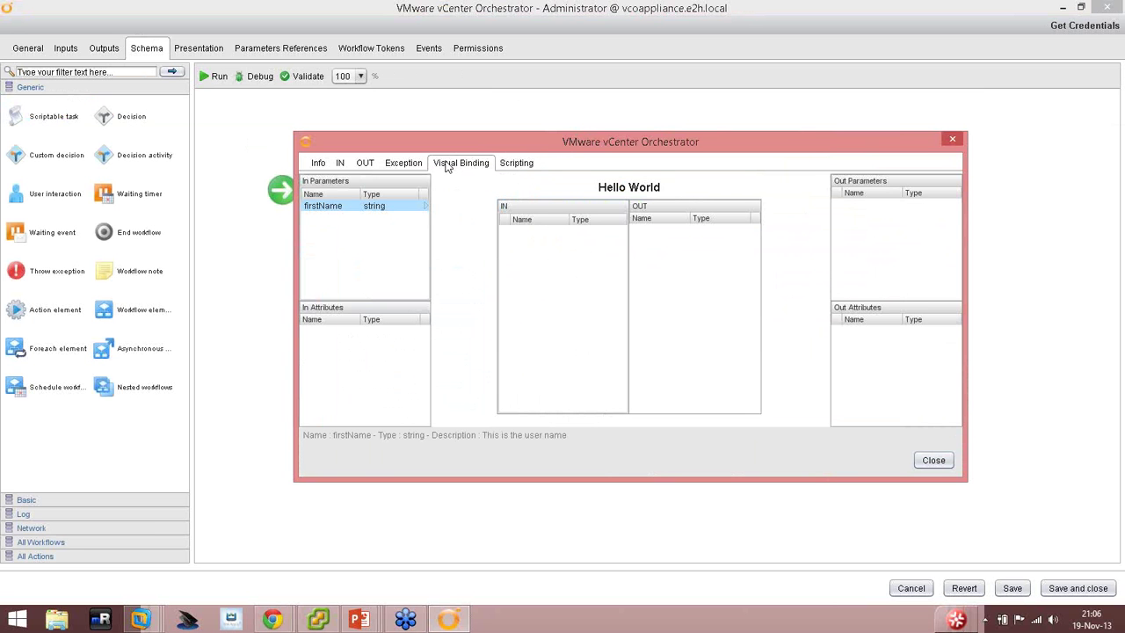
drag(340, 206, 531, 259)
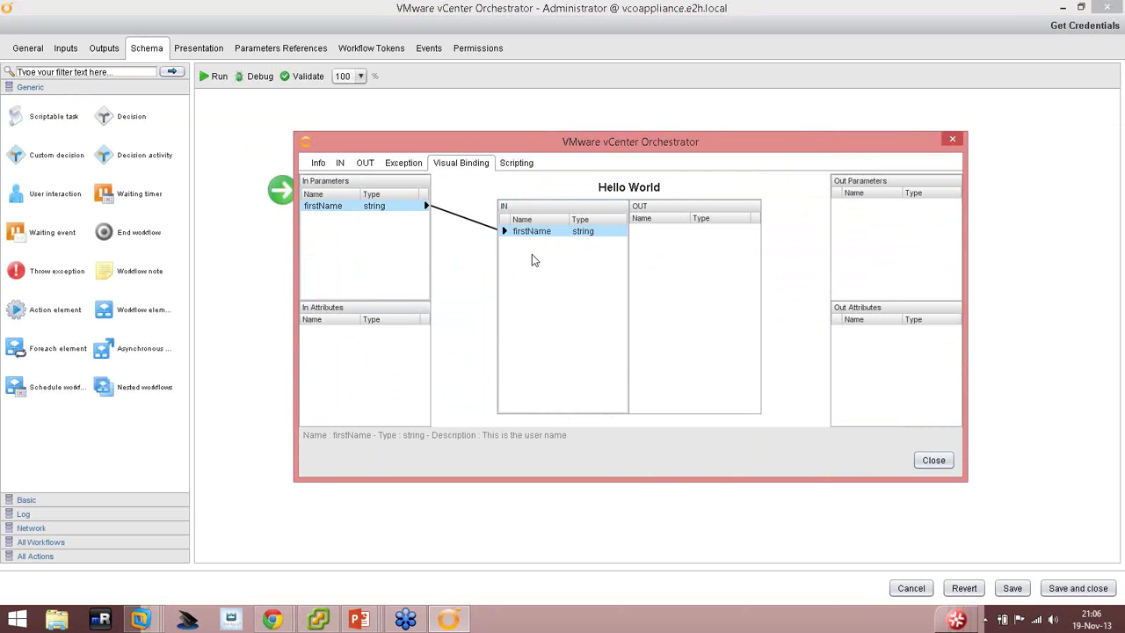
Confirm firstName as the task's bound input through the IN tab's parameter chooser
click(339, 163)
click(308, 187)
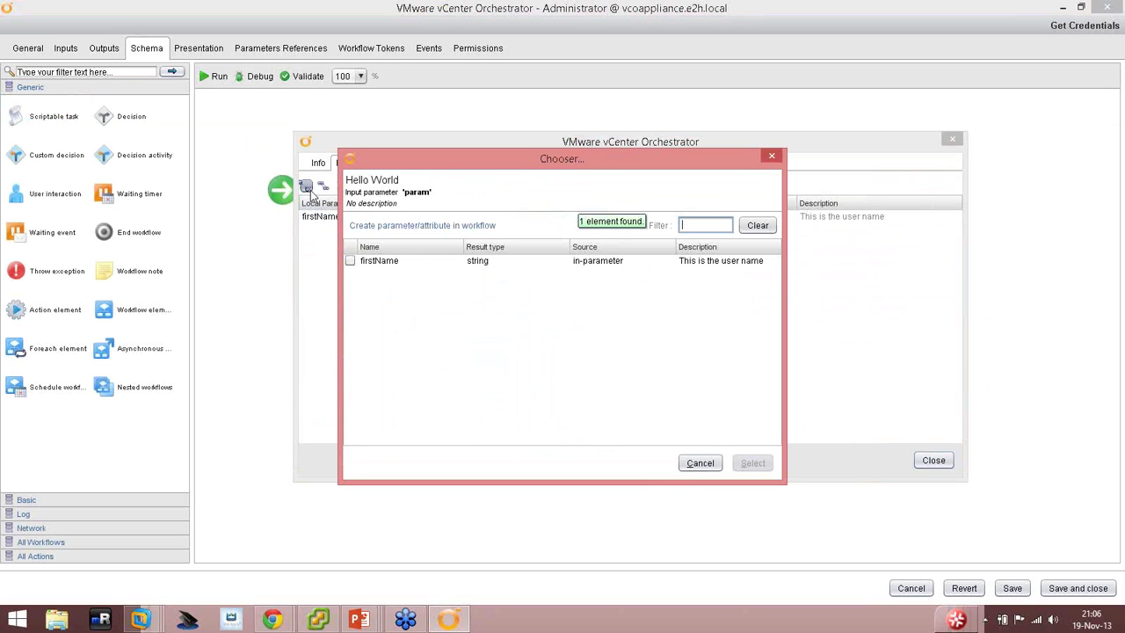
double_click(540, 261)
click(517, 163)
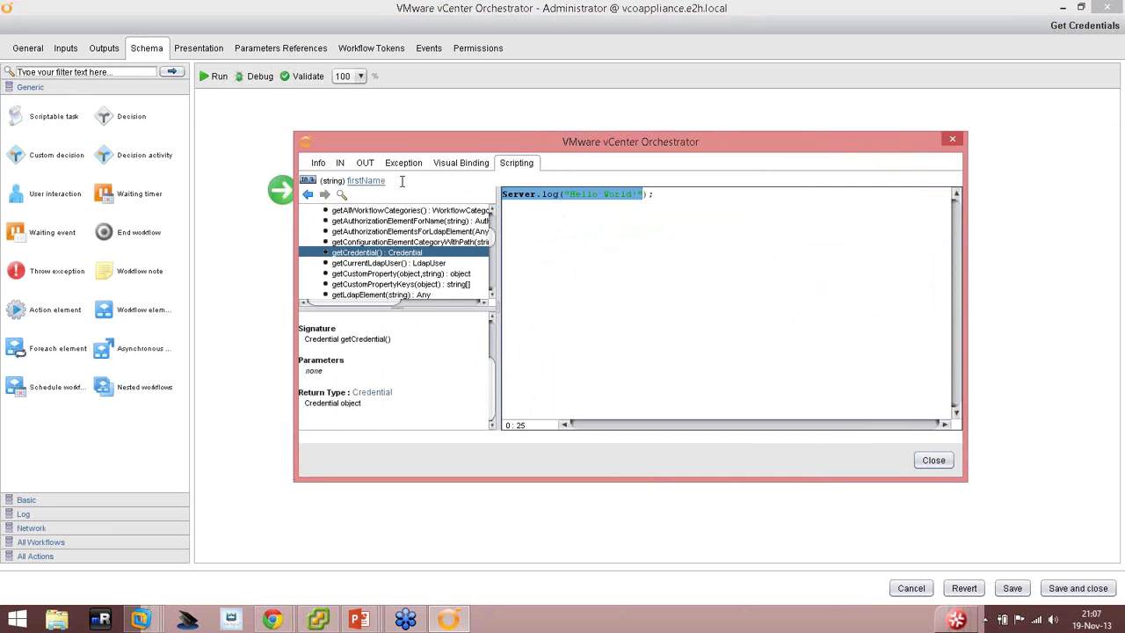
Replace World! in the log message with " + firstName
double_click(617, 194)
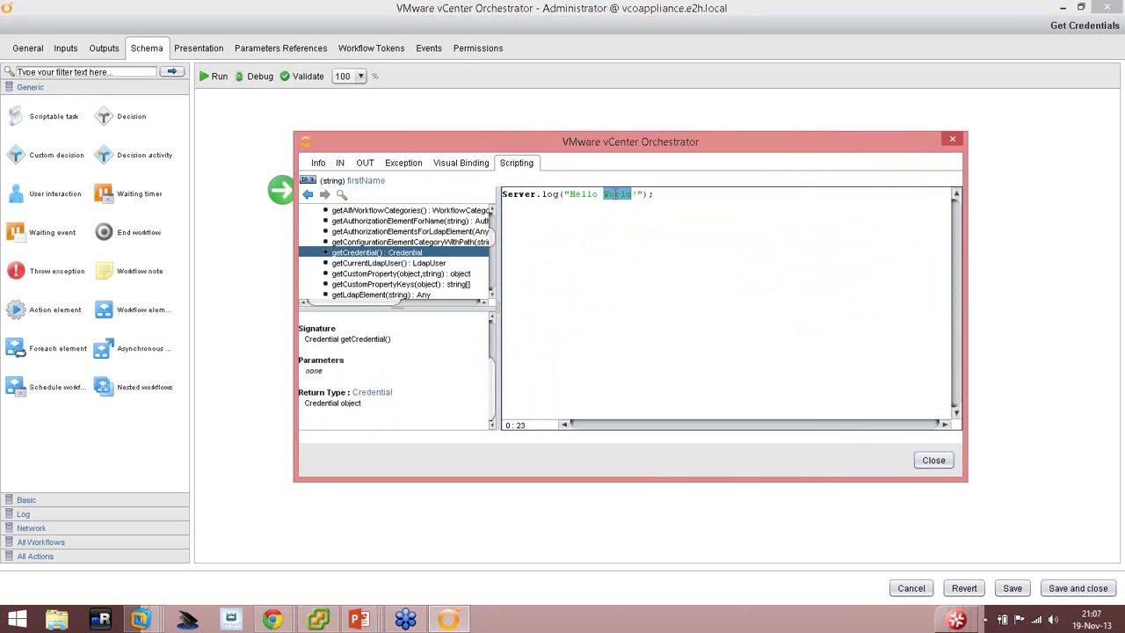
key(Delete)
key(Delete)
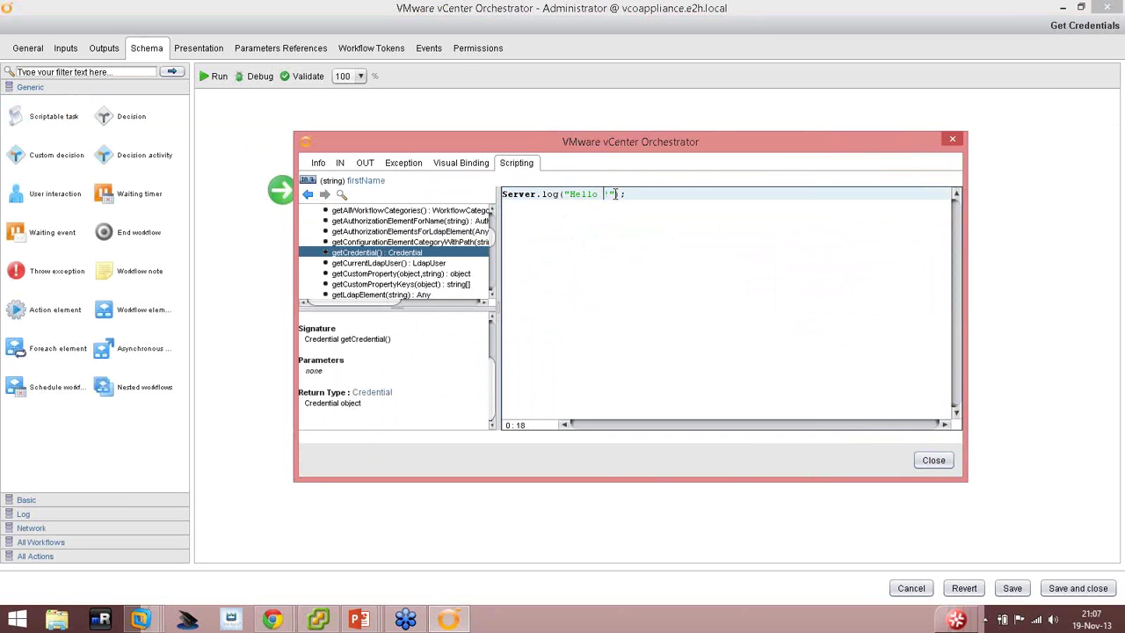
key(BackSpace)
text(+)
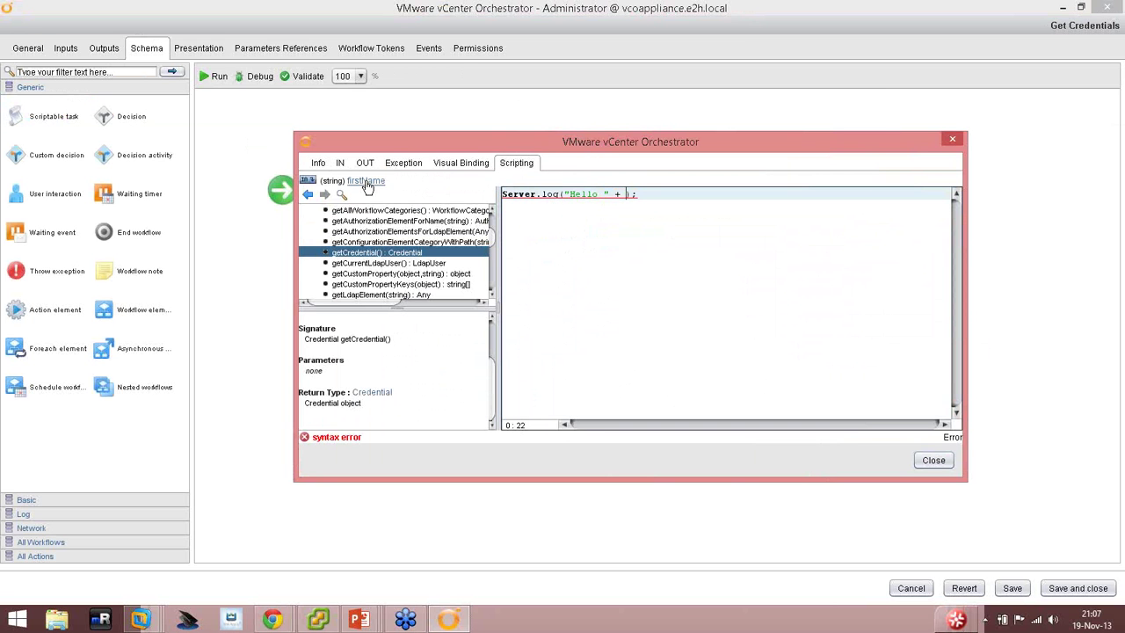
text(firstName)
click(632, 265)
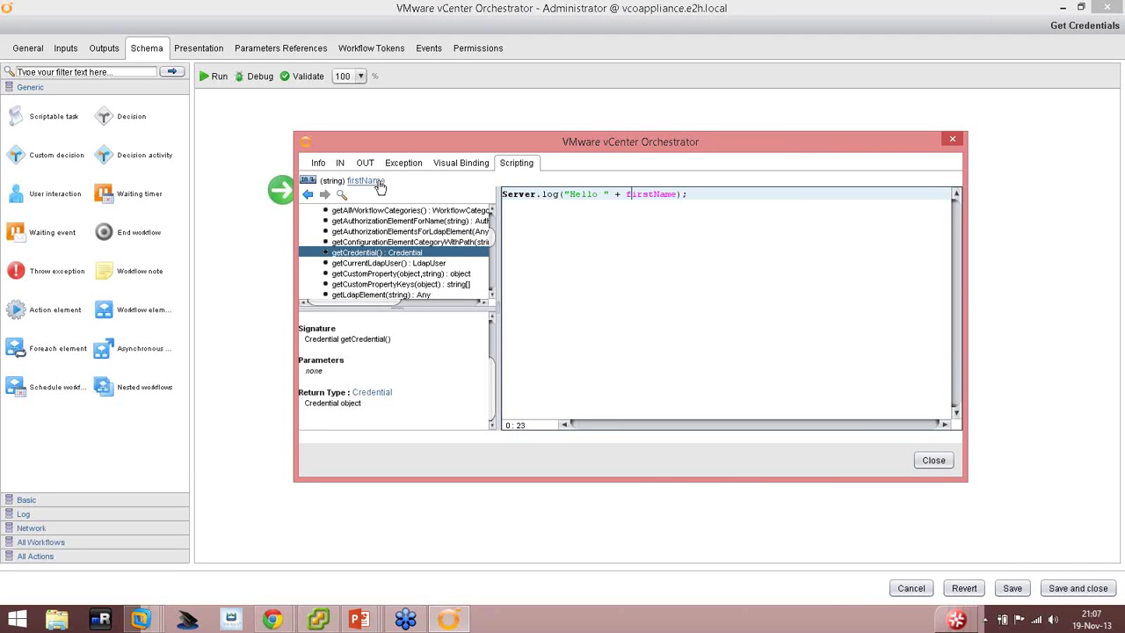
Fix firstName's capitalisation so the line reads Server.log("Hello " + firstName);
click(660, 194)
key(BackSpace)
text(n)
key(Right)
key(Right)
key(Right)
click(713, 195)
click(664, 195)
key(BackSpace)
text(N)
click(684, 239)
Close the script, validate Get Credentials, then save and close it, accepting the version-history prompt
click(934, 459)
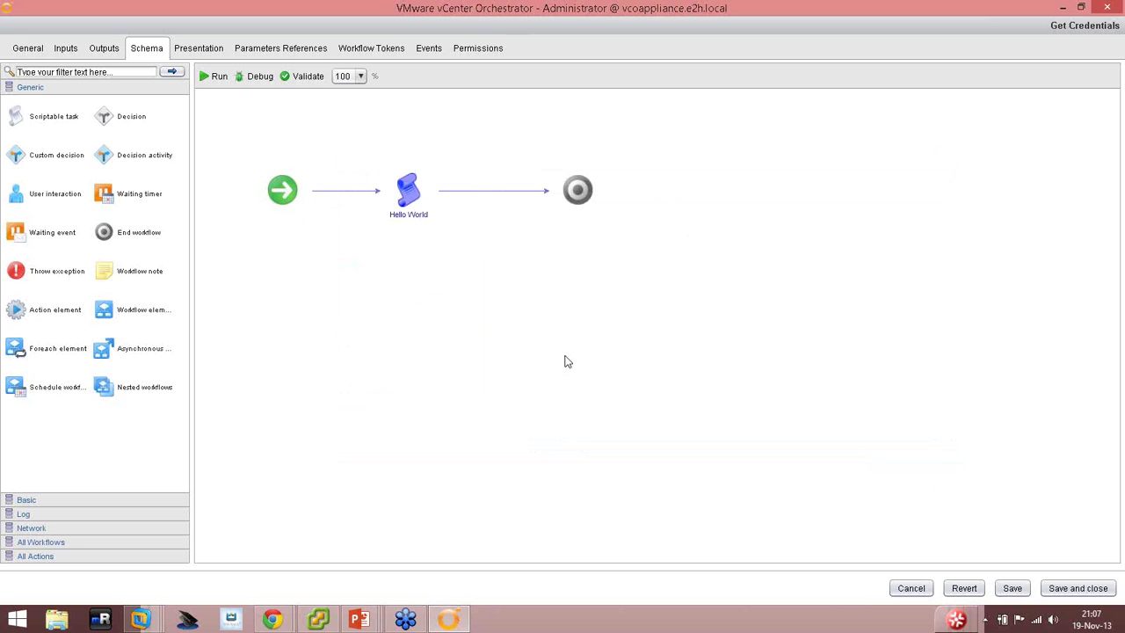
click(313, 79)
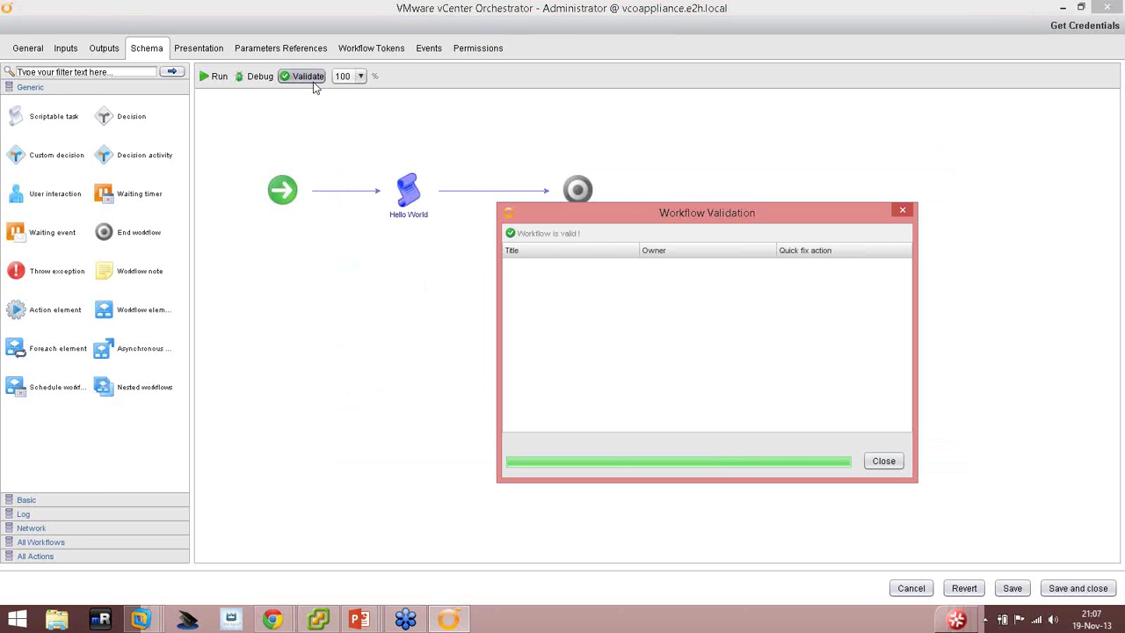
click(888, 466)
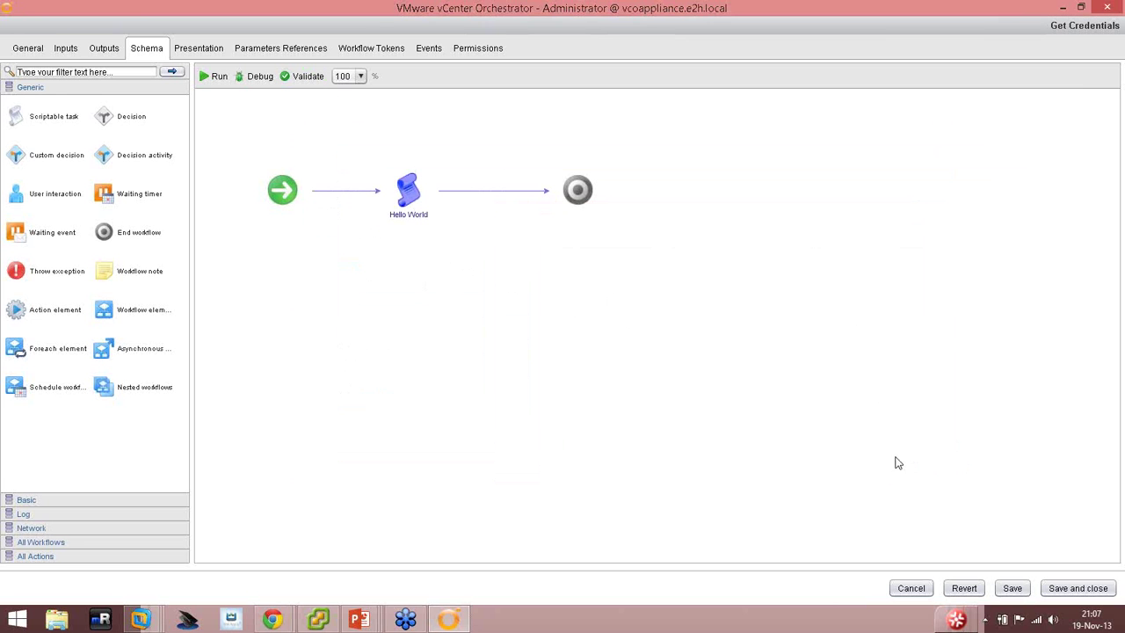
click(1061, 589)
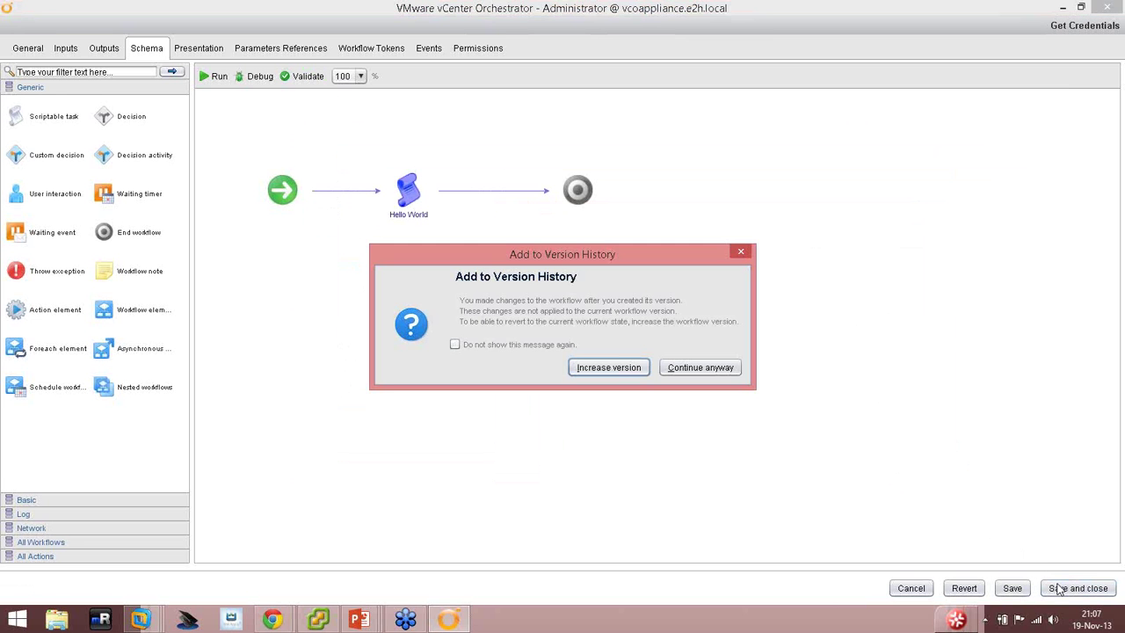
key(Return)
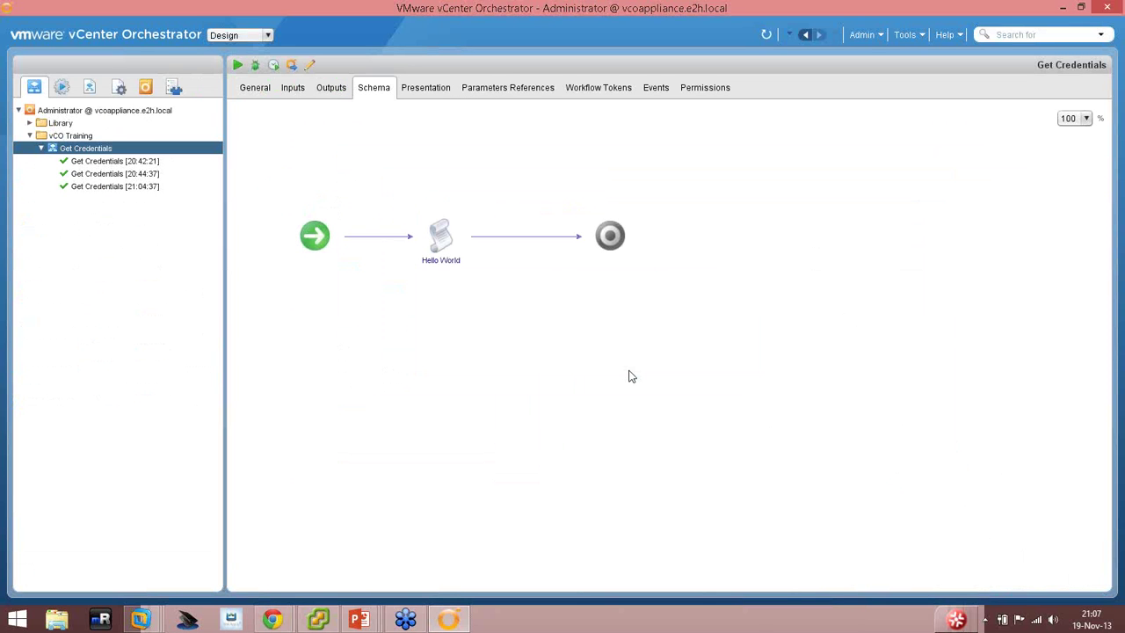
Run Get Credentials with a user name, inspect its greeting event and run diagram, then reopen its details
click(235, 66)
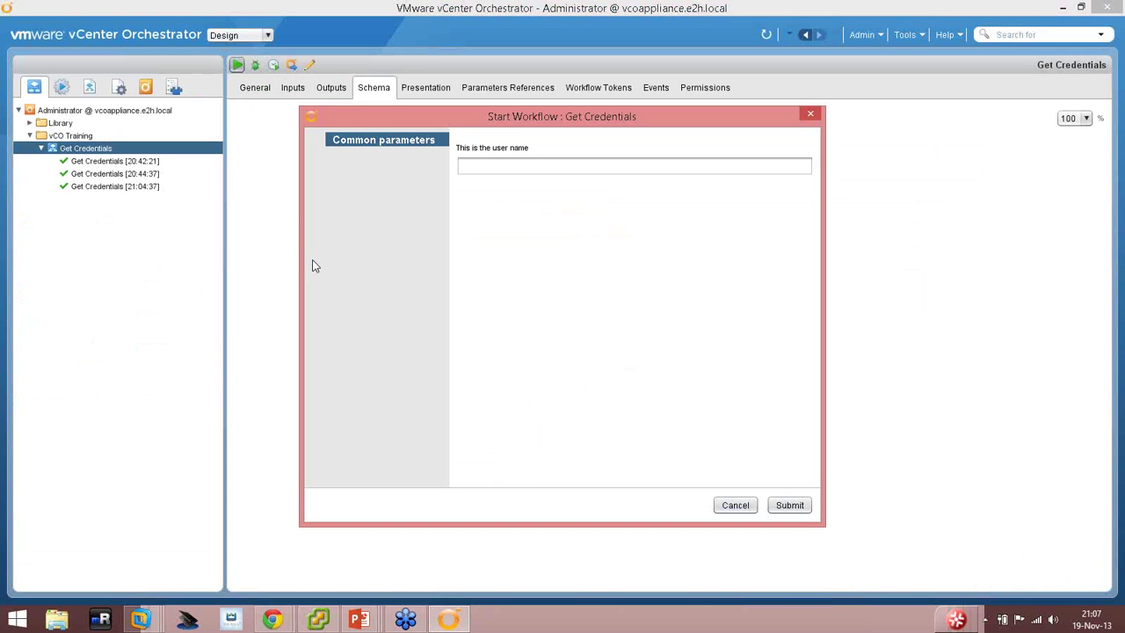
click(510, 168)
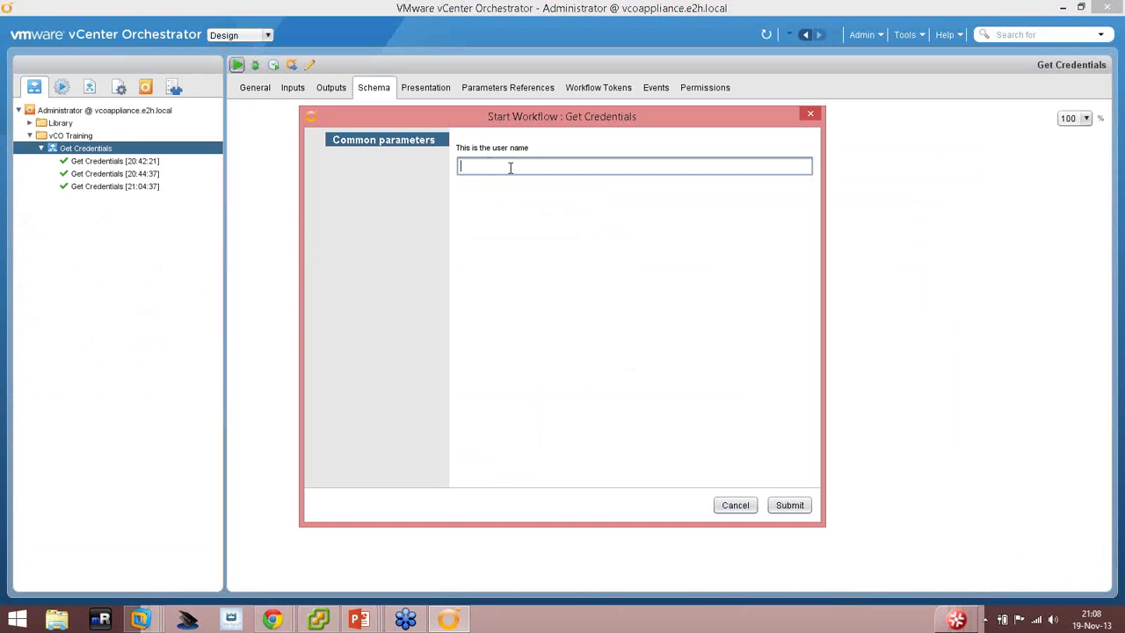
text(Jose Luis)
click(788, 507)
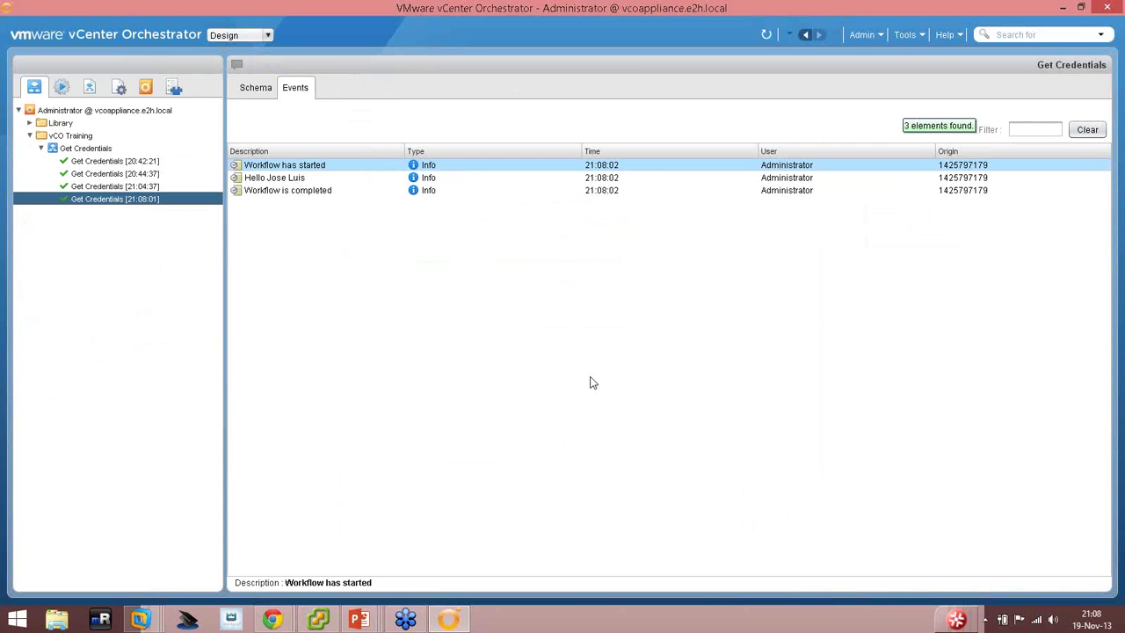
click(298, 180)
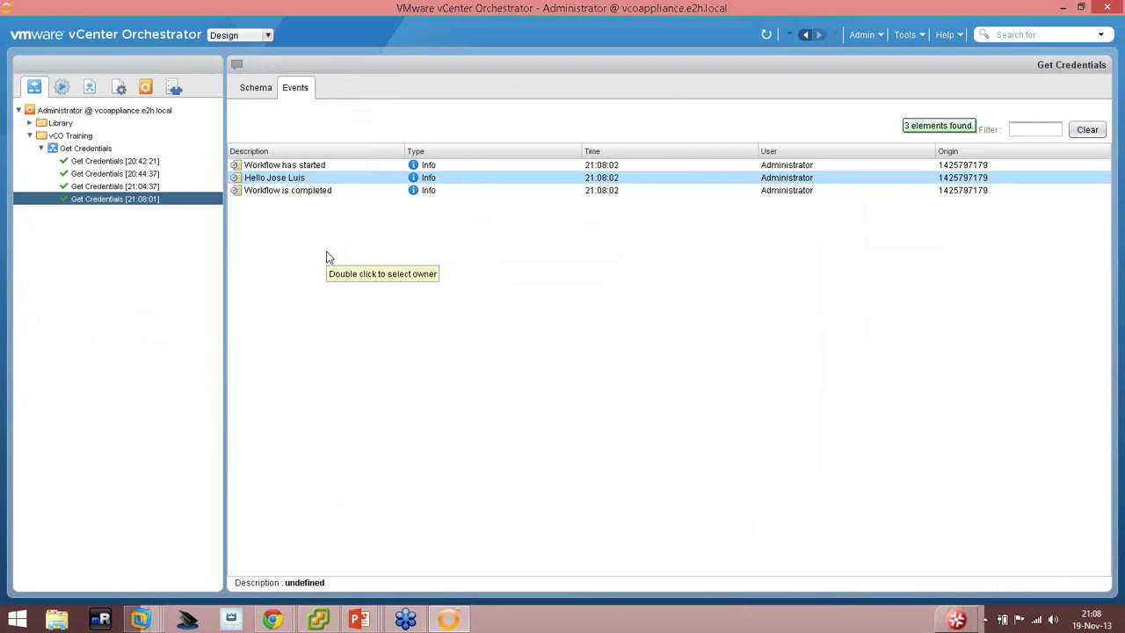
click(268, 93)
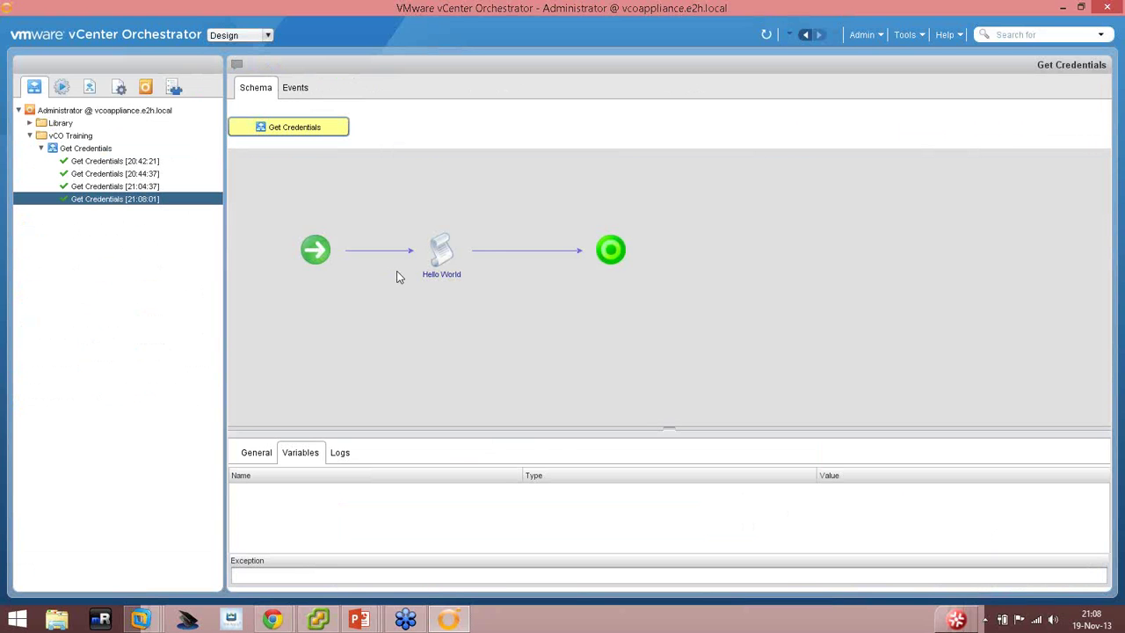
click(98, 149)
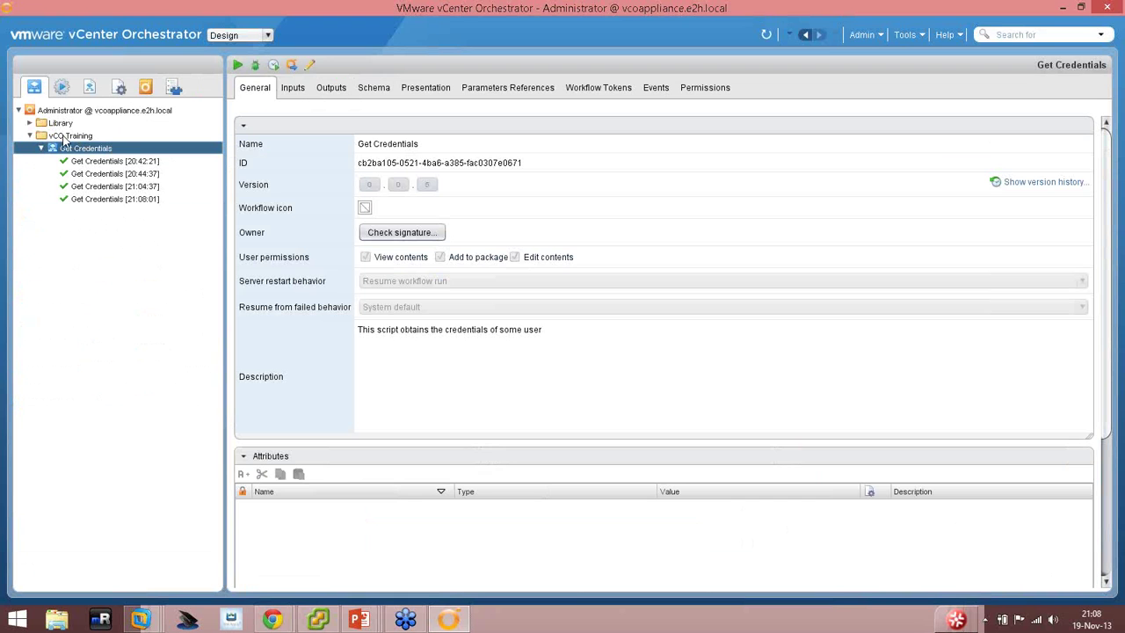
Add a new workflow named 'Nueva VM' to the vCO Training folder
right_click(63, 138)
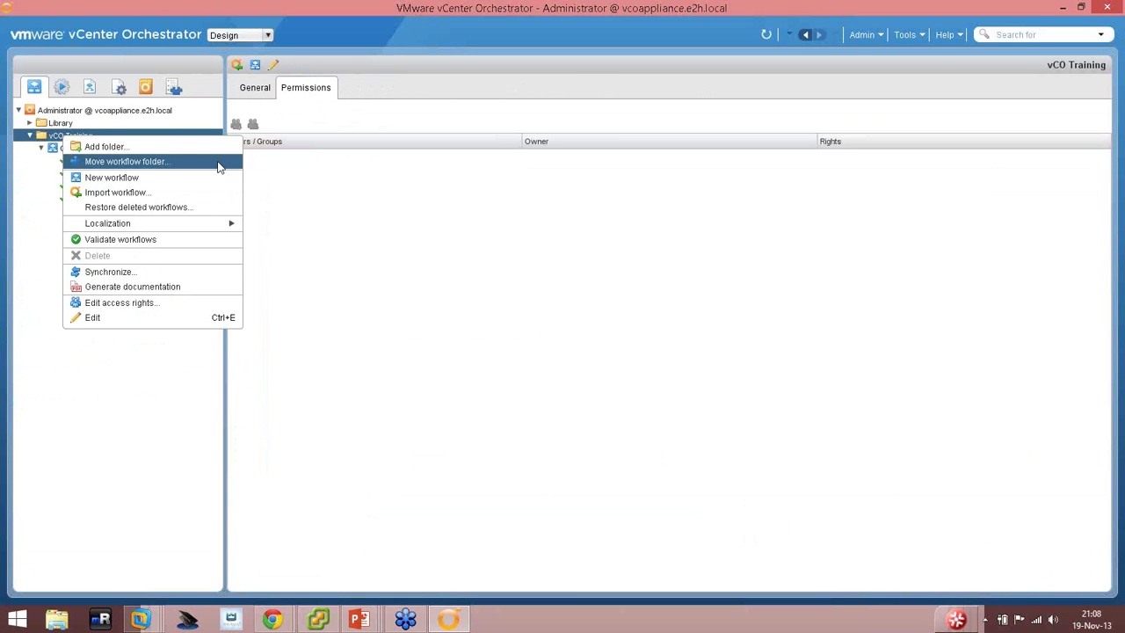
click(255, 70)
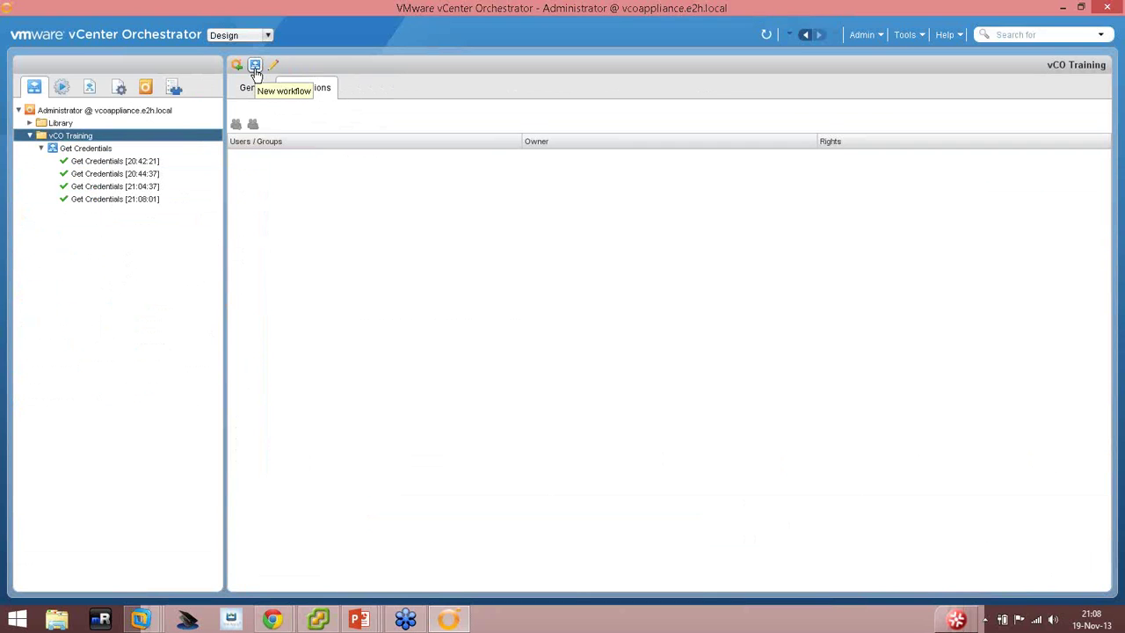
click(255, 71)
text(N)
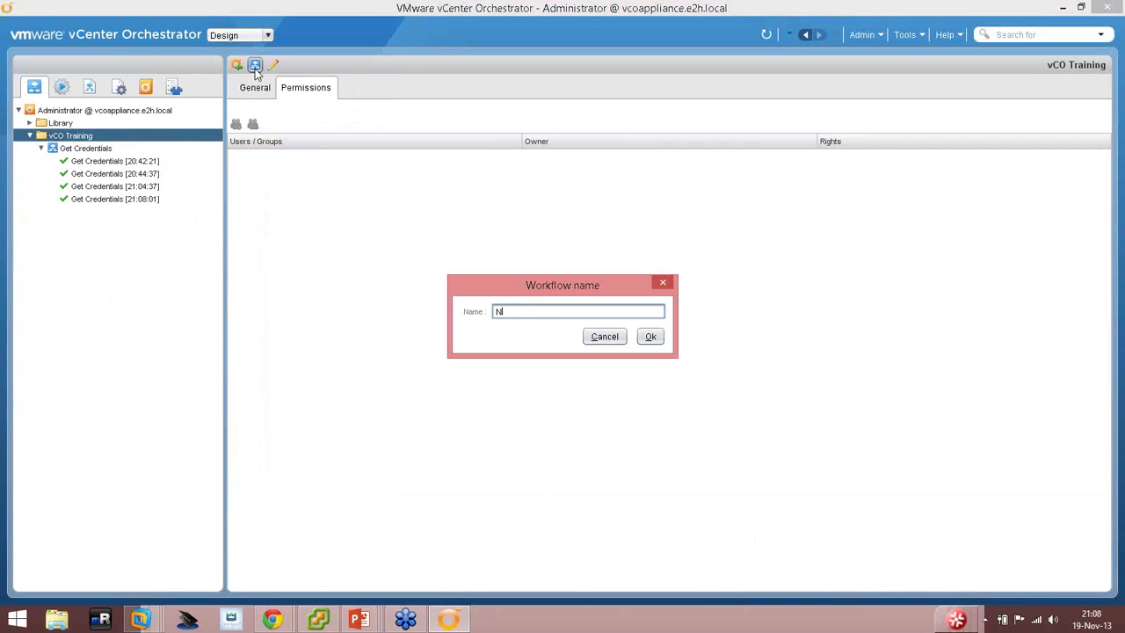
text(ueval VM)
click(651, 339)
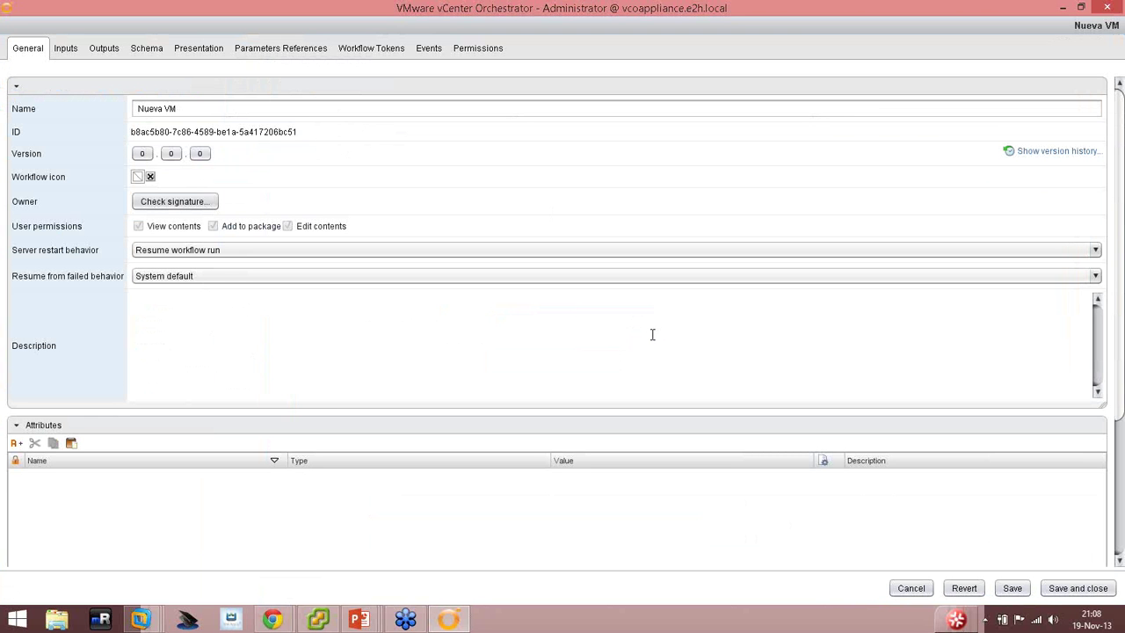
Enter the description 'Este workflow crea una VM desde cero sin SO' and show the workflow schema
click(557, 378)
text(Este workflow crea una VM desde cer)
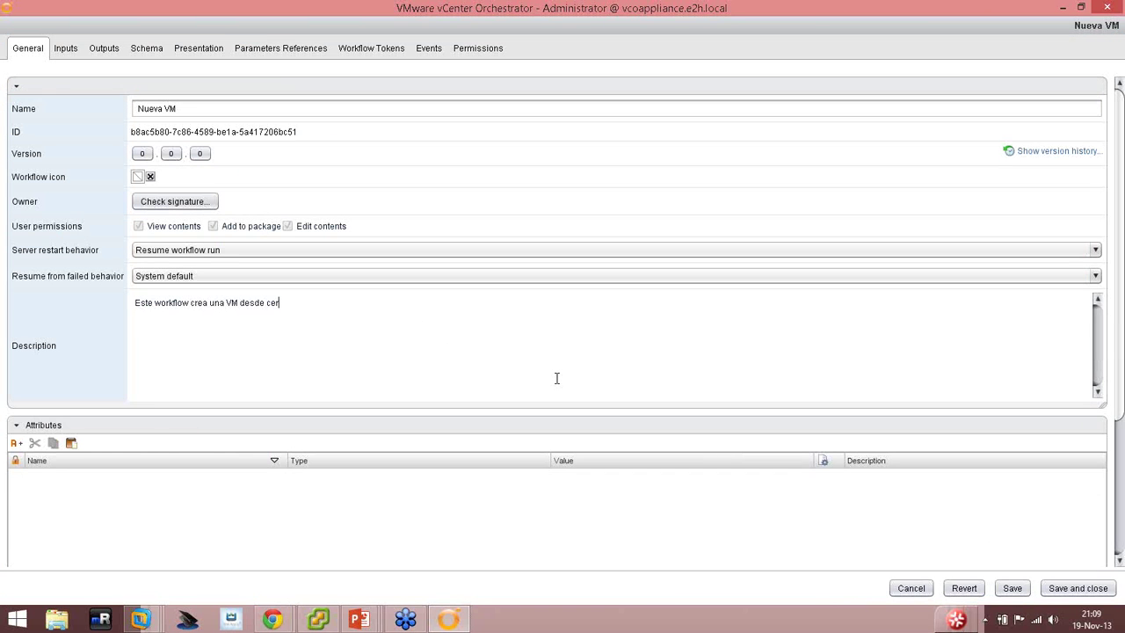
text(o sin SO)
click(147, 48)
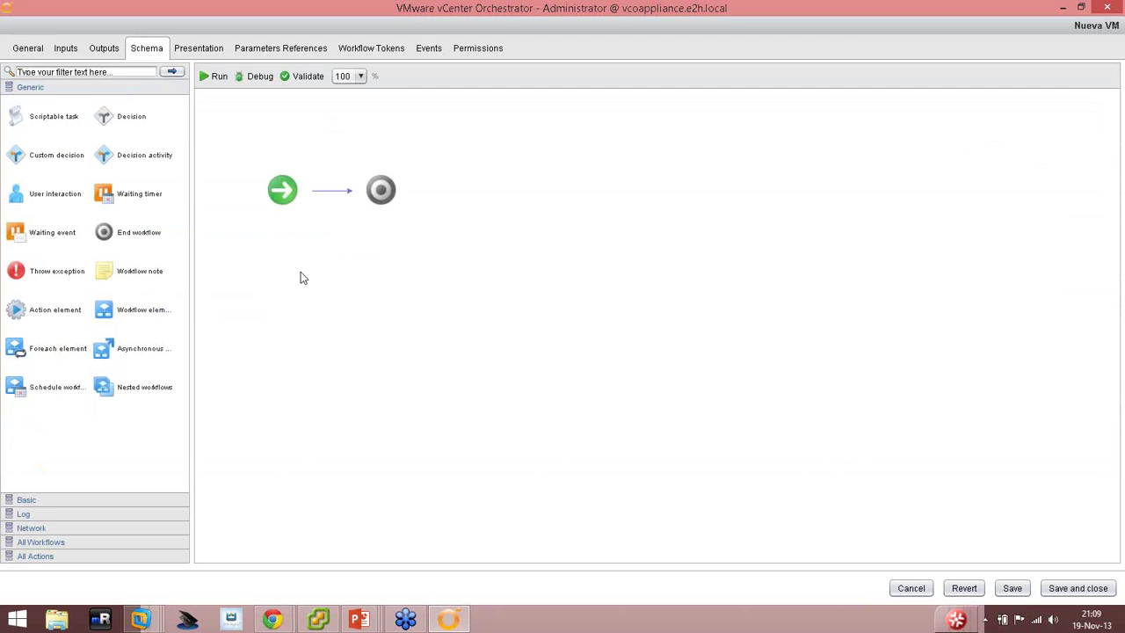
In All Workflows, go to Library > vCenter > Virtual Machine management > Basic and select Create simple virtual machine
click(66, 541)
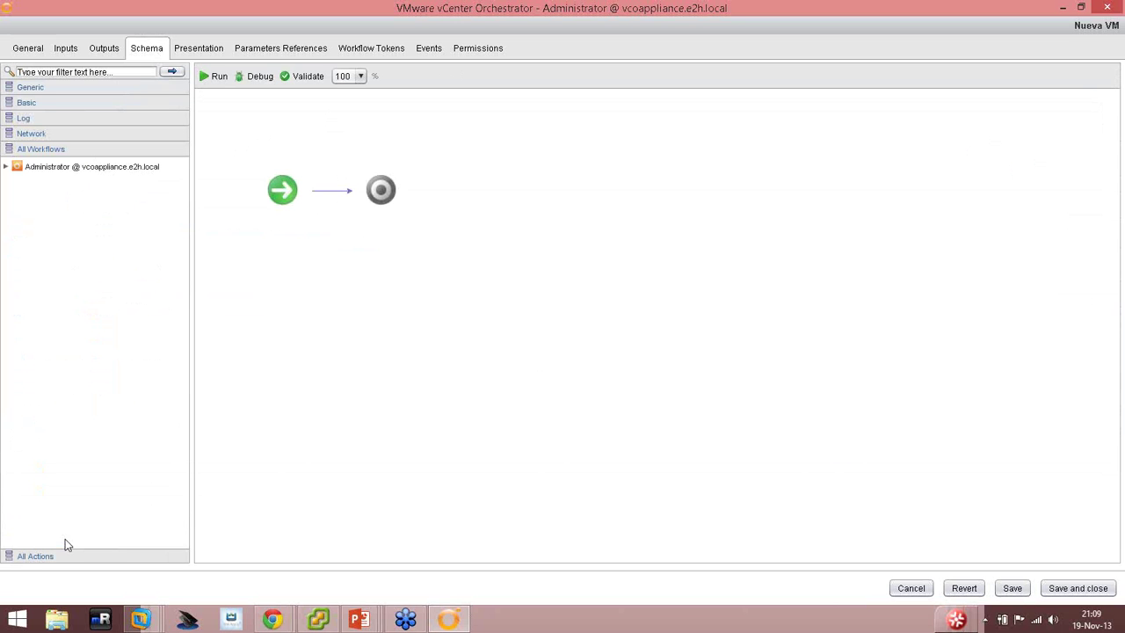
click(7, 167)
click(17, 180)
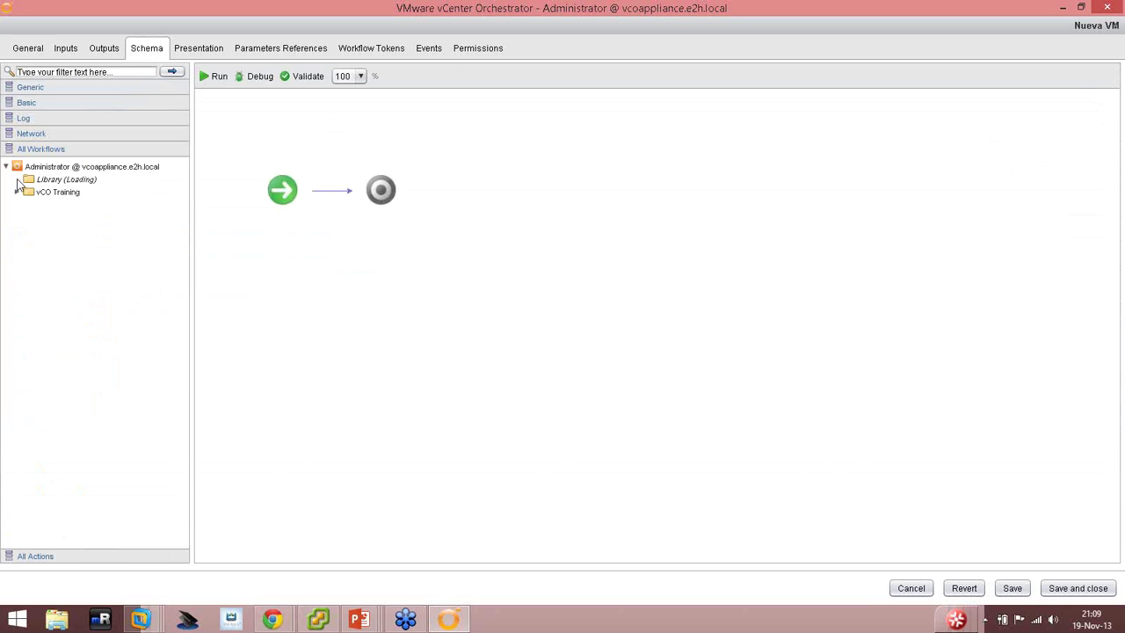
click(28, 293)
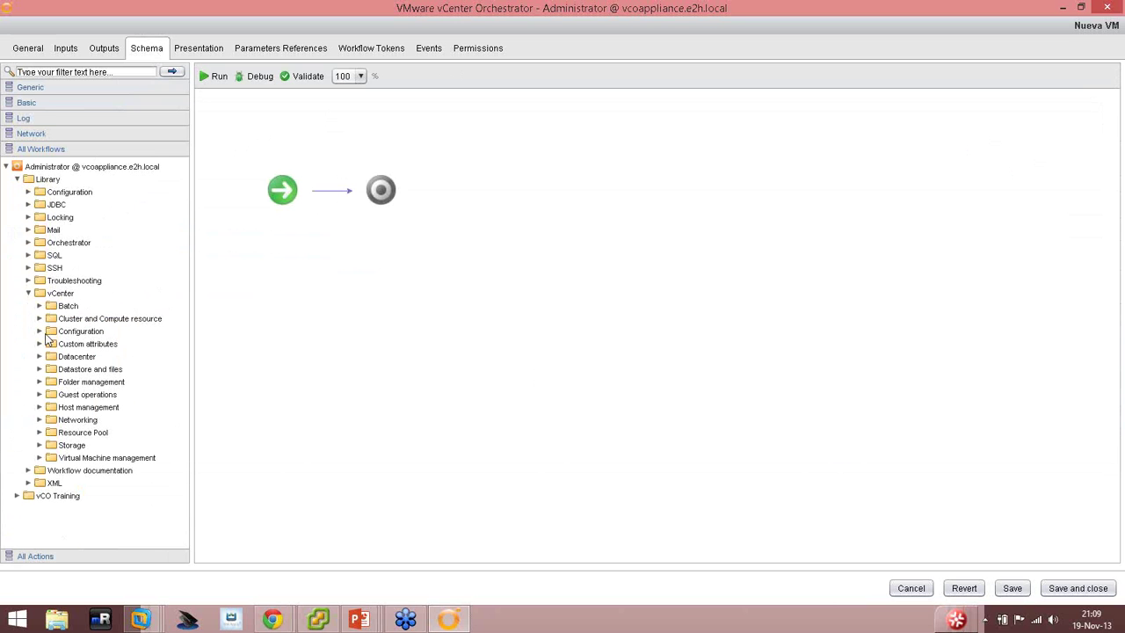
click(40, 458)
click(51, 471)
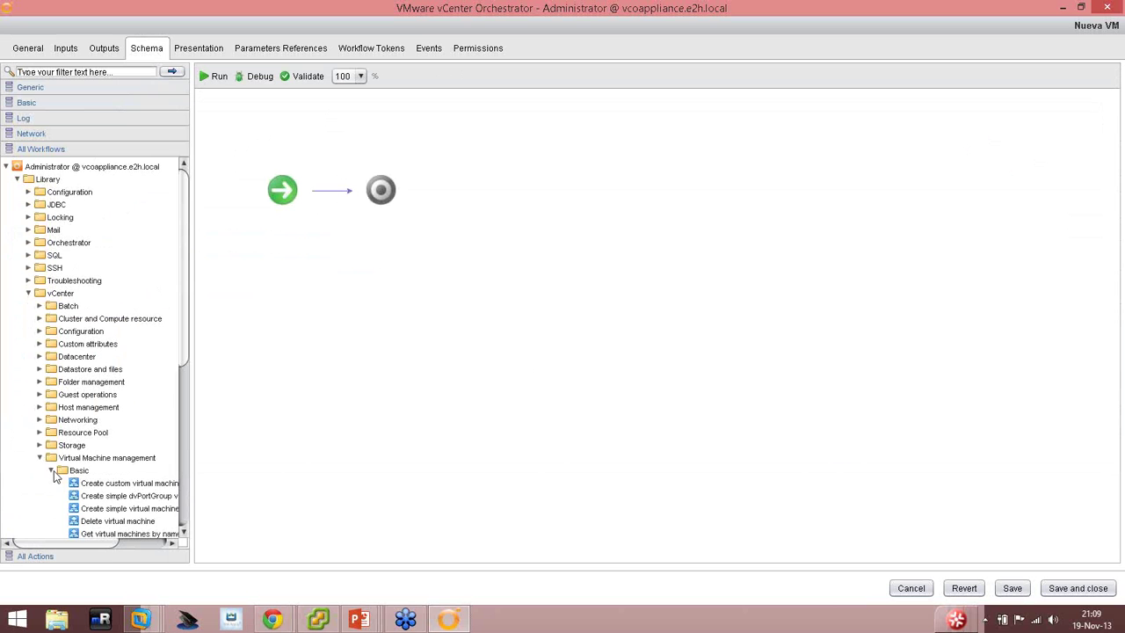
scroll(183, 365, down, 4)
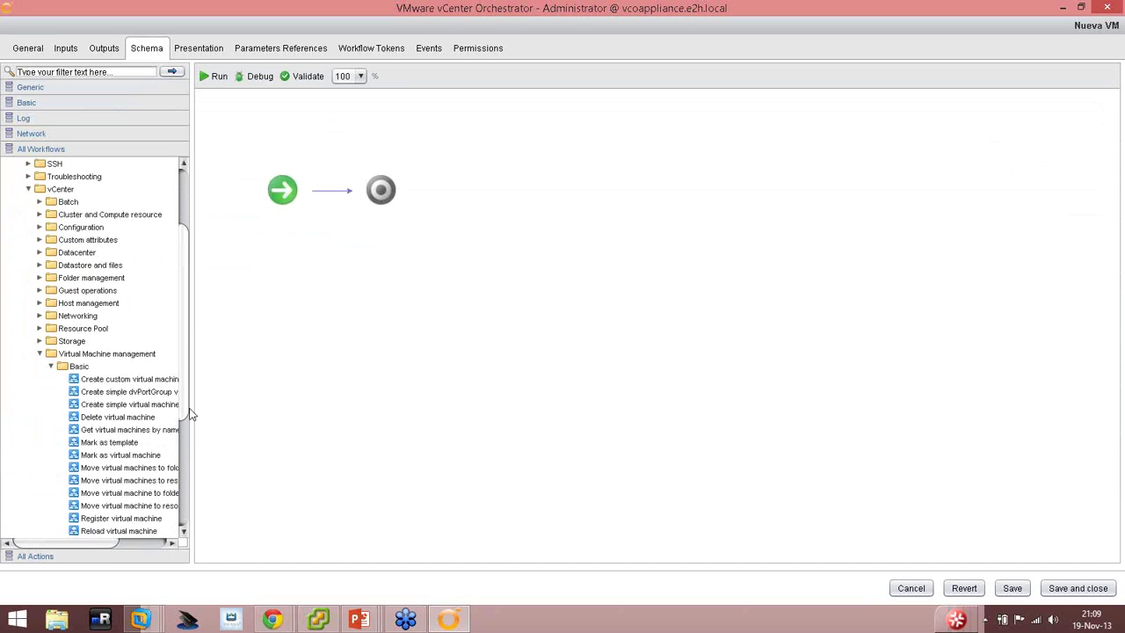
click(169, 392)
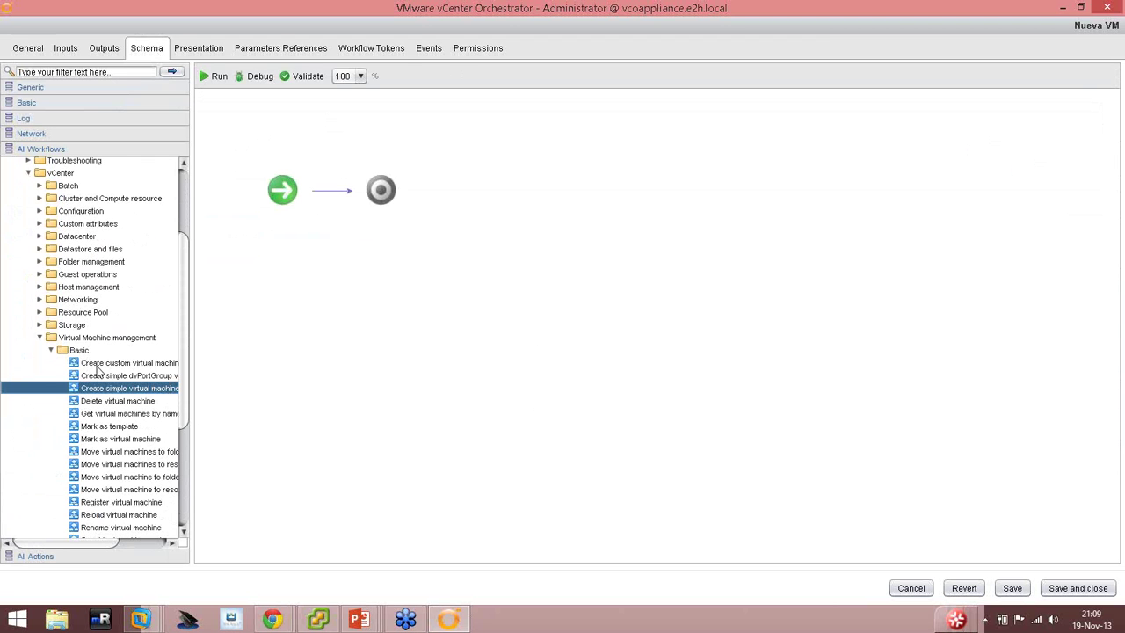
Attempt to drag Create simple virtual machine onto the diagram, then abandon it and collapse the vCenter folder
drag(97, 395, 332, 200)
drag(182, 376, 145, 394)
click(184, 195)
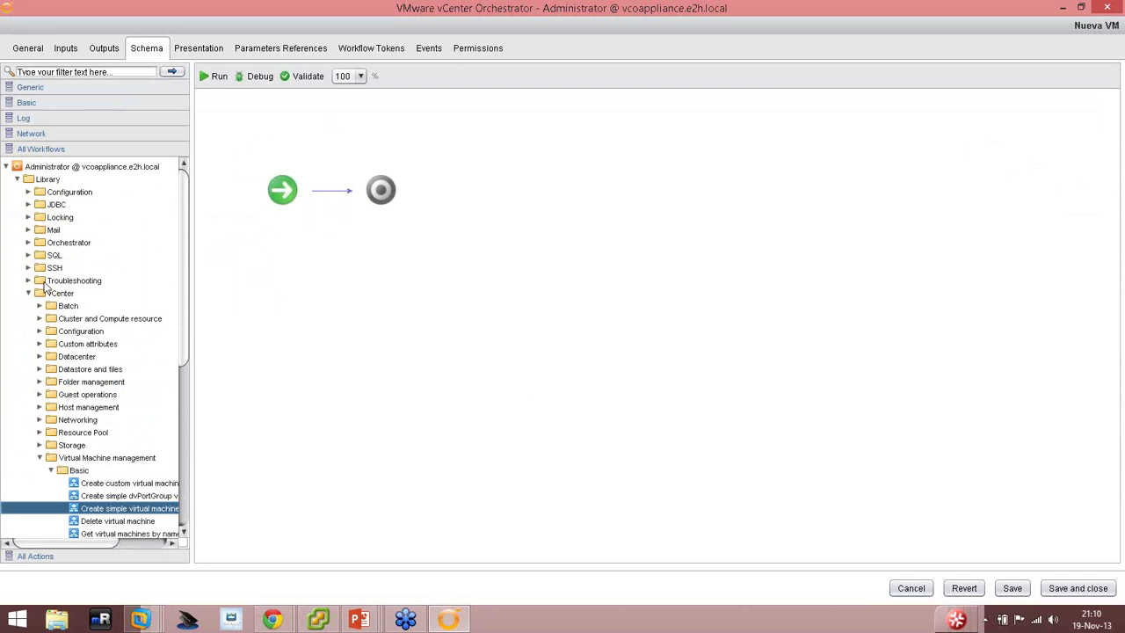
click(29, 294)
Insert a Workflow element between start and end, choosing Create simple virtual machine via a 'create simple' search
click(29, 87)
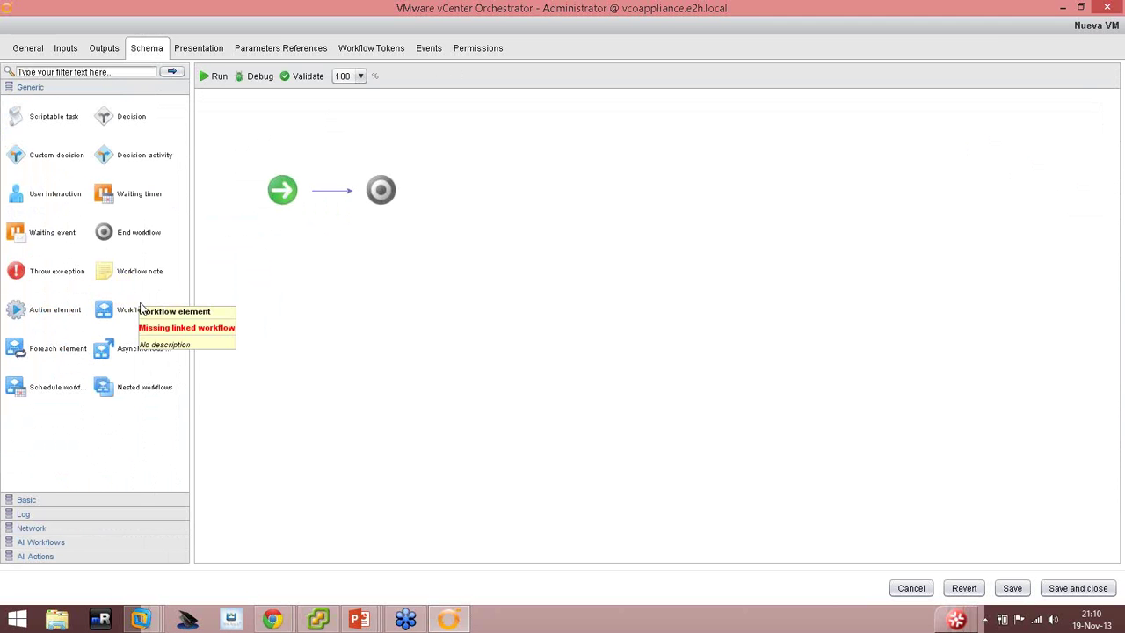
drag(109, 312, 325, 193)
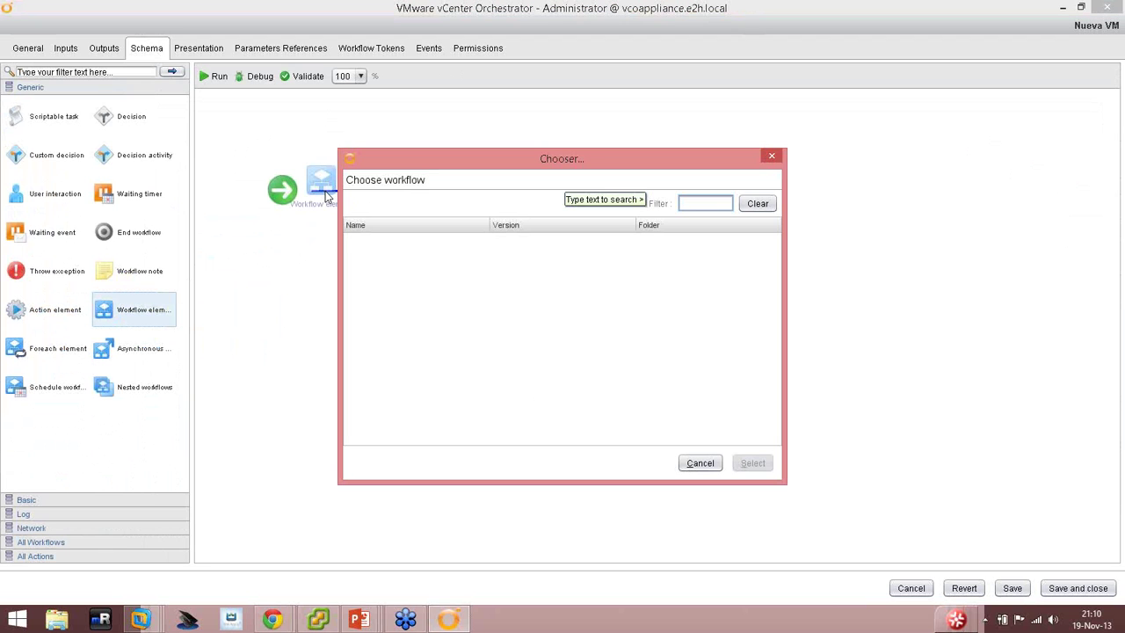
text(basic)
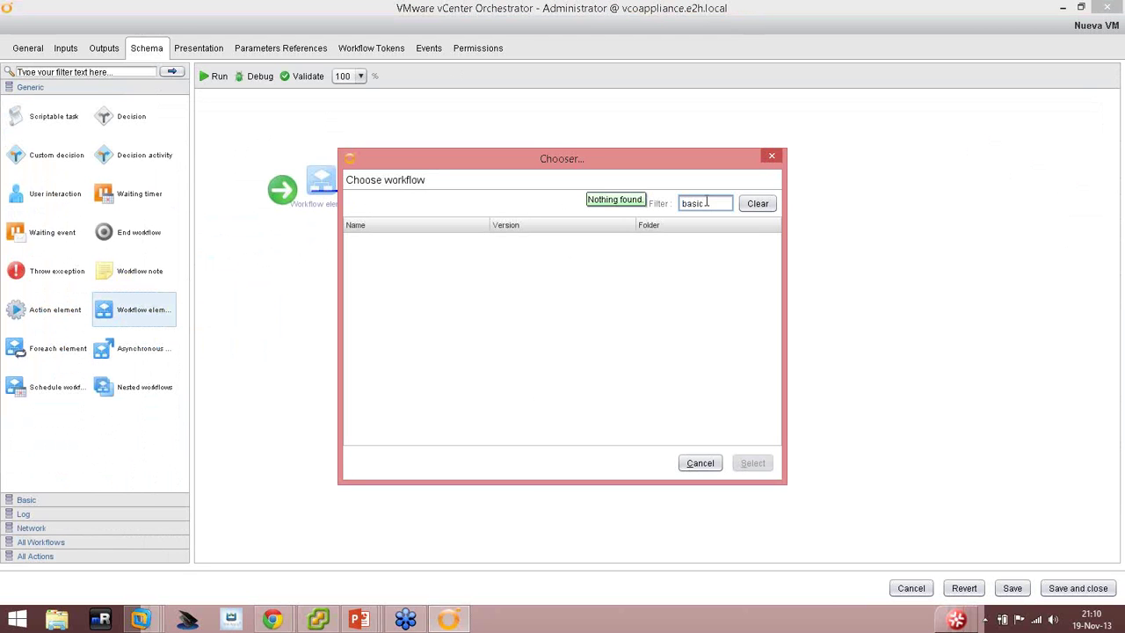
key(BackSpace)
key(BackSpace)
key(BackSpace)
key(BackSpace)
key(BackSpace)
text(create)
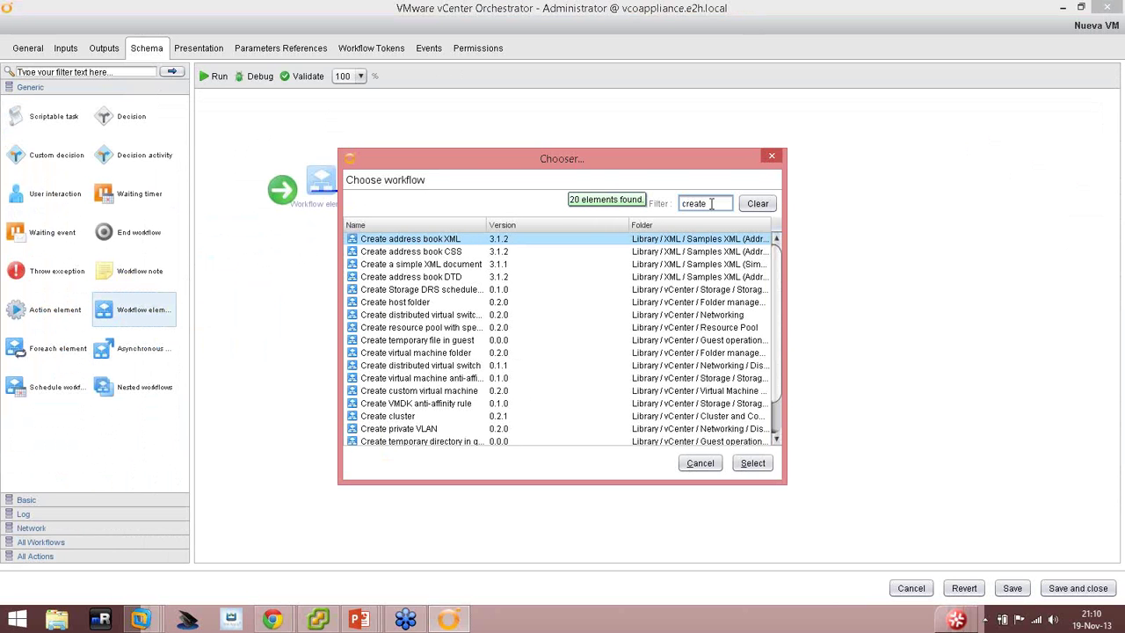
text( simple)
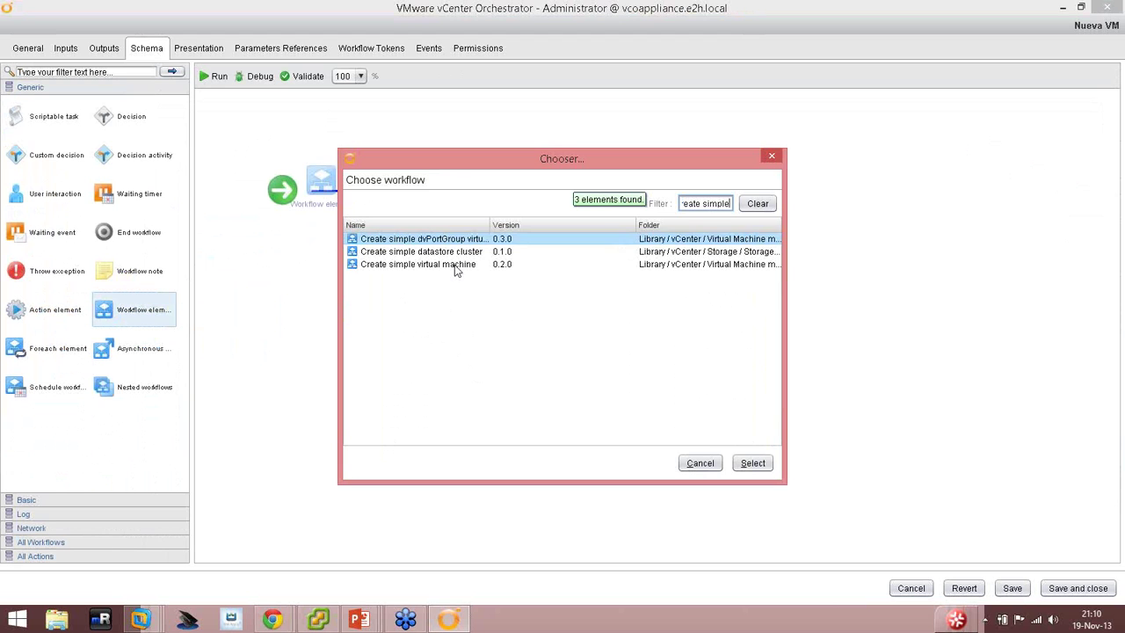
click(456, 266)
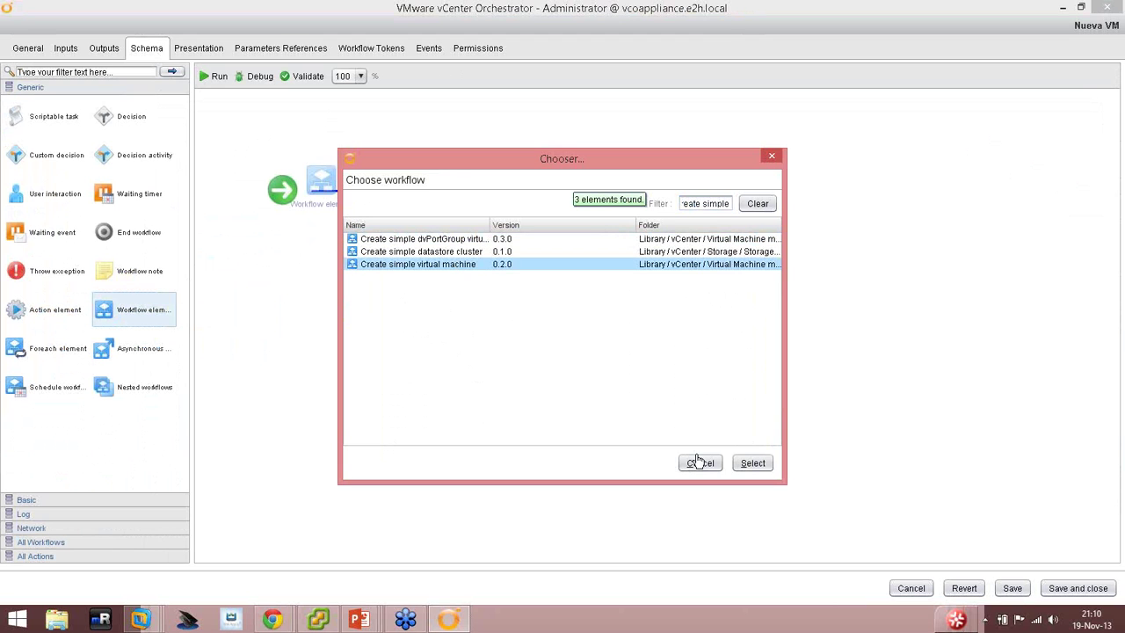
click(752, 464)
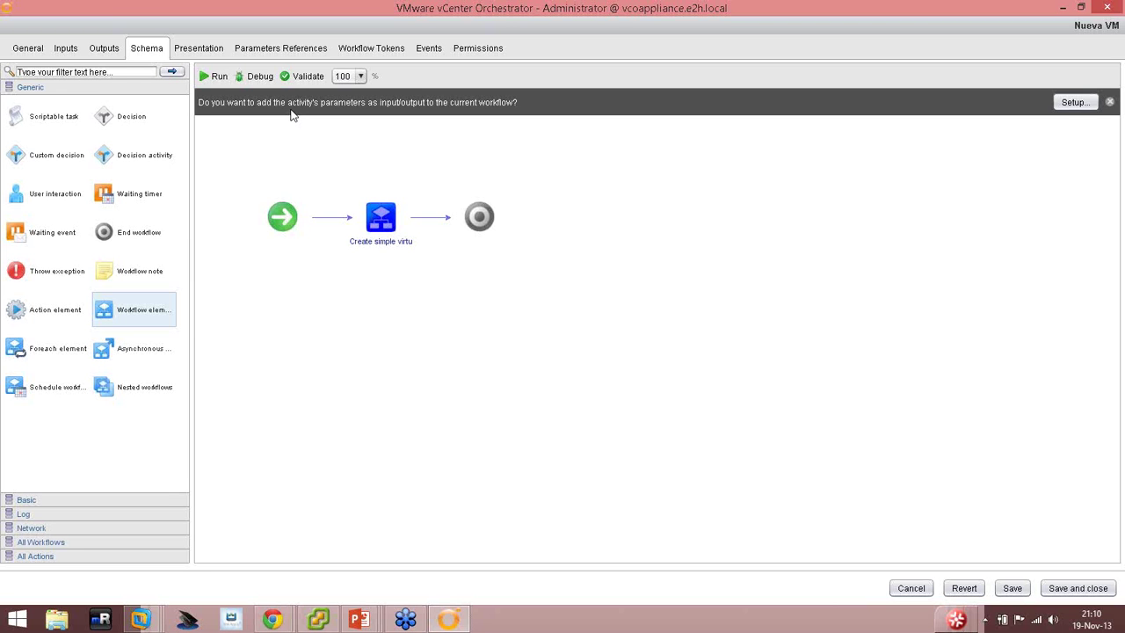
In parameter promotion, fix vmGuestOs to the value windows8Server64Guest
click(1079, 104)
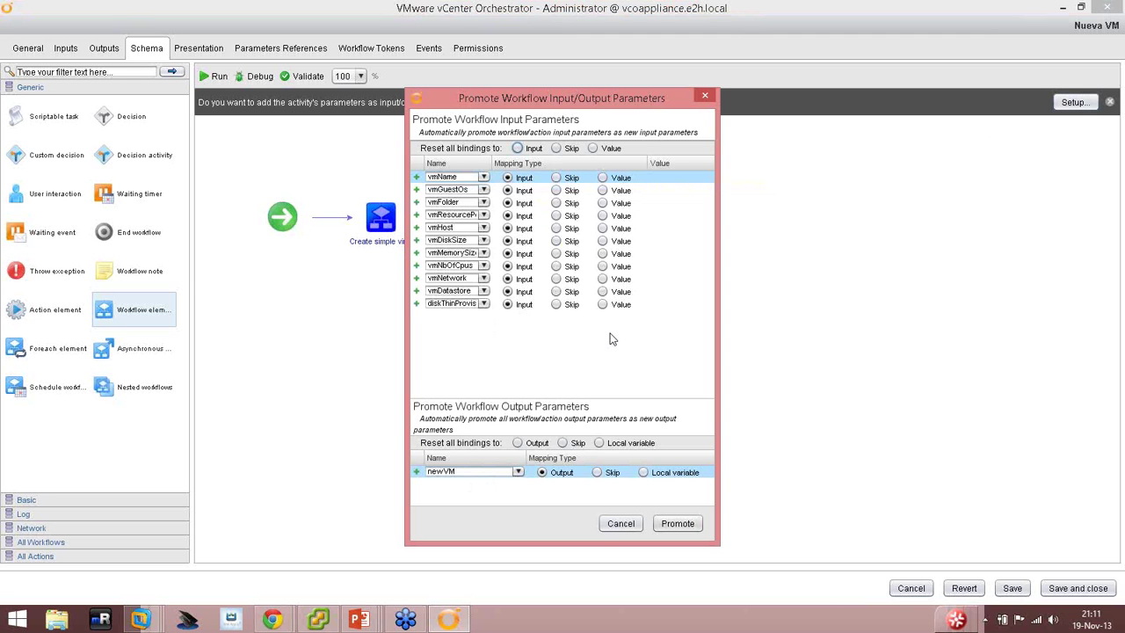
click(603, 191)
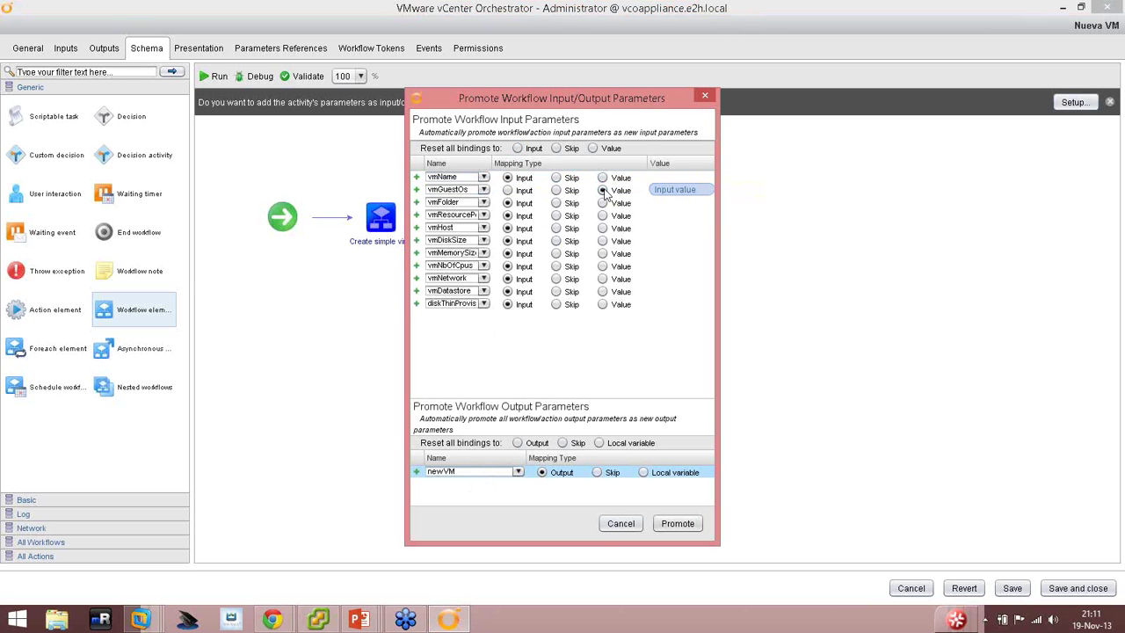
click(668, 190)
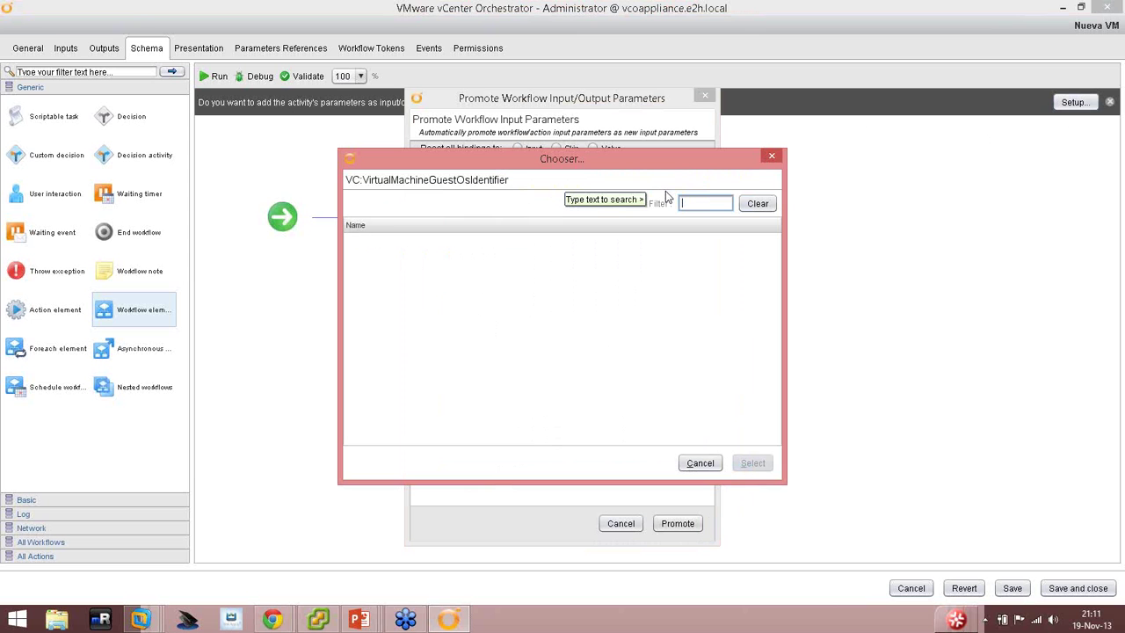
text(win)
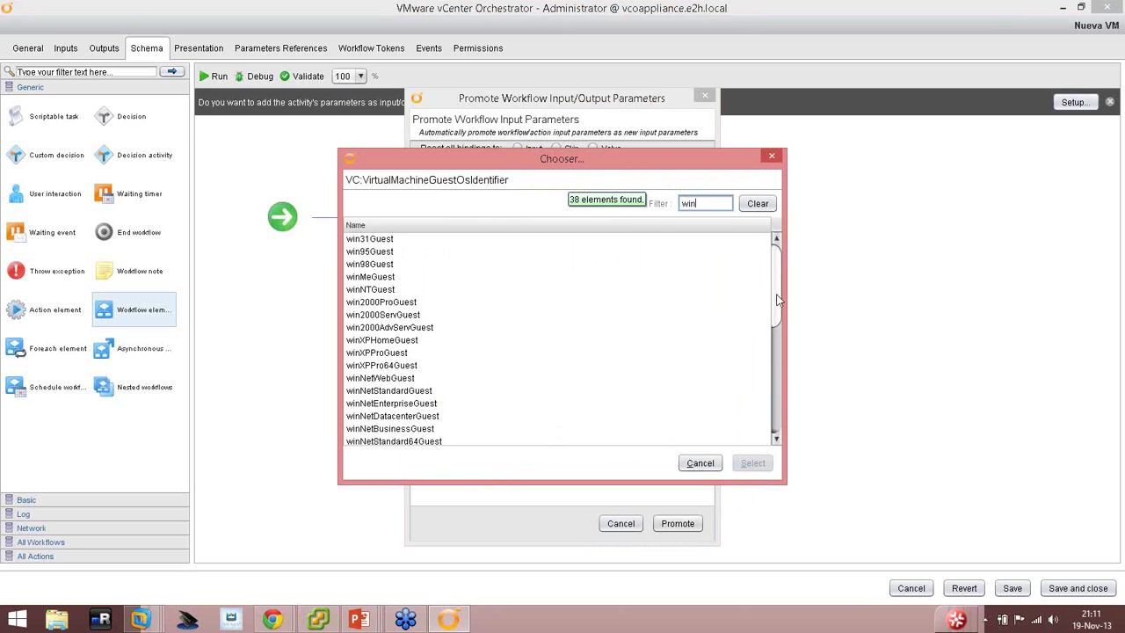
scroll(782, 340, down, 4)
drag(782, 340, 783, 368)
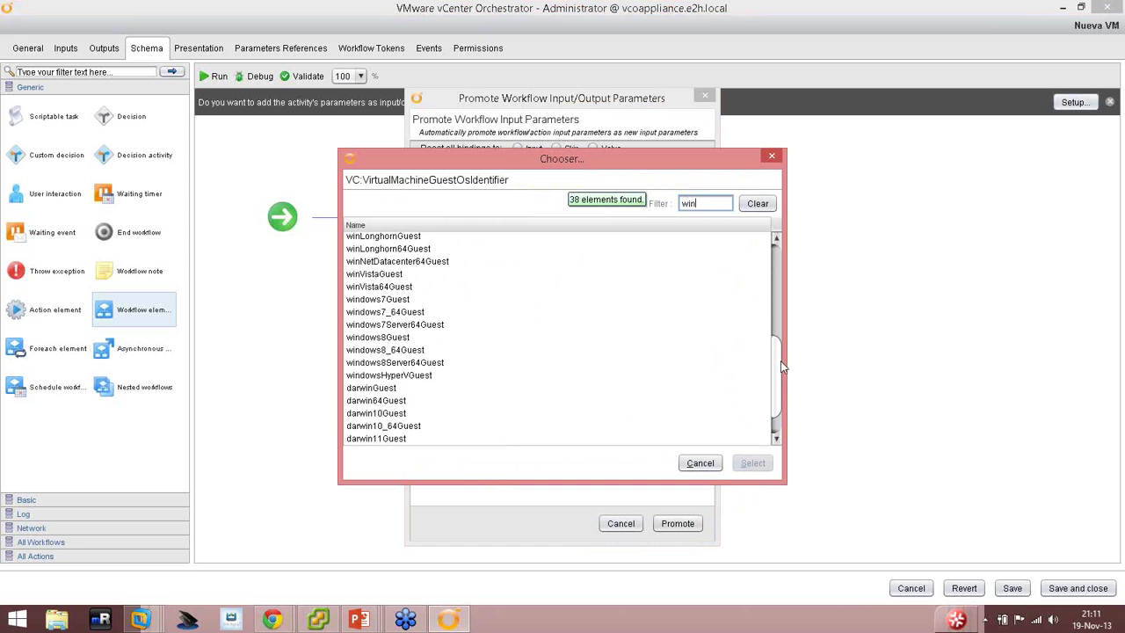
click(419, 362)
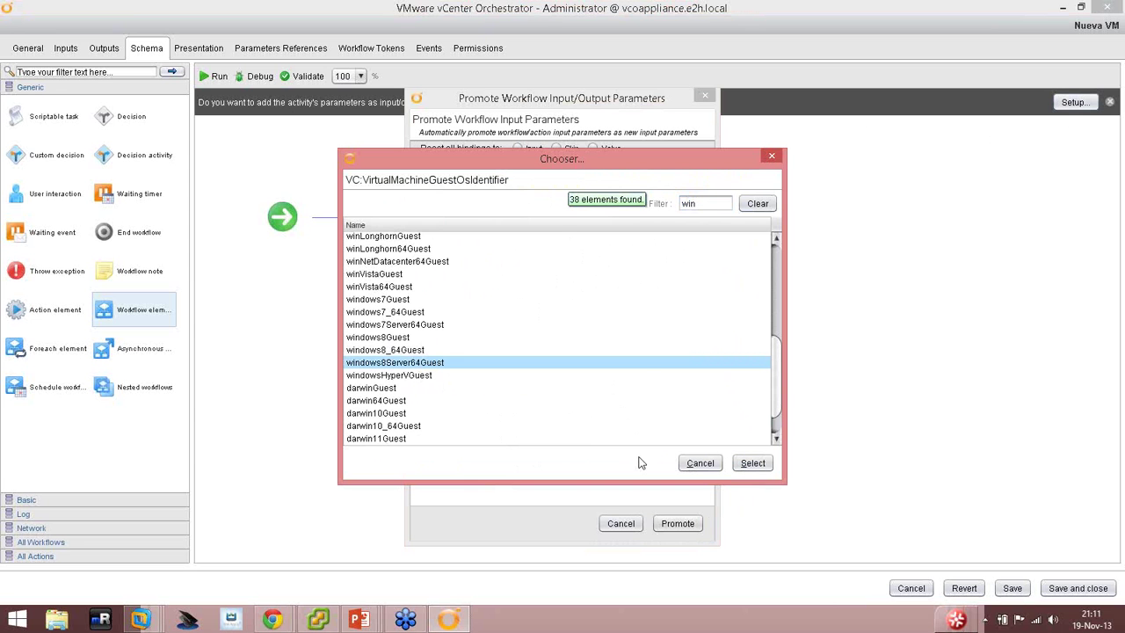
click(755, 465)
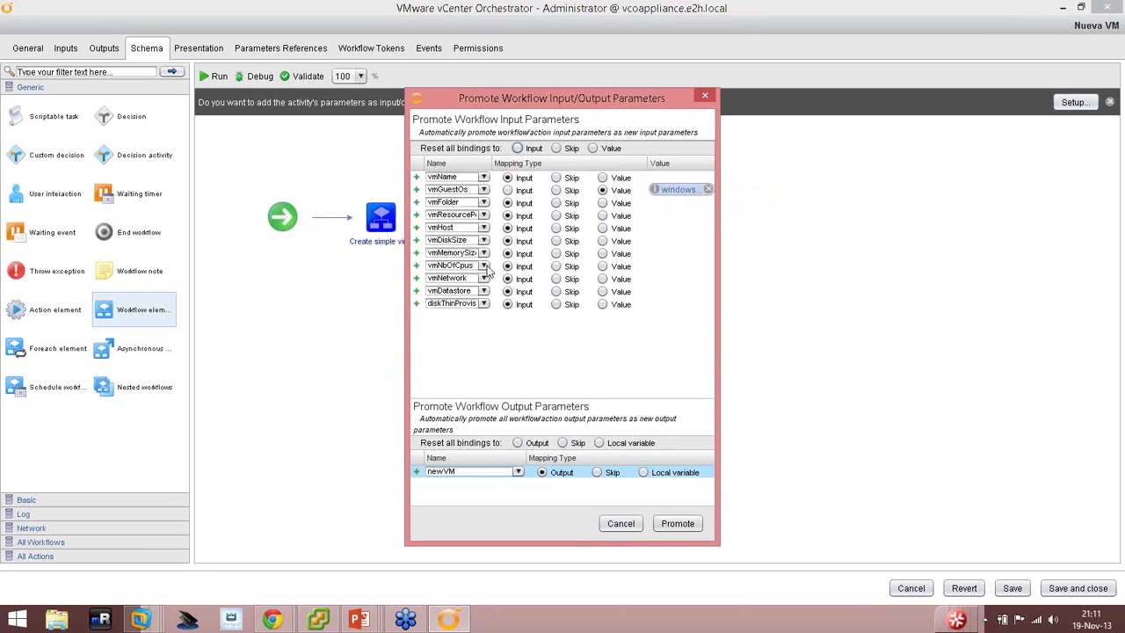
Fix vmDatastore to datastore2 from the PMI datacenter's datastore folder
click(602, 291)
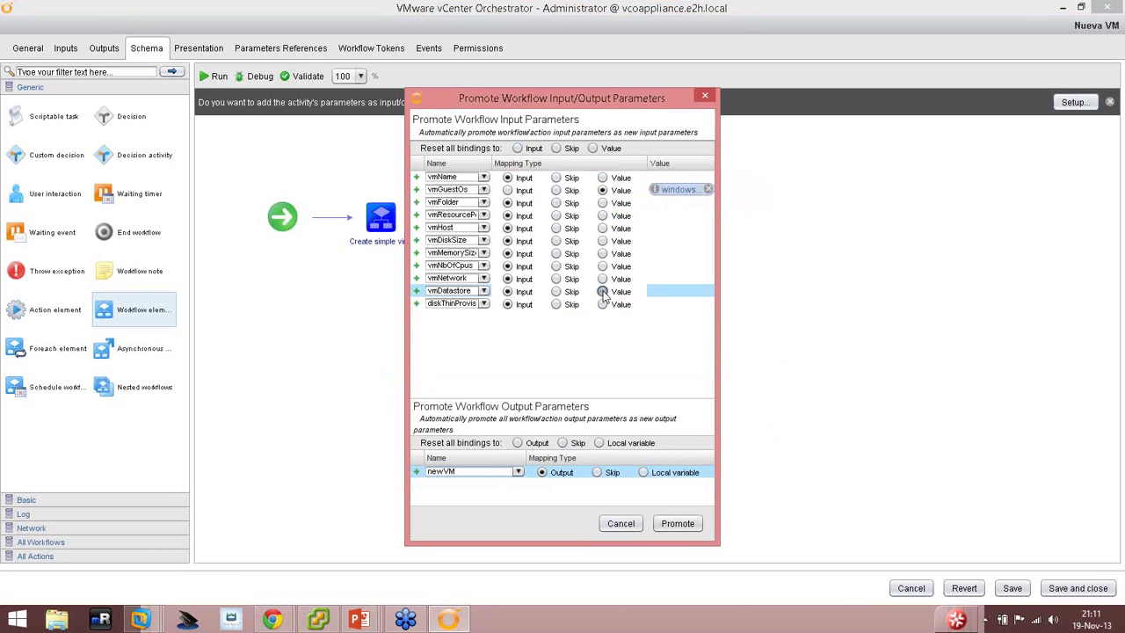
click(668, 293)
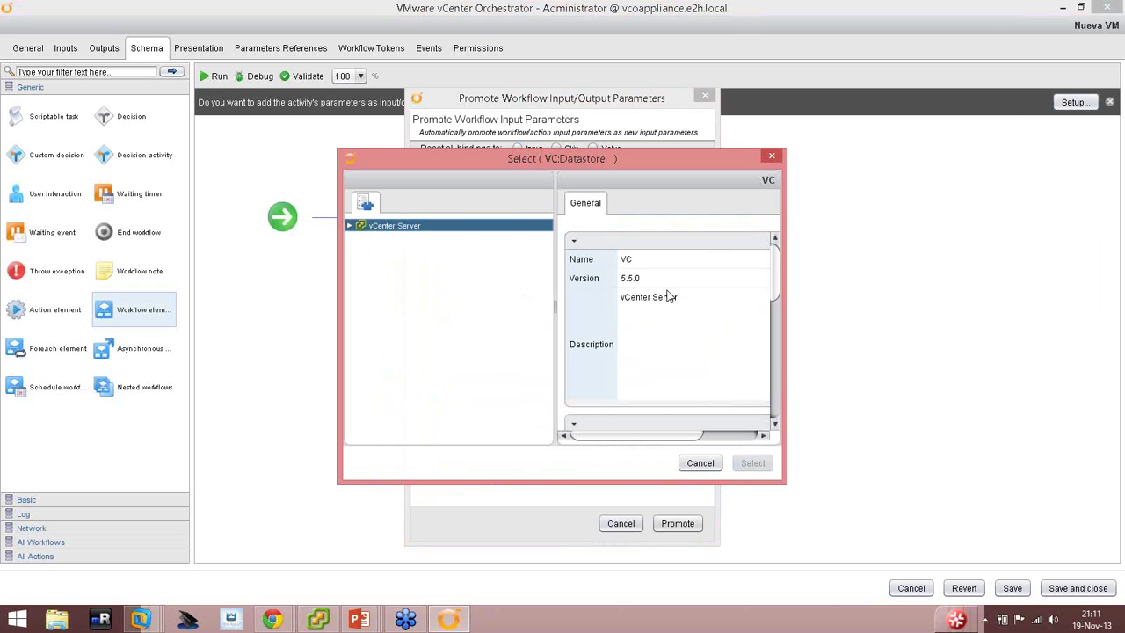
click(359, 194)
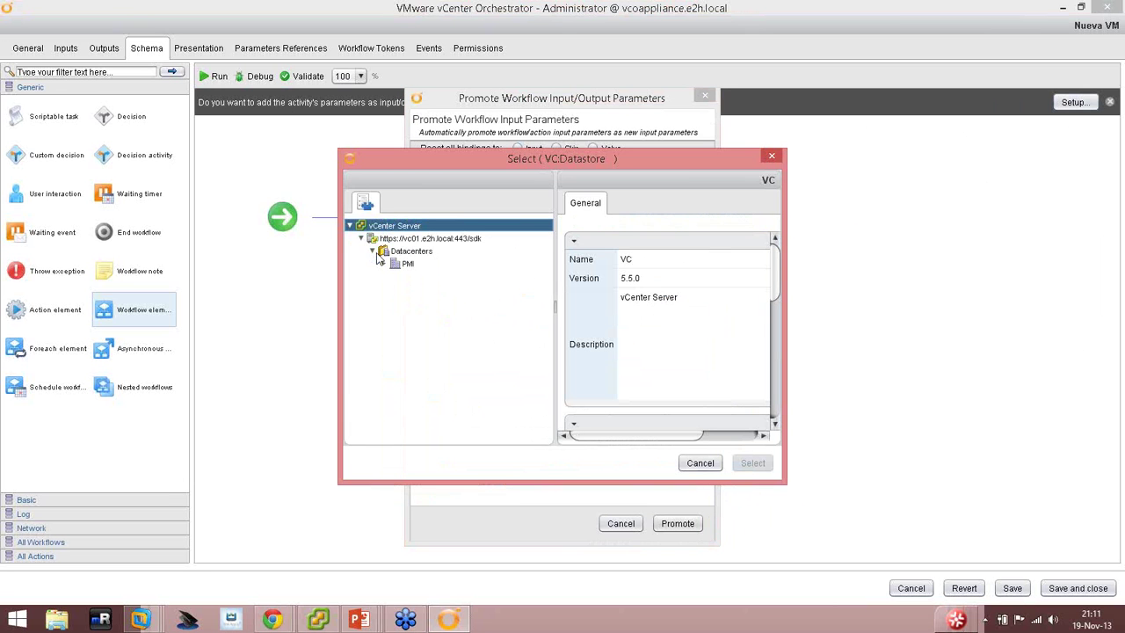
click(382, 263)
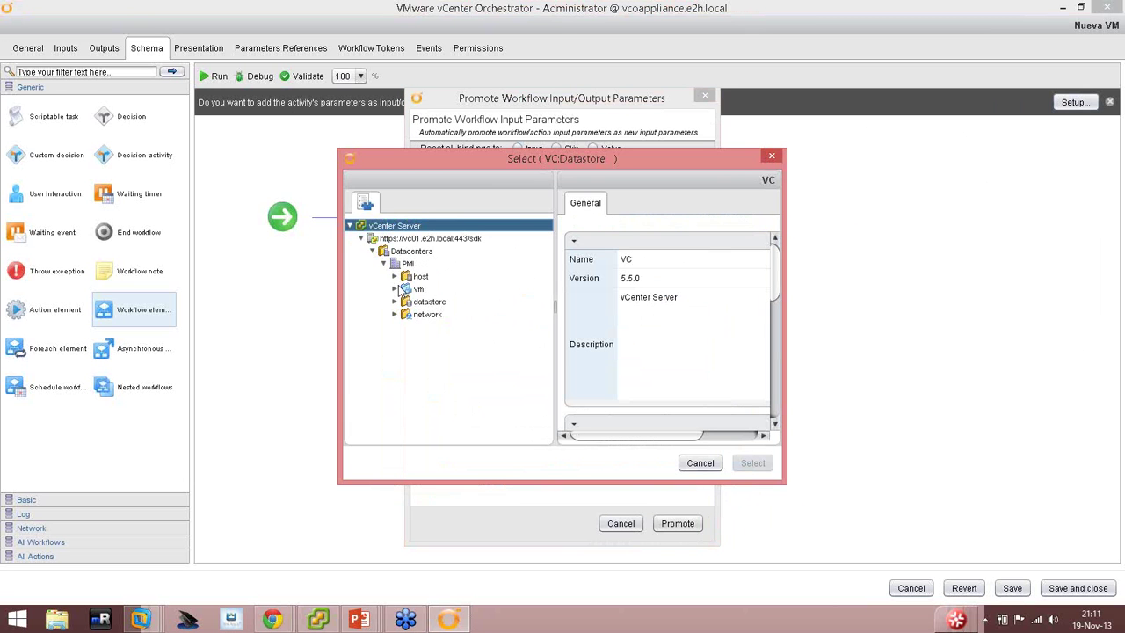
click(395, 302)
click(440, 327)
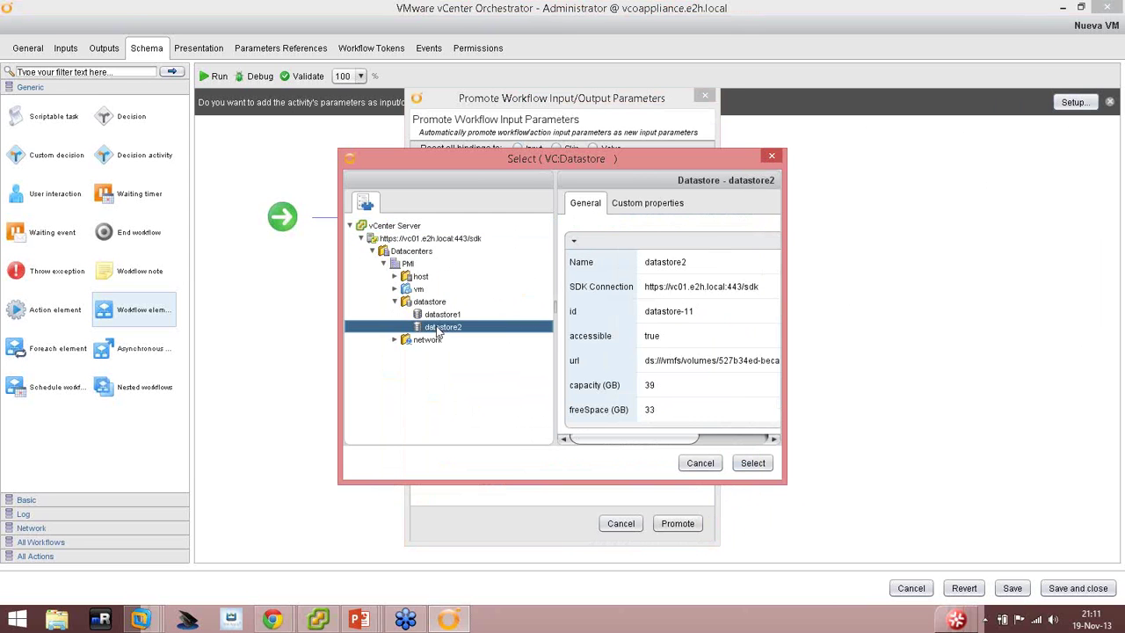
click(754, 463)
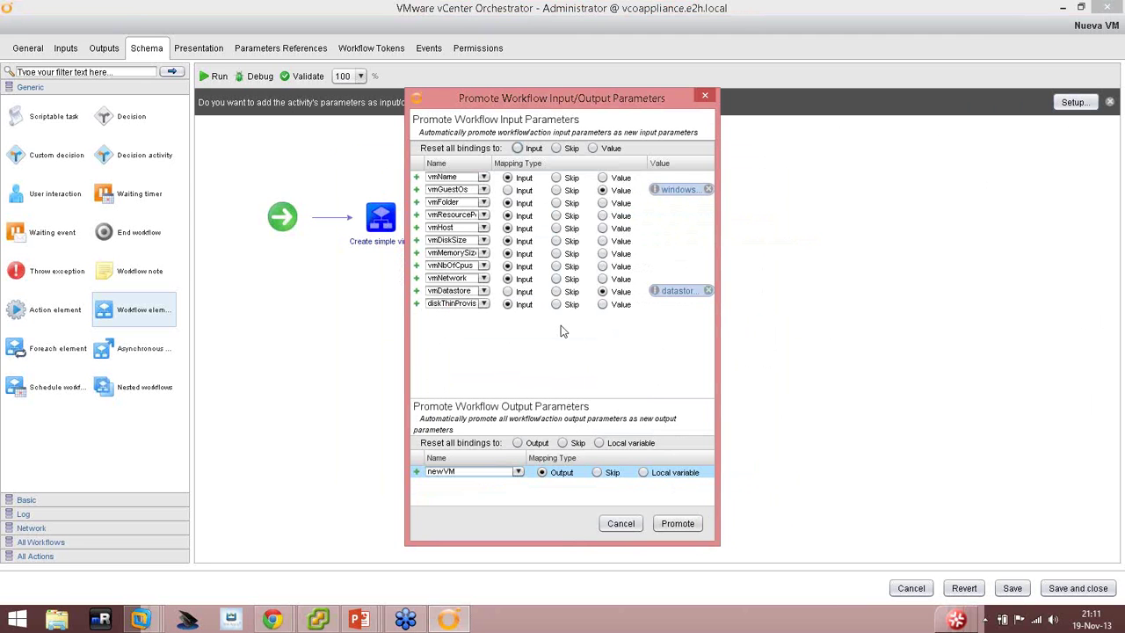
Set diskThinProvisioned to the fixed value Yes and promote the remaining parameters
click(602, 304)
click(665, 304)
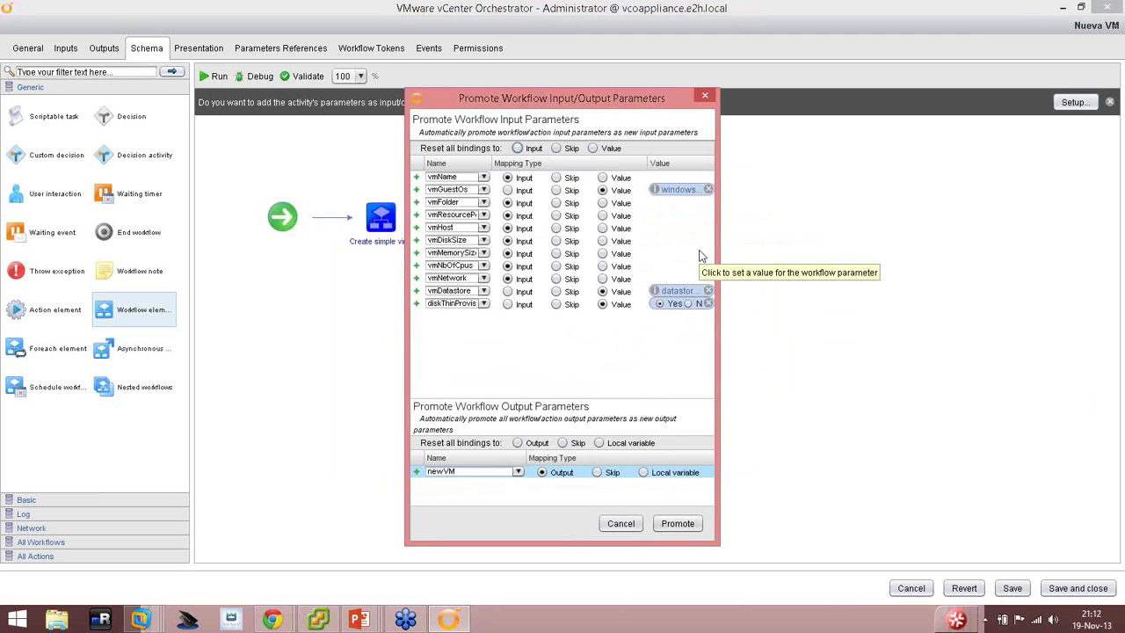
click(678, 524)
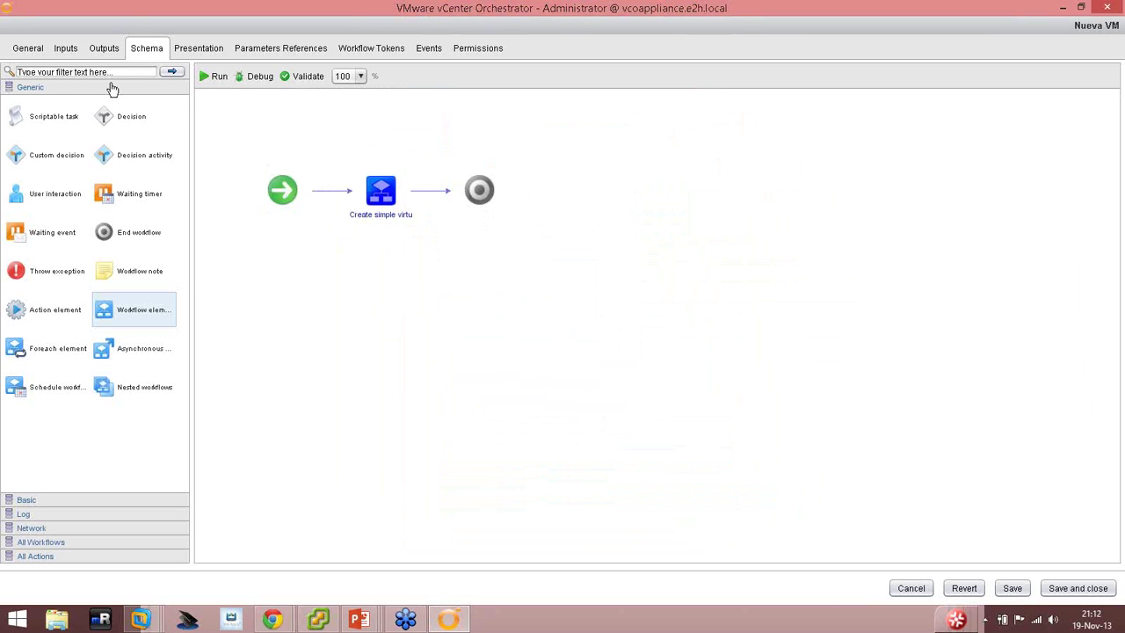
click(65, 49)
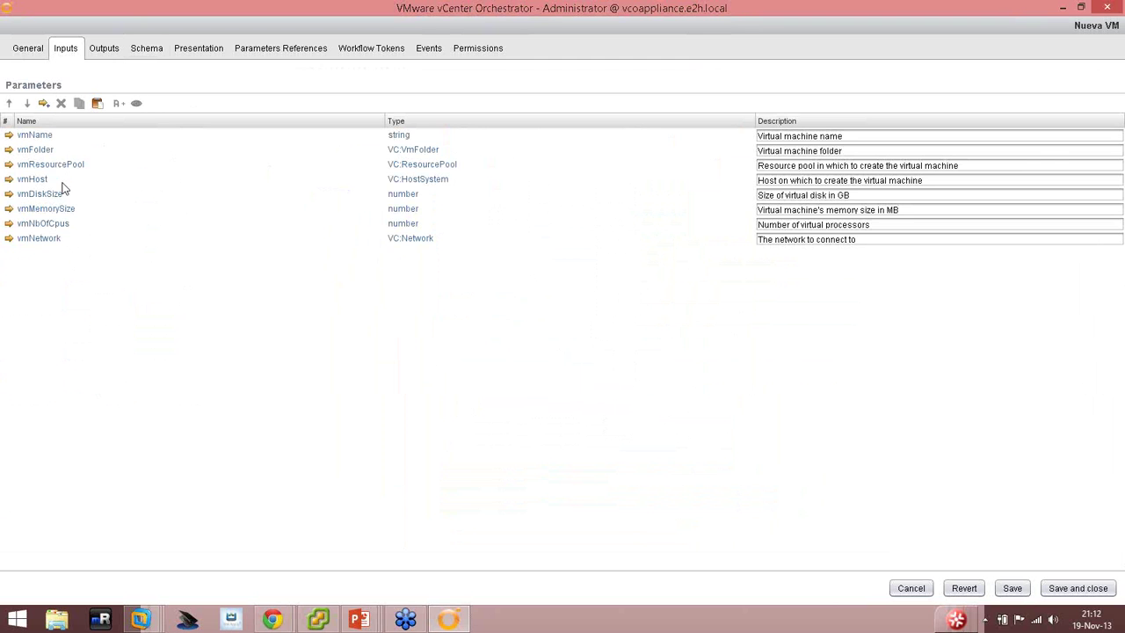
click(34, 49)
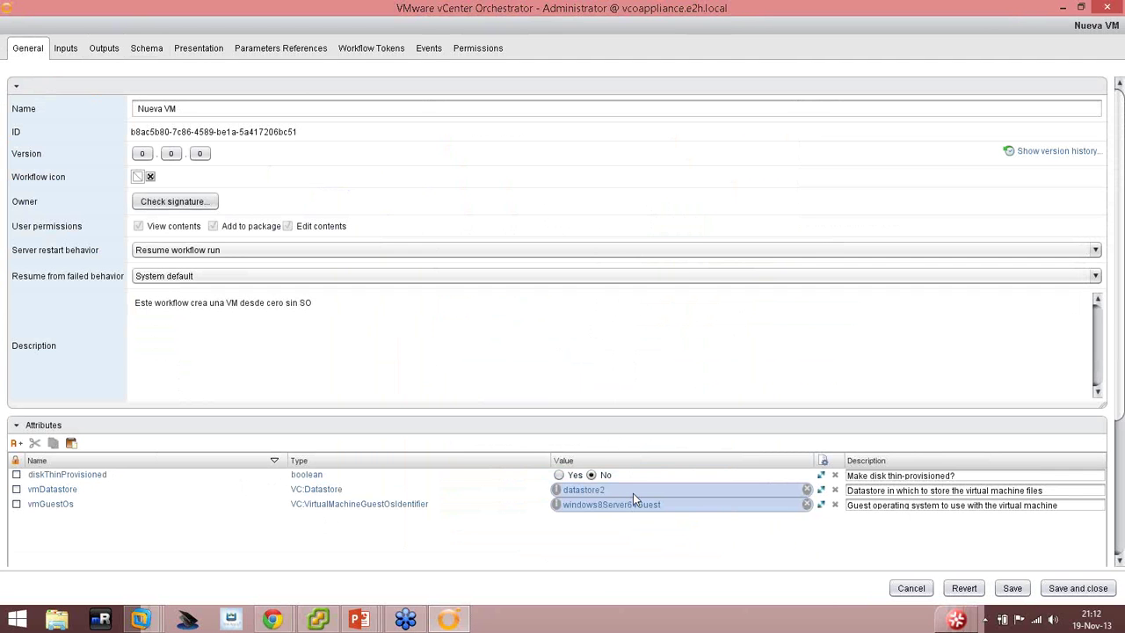
click(107, 53)
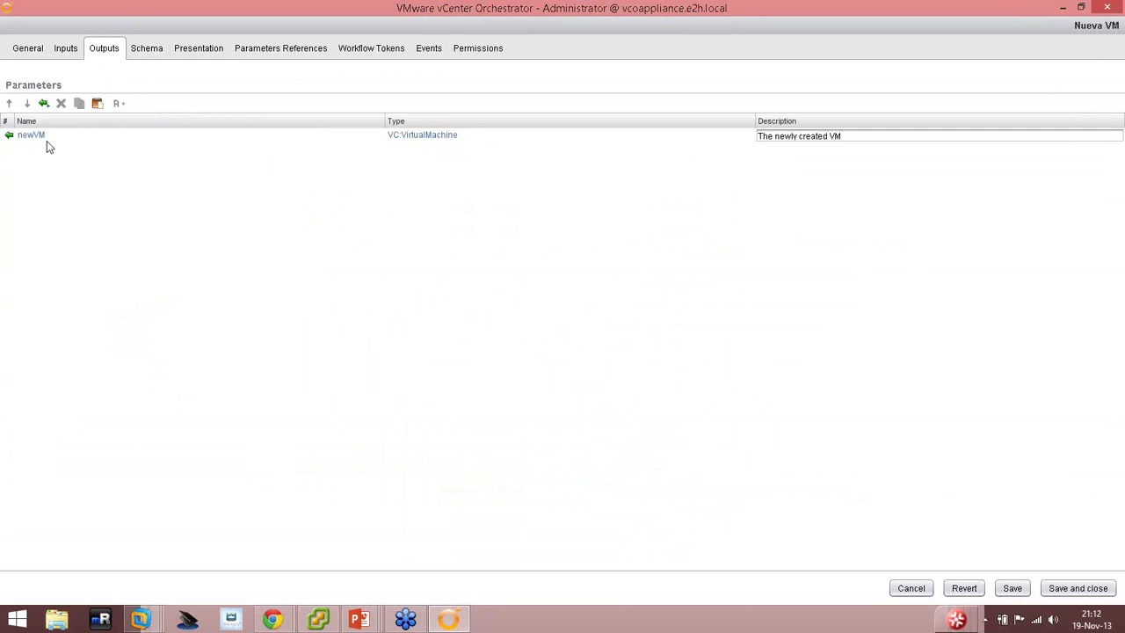
click(244, 51)
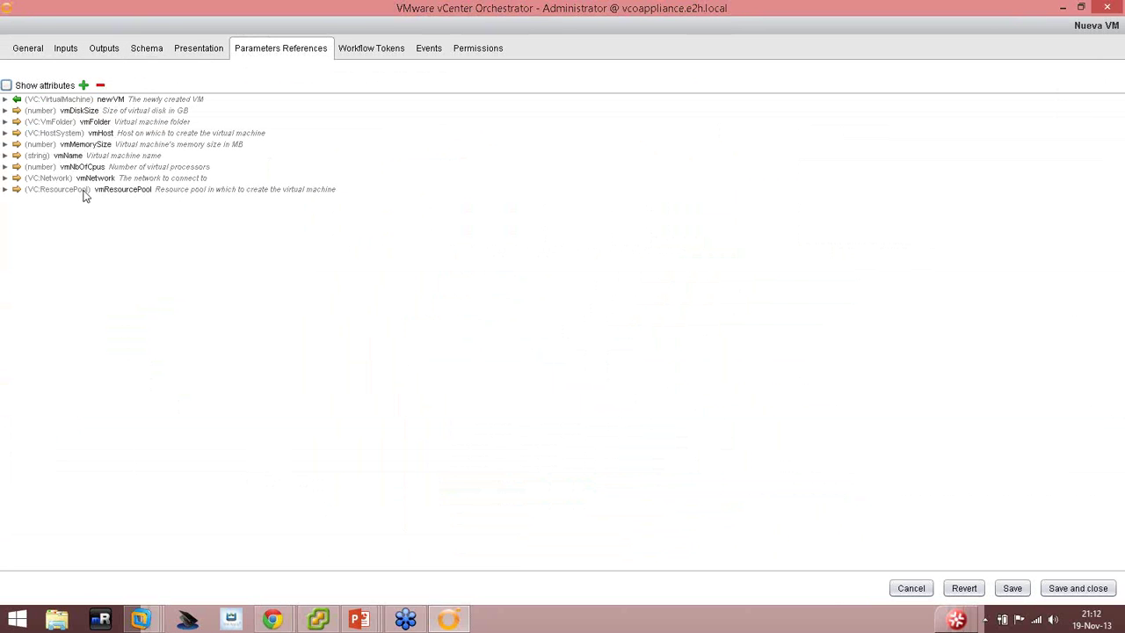
click(154, 53)
mouse_move(385, 191)
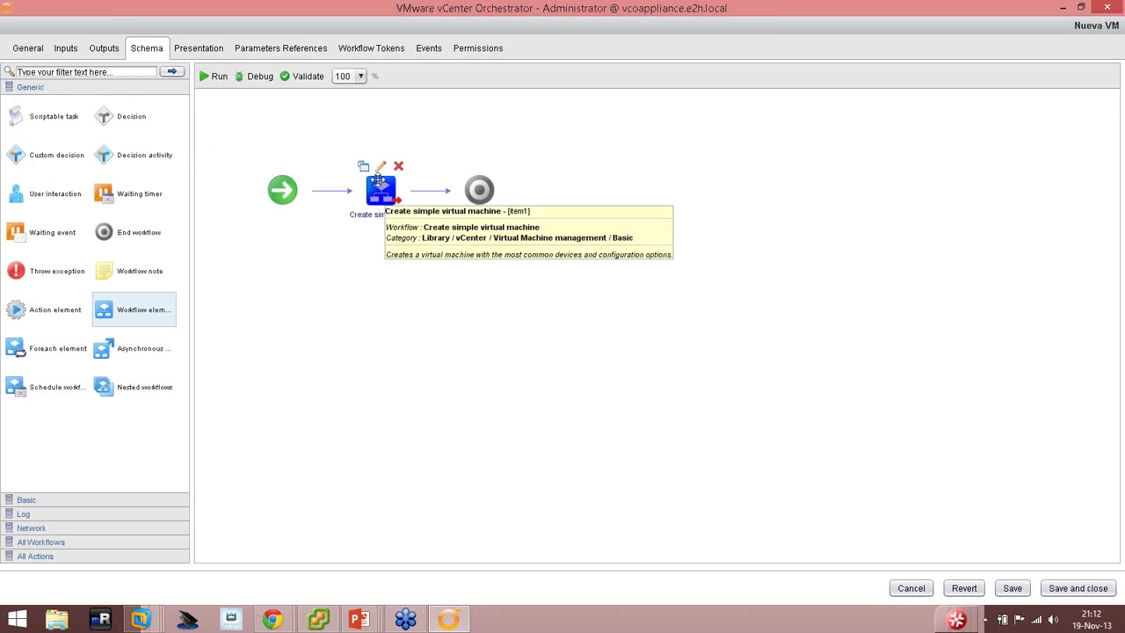
Open the step's Visual Binding and try linking its vmMemorySize to a workflow input
click(380, 167)
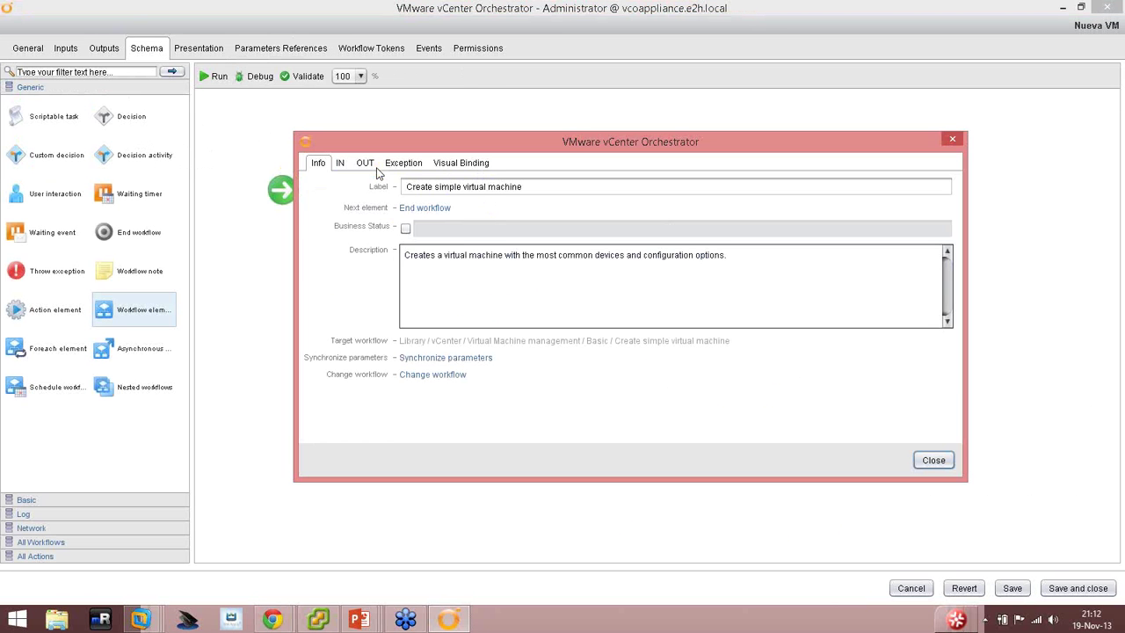
click(444, 171)
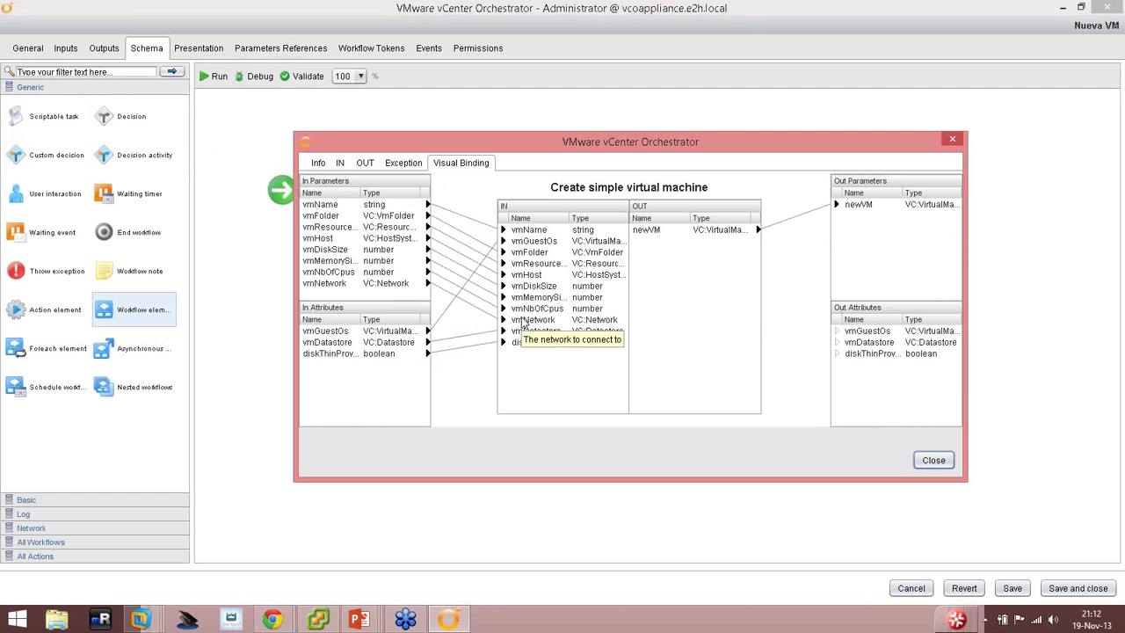
drag(612, 146, 667, 131)
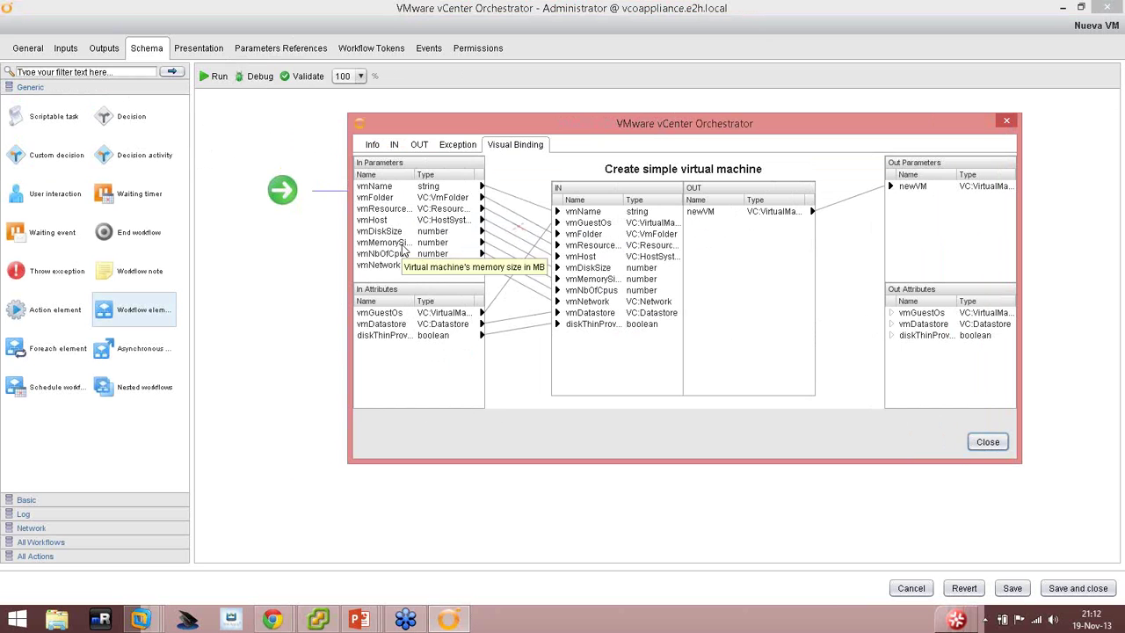
drag(391, 243, 601, 274)
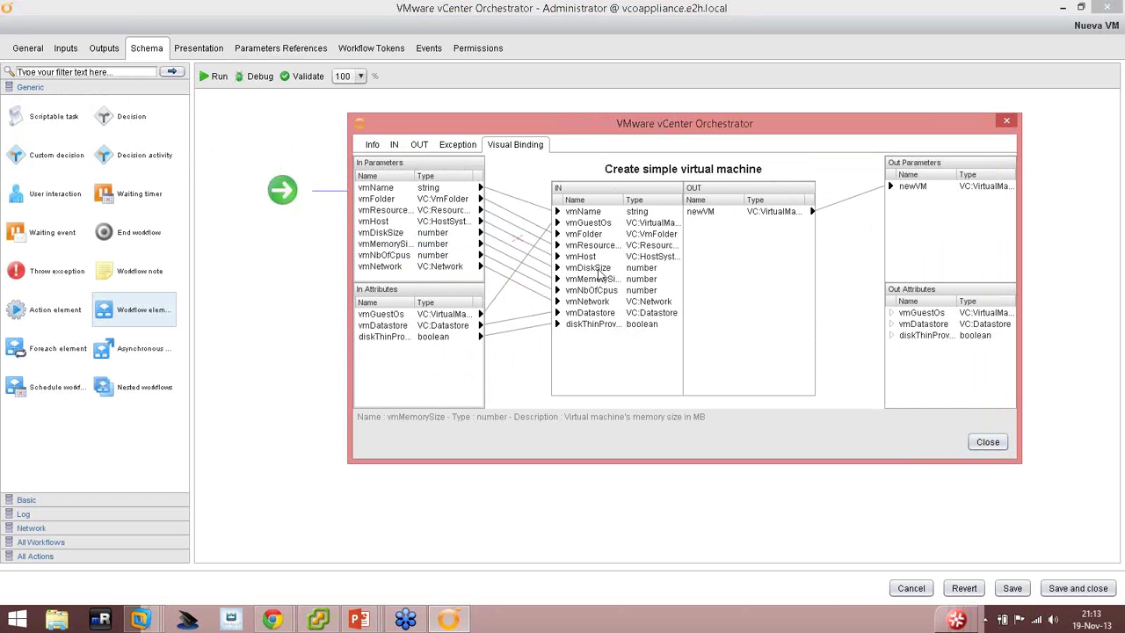
drag(623, 201, 633, 201)
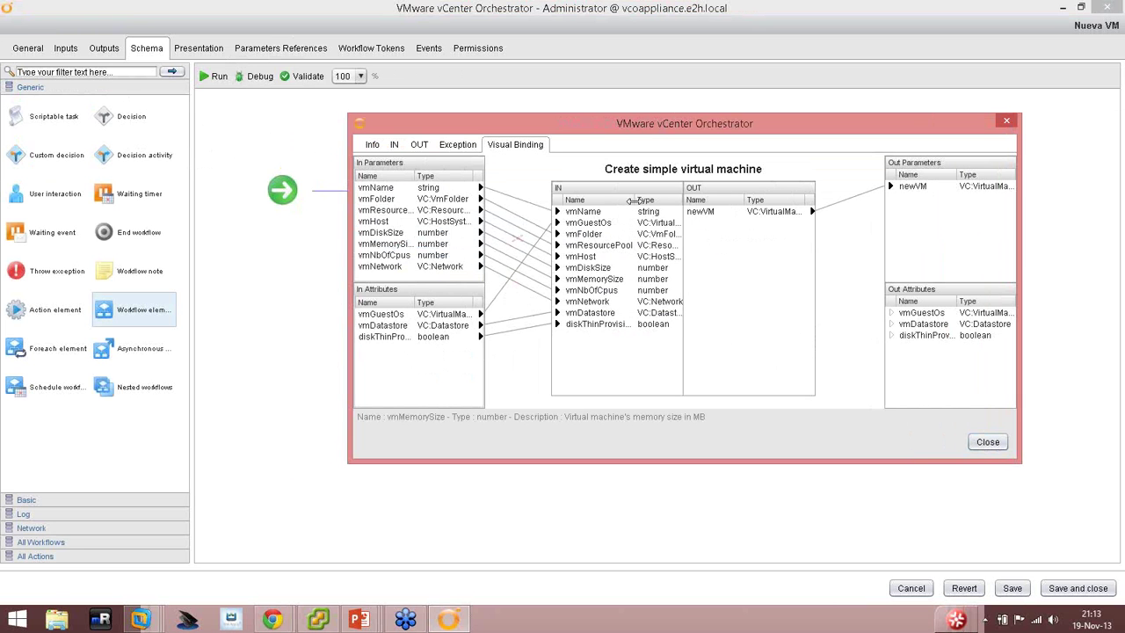
drag(606, 280, 430, 363)
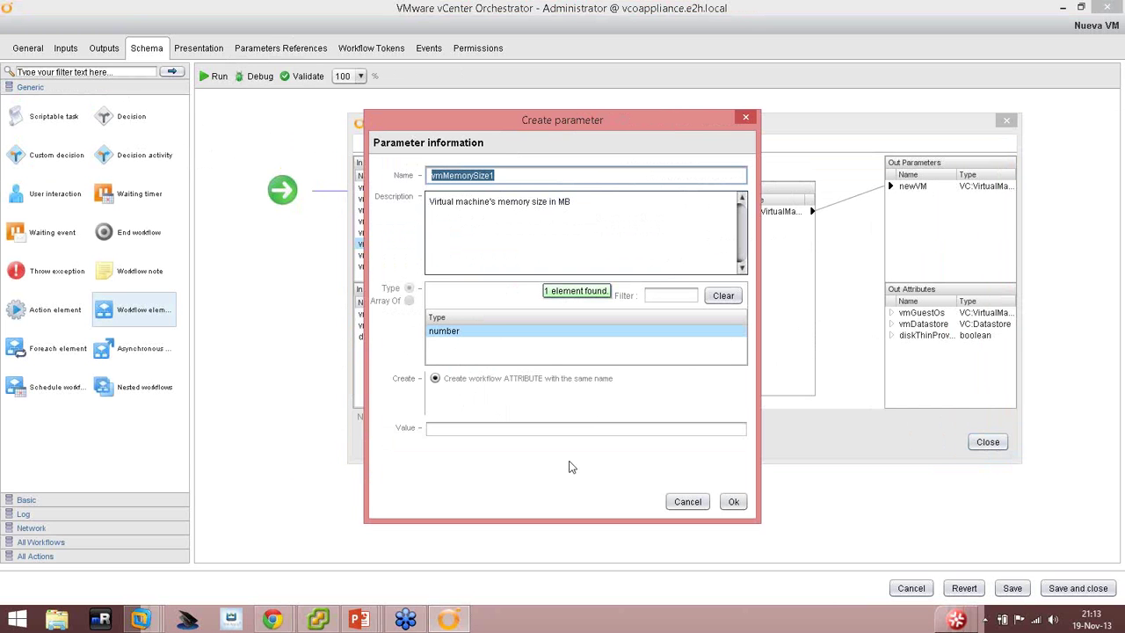
key(Escape)
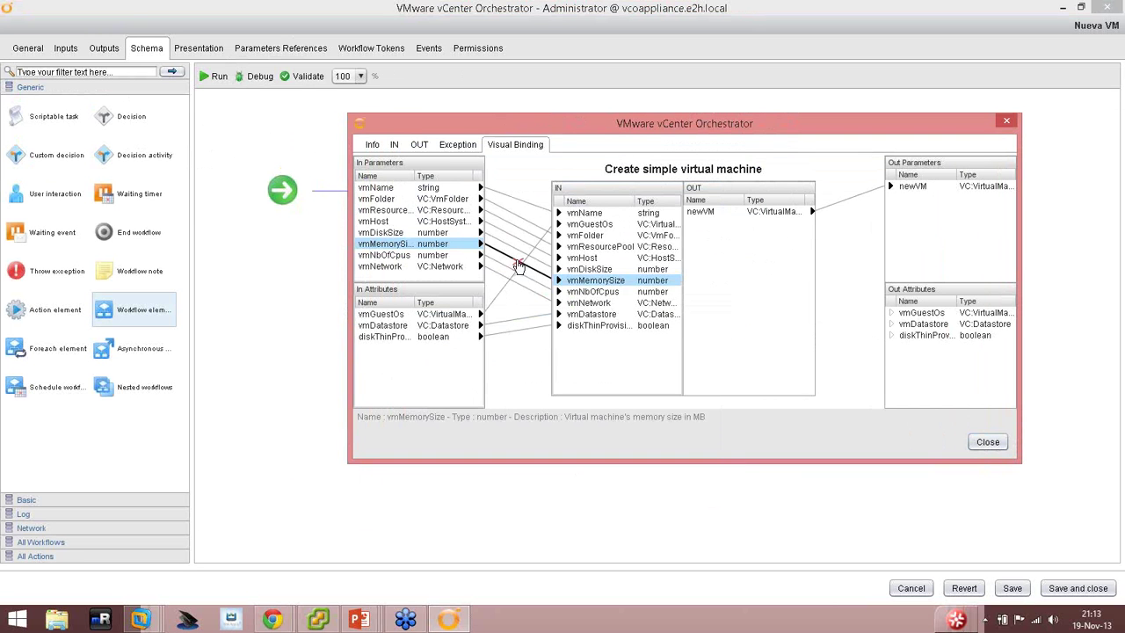
Remove the old vmMemorySize binding and bind the element's vmMemorySize to the vmMemorySize input
click(516, 264)
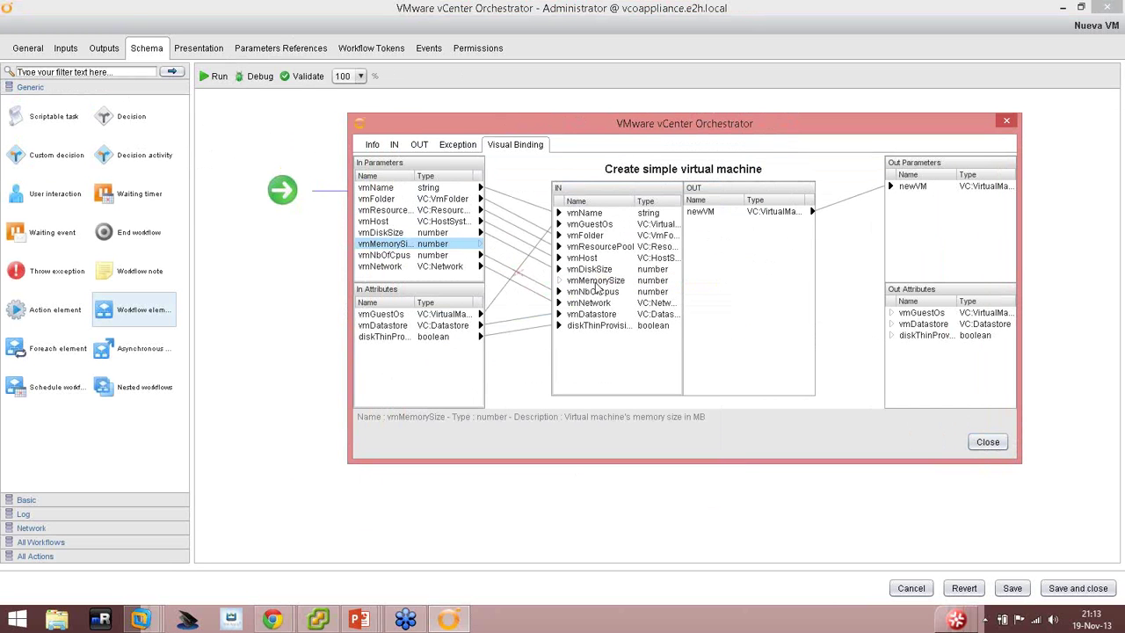
drag(595, 281, 422, 374)
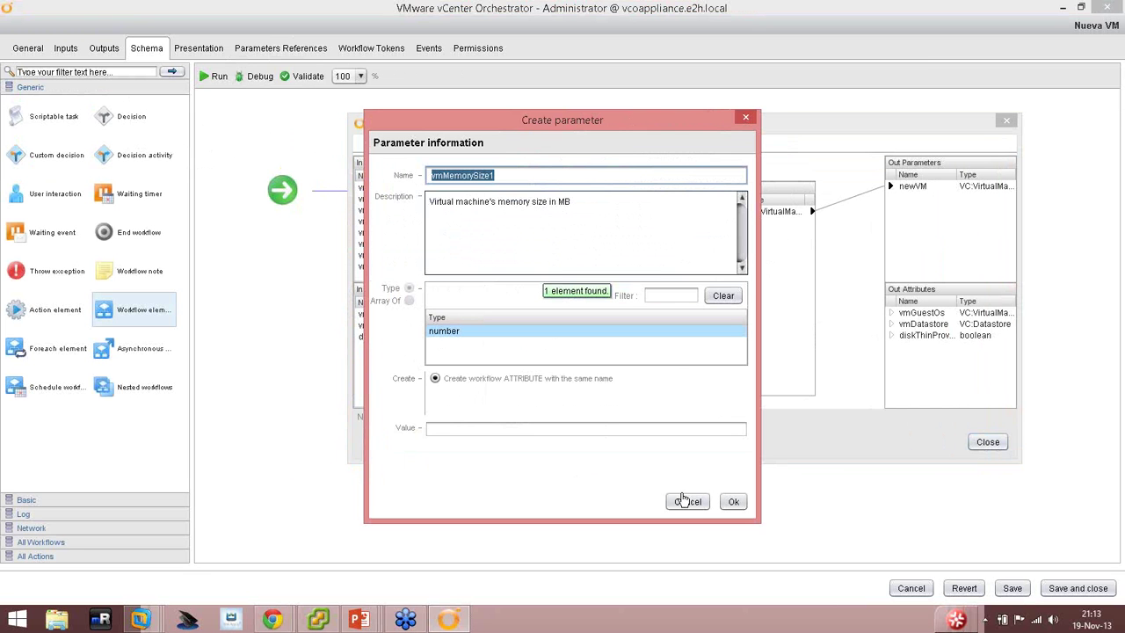
click(686, 502)
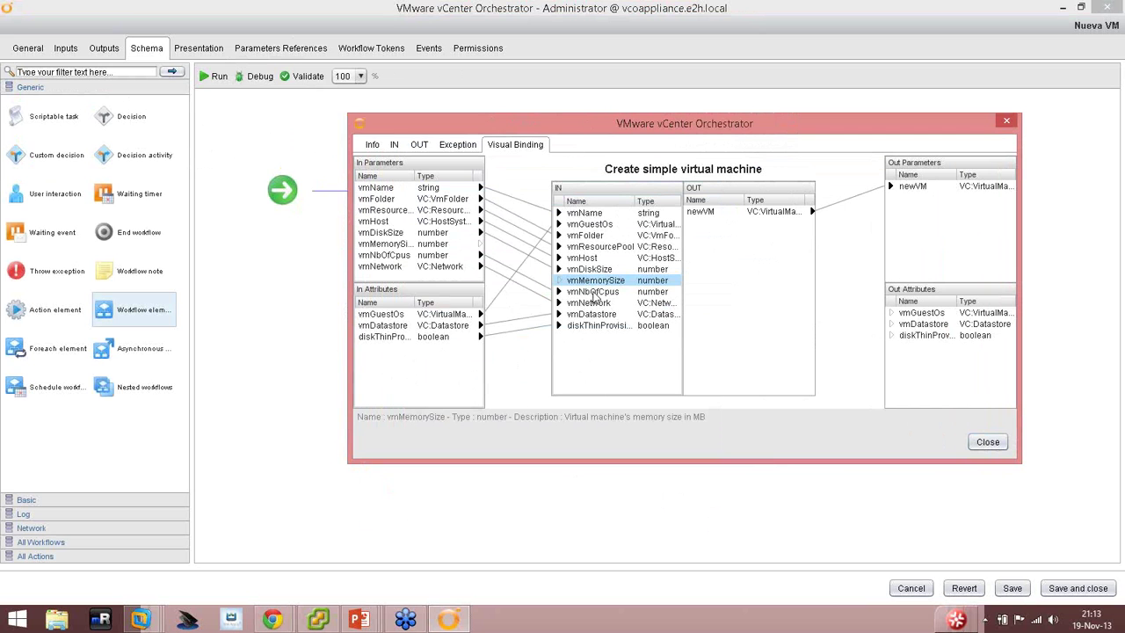
drag(596, 281, 457, 247)
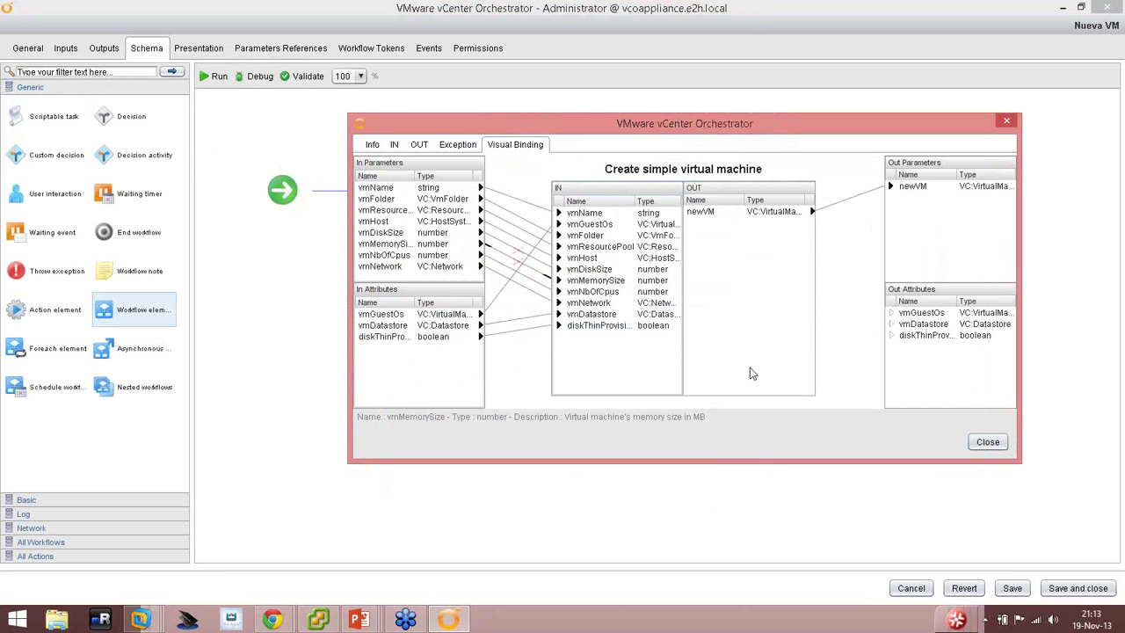
click(988, 444)
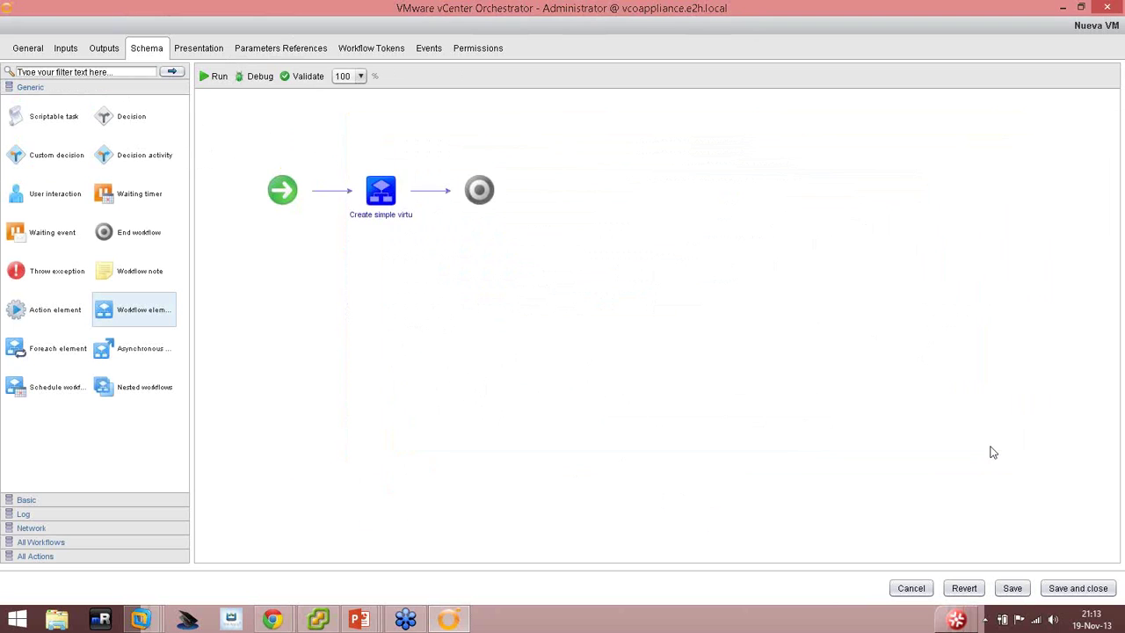
Validate Nueva VM, then save and close it as an increased version
click(303, 78)
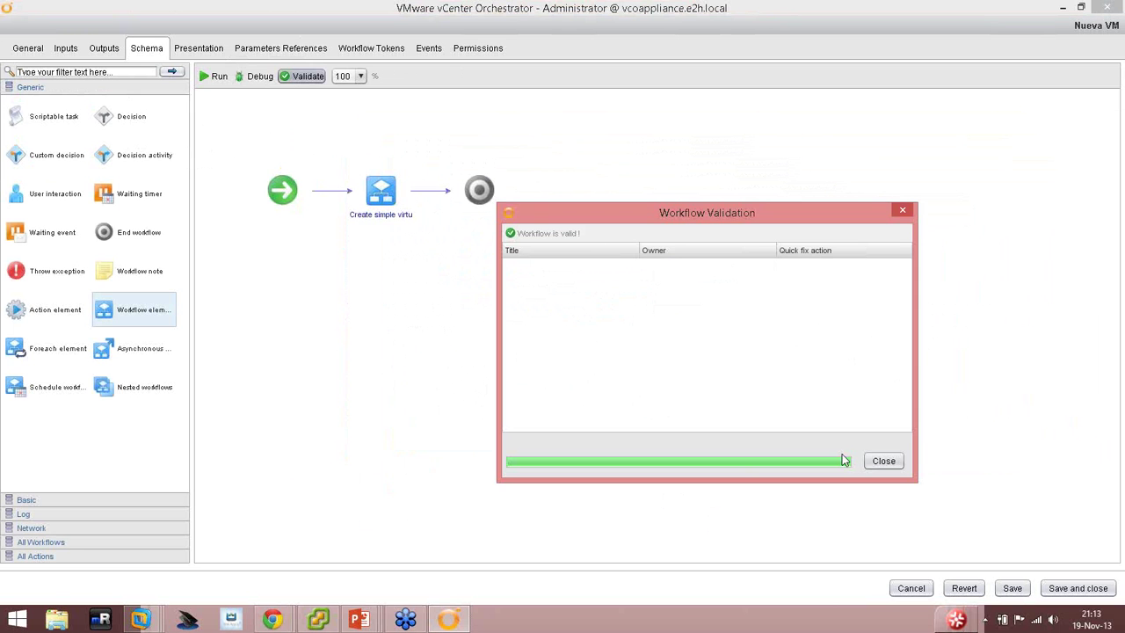
click(884, 460)
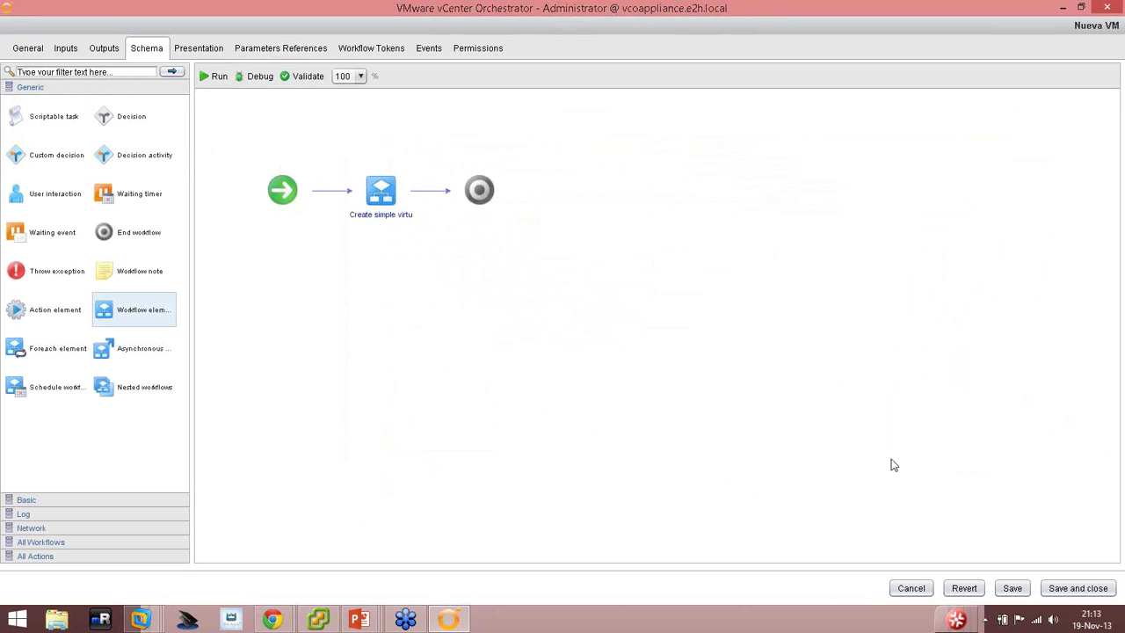
click(1078, 588)
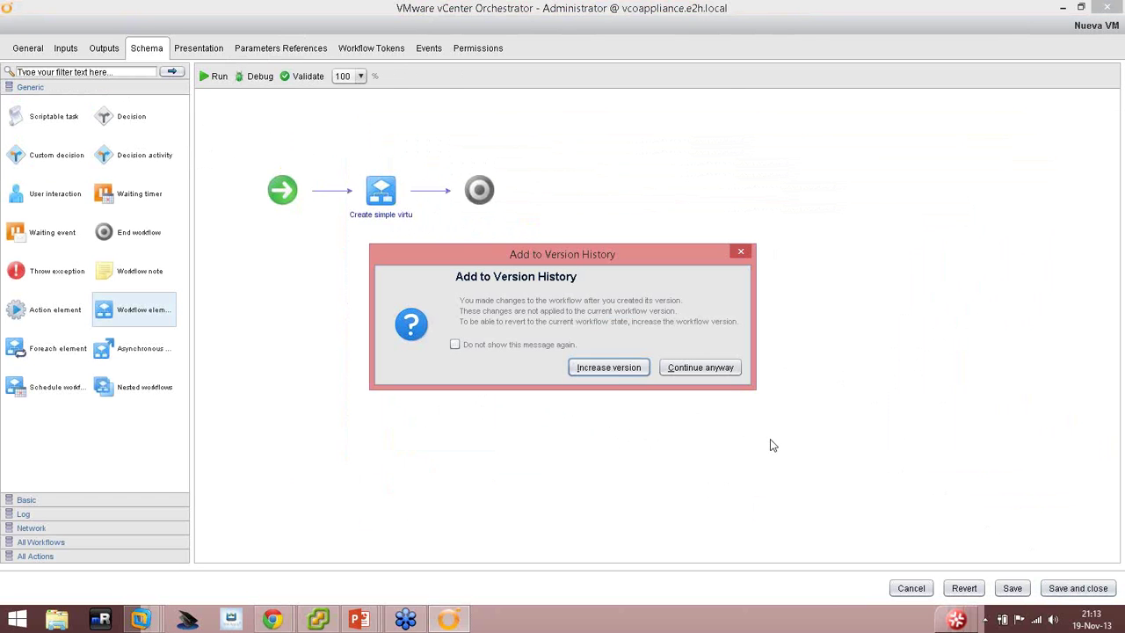
key(Return)
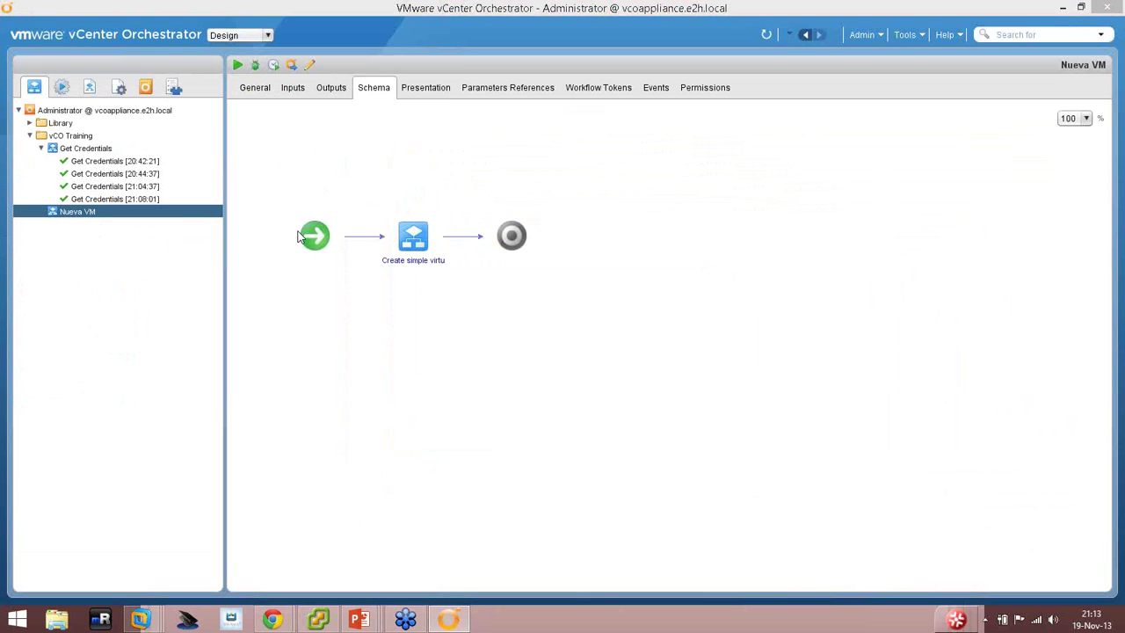
Start a Nueva VM run with VM name 'test' and the PMI vm folder
click(241, 66)
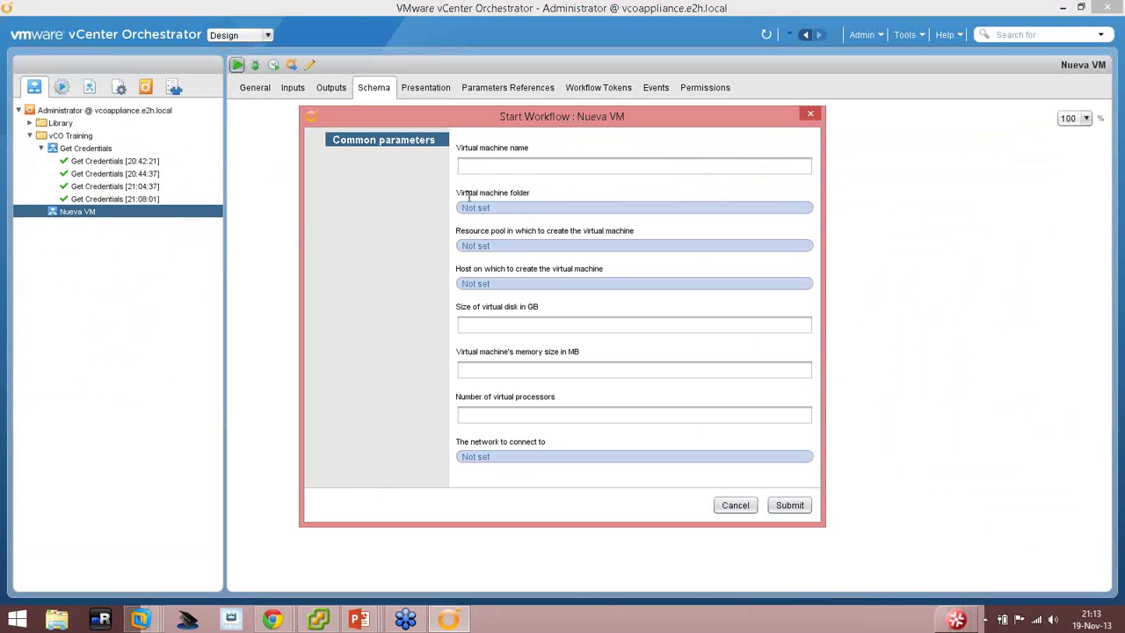
click(521, 166)
text(test)
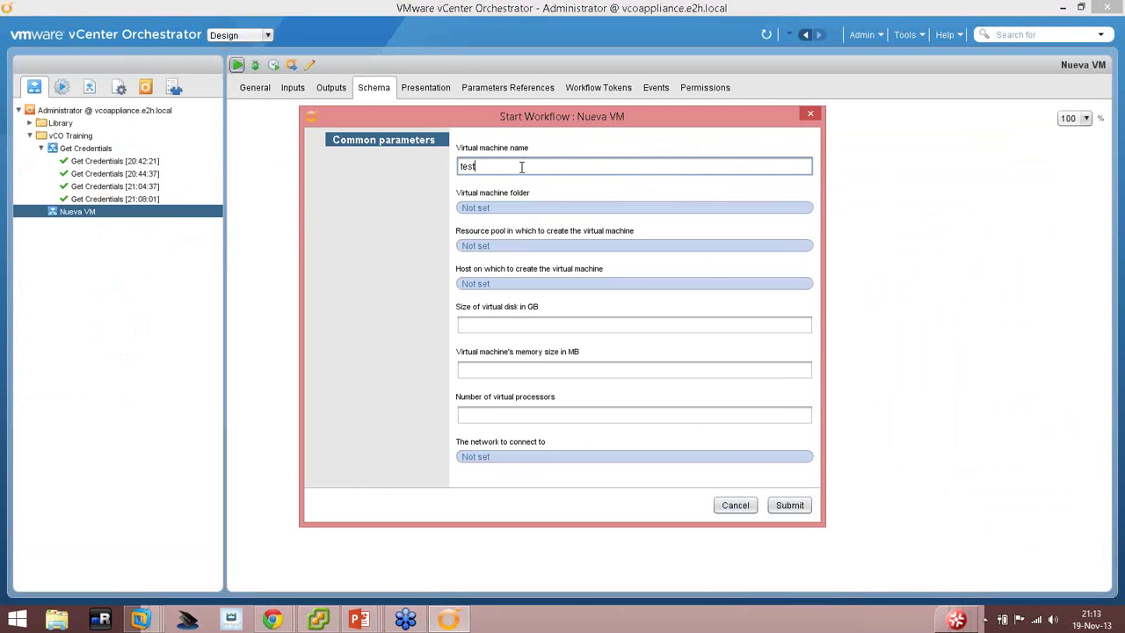
click(486, 209)
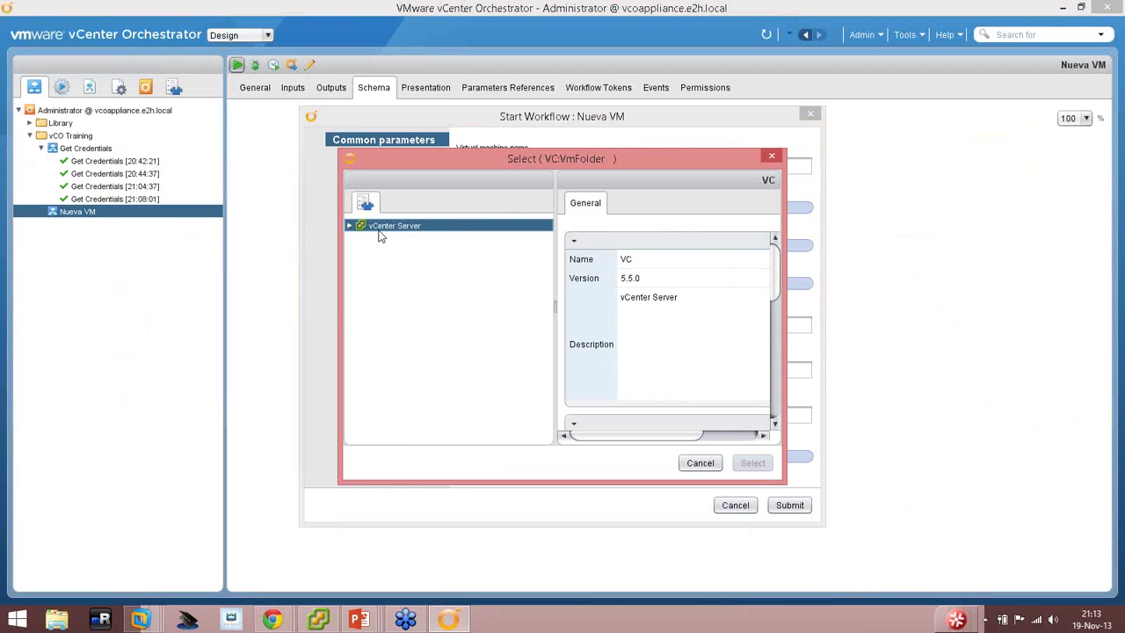
double_click(380, 232)
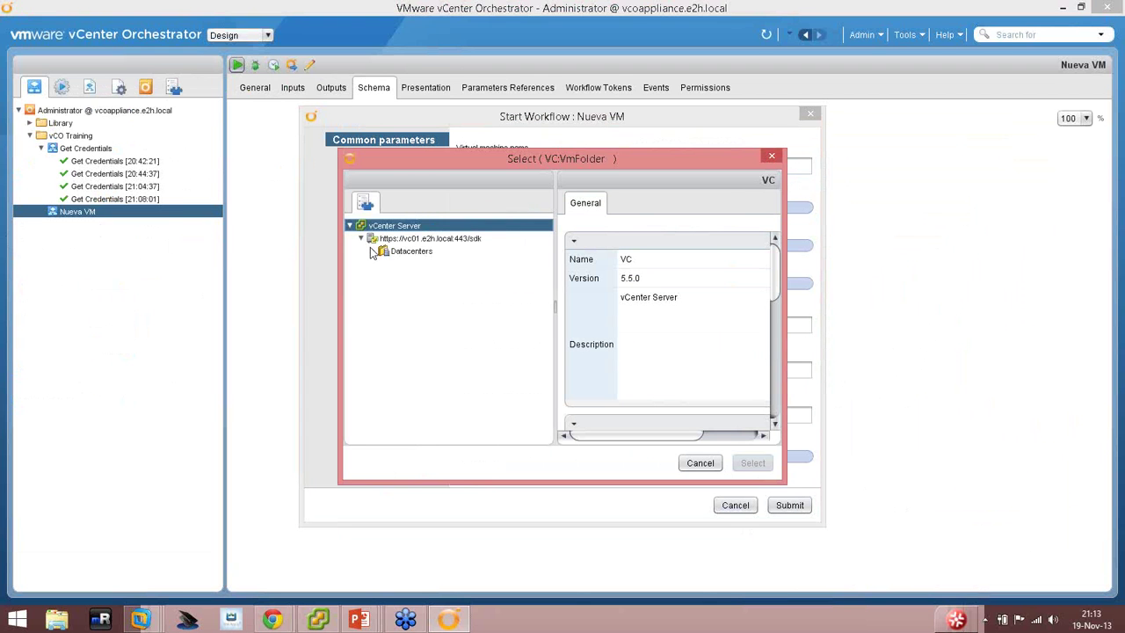
click(372, 252)
click(383, 264)
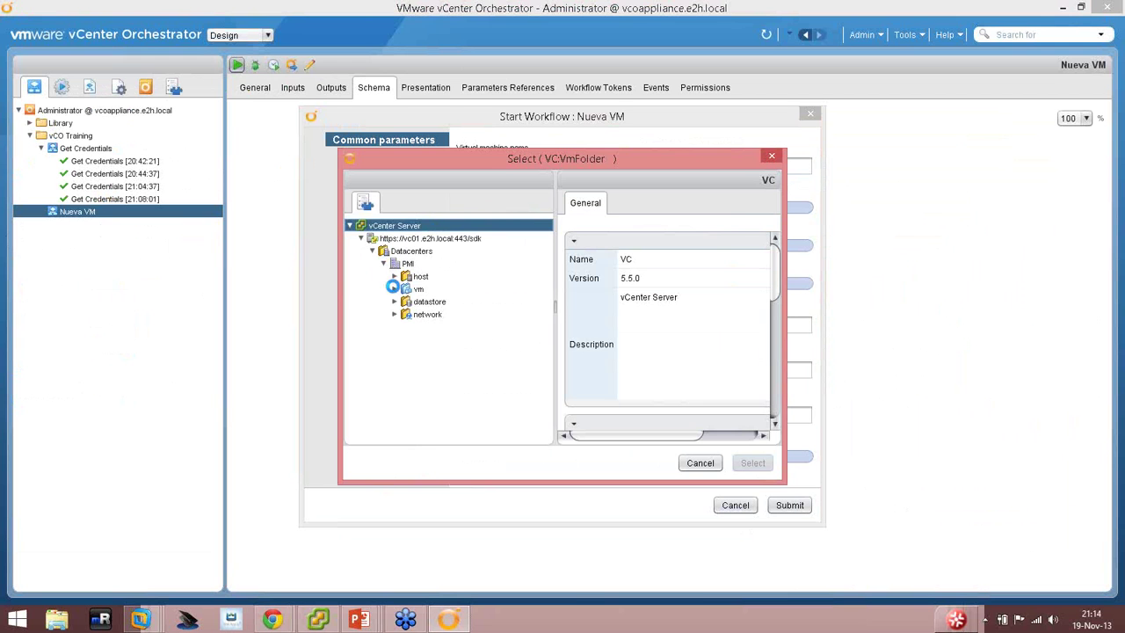
click(418, 289)
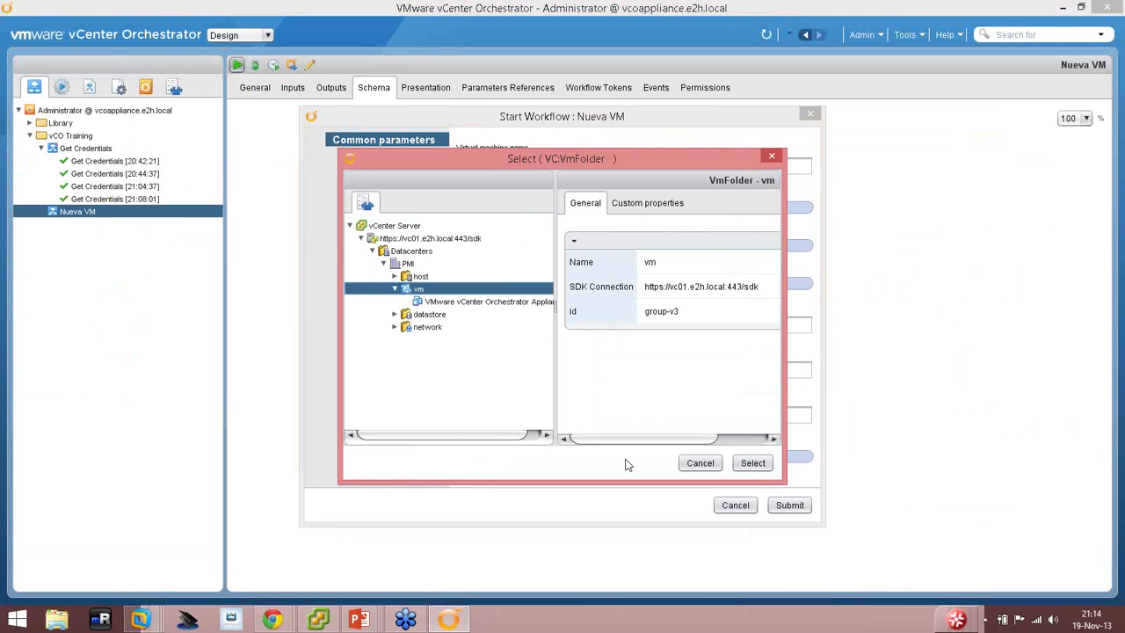
double_click(495, 290)
Set the resource pool to Resources under host esxi01.e2h.local
click(484, 245)
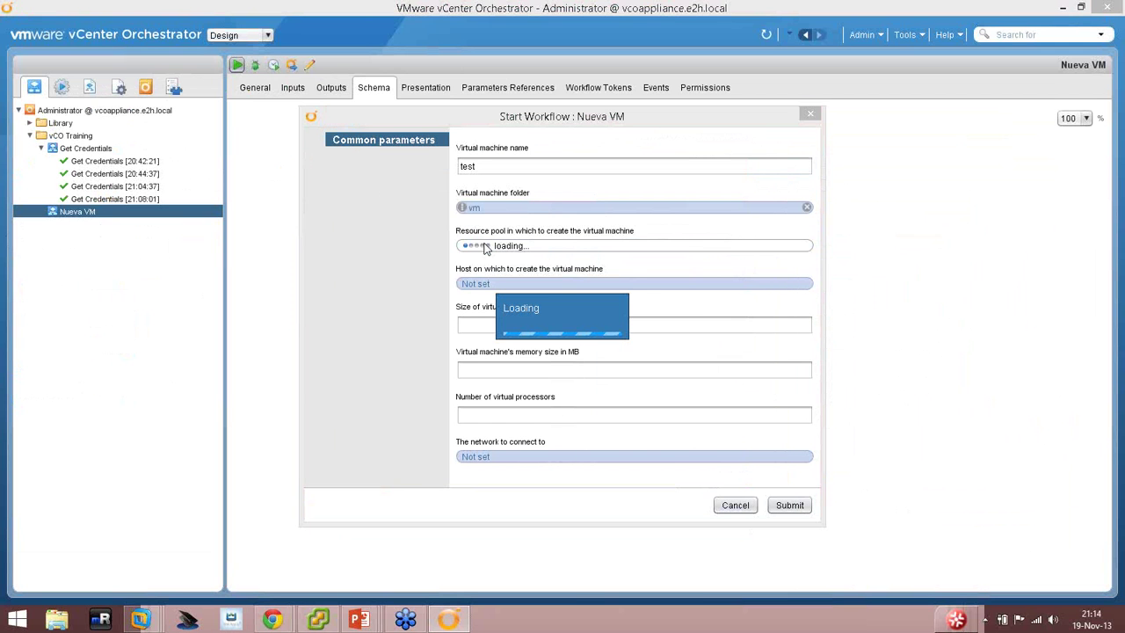
click(350, 226)
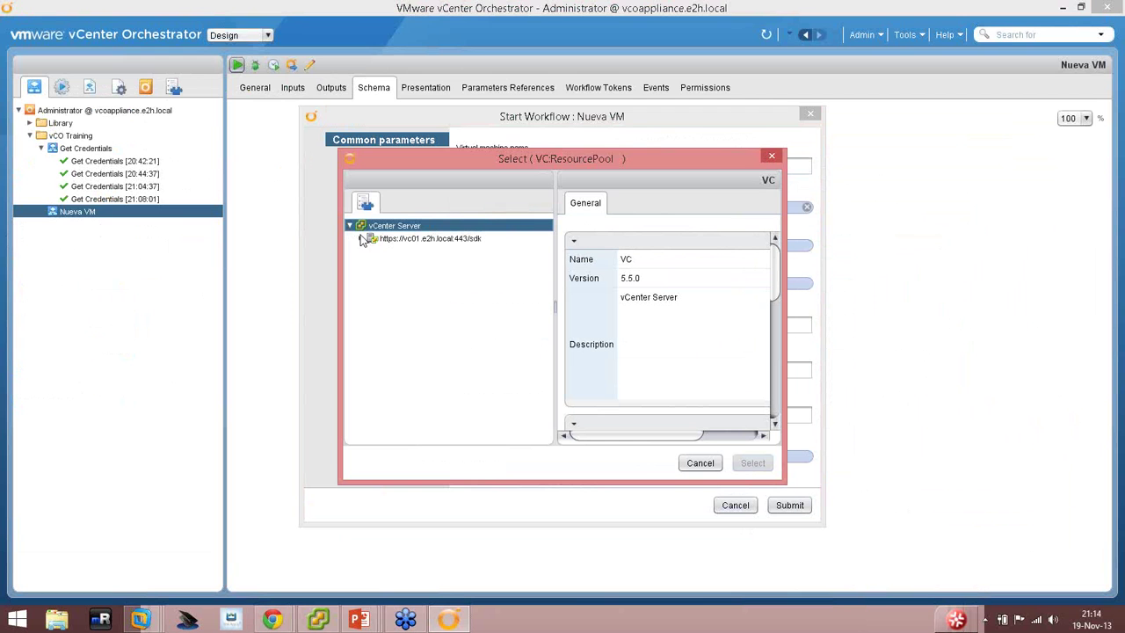
click(361, 238)
click(372, 251)
click(383, 264)
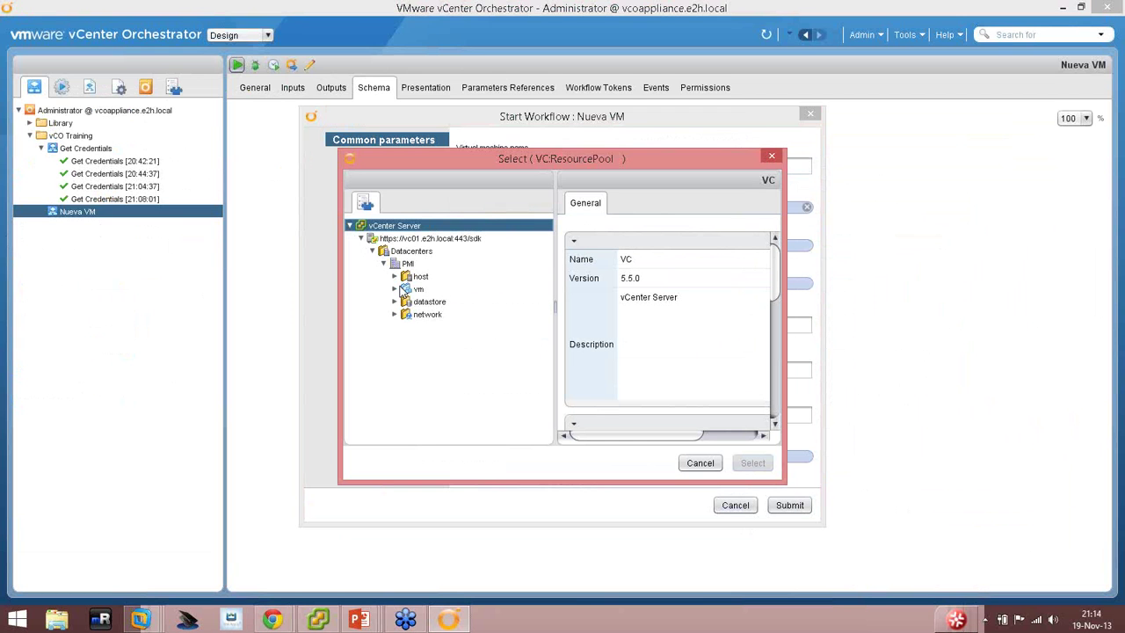
click(394, 276)
click(406, 288)
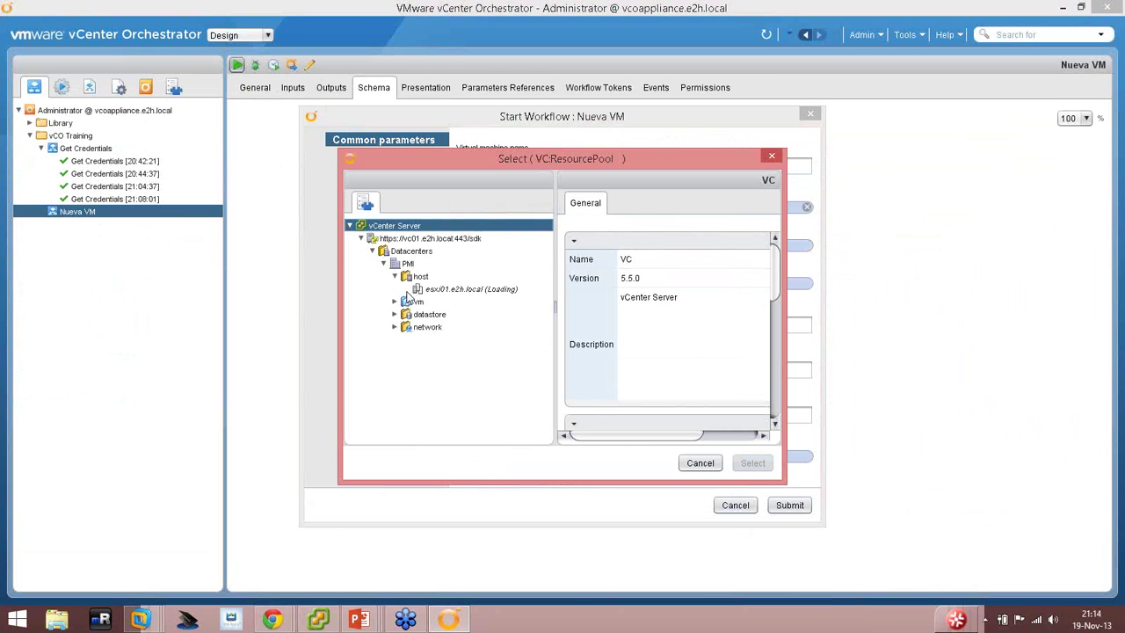
click(453, 340)
click(752, 462)
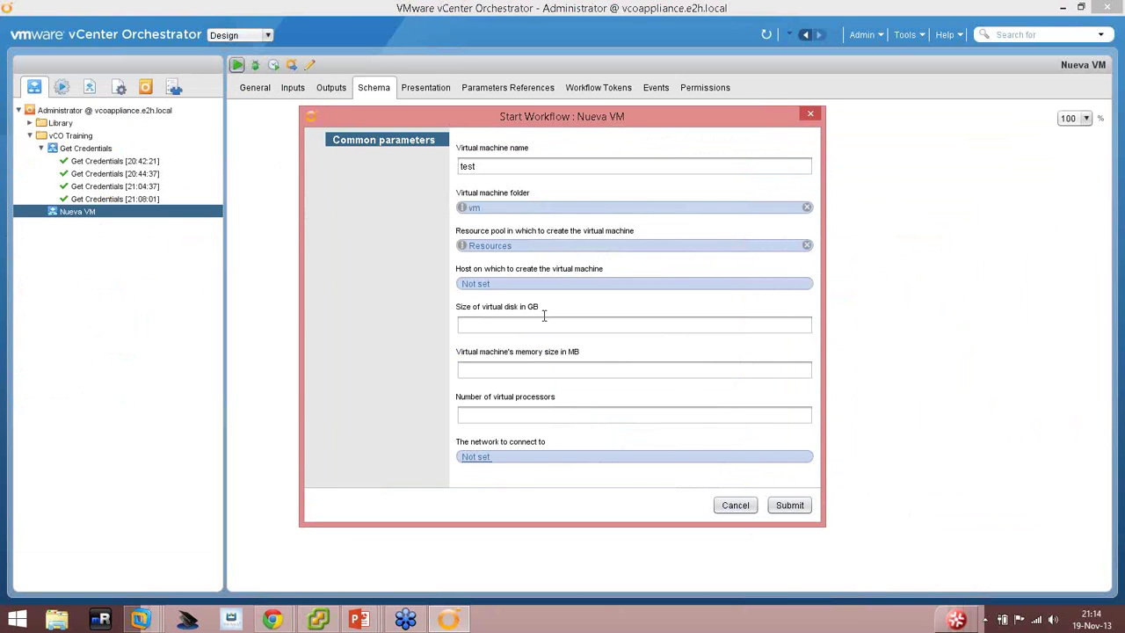
Set the host to esxi01.e2h.local from the PMI host folder
click(484, 286)
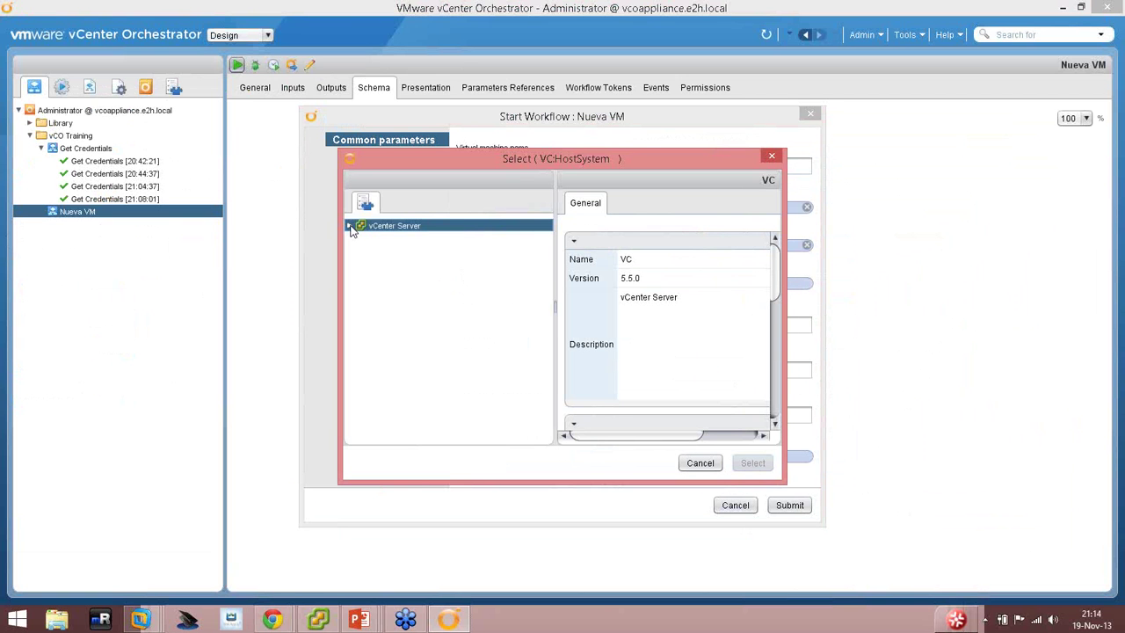
click(350, 226)
click(360, 239)
click(372, 251)
click(383, 264)
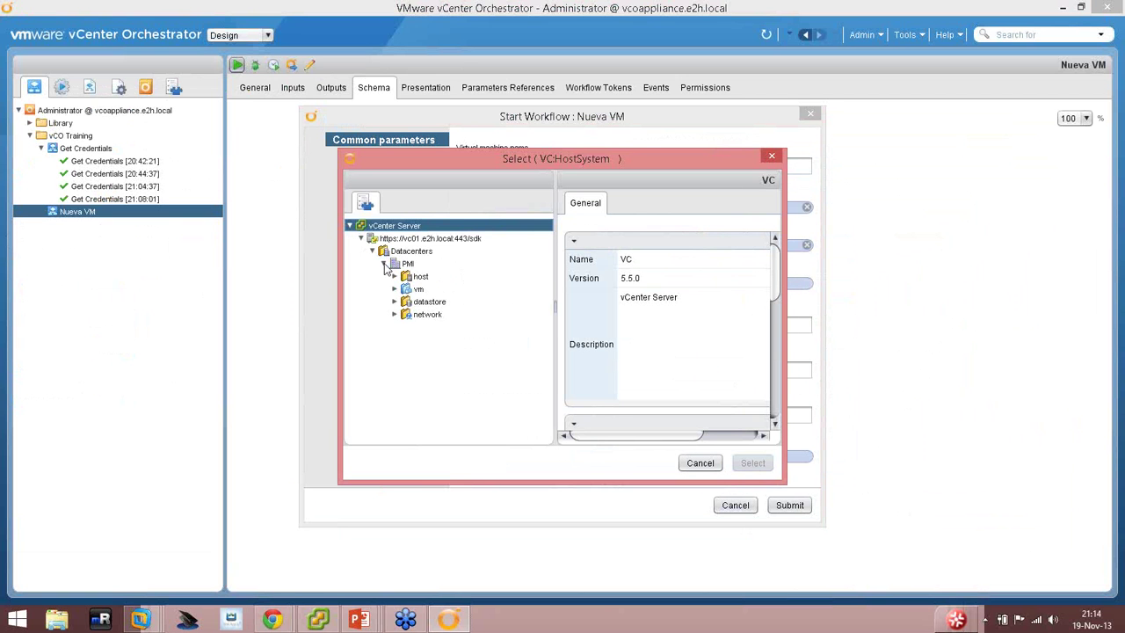
click(395, 276)
click(420, 292)
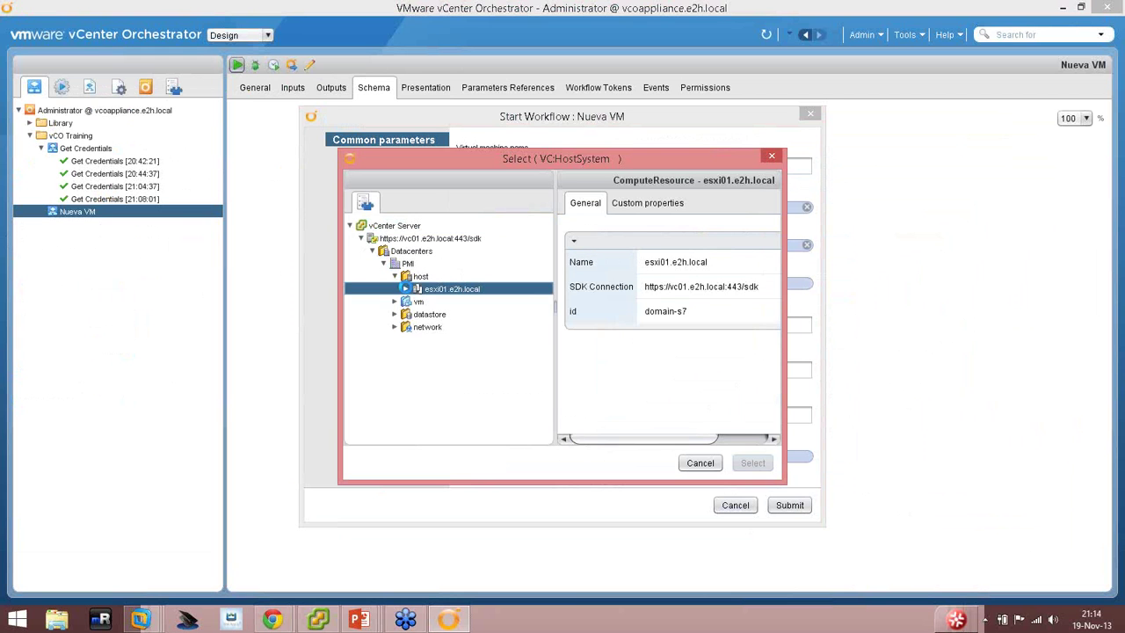
click(406, 289)
click(445, 302)
click(752, 462)
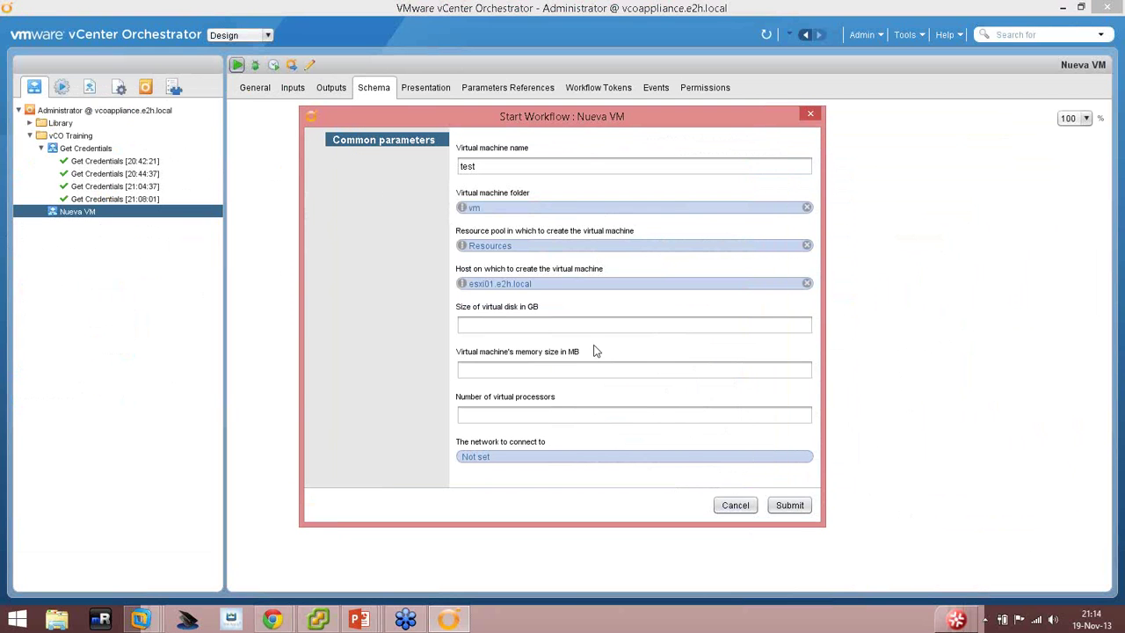
Enter disk size 40, memory size 40 and 1 processor
click(557, 327)
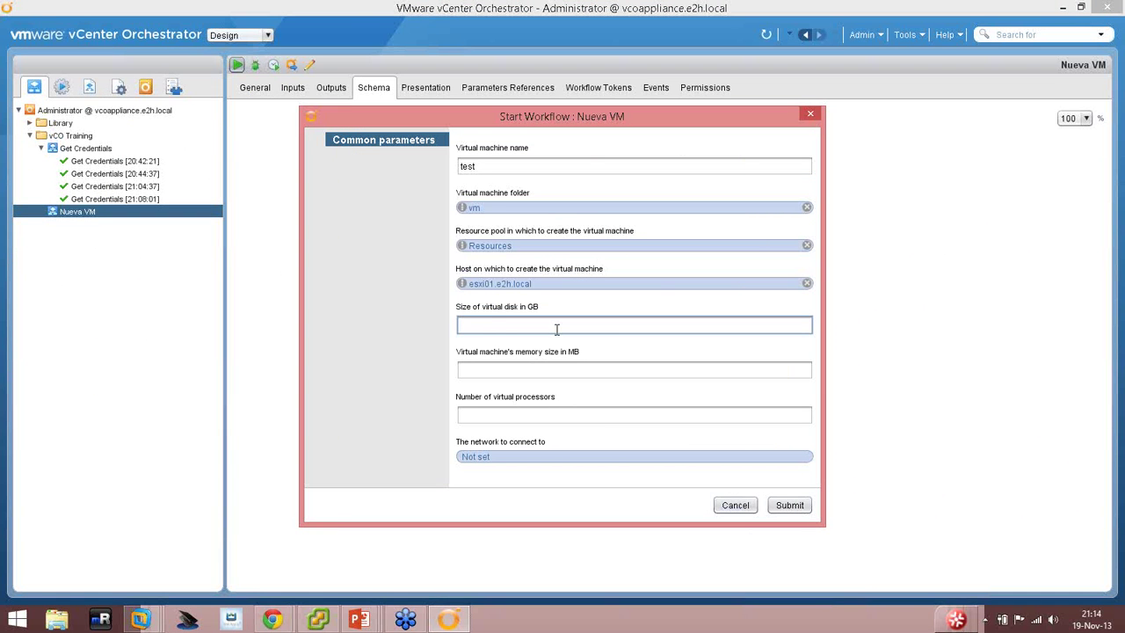
text(40)
click(539, 377)
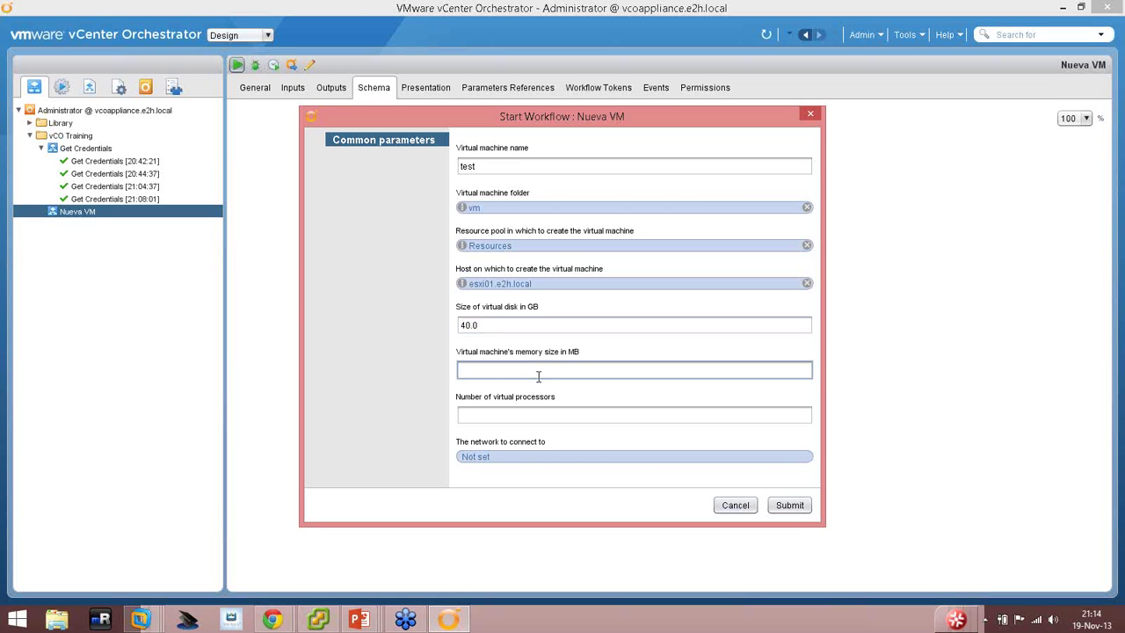
text(40)
click(521, 414)
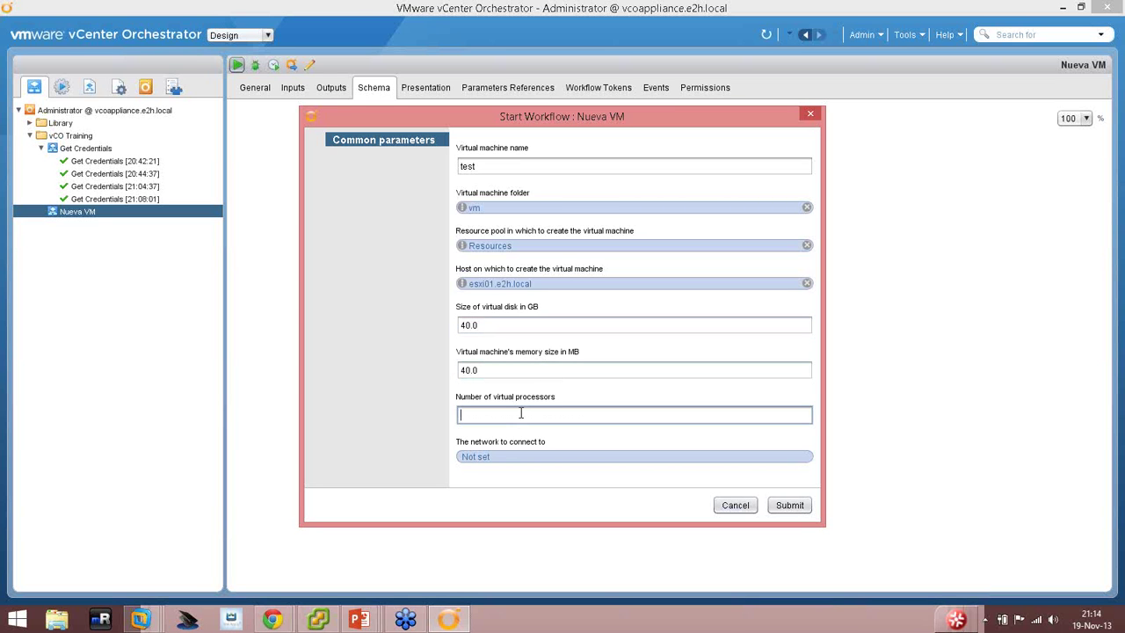
text(1)
Choose VM Network from the PMI network folder and submit the run
click(476, 459)
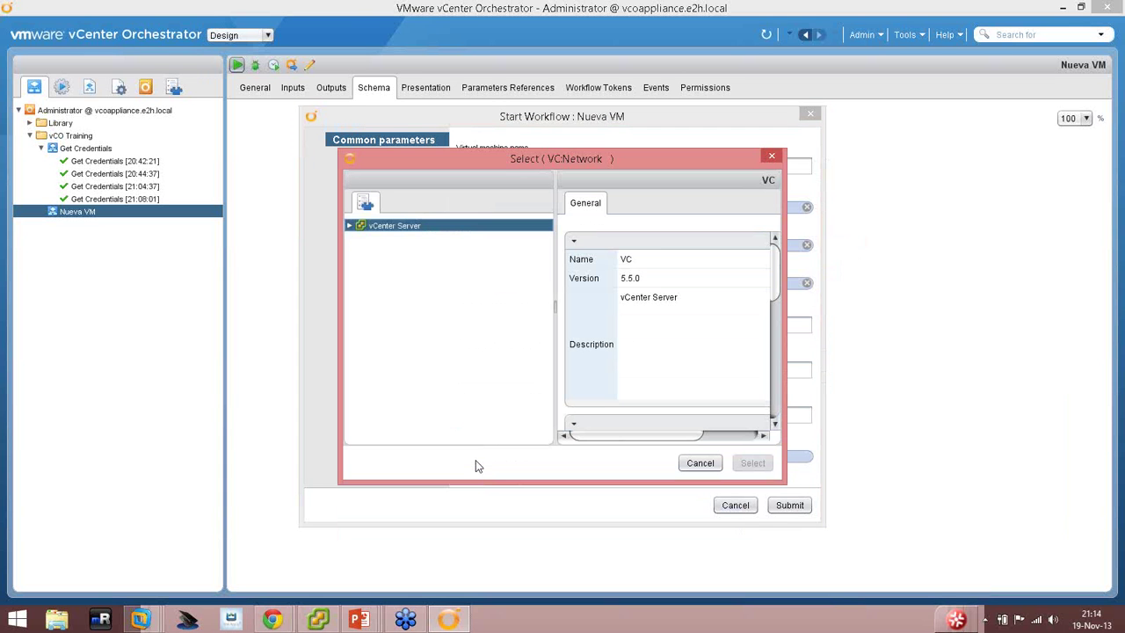
click(349, 226)
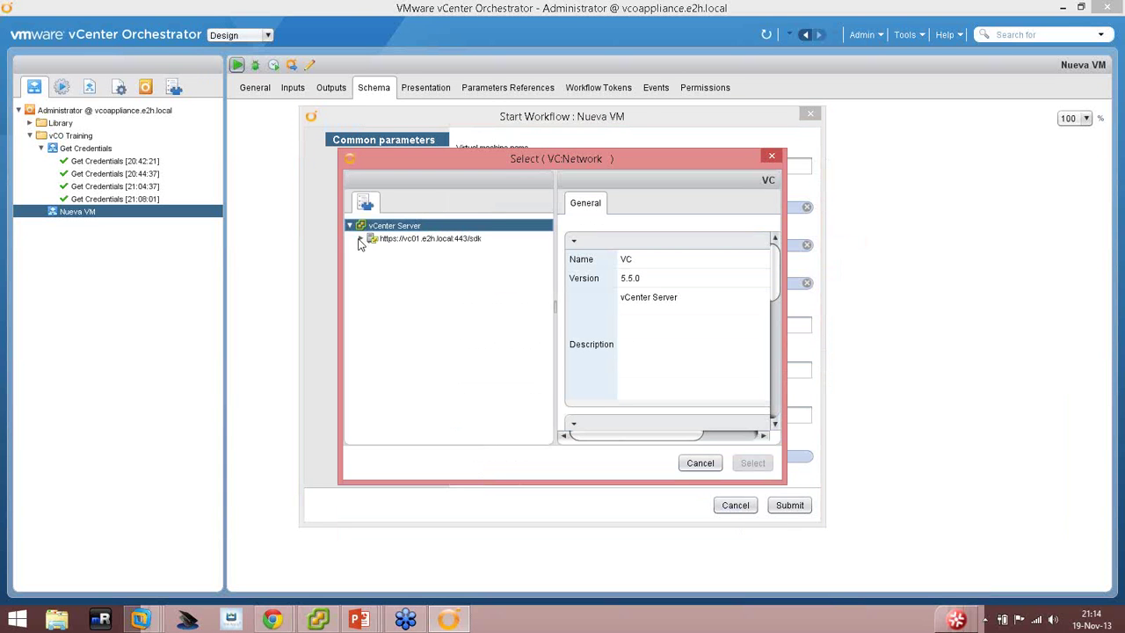
click(359, 240)
click(371, 251)
click(383, 264)
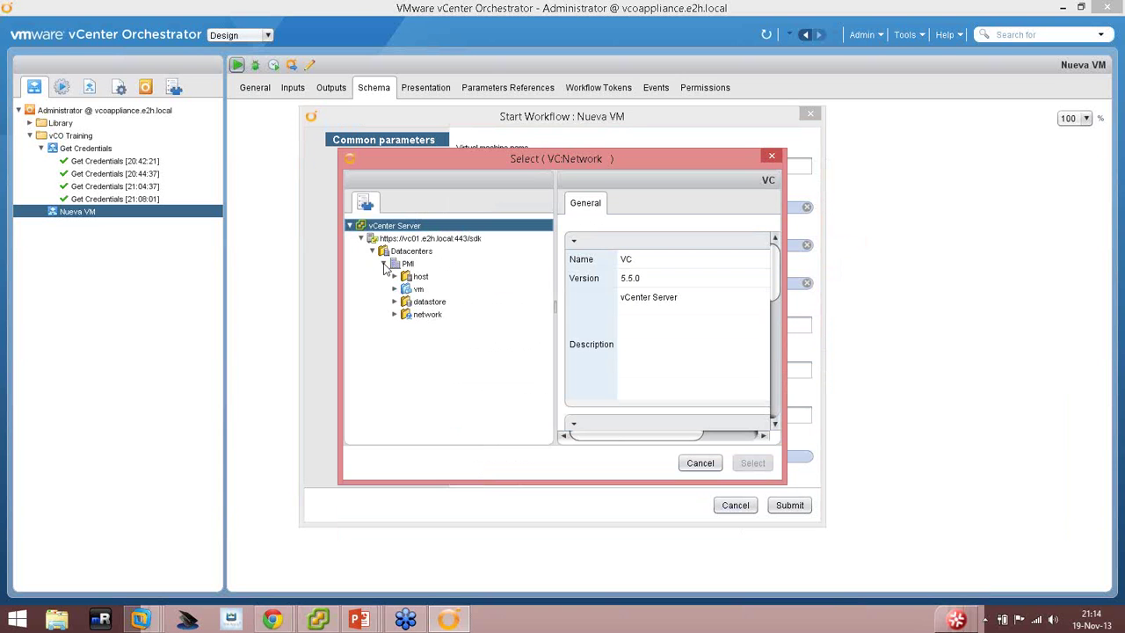
click(396, 314)
click(435, 327)
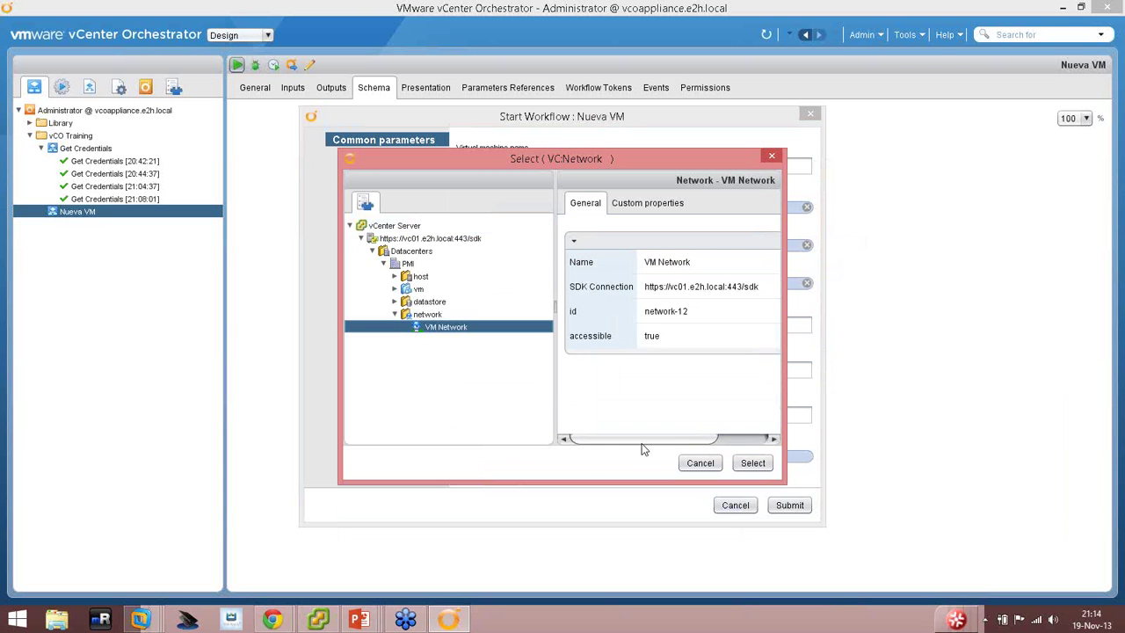
click(752, 462)
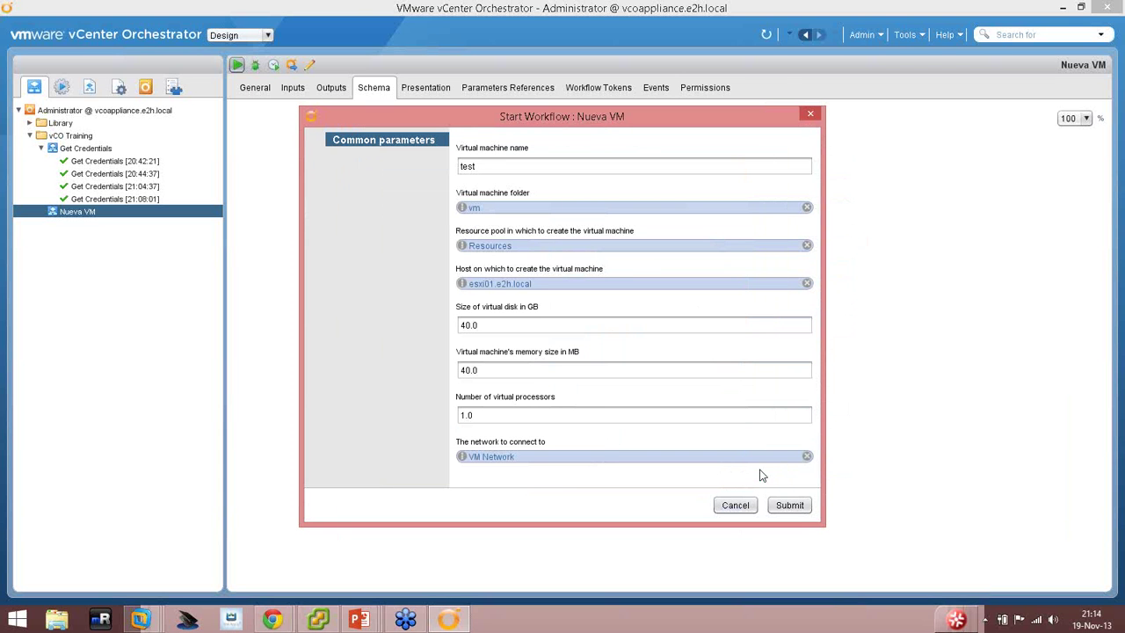
click(789, 506)
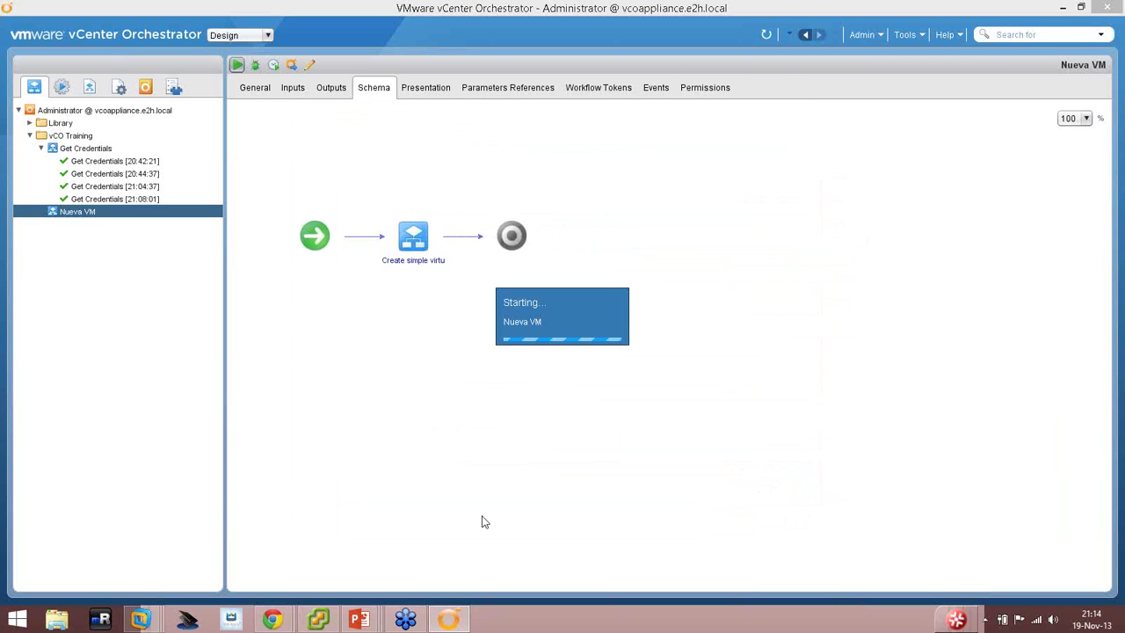
mouse_move(315, 626)
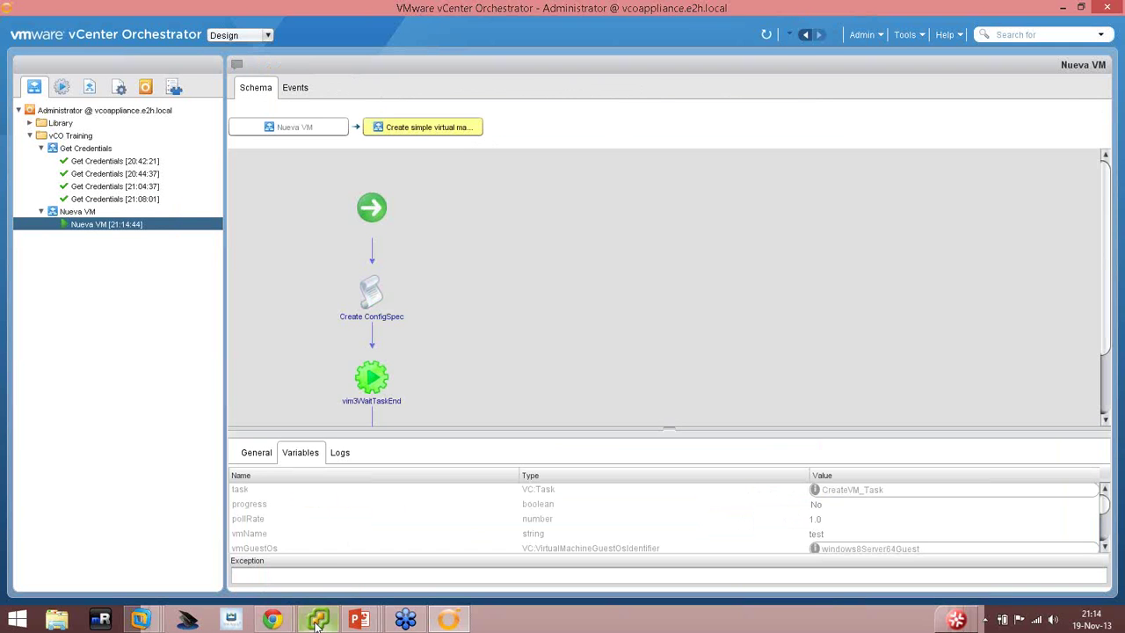
In vSphere Client, expand Recent Tasks and select the failed Create virtual machine task's disk-space error
click(317, 622)
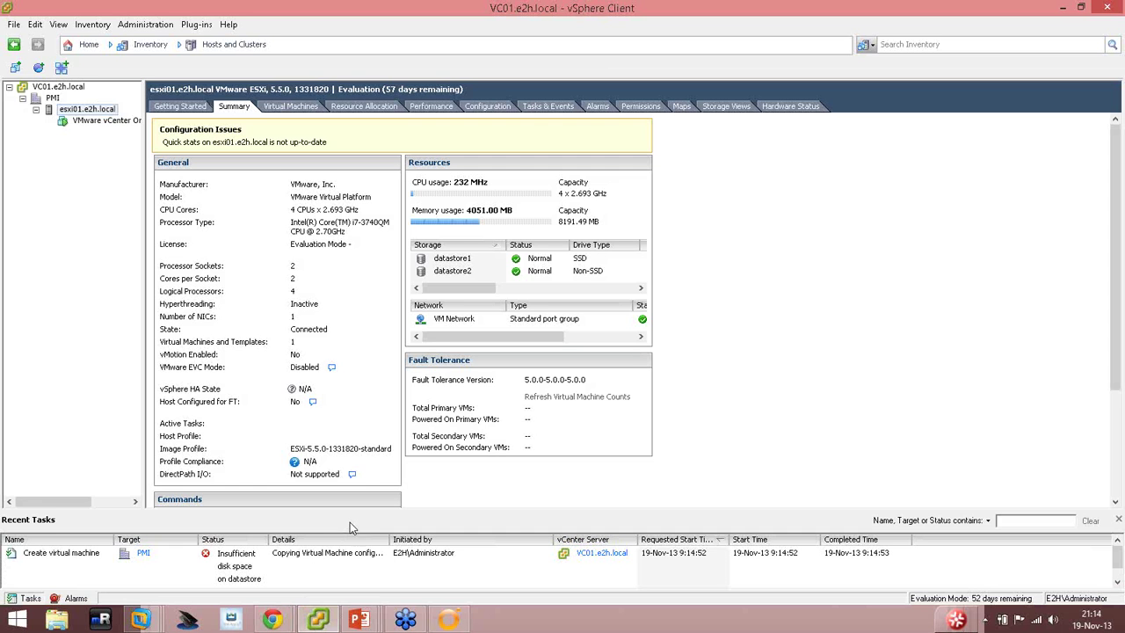
drag(355, 511, 378, 411)
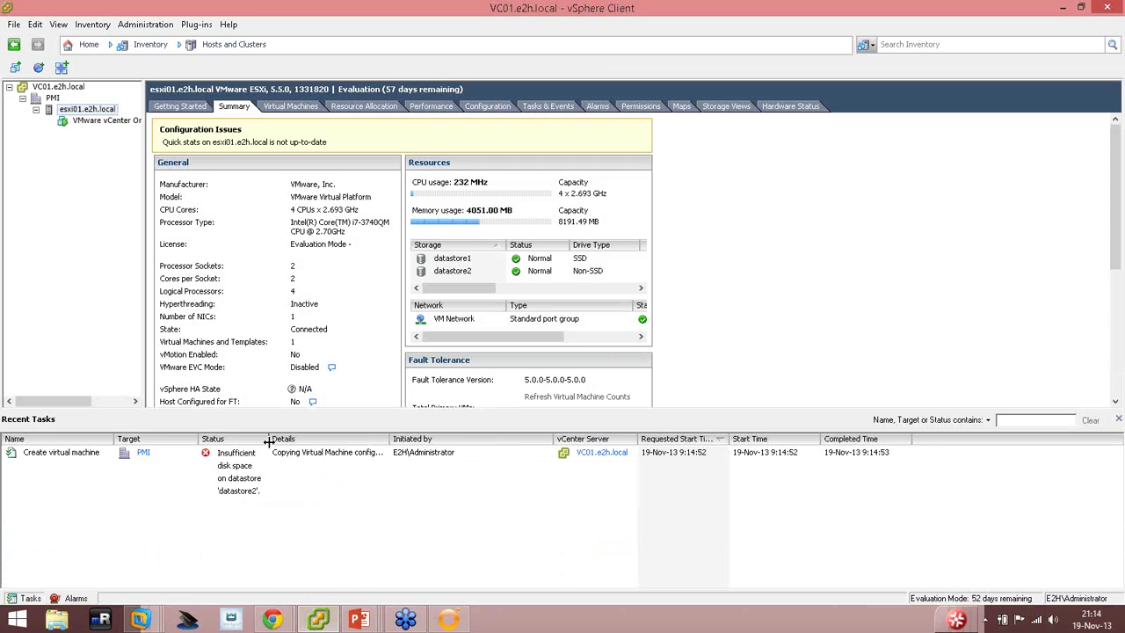
double_click(269, 440)
click(276, 463)
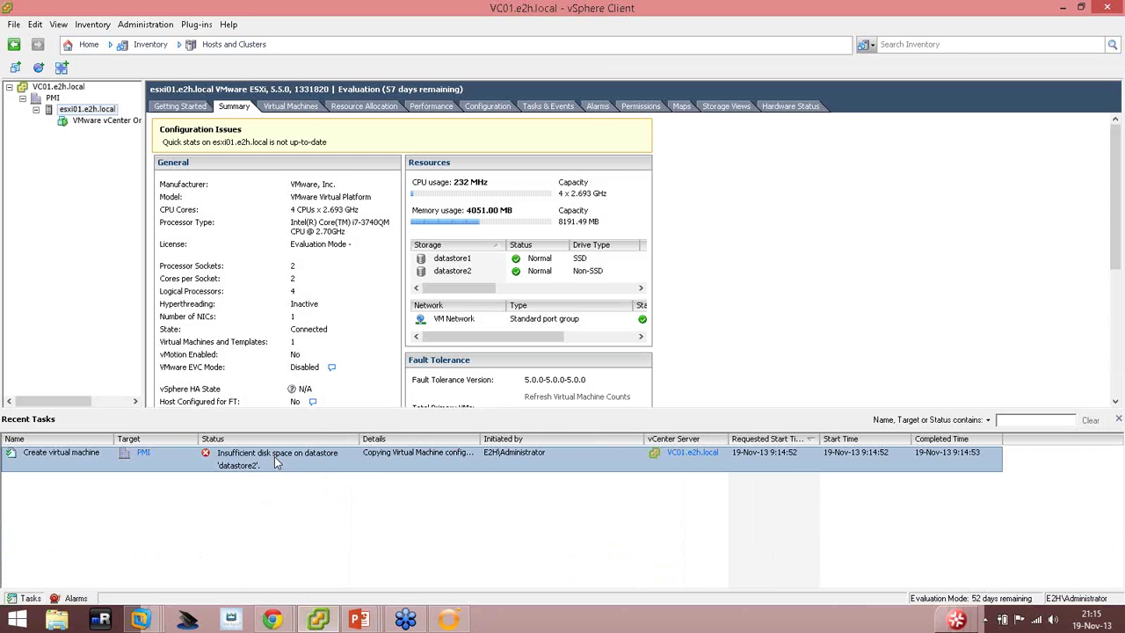
key(alt+Tab)
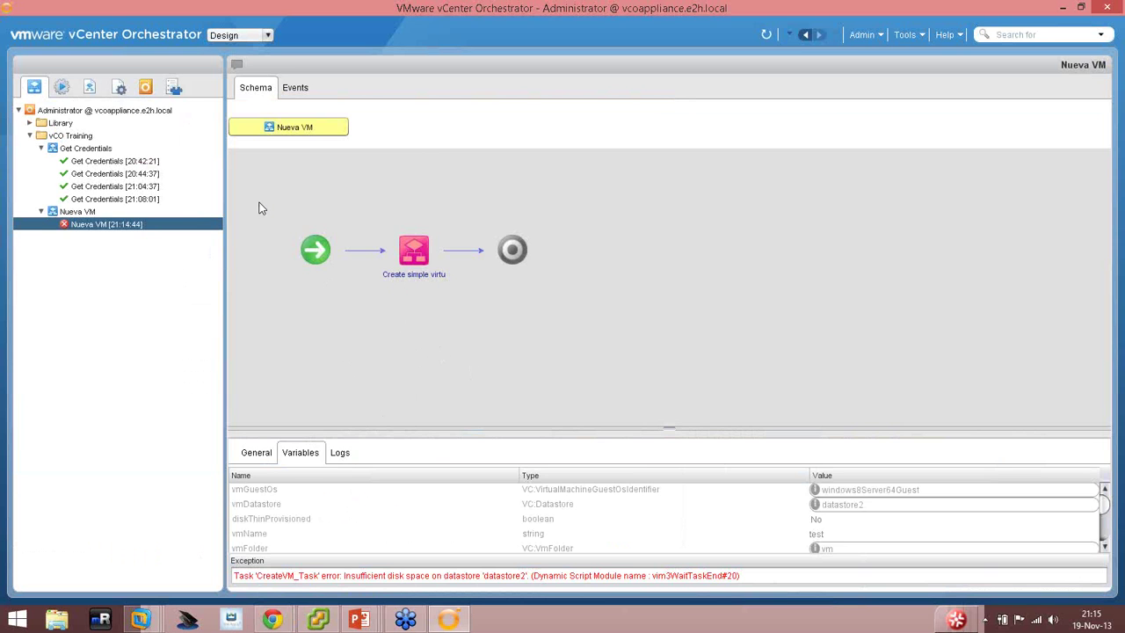
Read the failed Nueva VM run's disk-space error, then select the workflow's diskThinProvisioned attribute
click(99, 214)
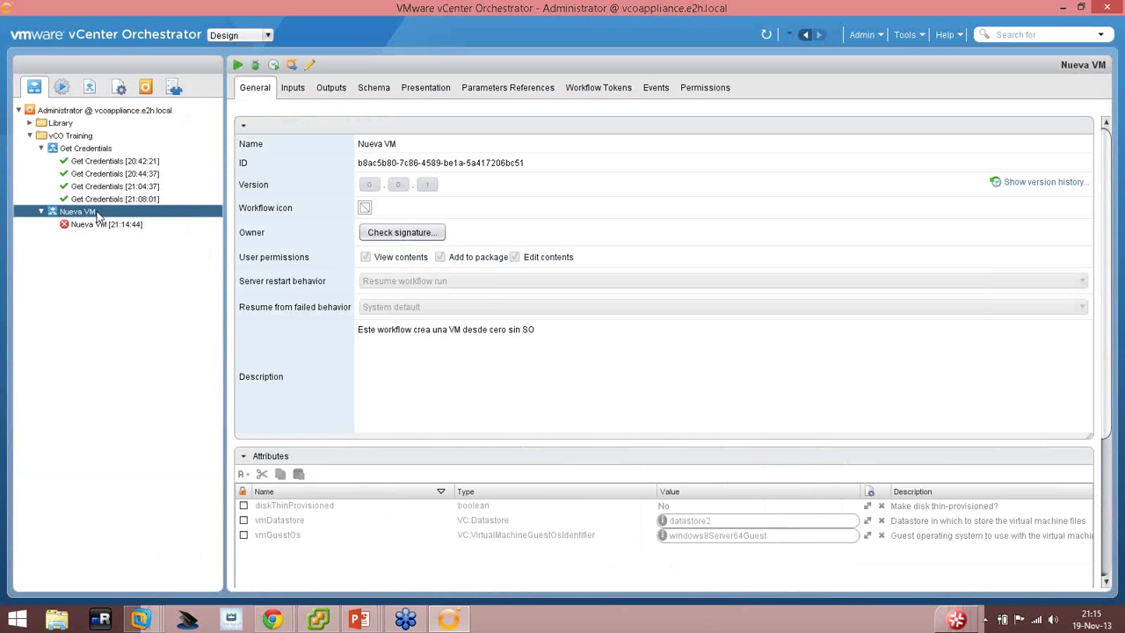
click(114, 224)
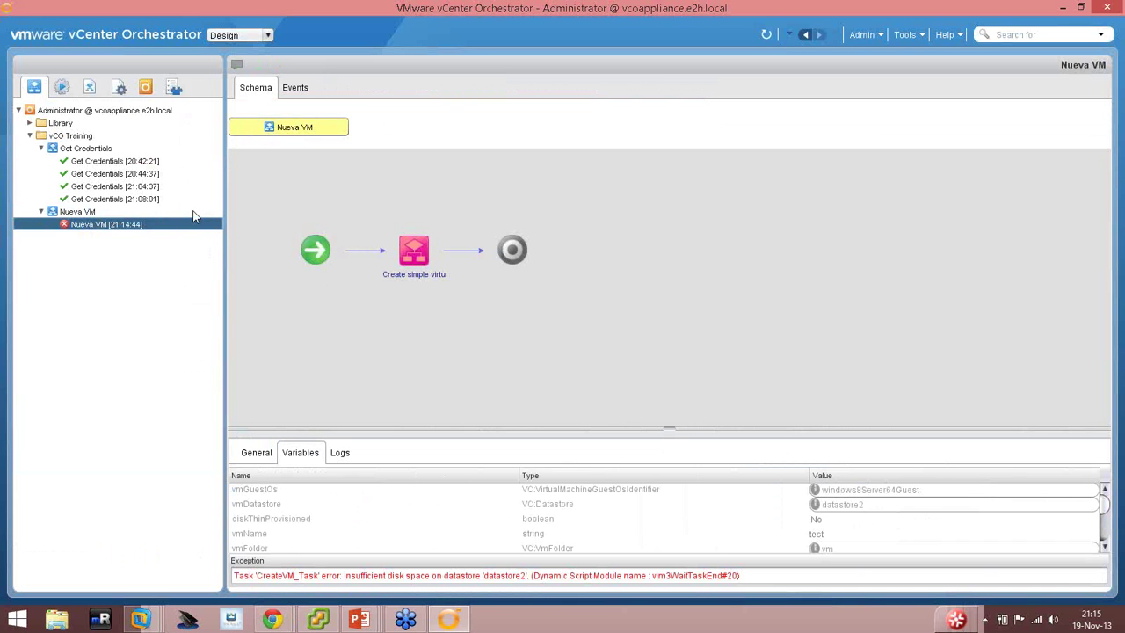
click(88, 212)
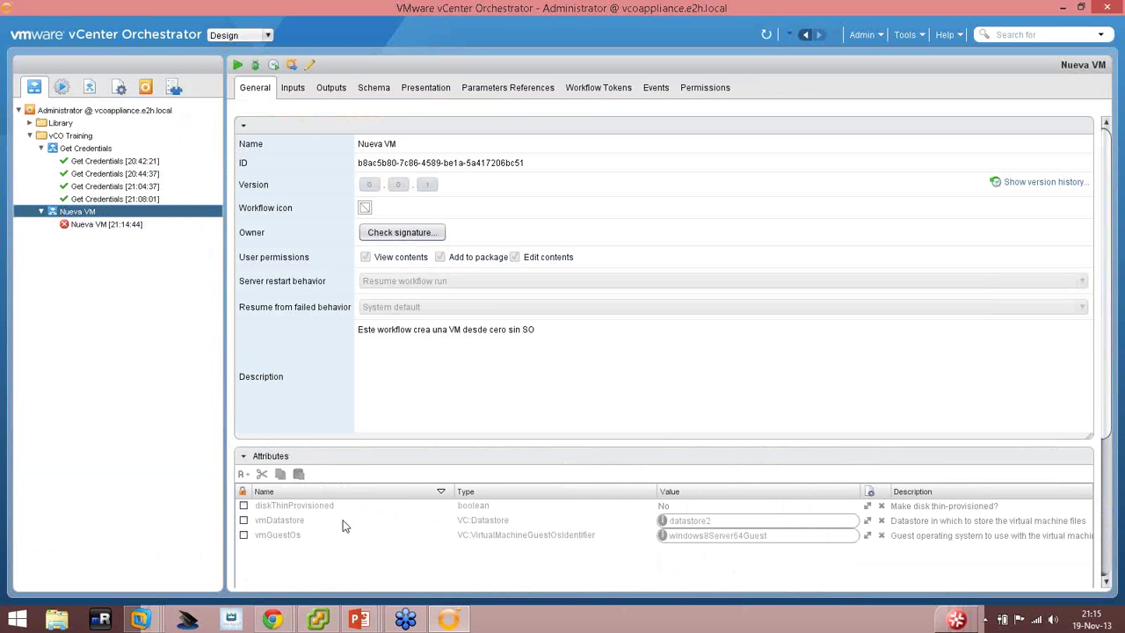
click(666, 507)
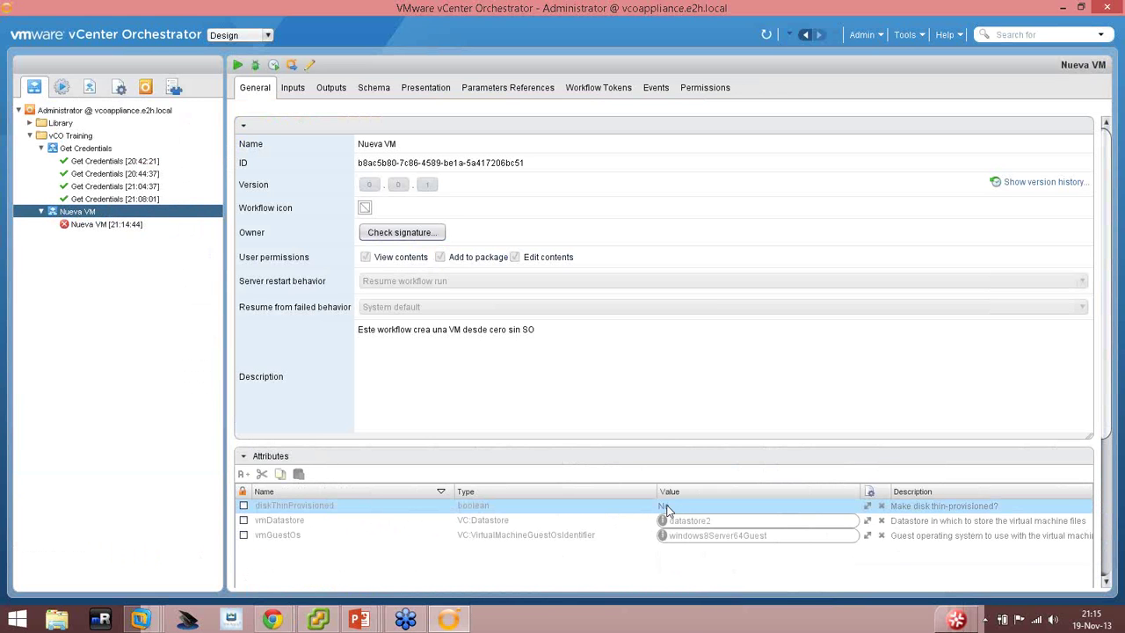
Change diskThinProvisioned to Yes and save Nueva VM as new version 0.0.2
click(309, 65)
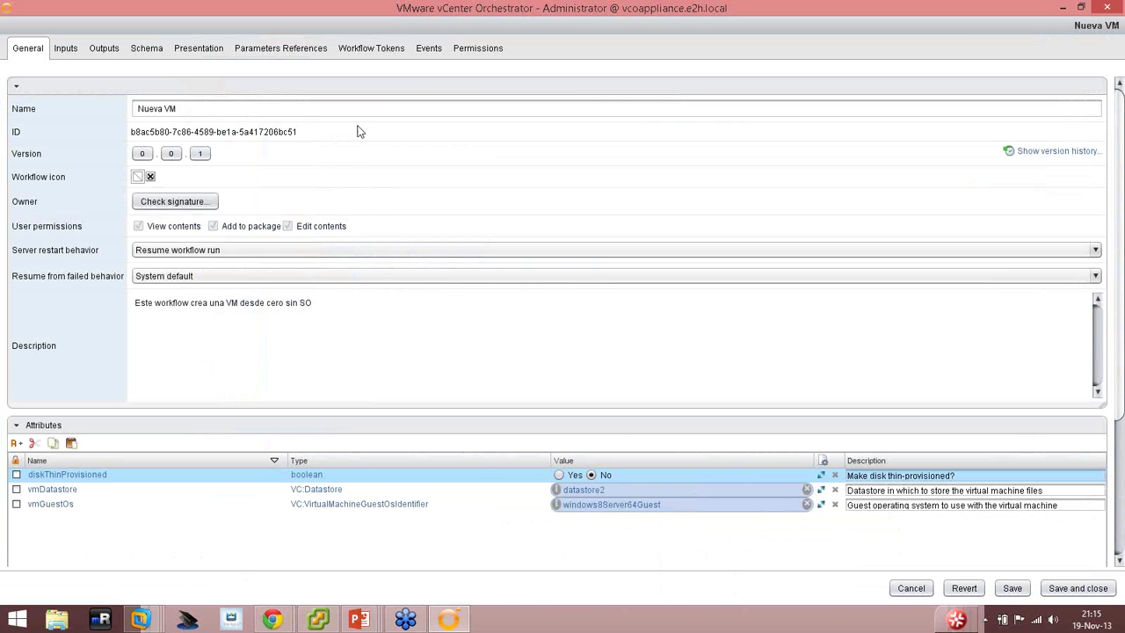
click(561, 474)
click(1068, 586)
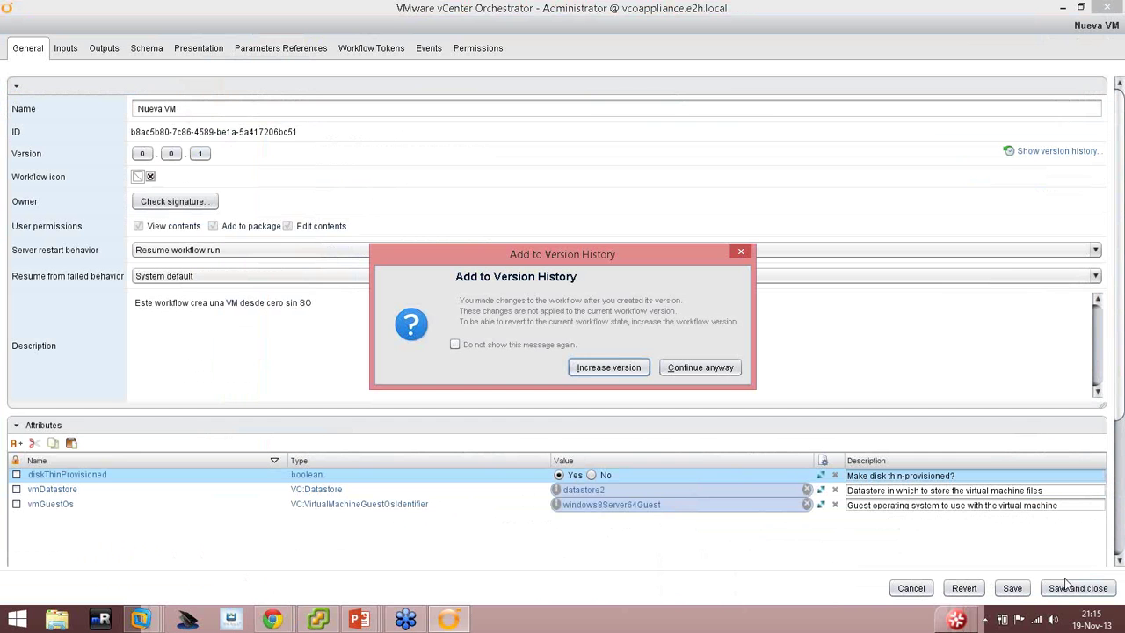
click(603, 369)
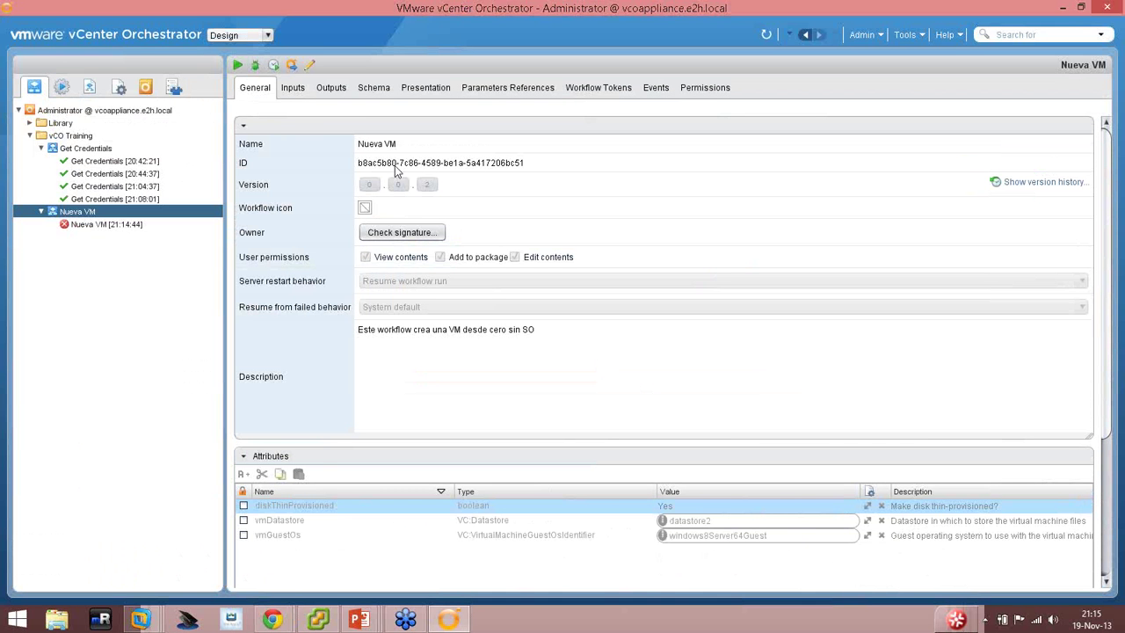
Schedule a Nueva VM run starting Nov 19, 2013 at 9:17:00 PM with No recurrence
click(275, 66)
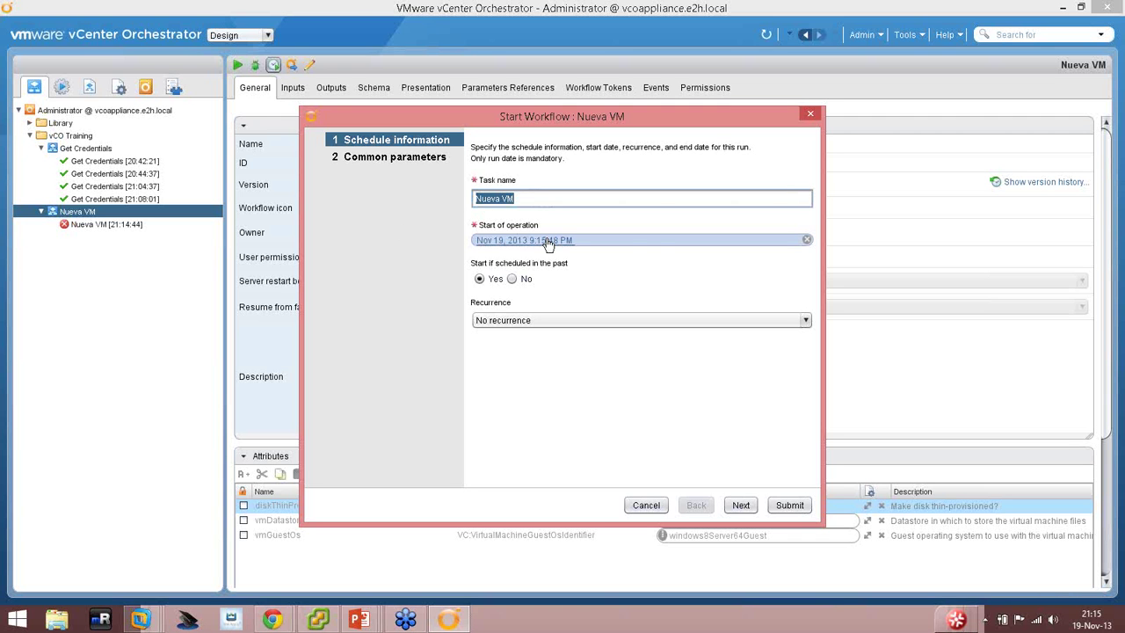
click(626, 249)
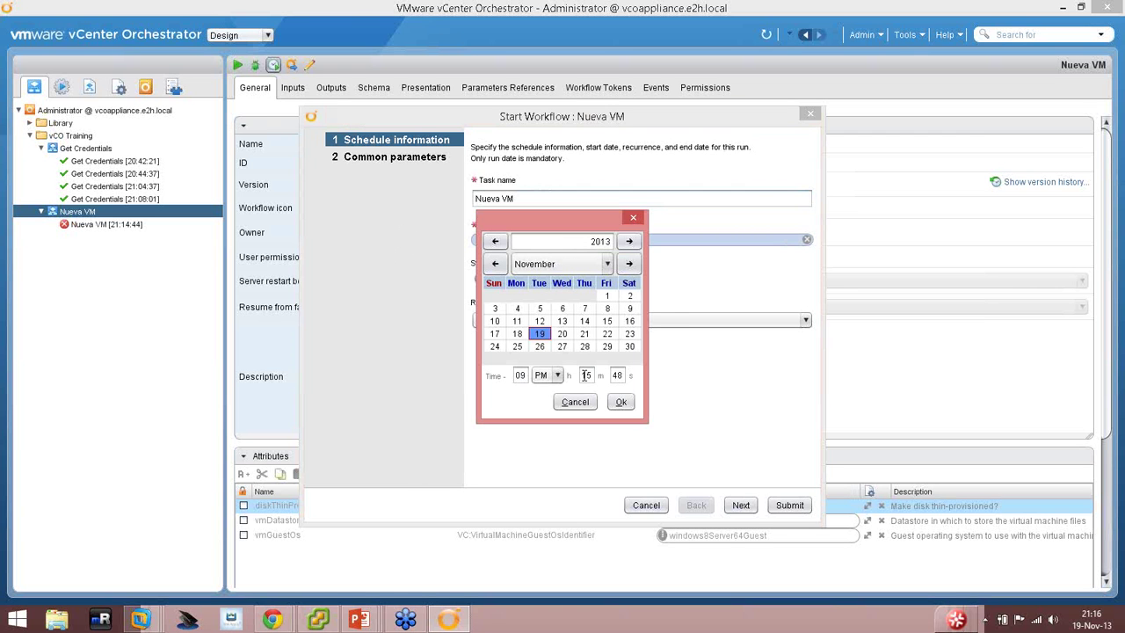
double_click(586, 375)
text(17)
double_click(617, 376)
text(00)
click(622, 402)
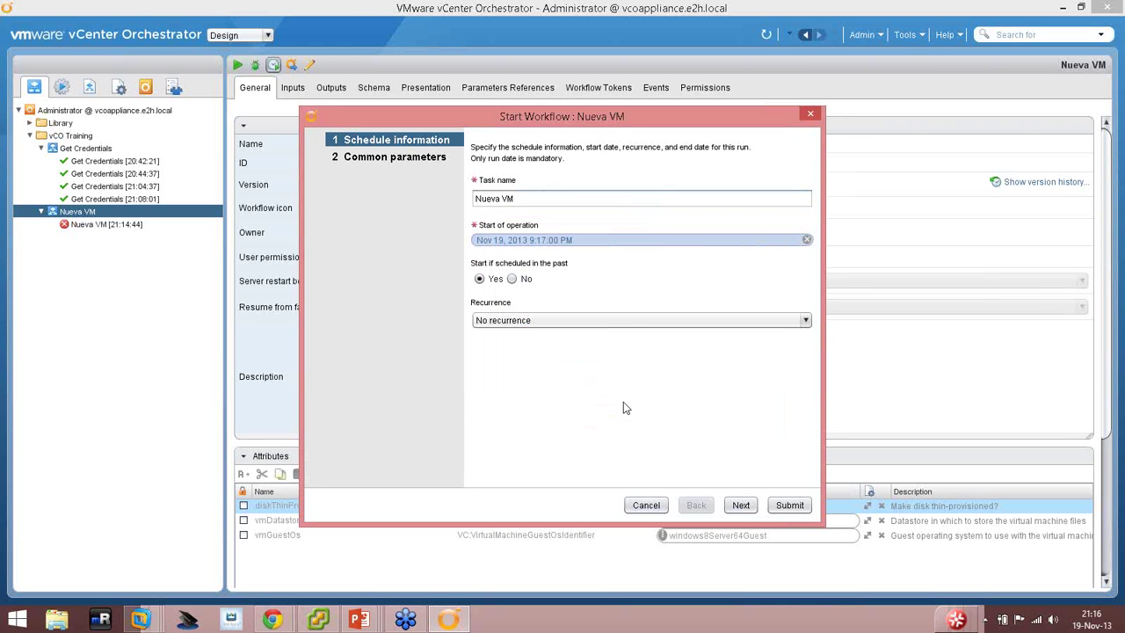
click(532, 322)
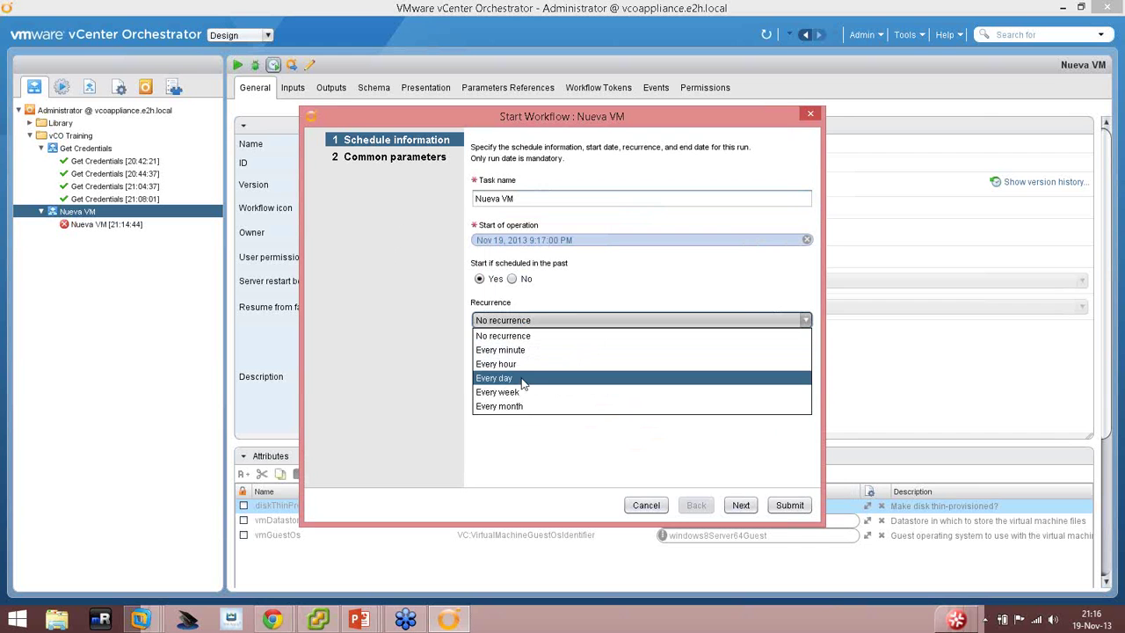
click(524, 443)
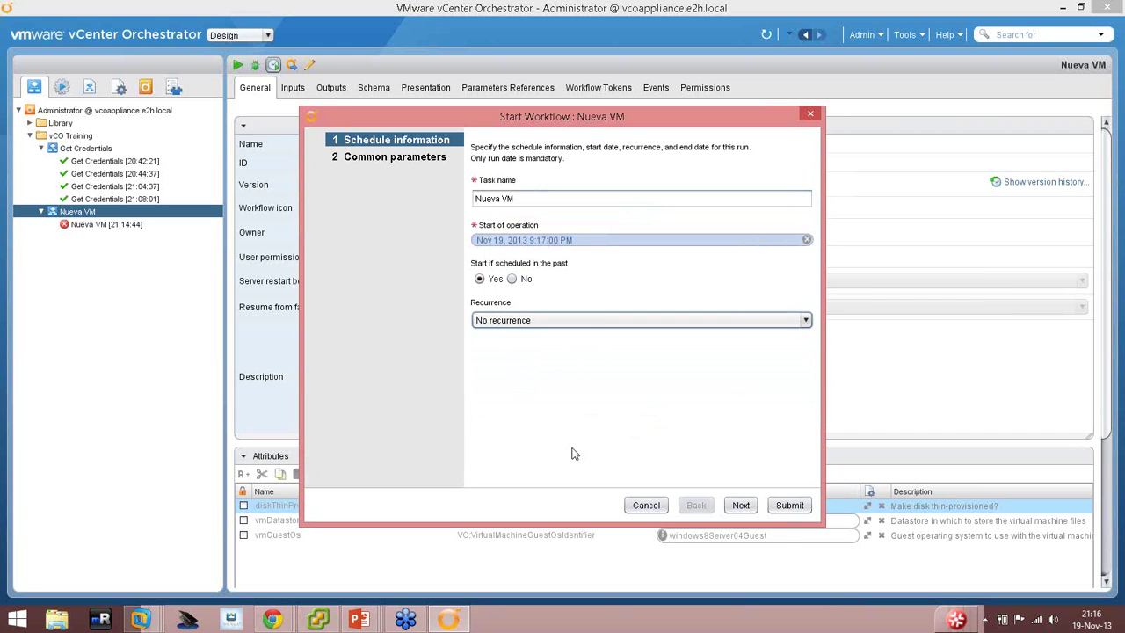
click(741, 505)
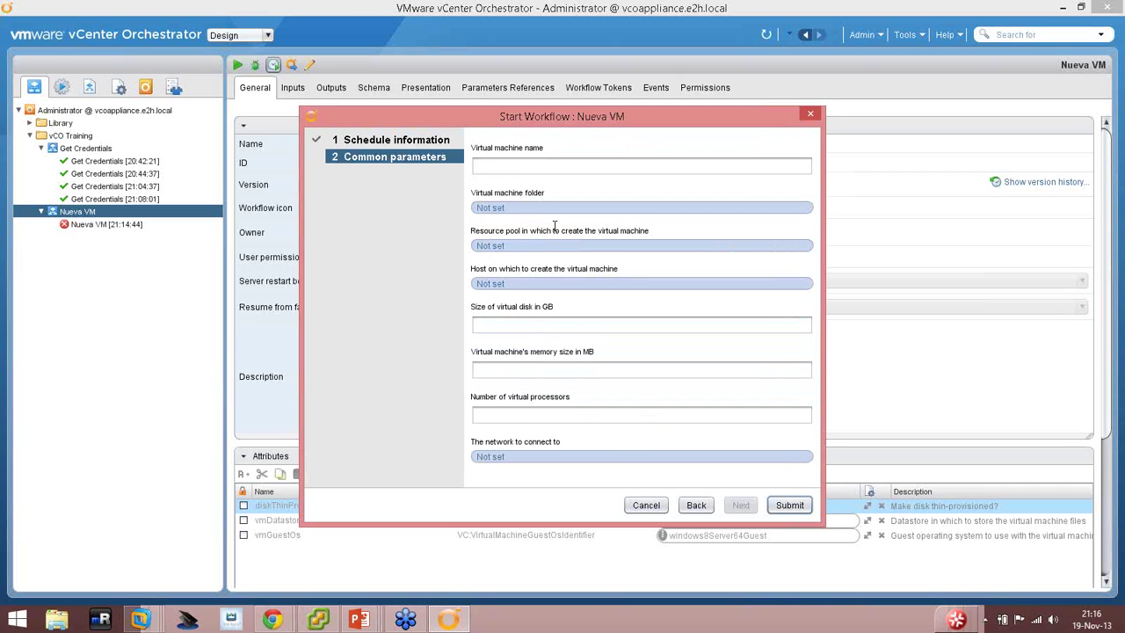
Change the scheduled start time minutes to 18, making it 9:18 PM
click(530, 166)
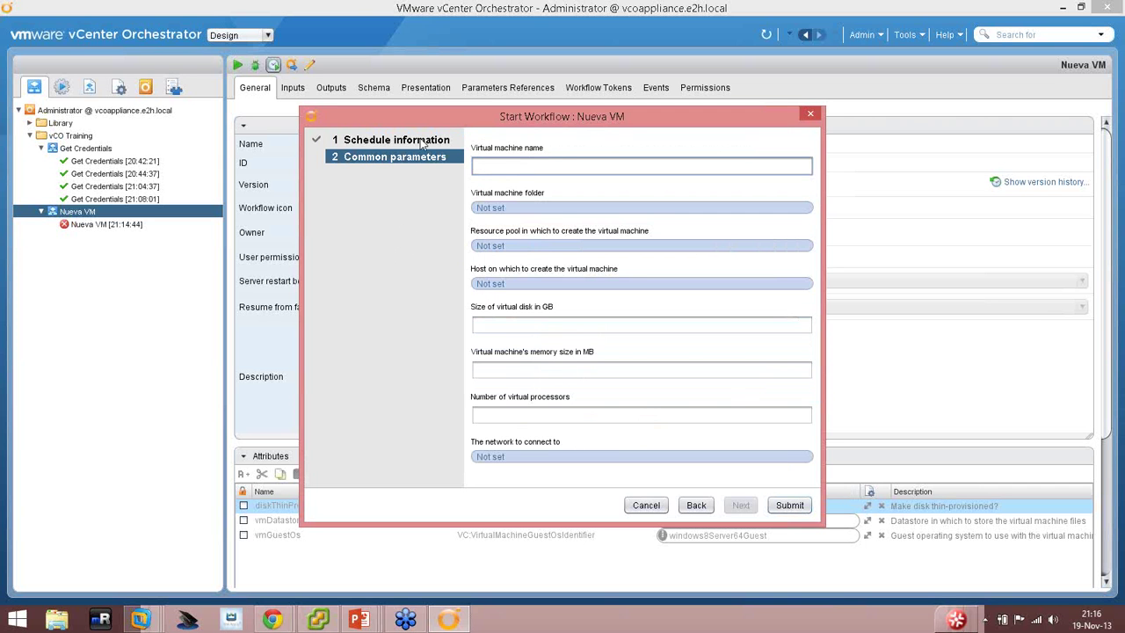
click(695, 506)
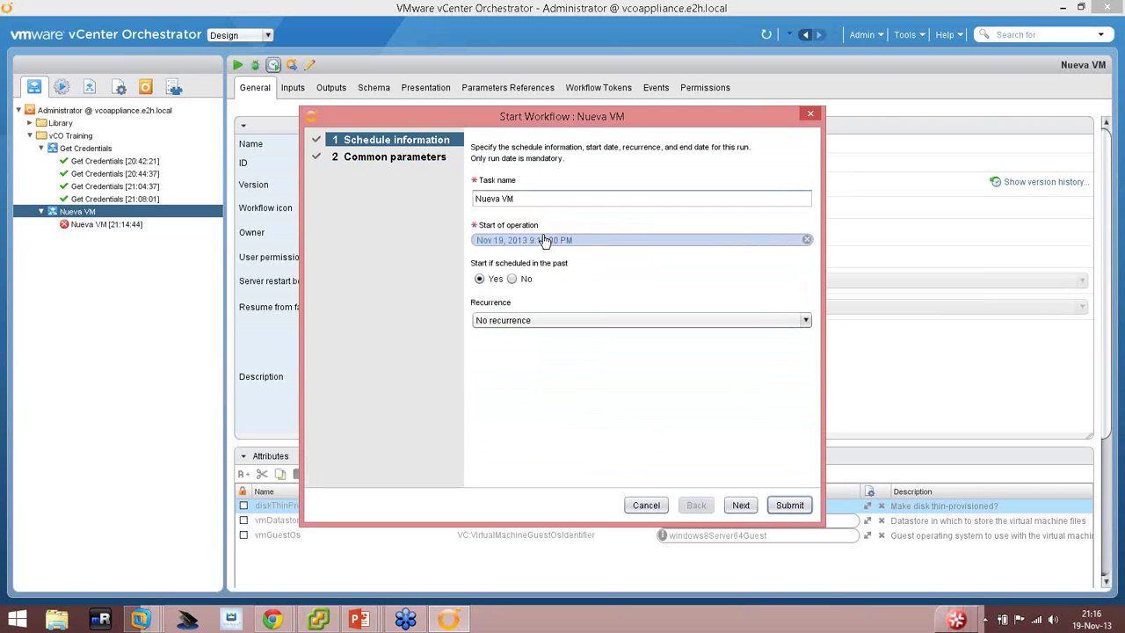
click(545, 240)
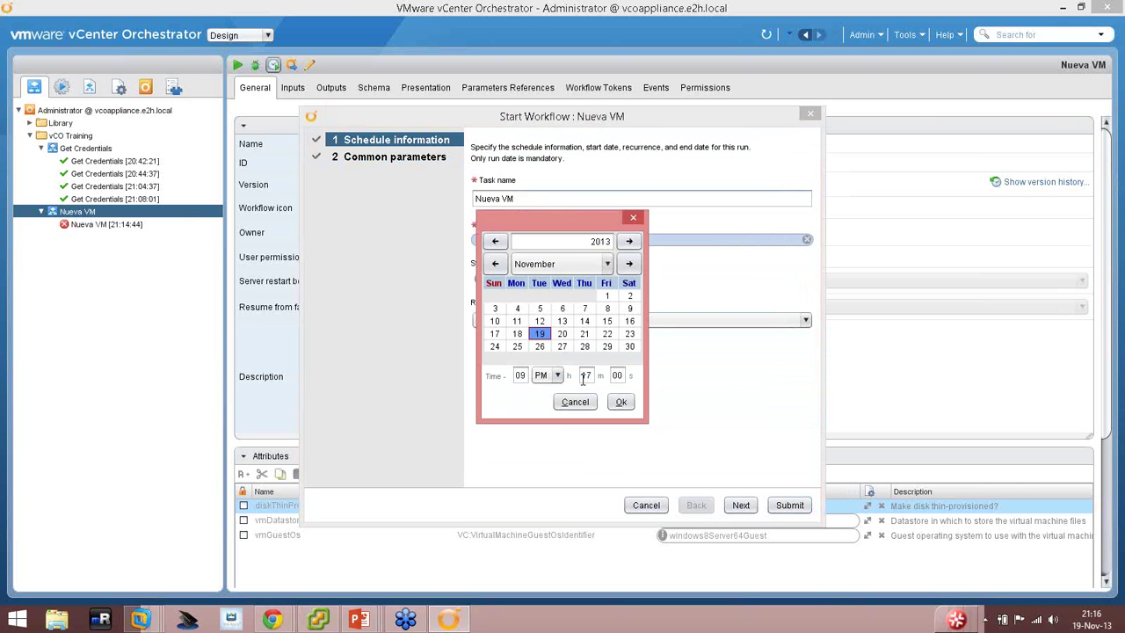
double_click(586, 375)
text(18)
click(741, 504)
click(741, 505)
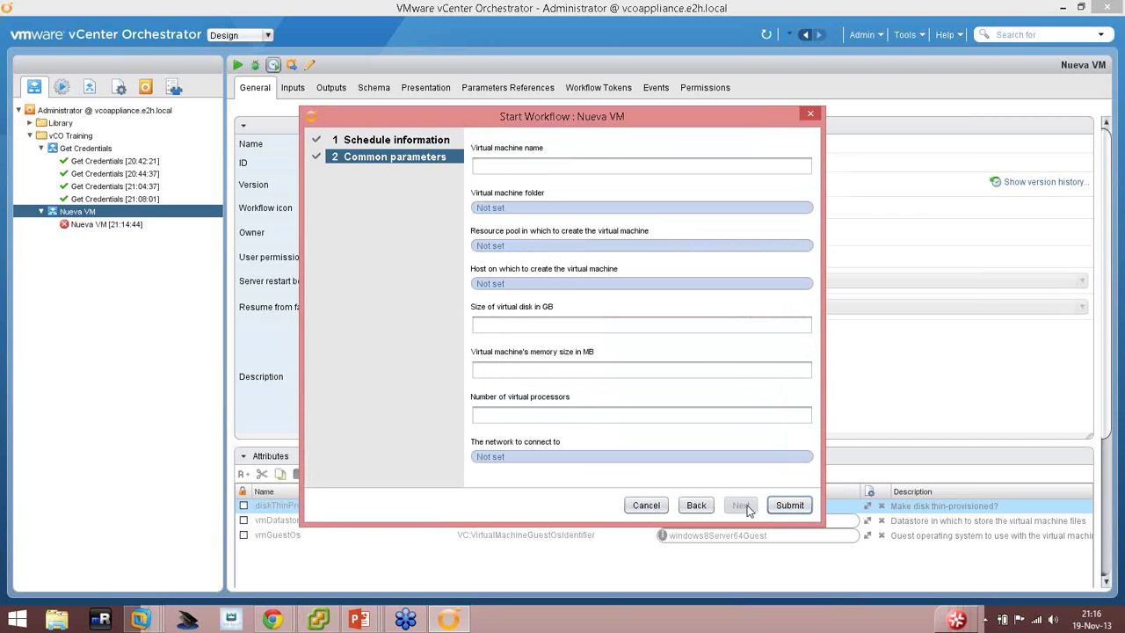
Name the virtual machine testvco and choose the vm folder in the PMI datacenter
click(527, 165)
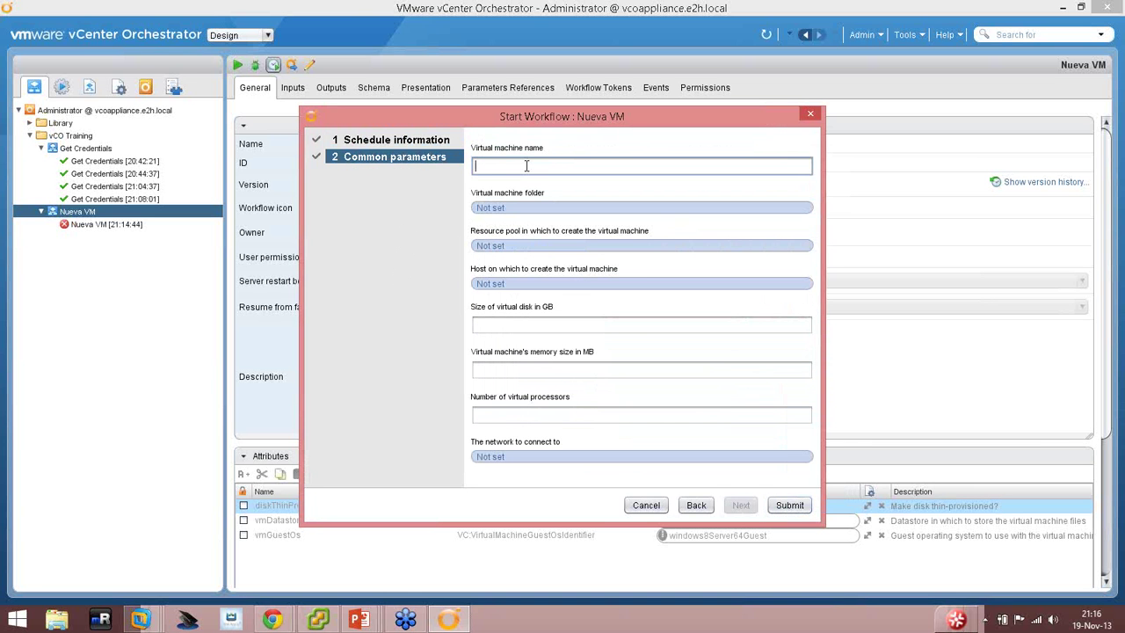
text(testvco)
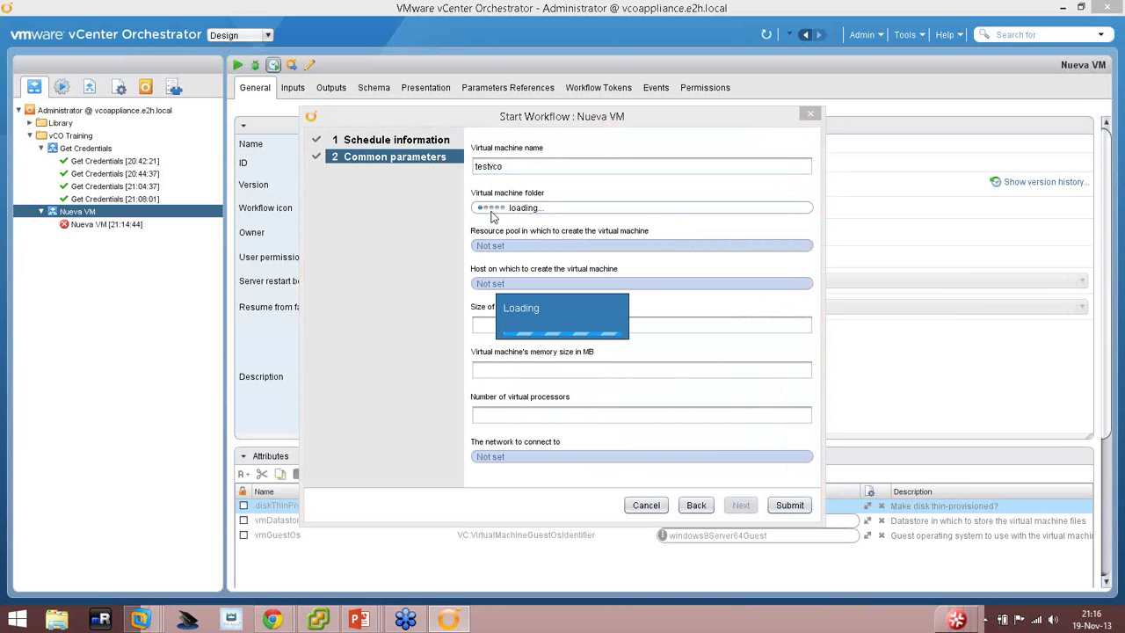
click(349, 225)
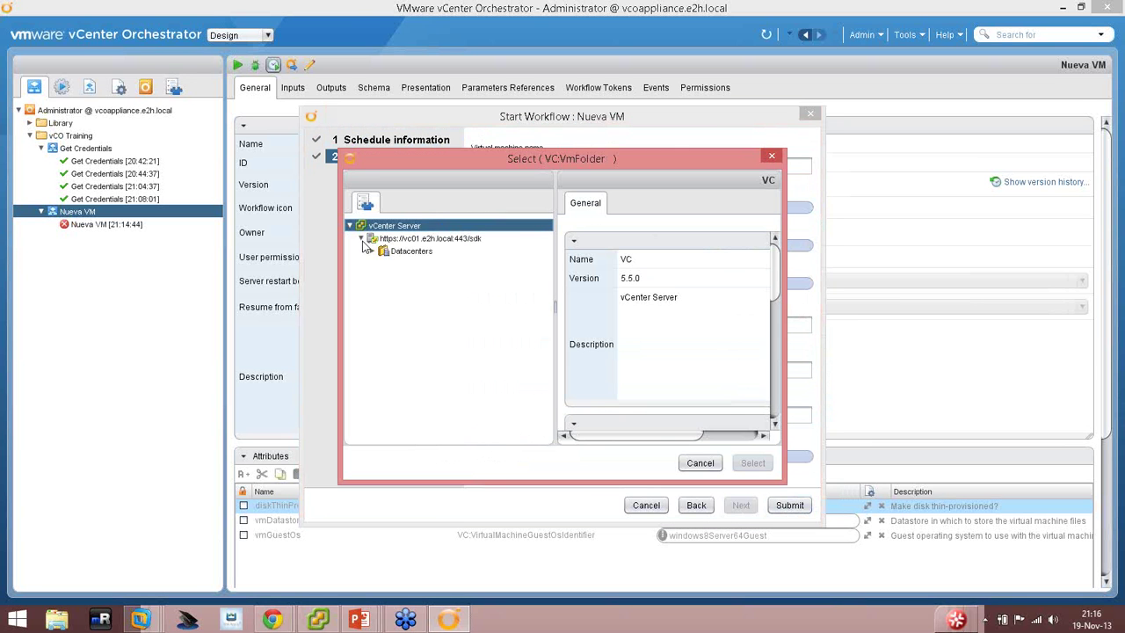
click(372, 251)
click(383, 263)
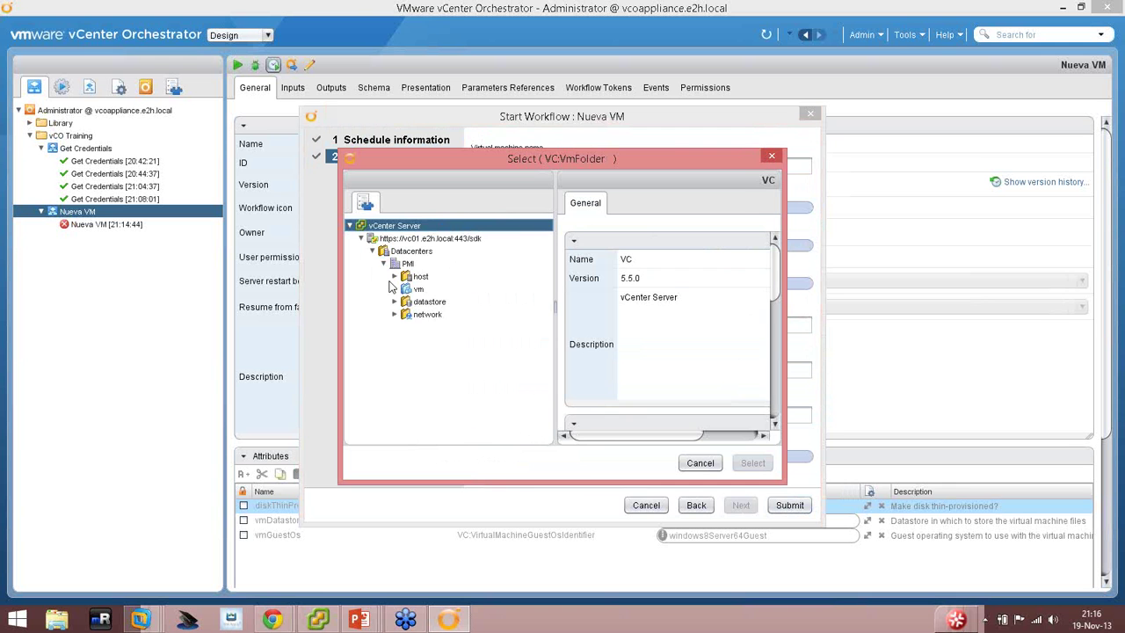
click(419, 290)
click(747, 463)
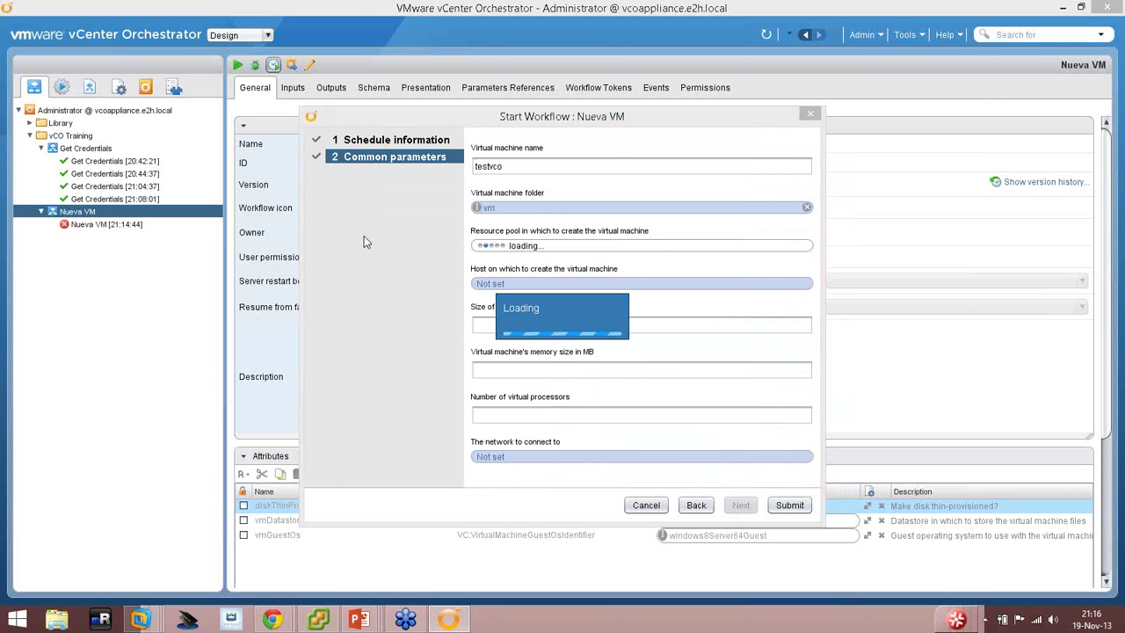
Select the Resources pool under host esxi01.e2h.local as the resource pool
click(383, 265)
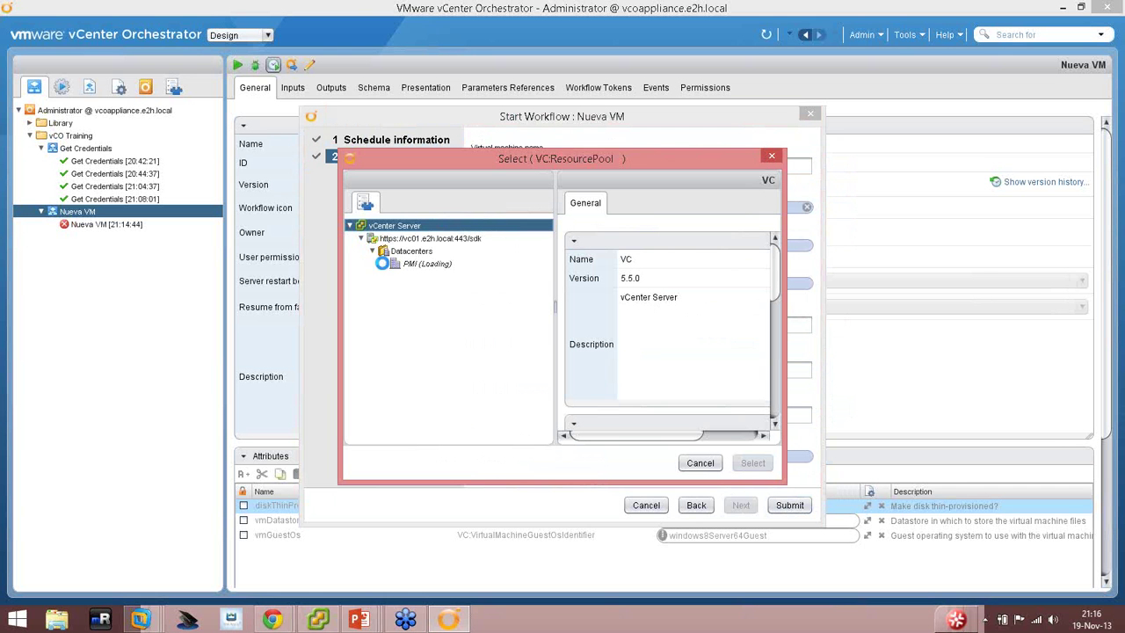
click(395, 277)
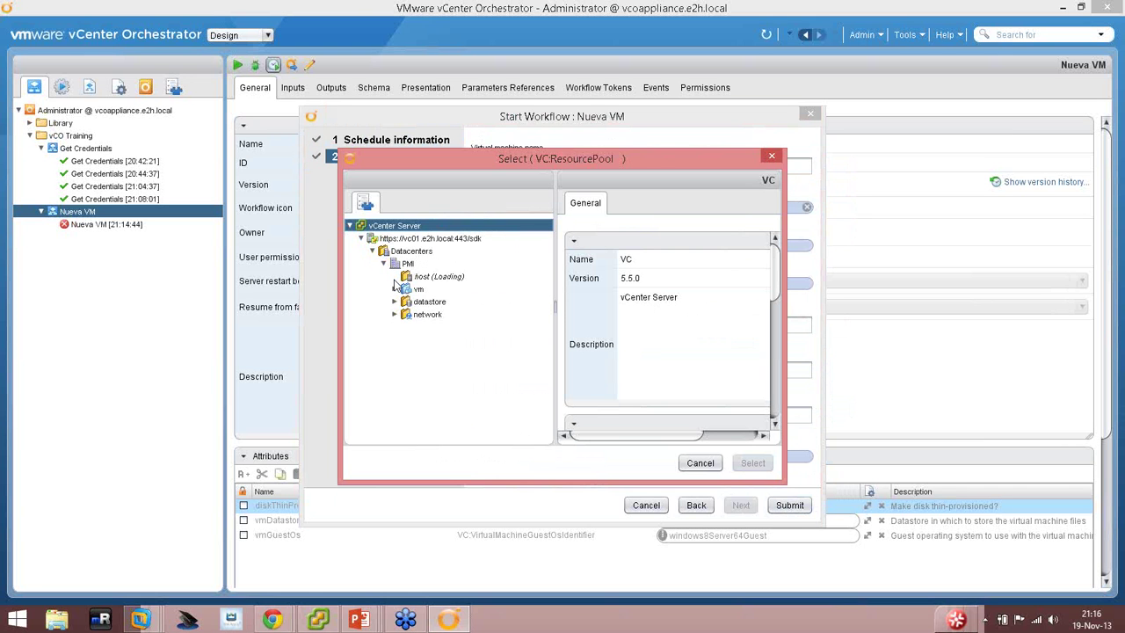
click(406, 289)
click(454, 340)
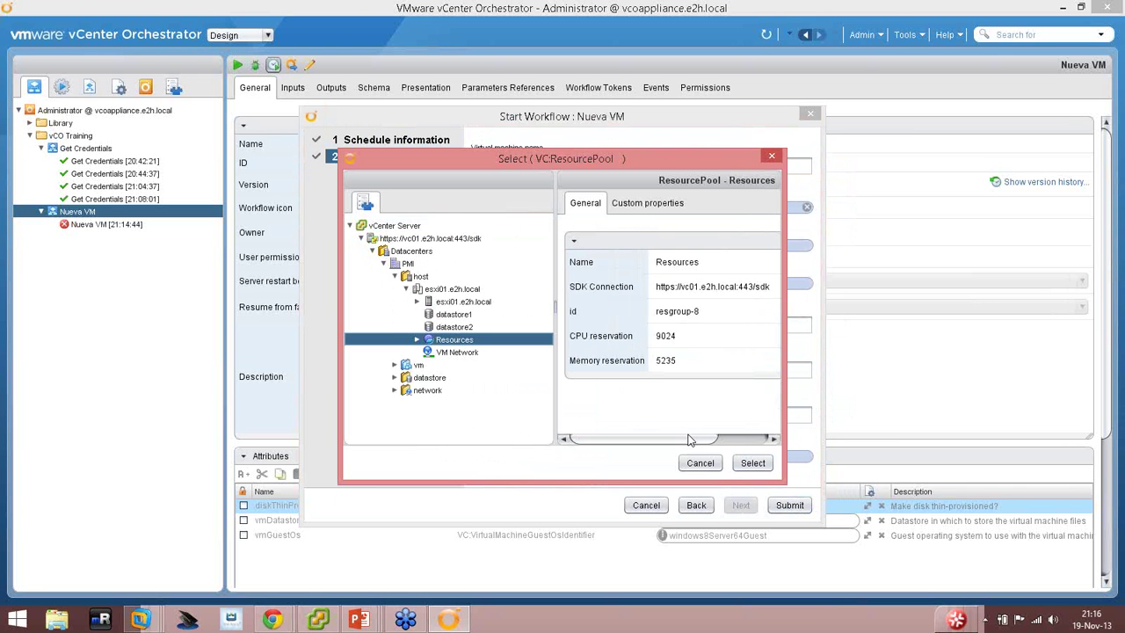
key(Return)
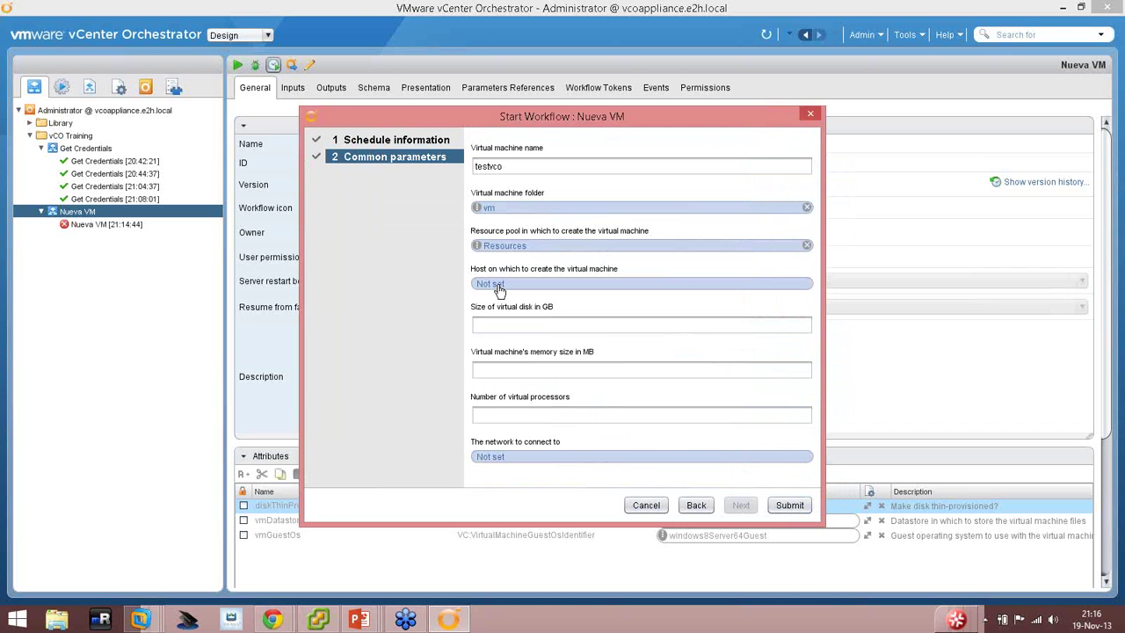
Choose esxi01.e2h.local in the PMI datacenter as the virtual machine's host
click(490, 283)
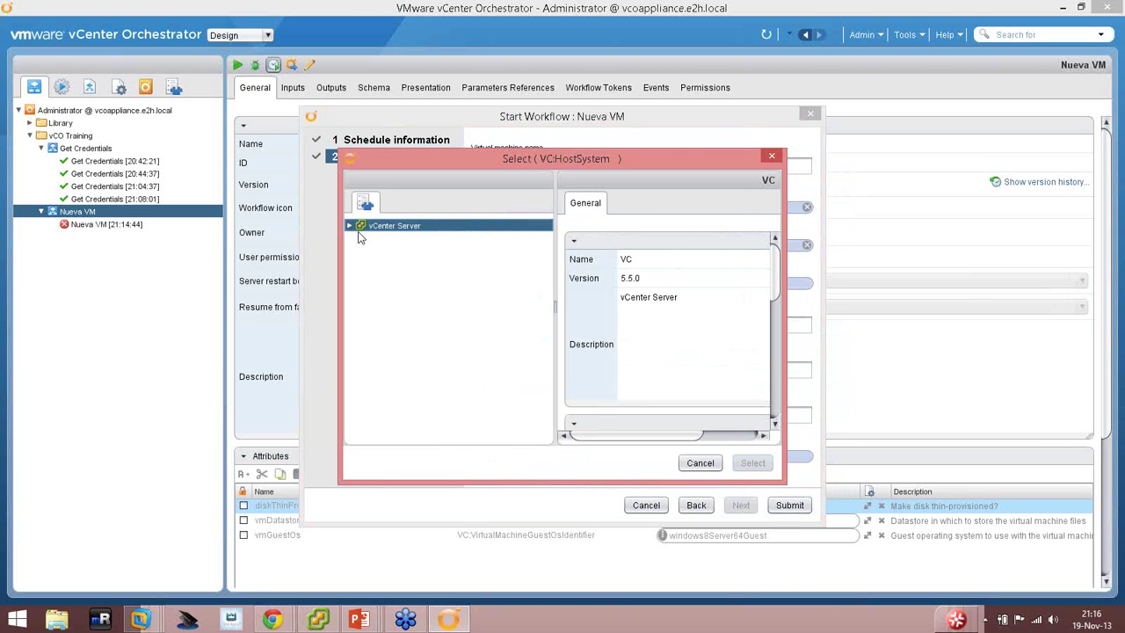
click(350, 225)
click(373, 251)
click(383, 264)
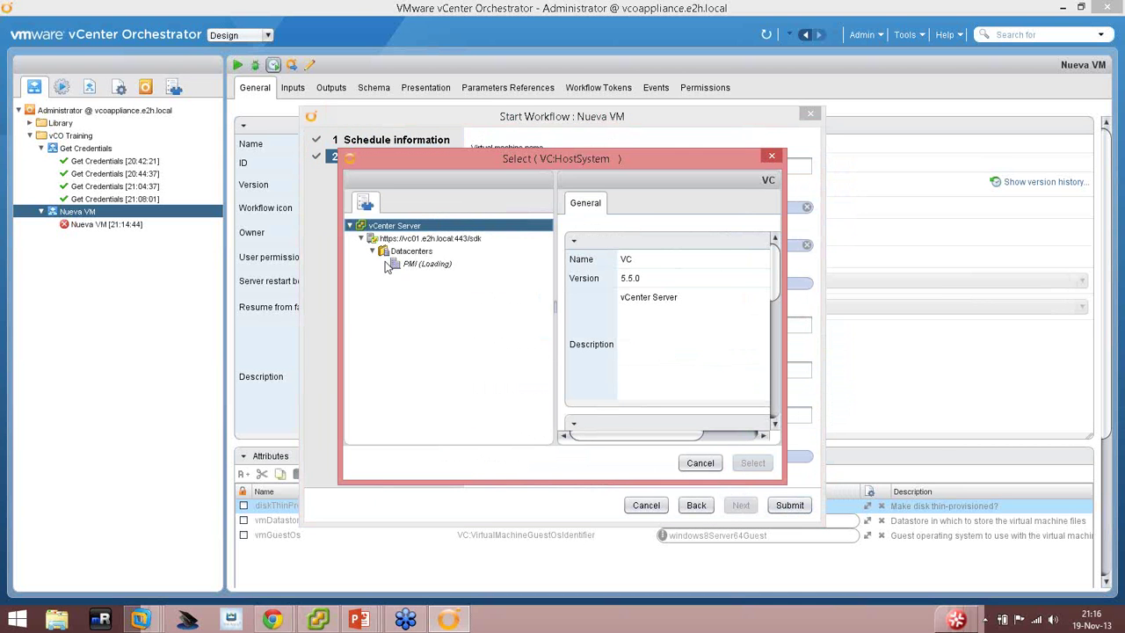
click(395, 276)
click(466, 289)
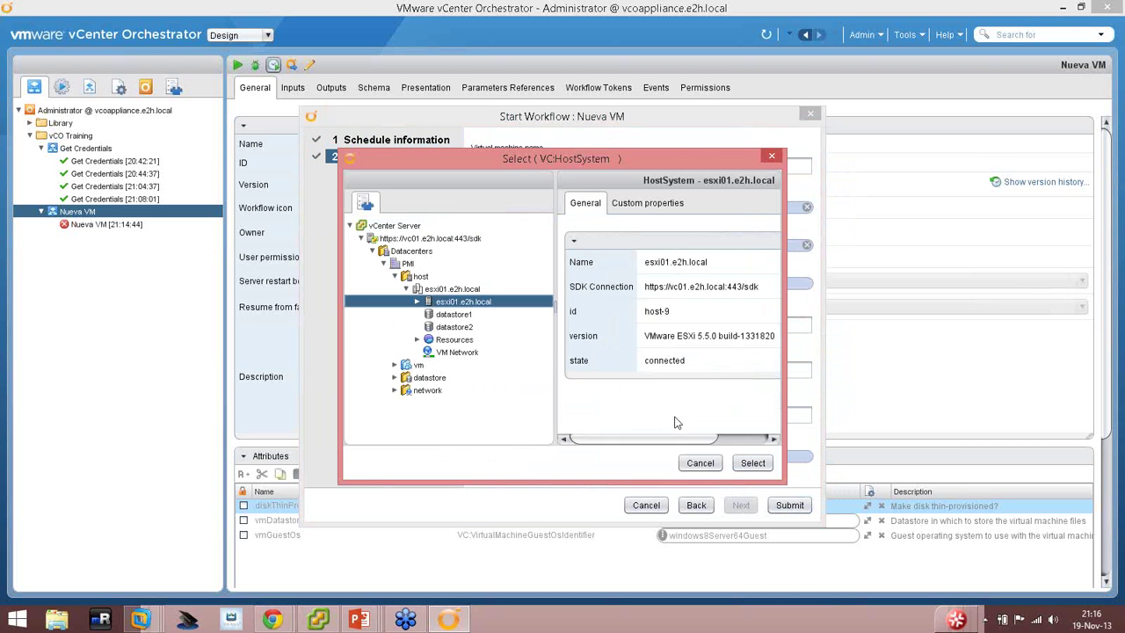
click(752, 463)
Enter a 40 GB disk, 40 MB memory and 1 processor
click(500, 327)
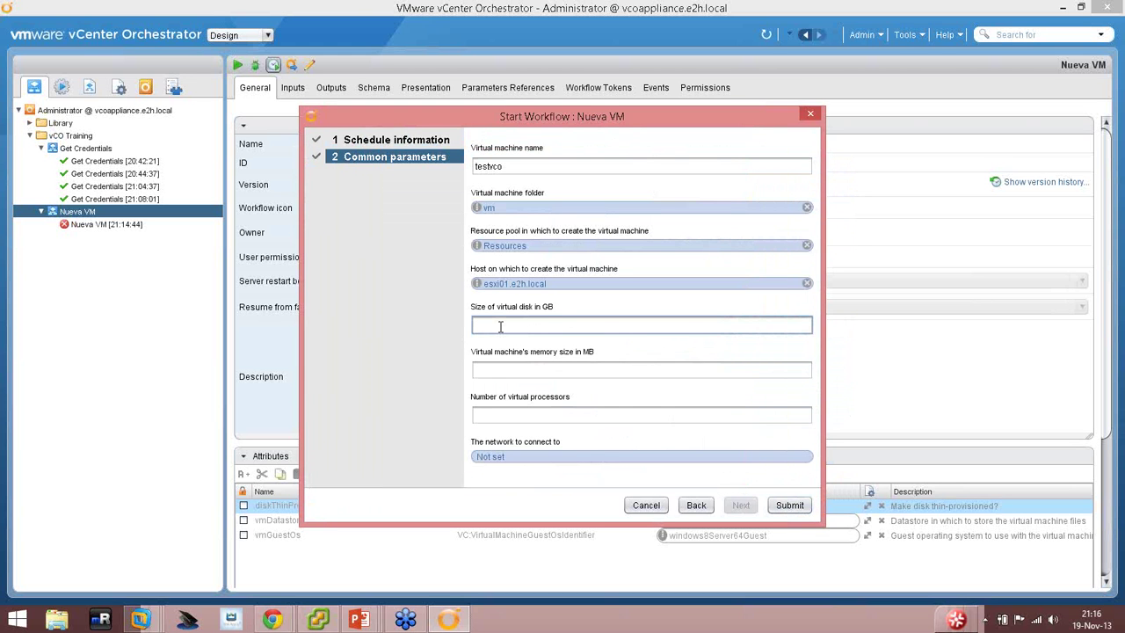
text(40)
key(Tab)
text(40)
key(Tab)
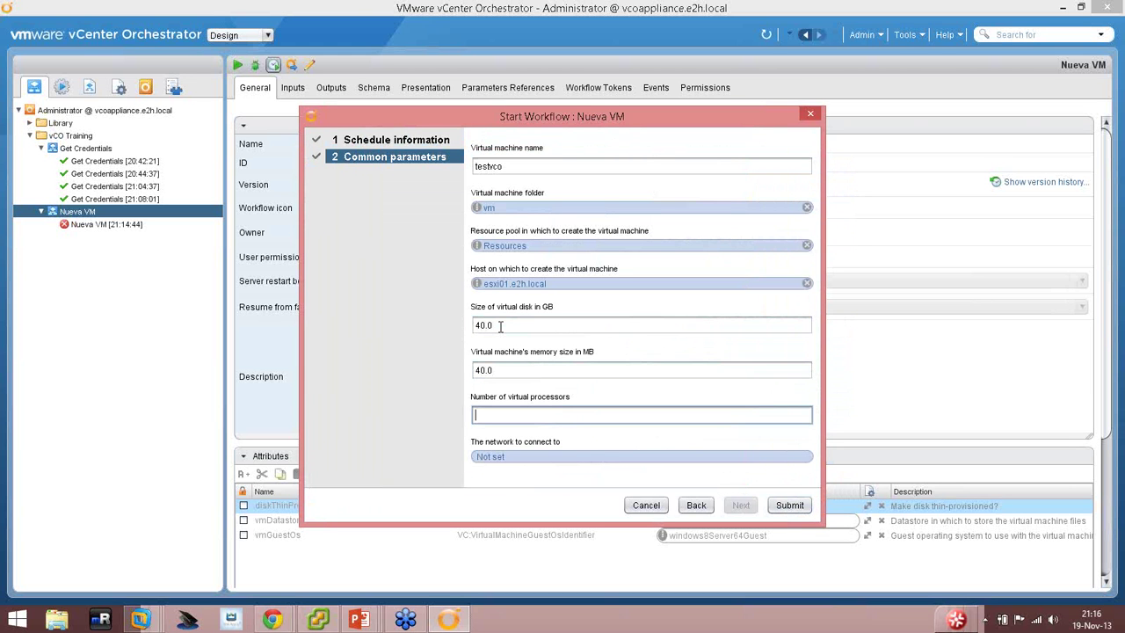
text(1)
key(Tab)
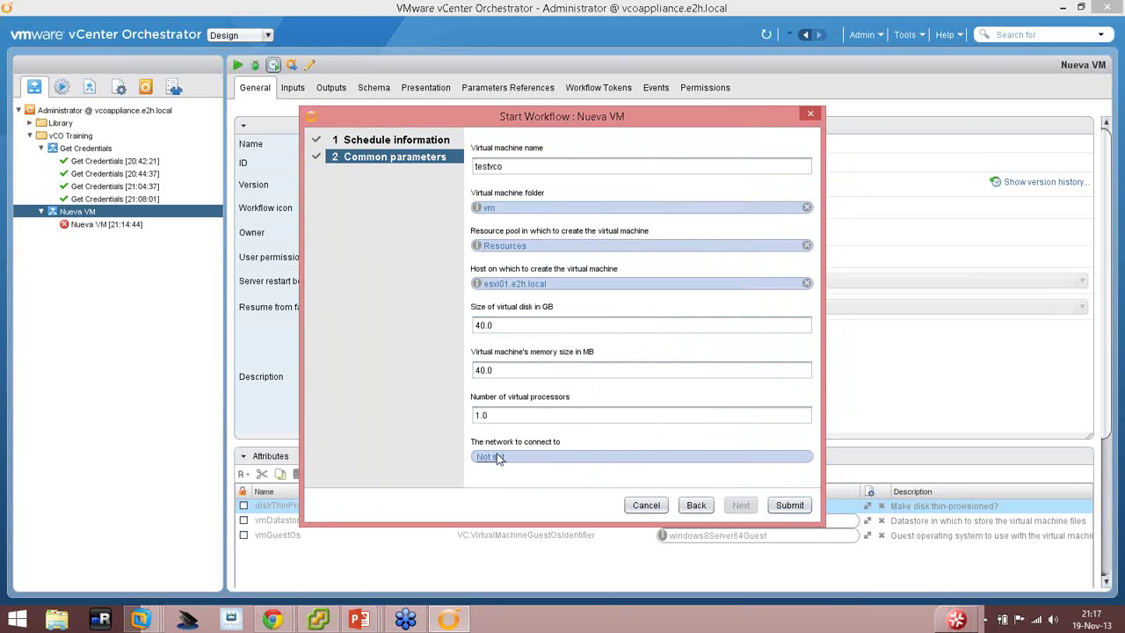
Connect the VM to VM Network and submit the scheduled run
click(498, 457)
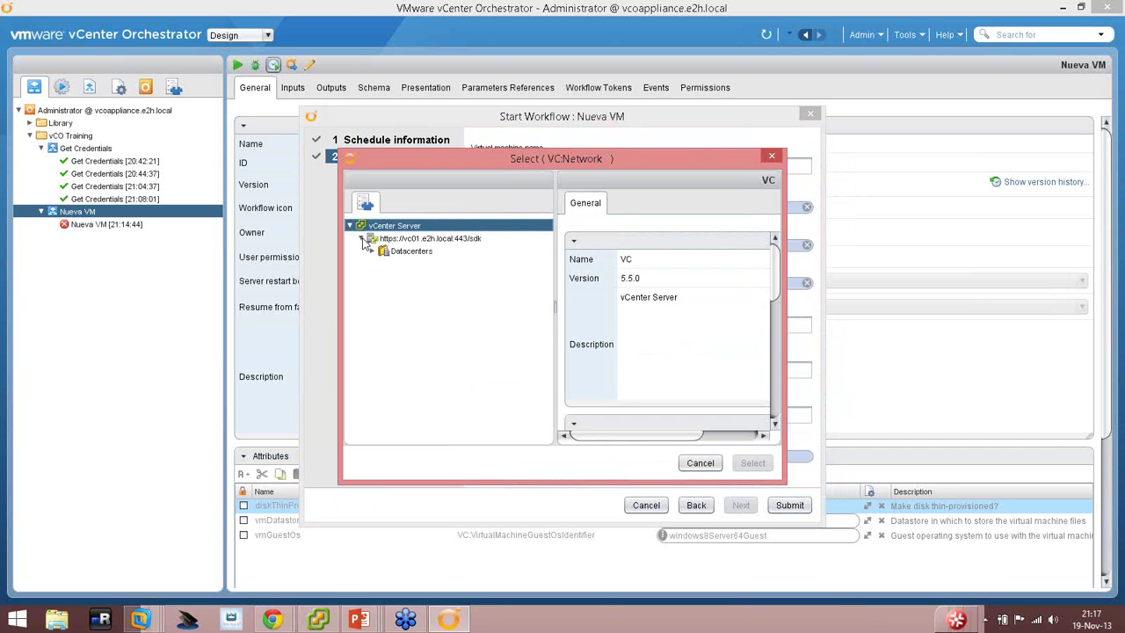
click(374, 252)
click(384, 264)
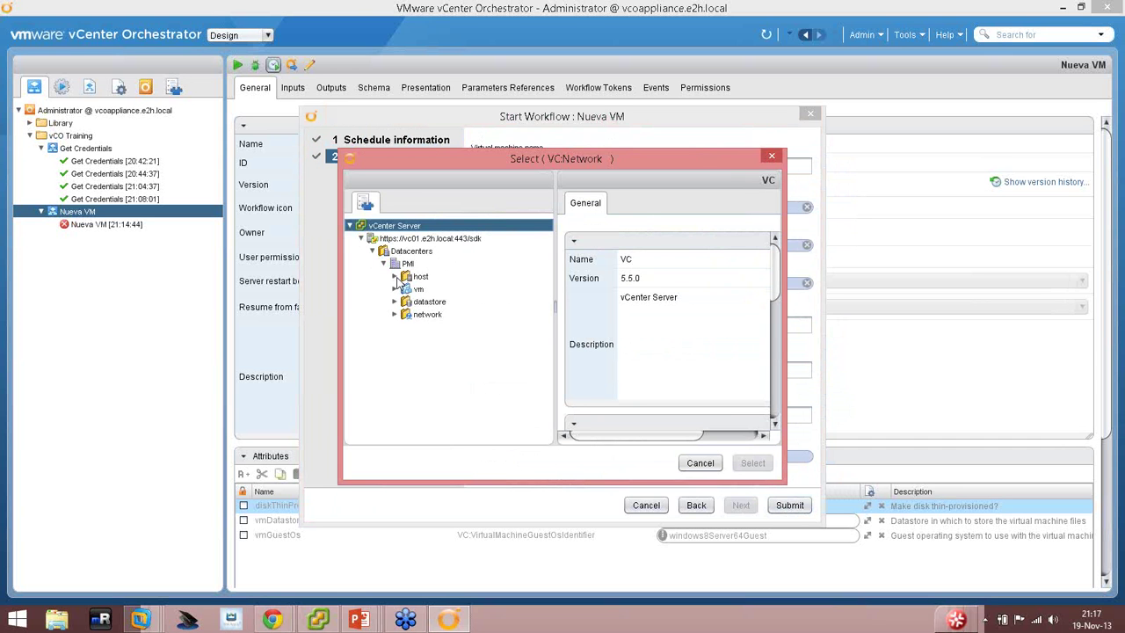
click(395, 314)
click(431, 328)
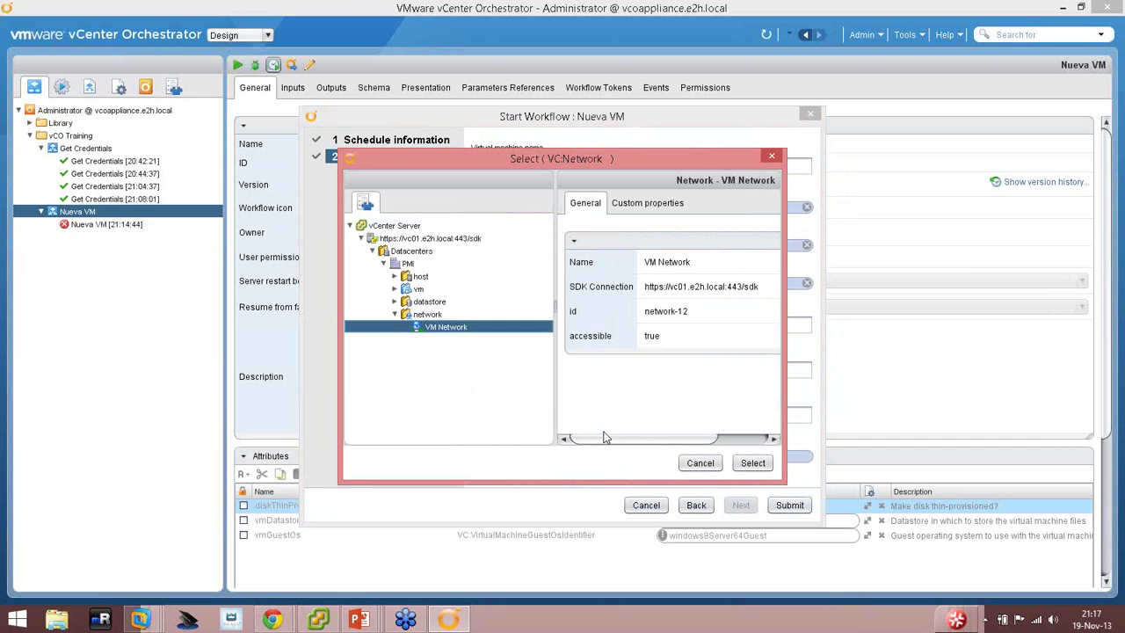
click(750, 463)
click(789, 505)
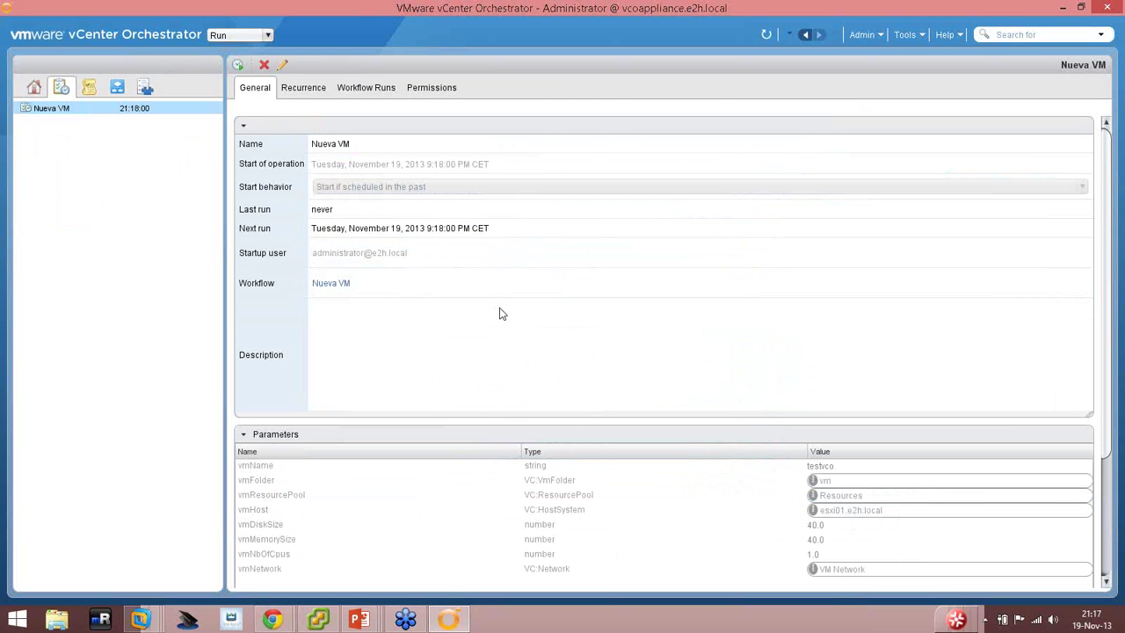
Compare the system clock with the Nueva VM task's 9:18 PM next run time
click(1085, 616)
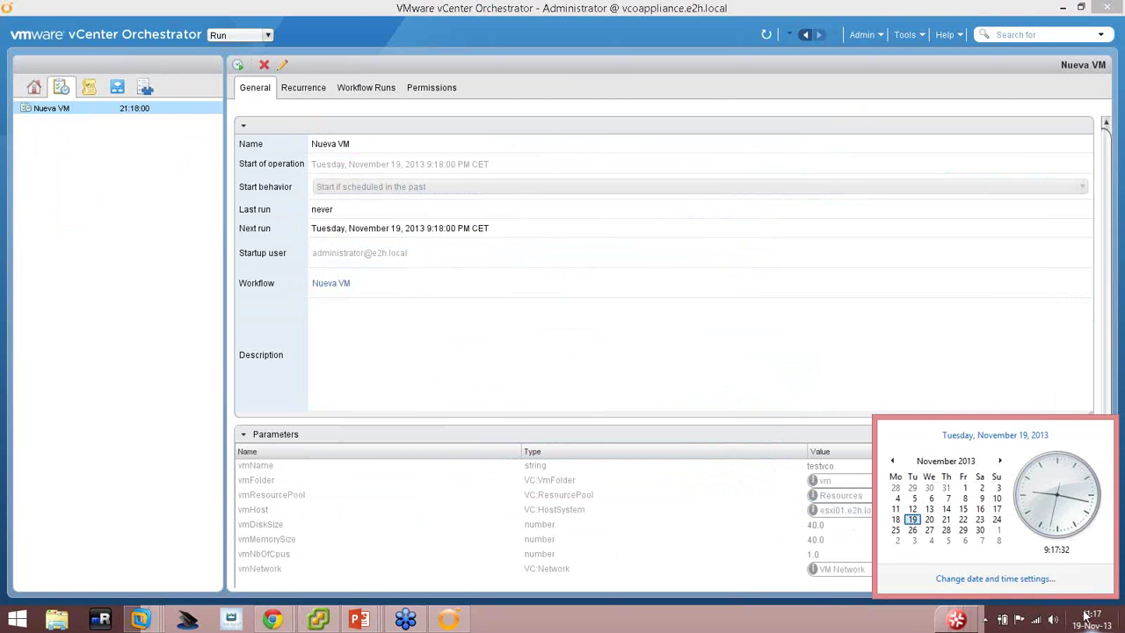
click(753, 553)
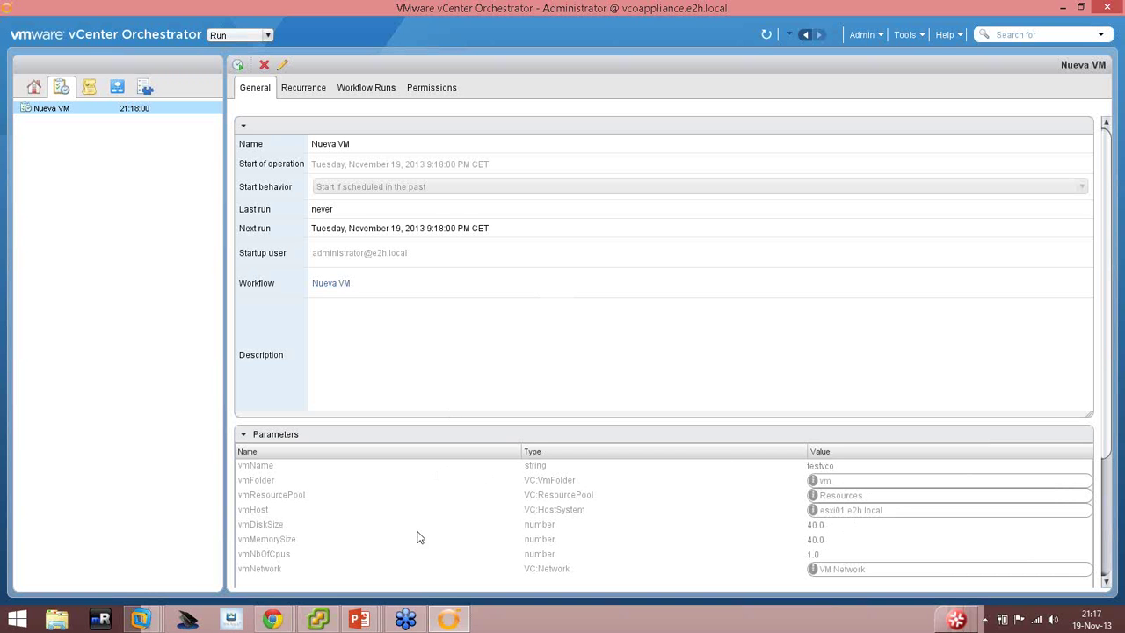
Place vSphere Client beside Orchestrator to confirm the testvco VM was created
click(317, 620)
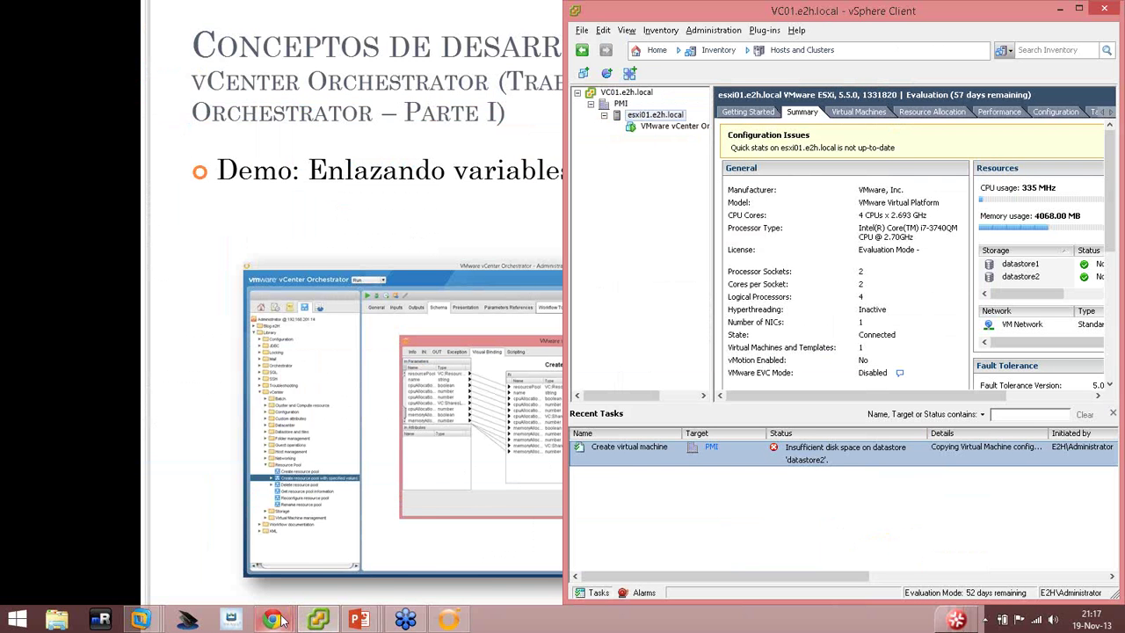
click(452, 619)
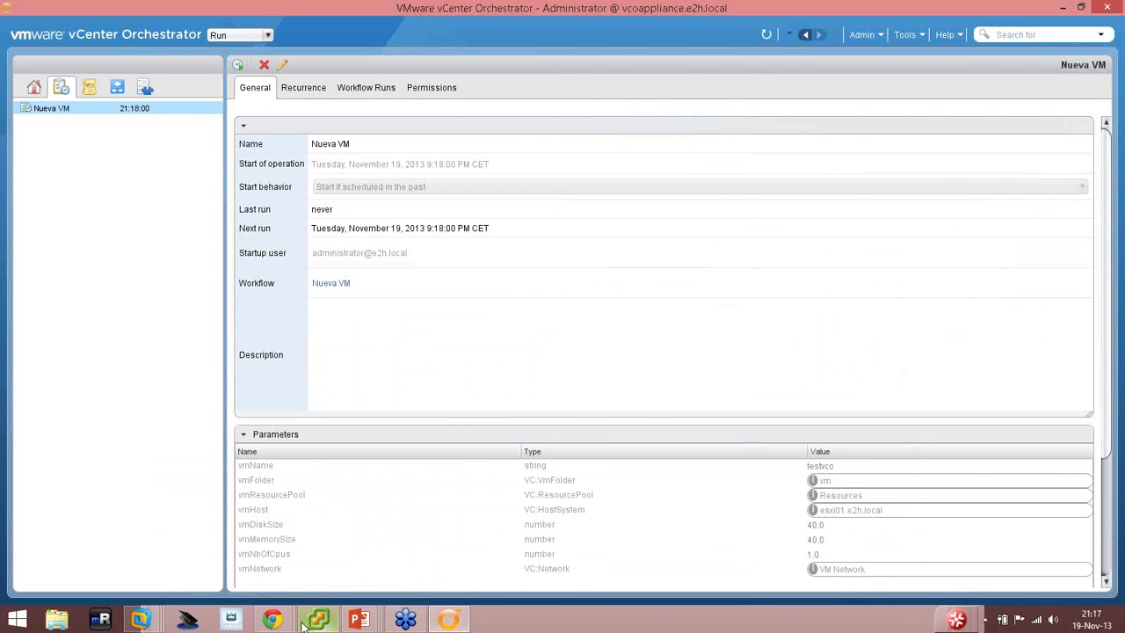
click(303, 624)
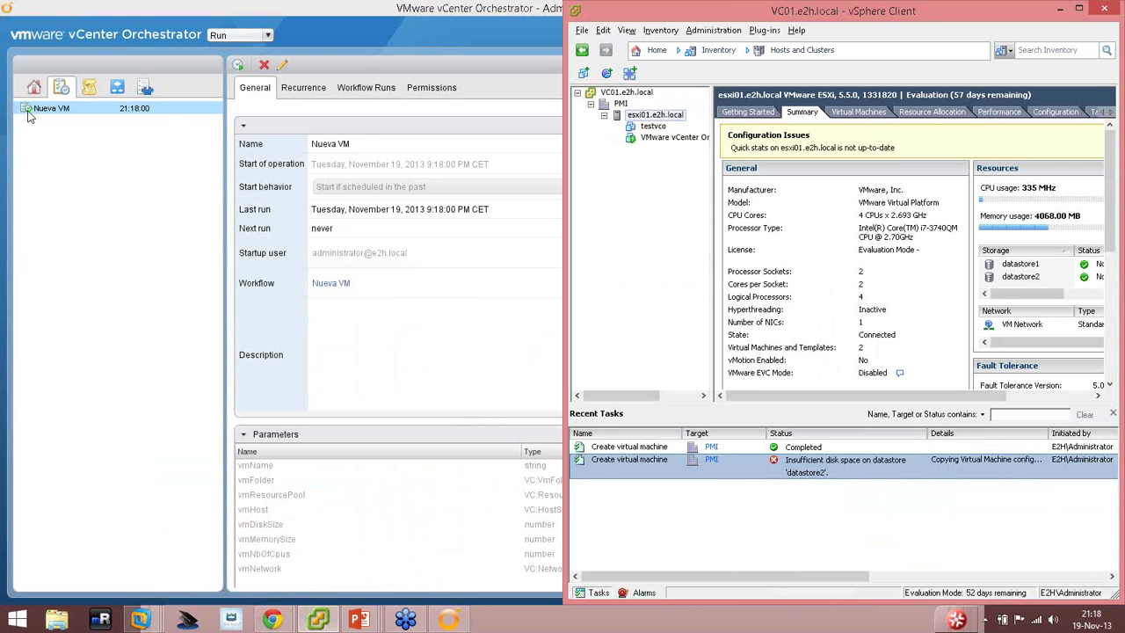
Maximize vSphere Client and review testvco's summary, including VM Network and datastore2
click(656, 128)
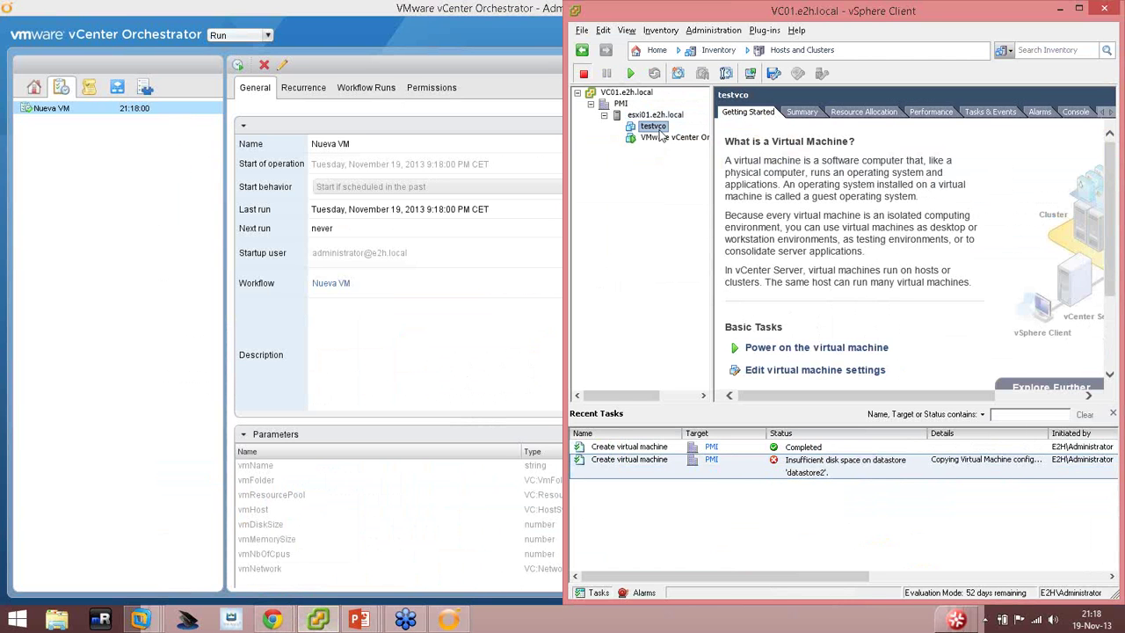
double_click(795, 10)
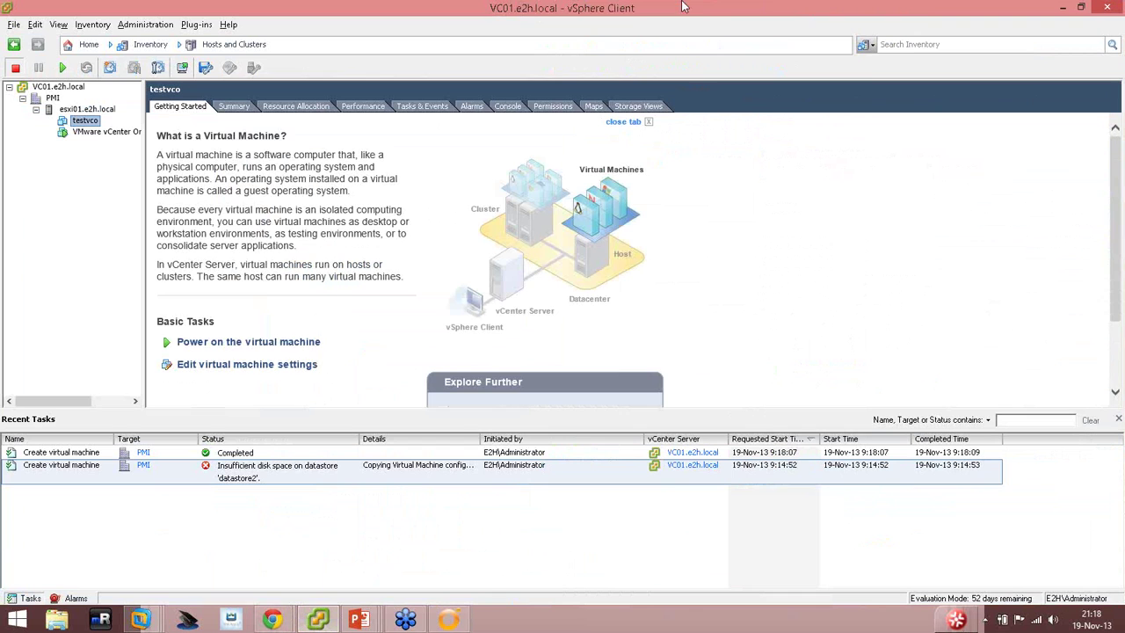
click(235, 106)
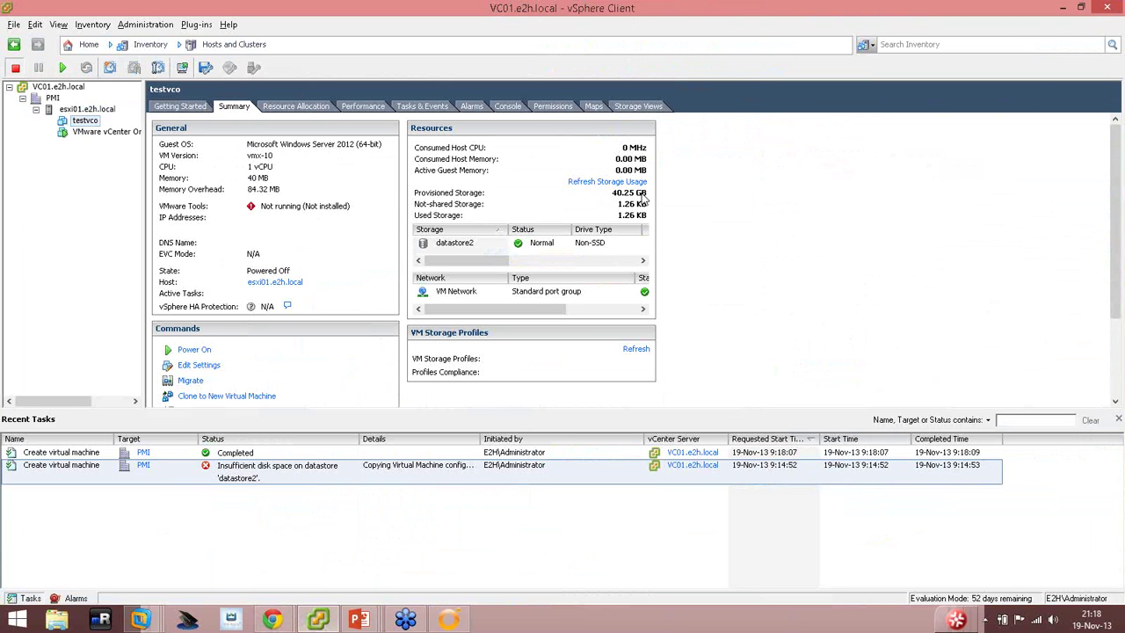
click(428, 295)
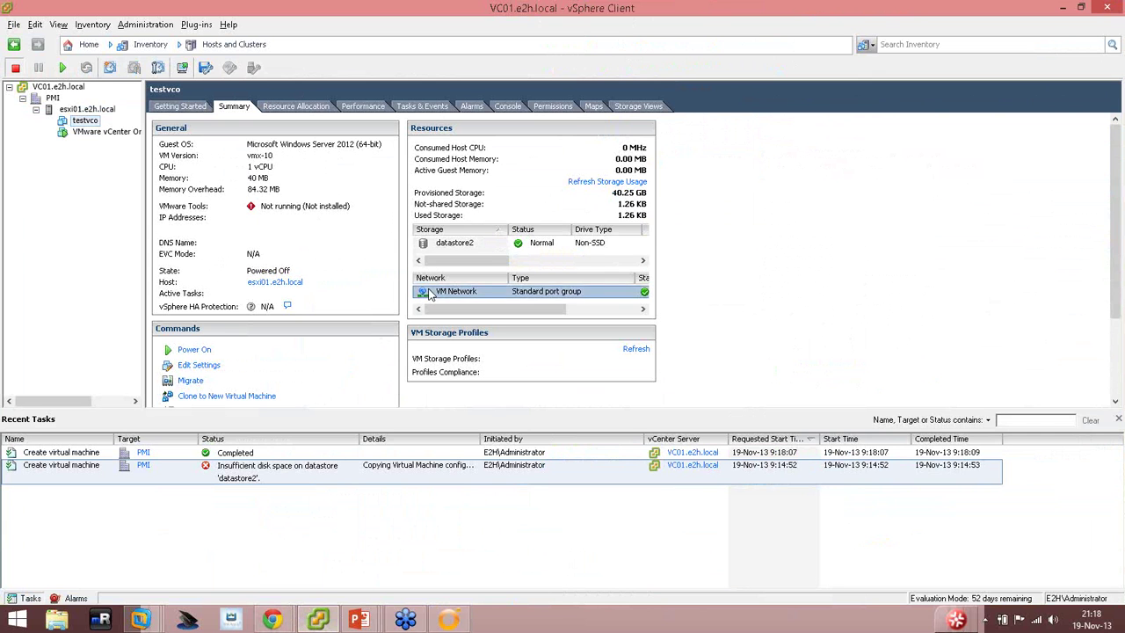
click(454, 246)
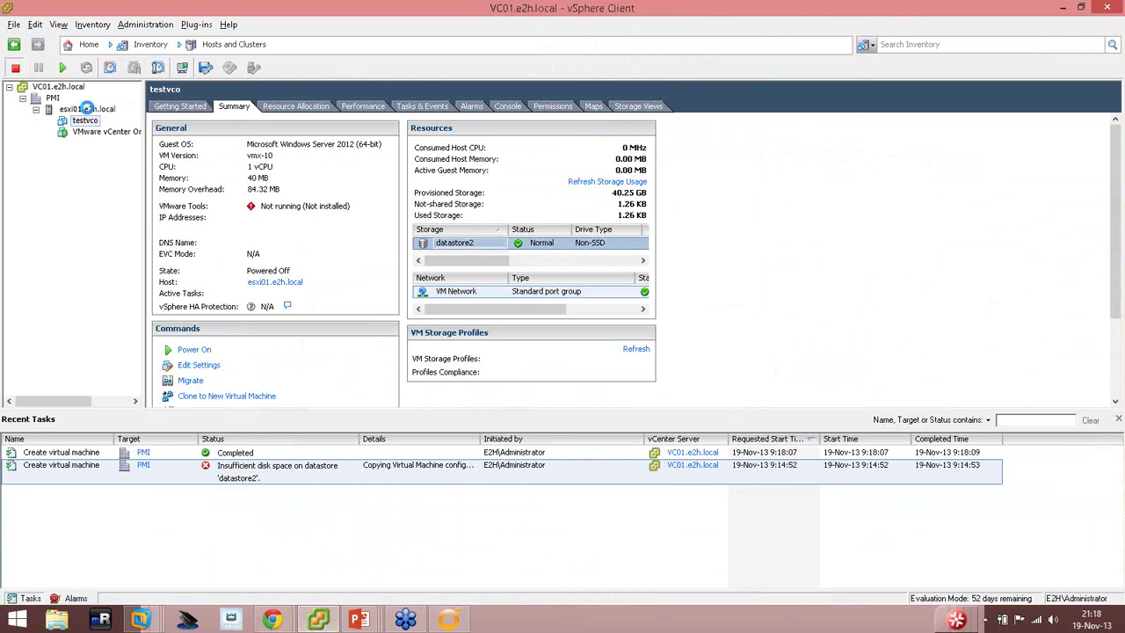
Check the esxi01.e2h.local host summary and switch to the VMs and Templates view
click(88, 109)
click(206, 44)
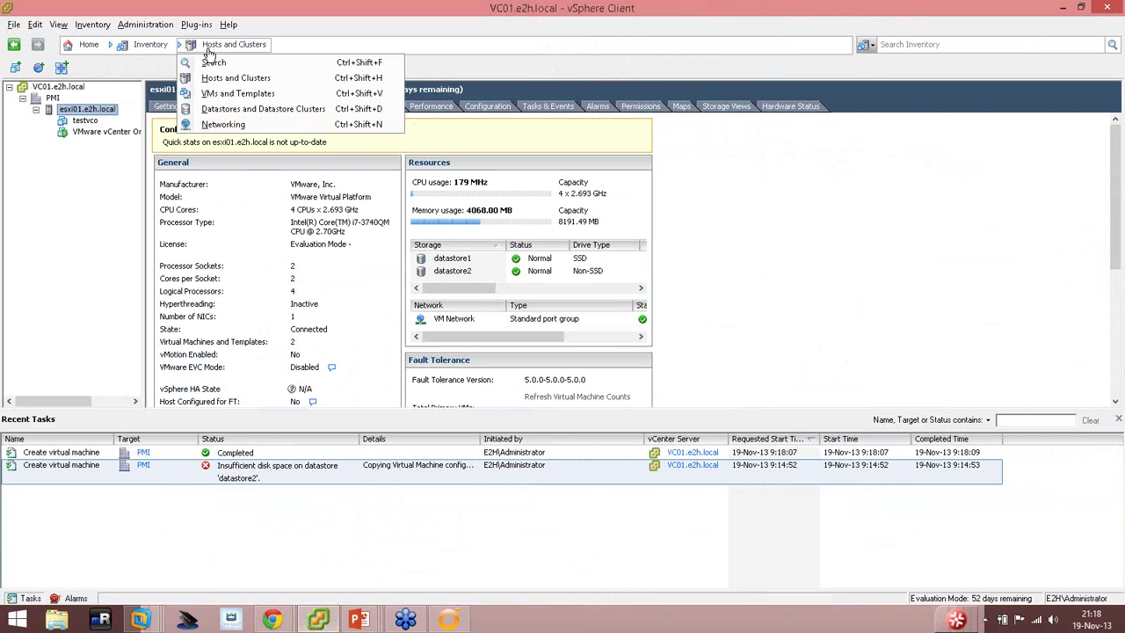
click(210, 94)
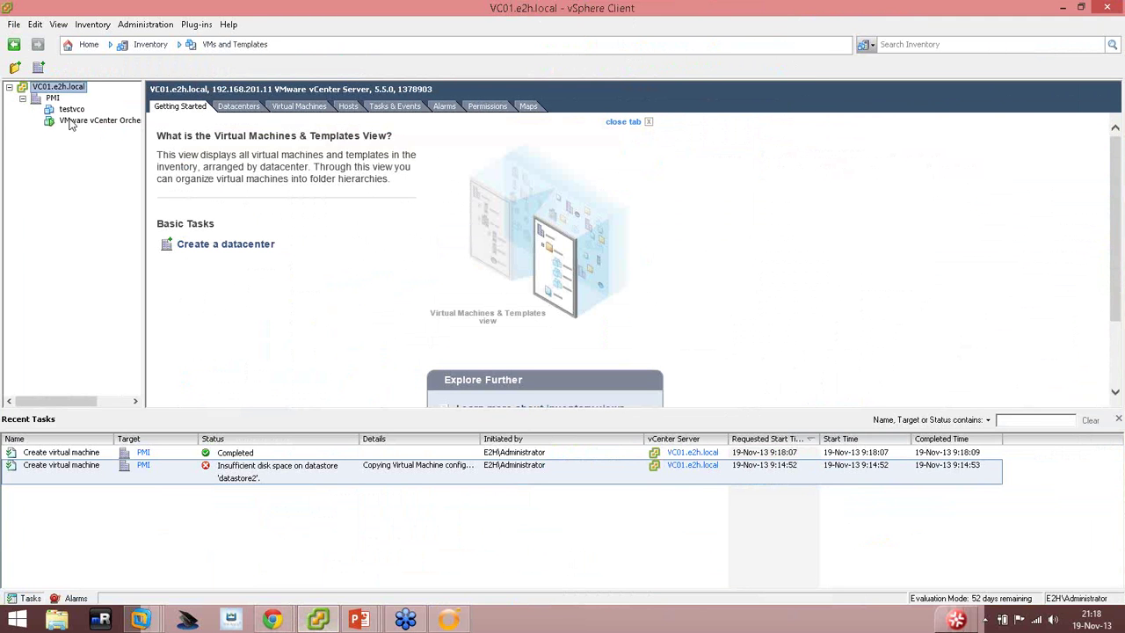
In Design mode, review Nueva VM's failed 21:14:44 and successful 21:18:00 runs
click(447, 619)
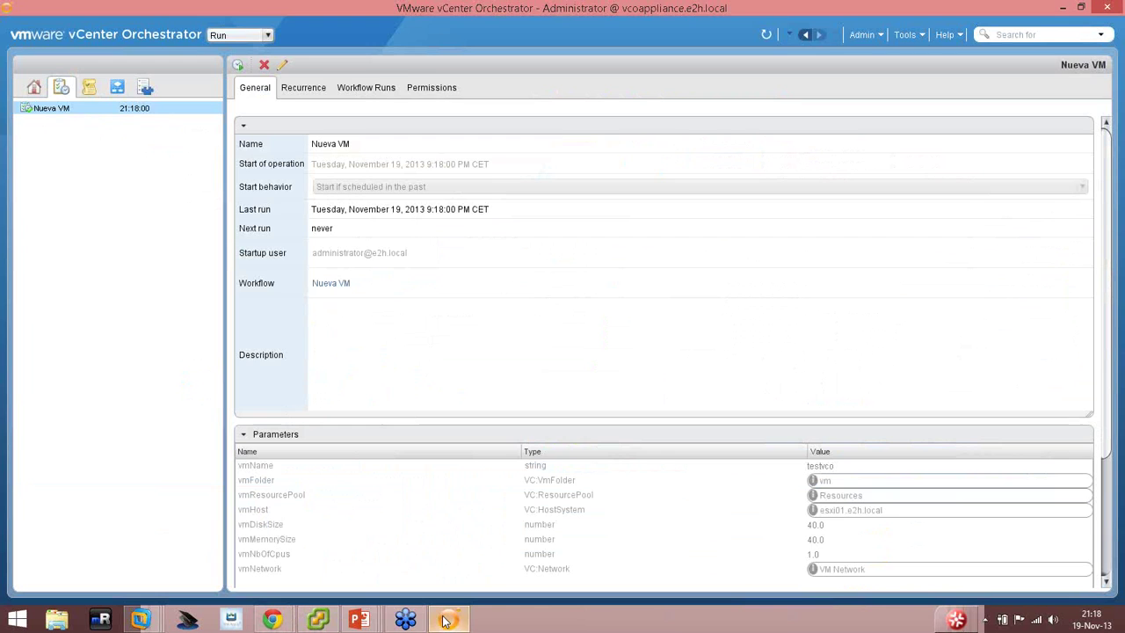
click(254, 35)
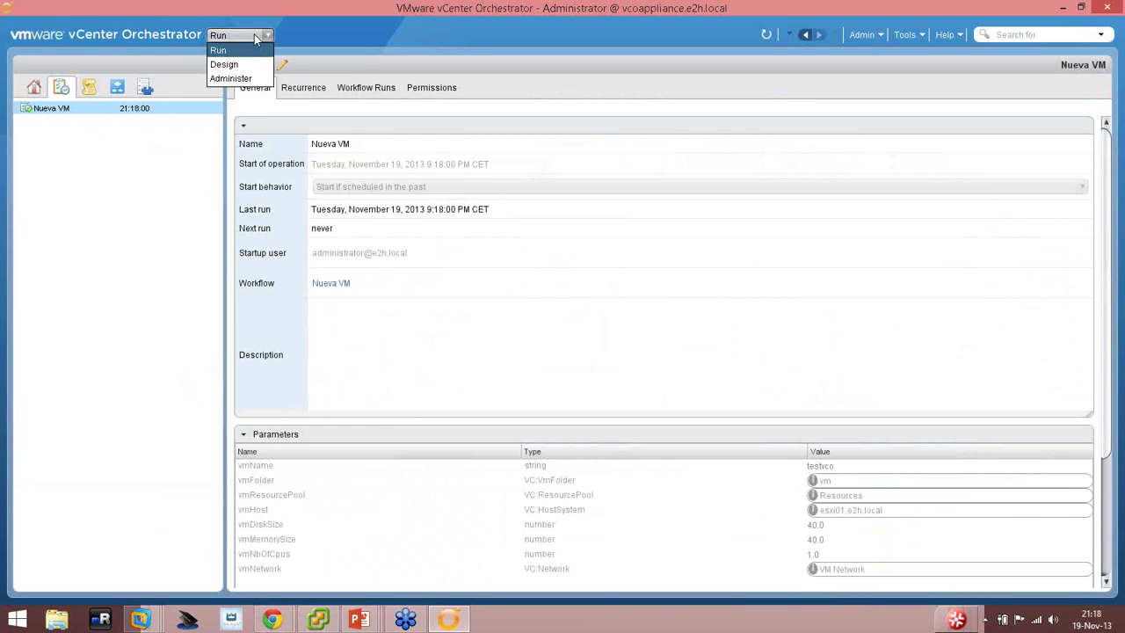
click(239, 65)
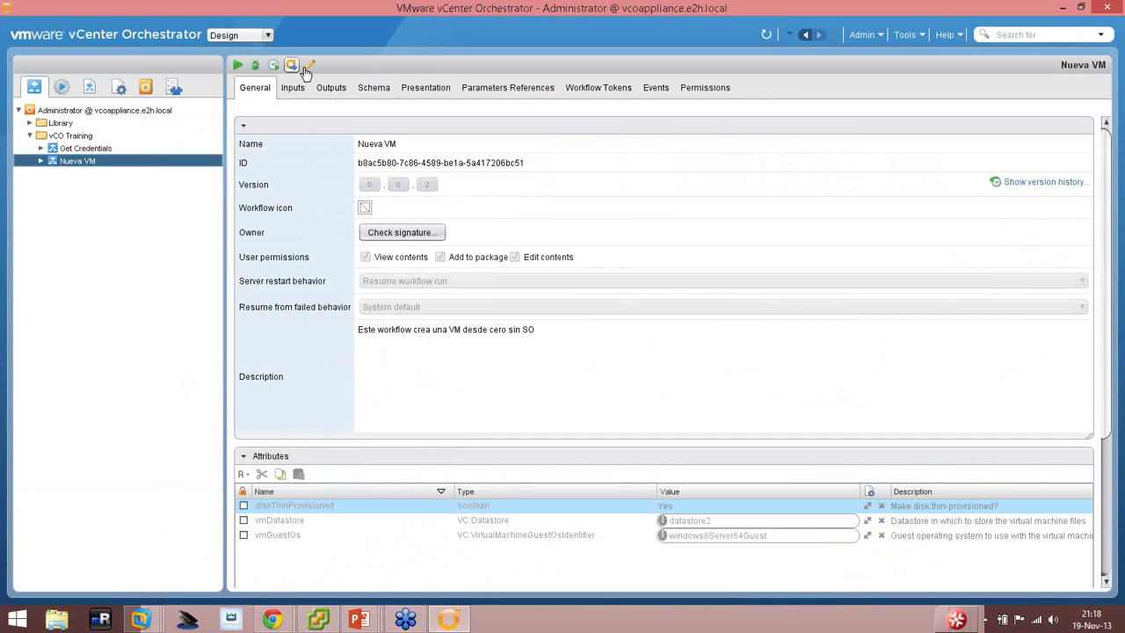
click(41, 161)
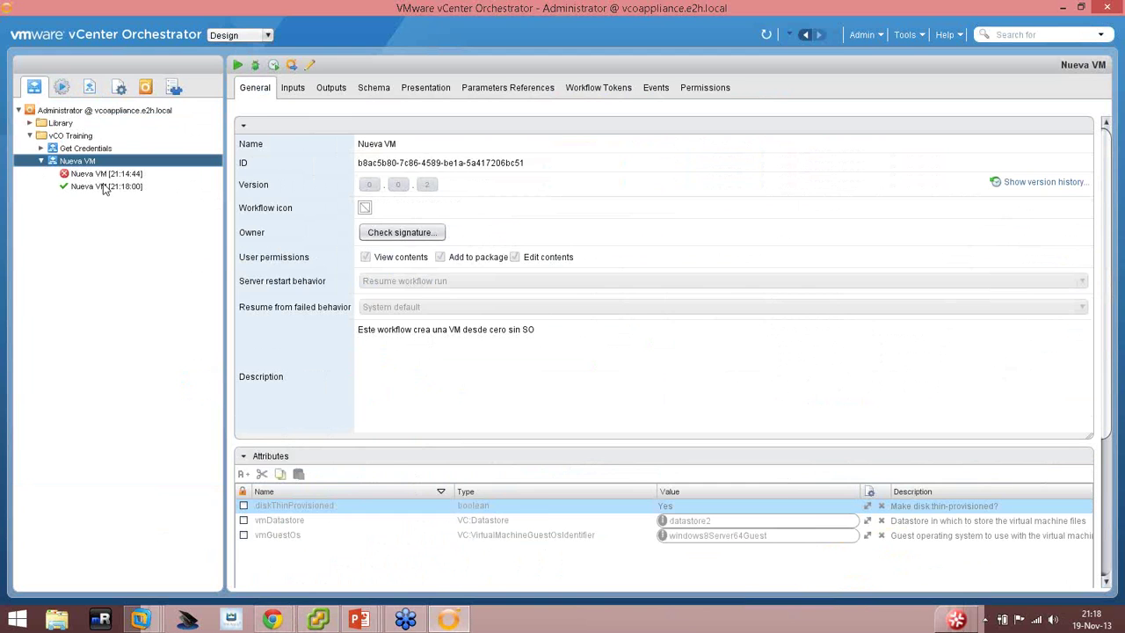
click(106, 174)
click(108, 189)
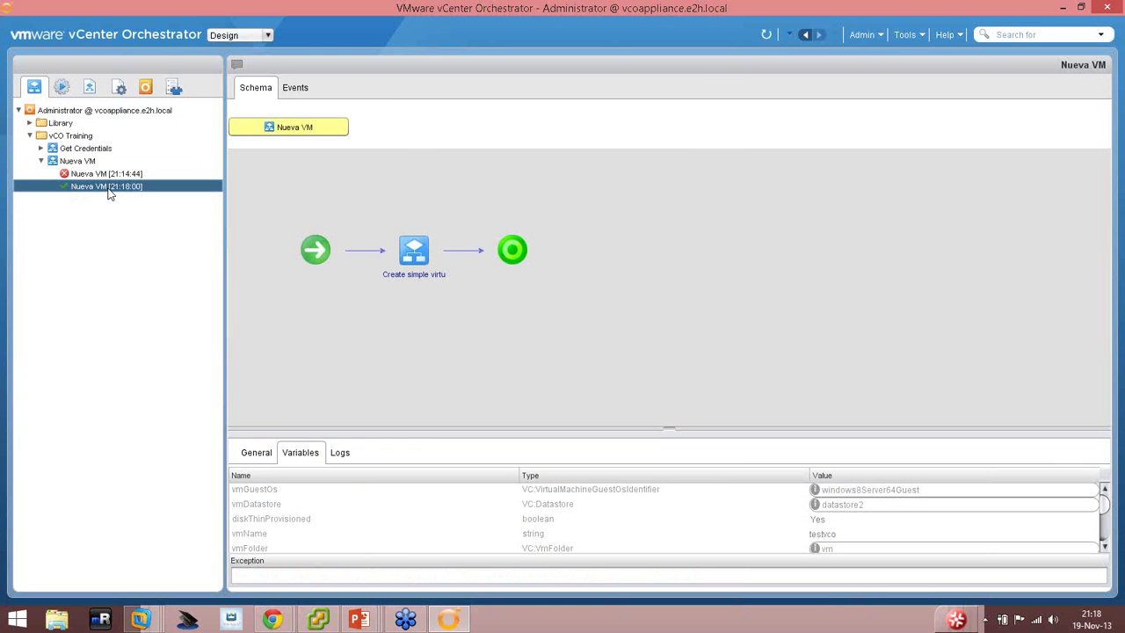
click(88, 164)
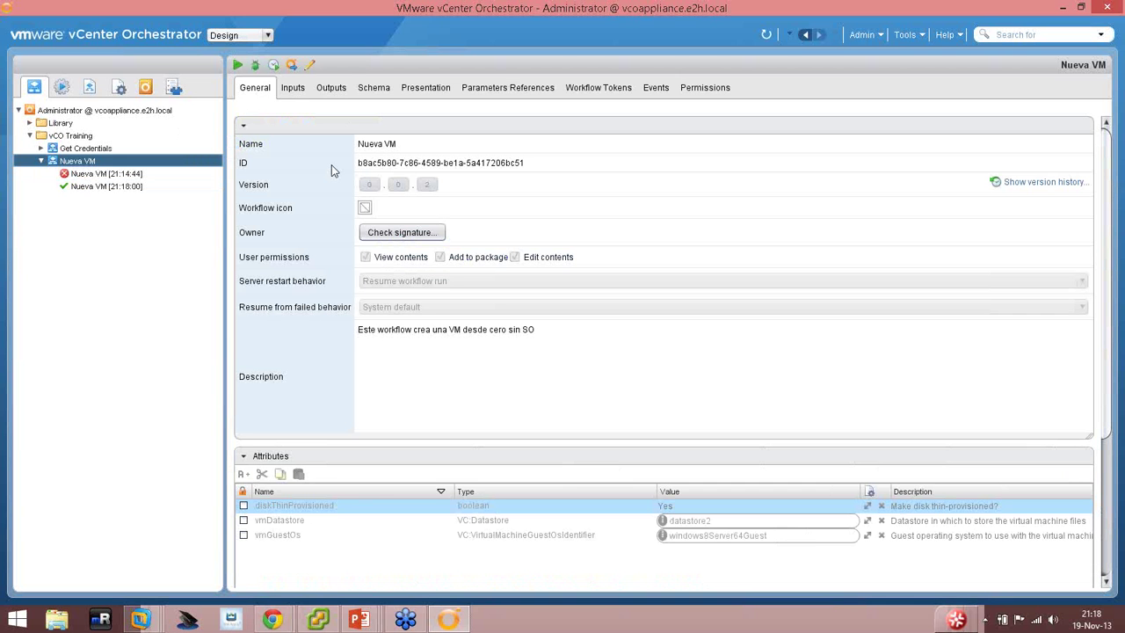
click(311, 67)
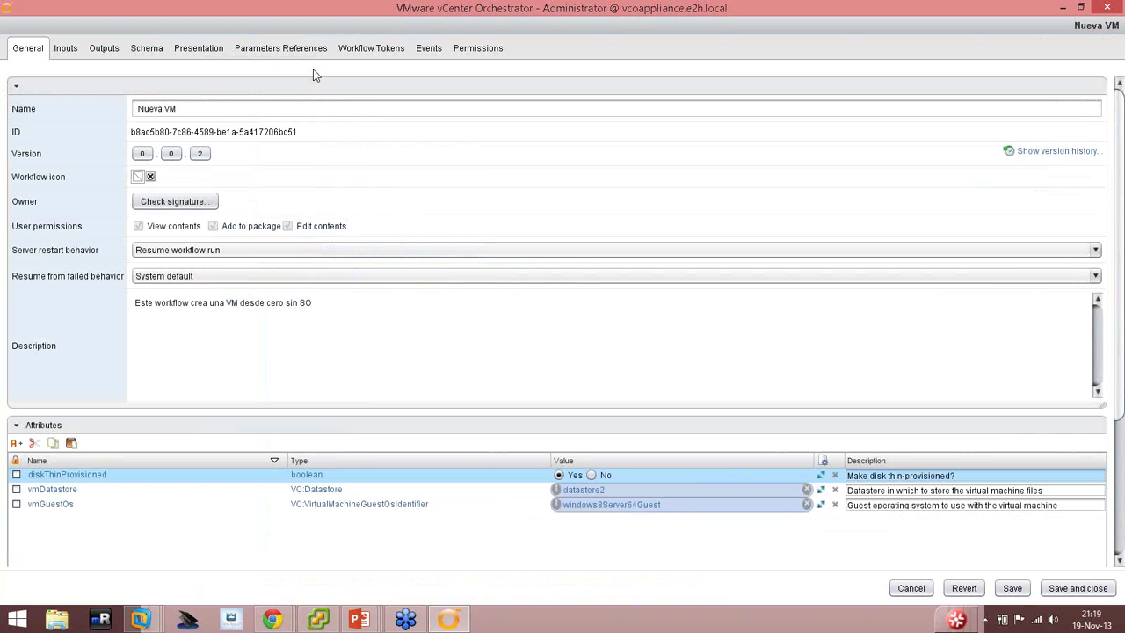
click(225, 51)
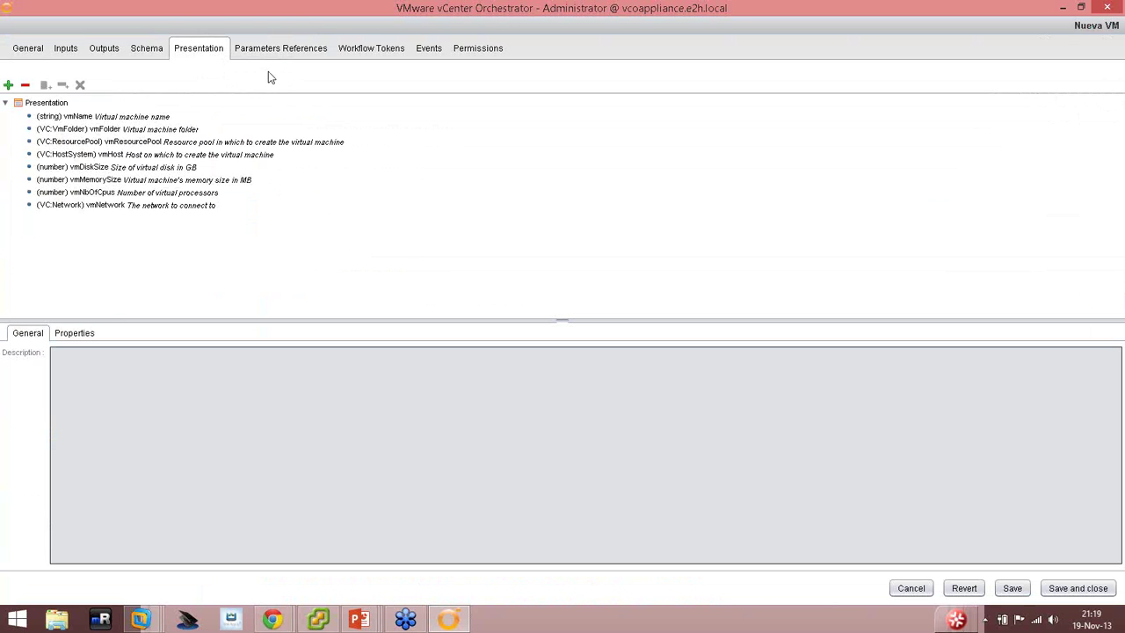
click(145, 49)
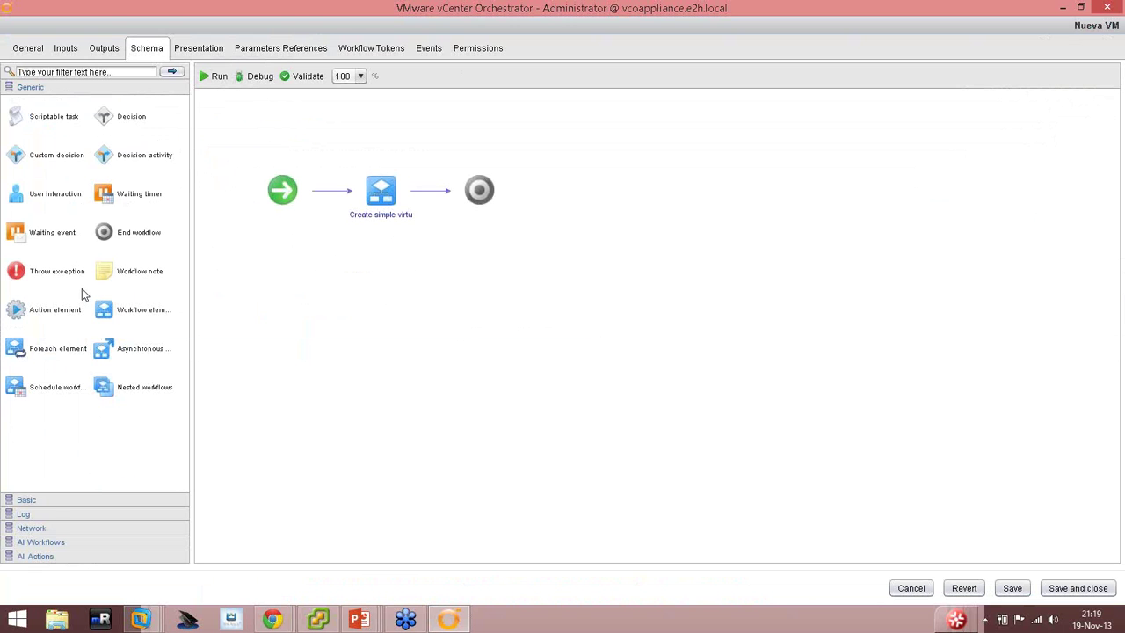
click(25, 515)
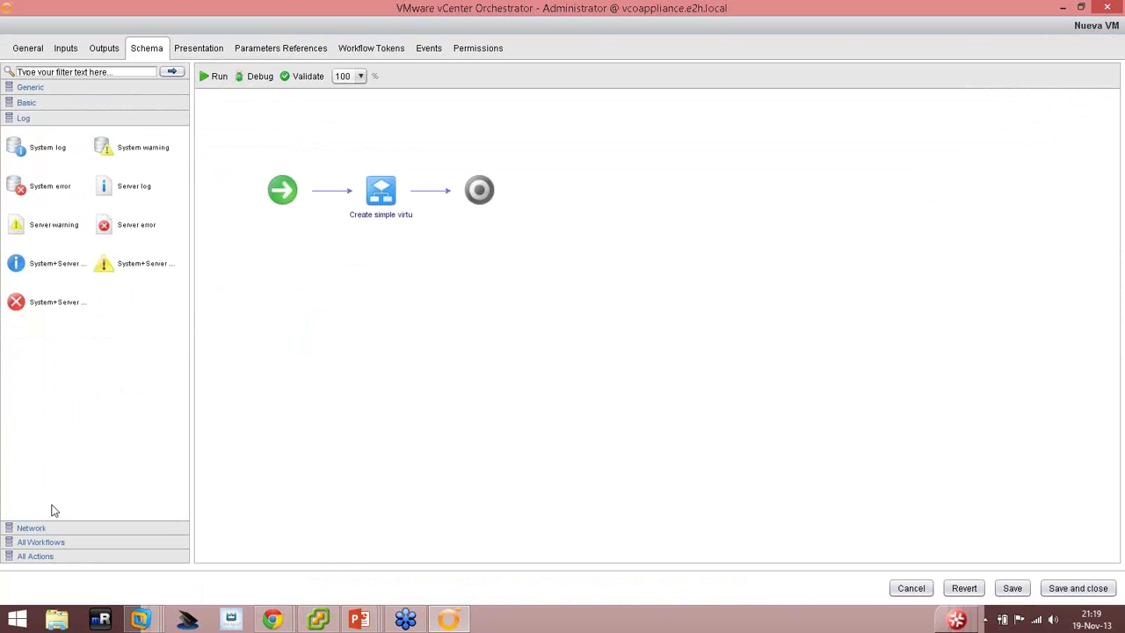
click(51, 559)
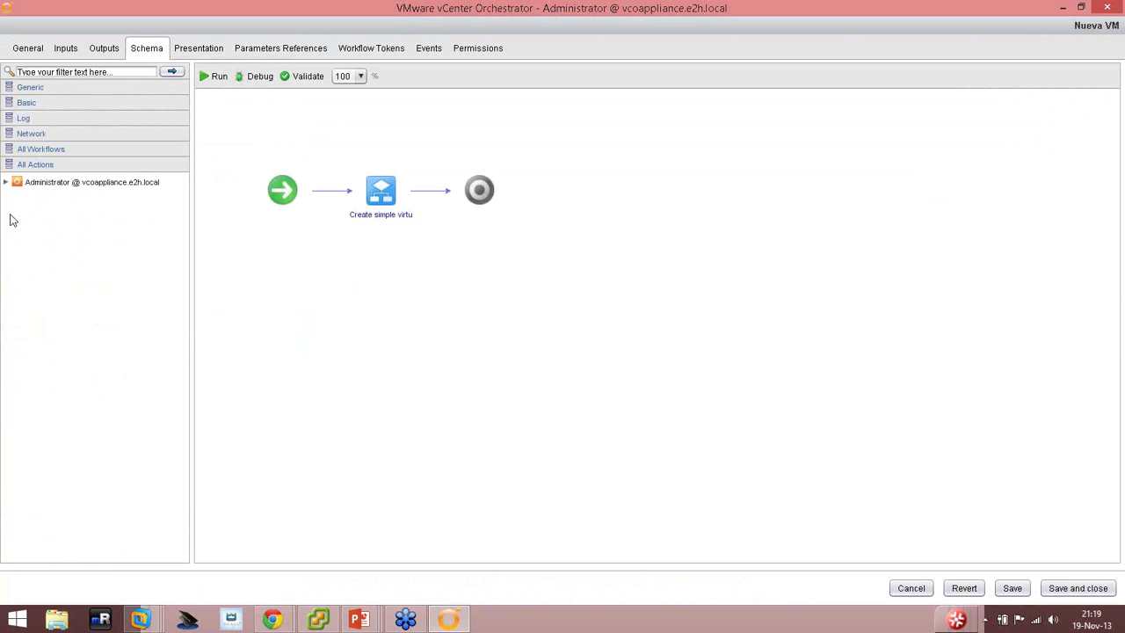
click(7, 183)
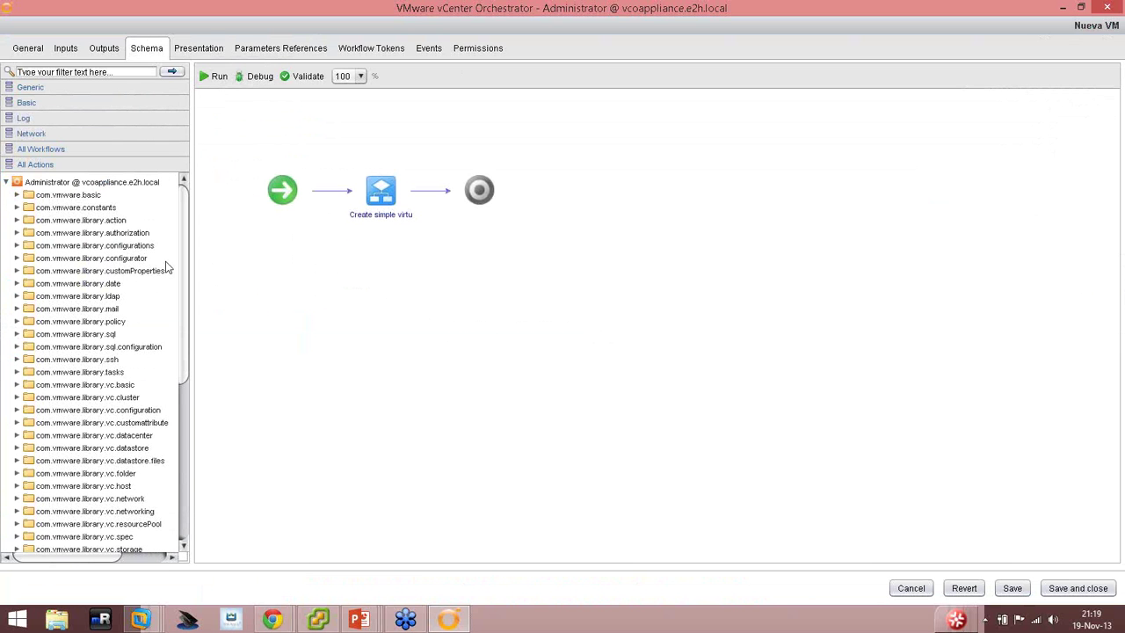
click(17, 310)
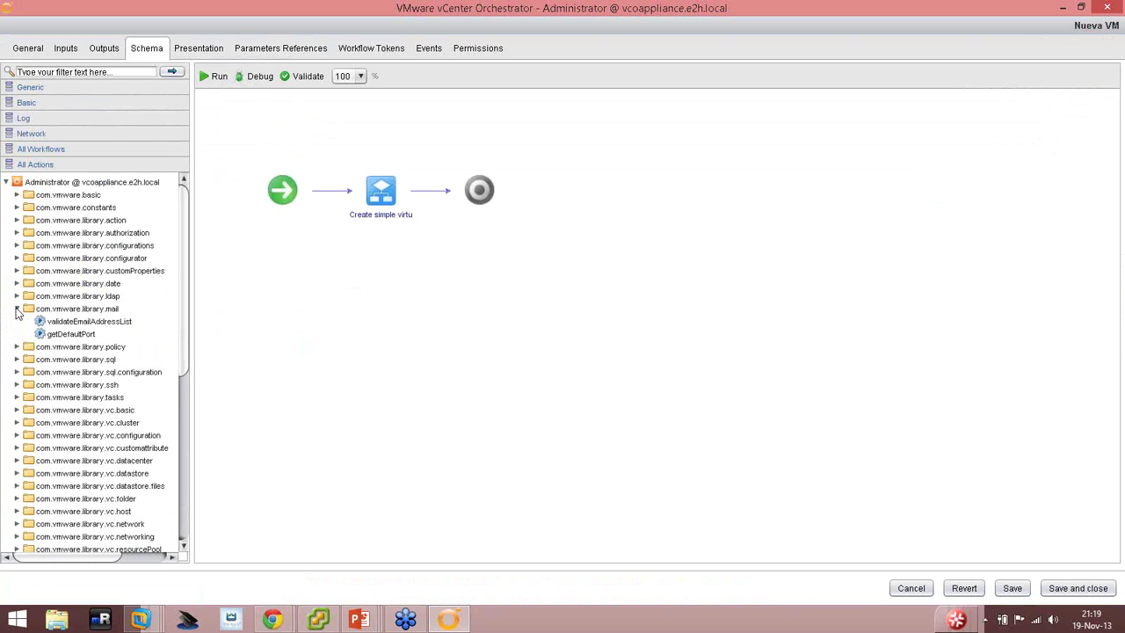
click(16, 309)
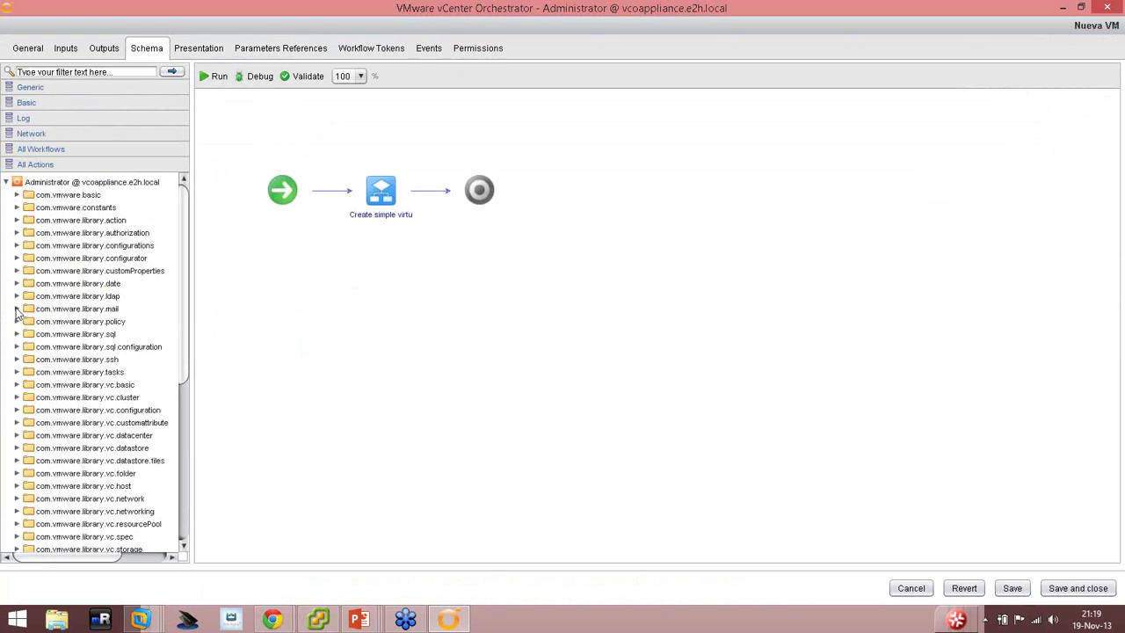
click(31, 87)
Search the palette for 'mail' and place Send notification after Create simple virtual machine
click(61, 71)
text(mail)
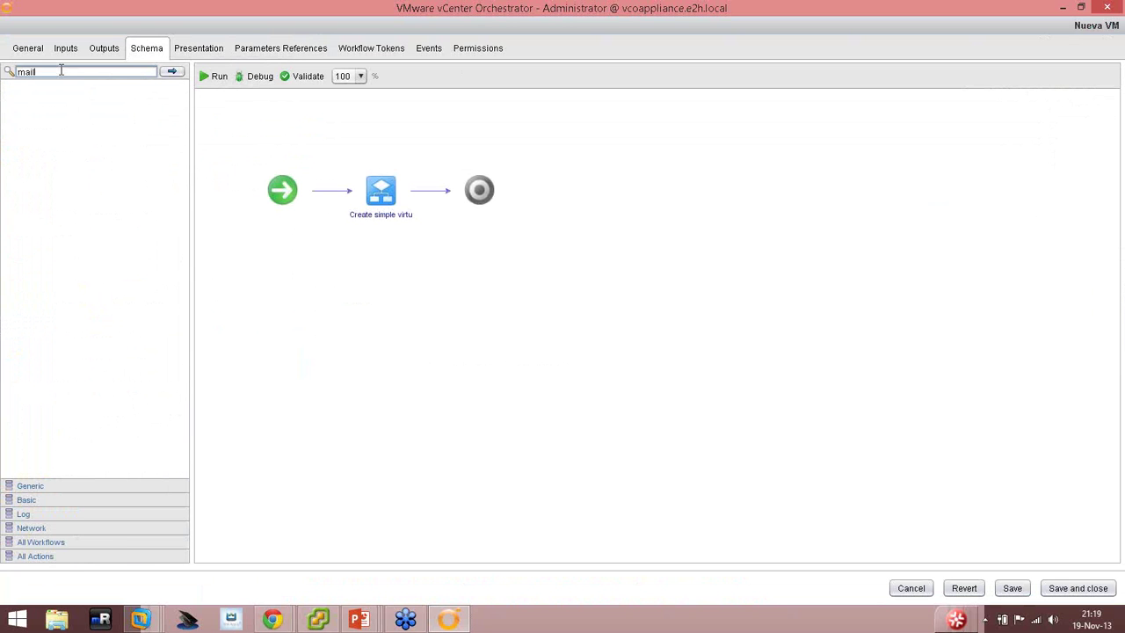
click(171, 71)
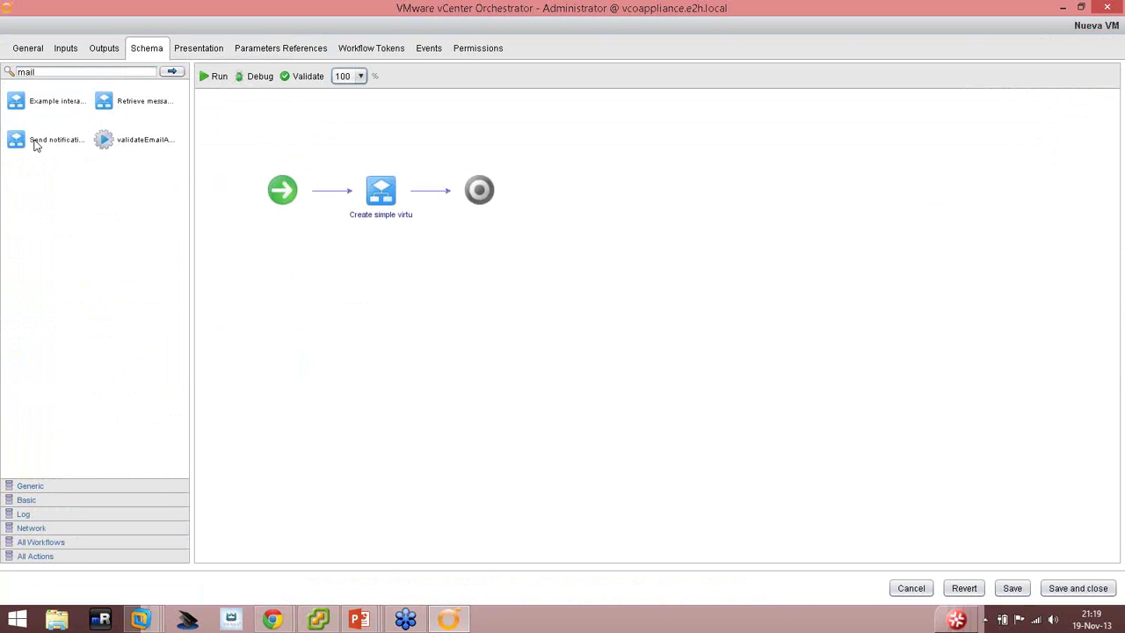
drag(35, 142, 428, 194)
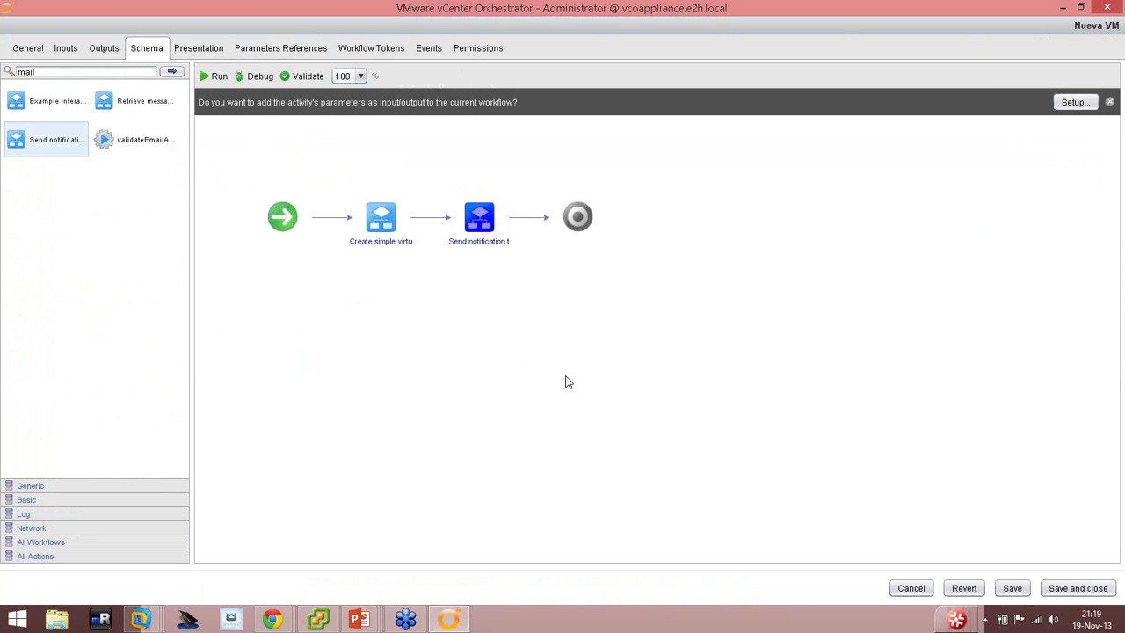
click(1074, 104)
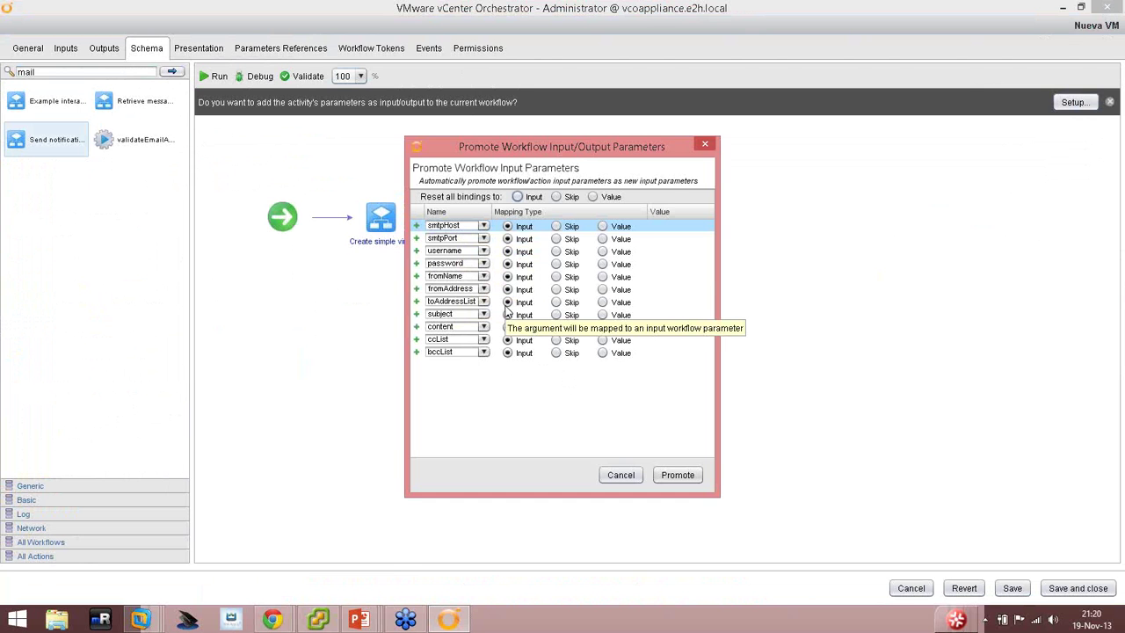
Set smtpHost, smtpPort, username, password, fromName, fromAddress, content, ccList and bccList to Skip
click(556, 226)
click(555, 239)
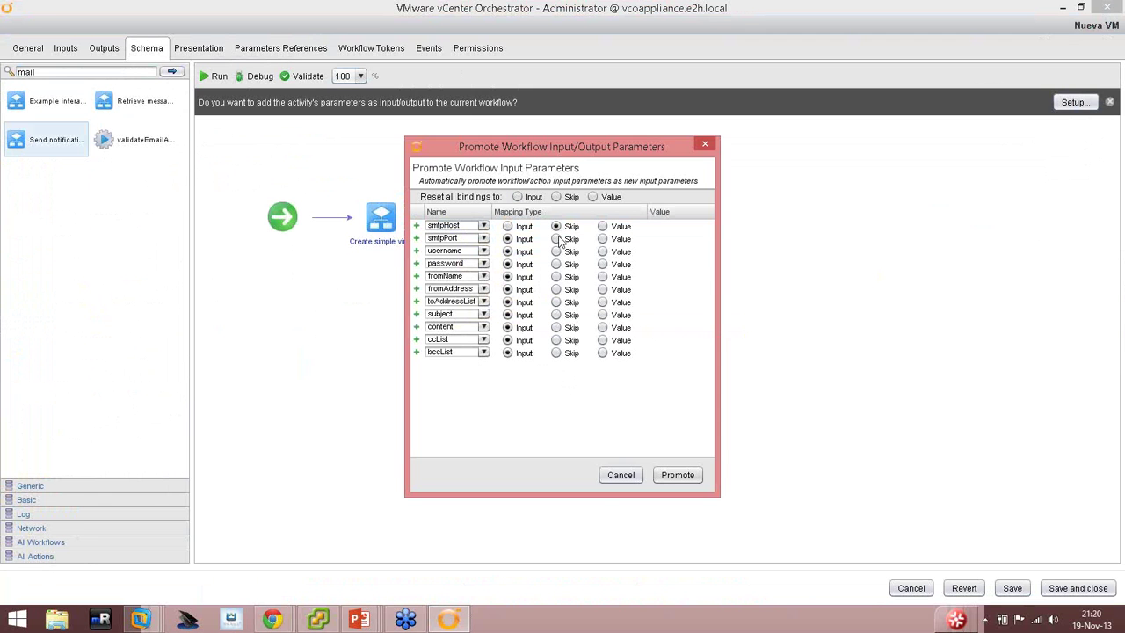
click(556, 251)
click(555, 263)
click(556, 277)
click(555, 289)
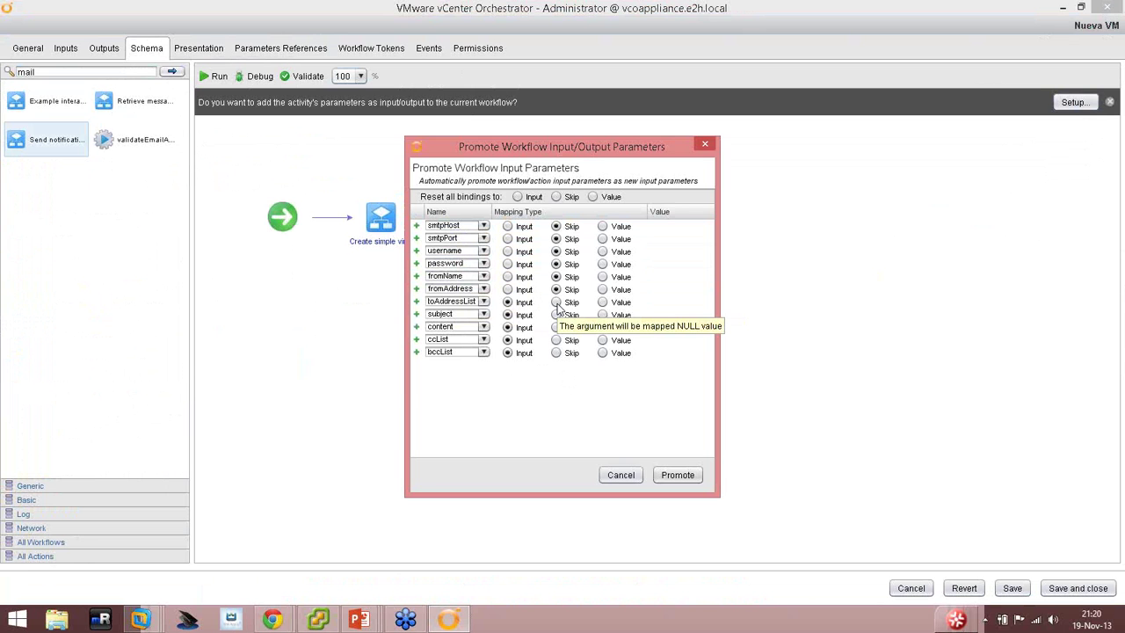
click(556, 314)
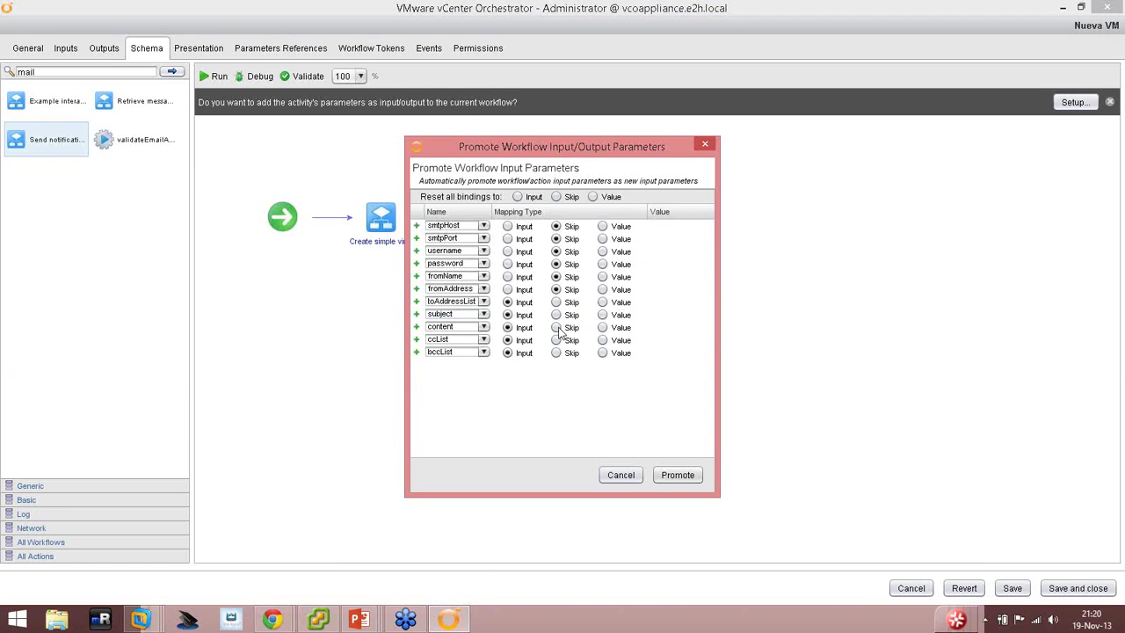
click(556, 327)
click(556, 340)
click(556, 353)
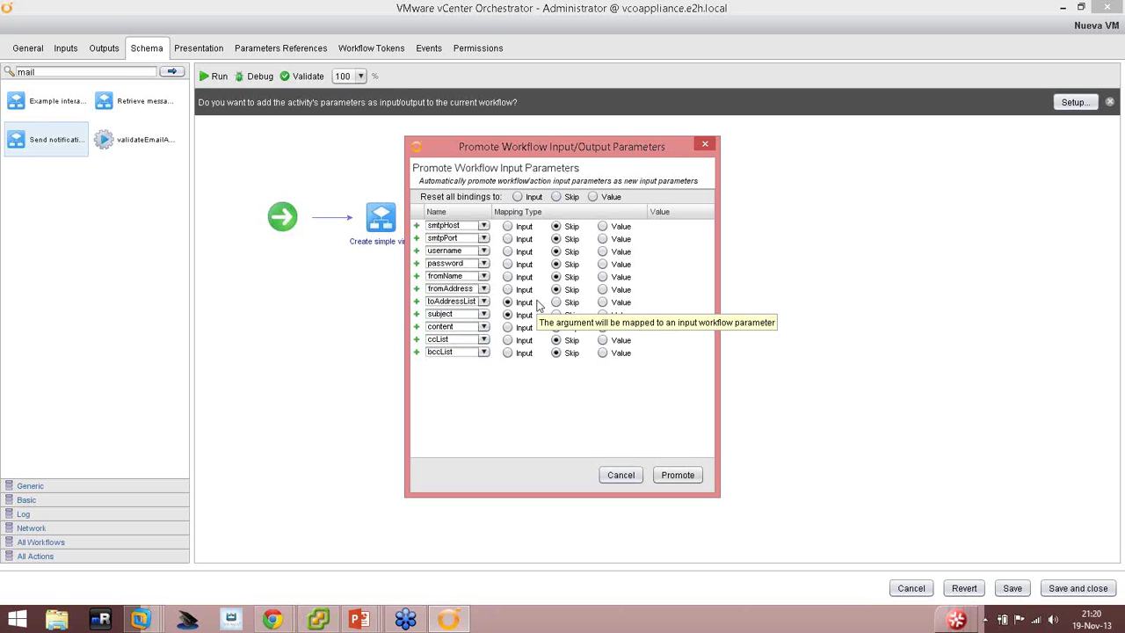
Promote the parameters, save Nueva VM with an increased version, and run it
click(671, 476)
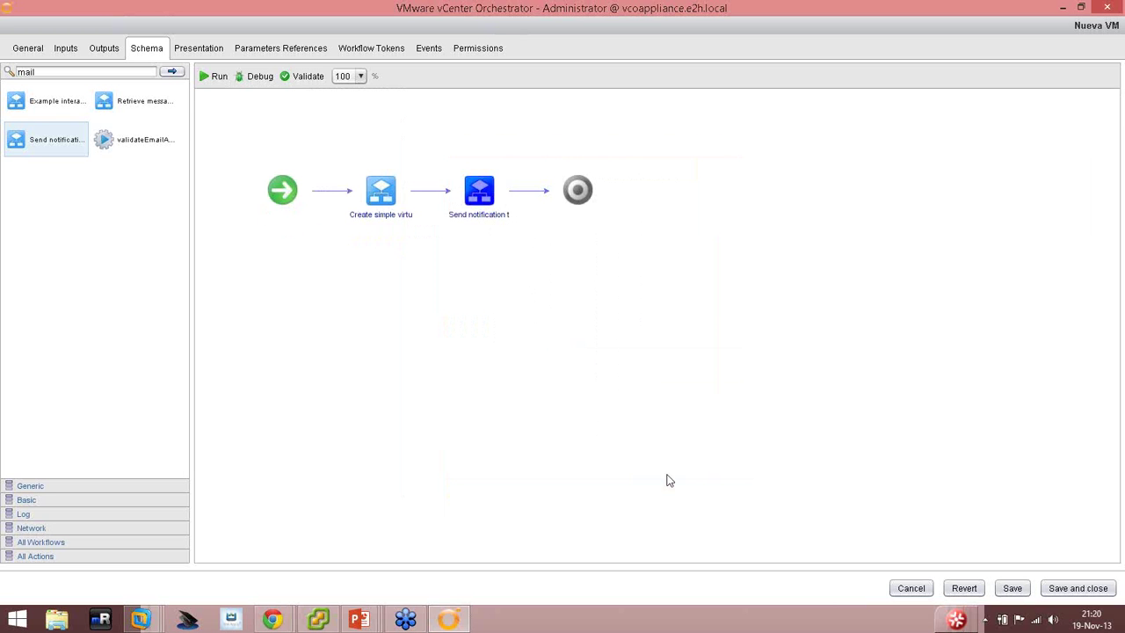
click(1052, 590)
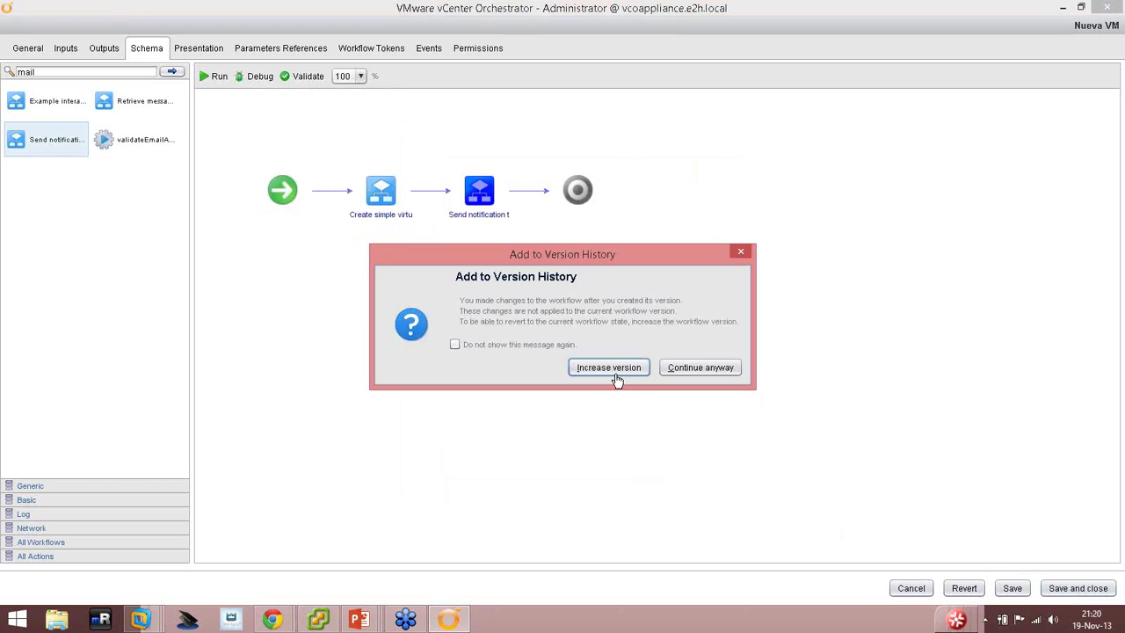
click(616, 367)
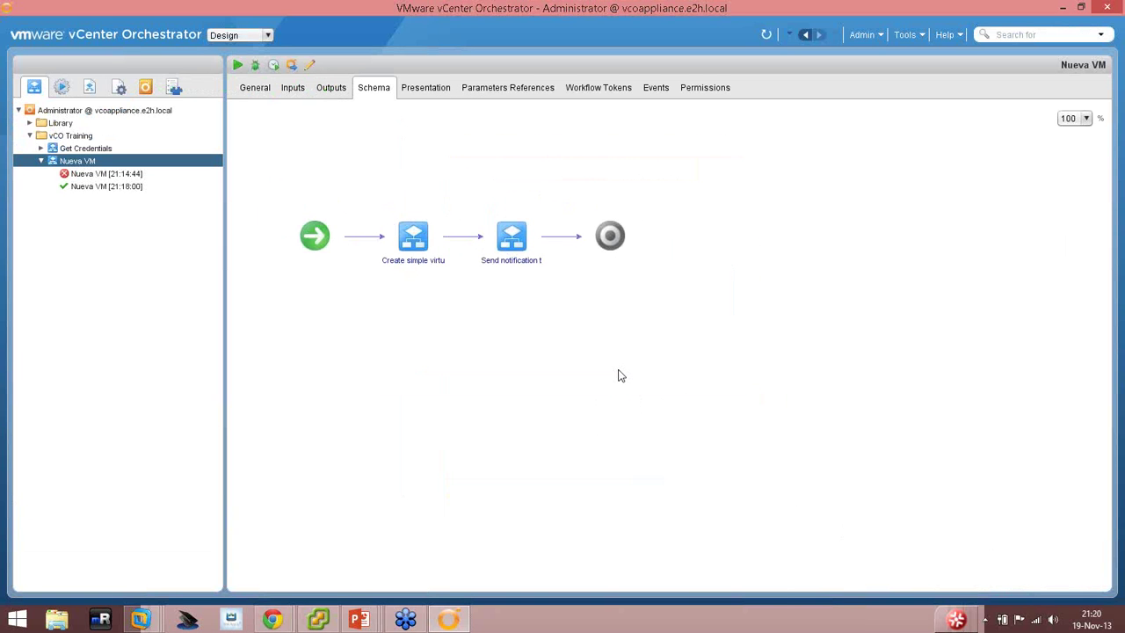
click(238, 65)
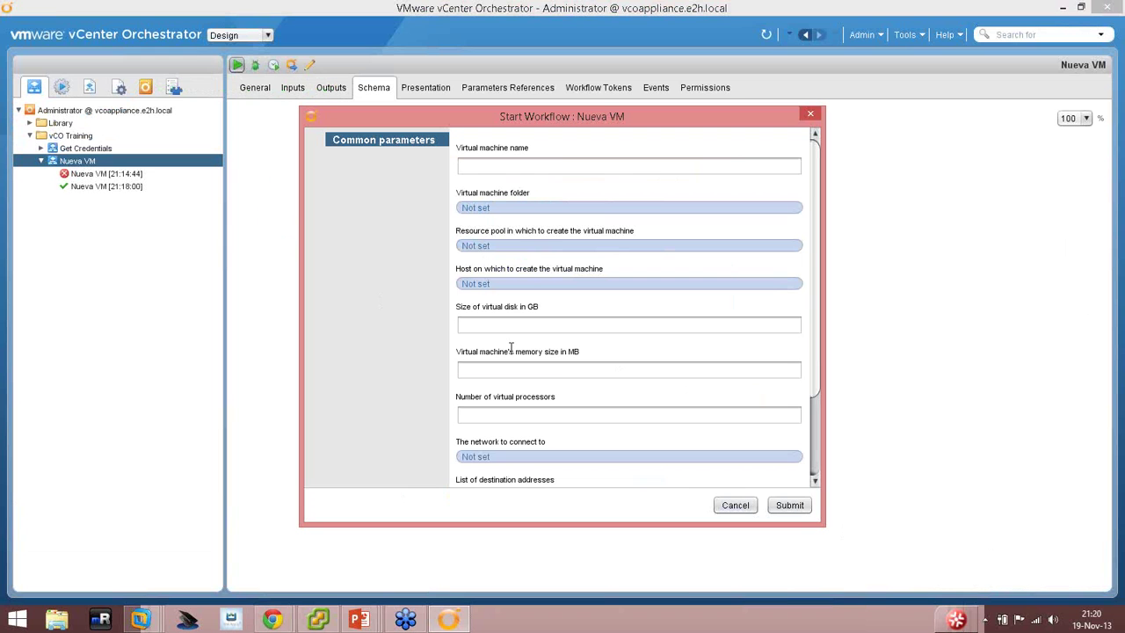
Name the virtual machine 'asd' and place it in the PMI vm folder
click(543, 167)
text(asd)
click(527, 207)
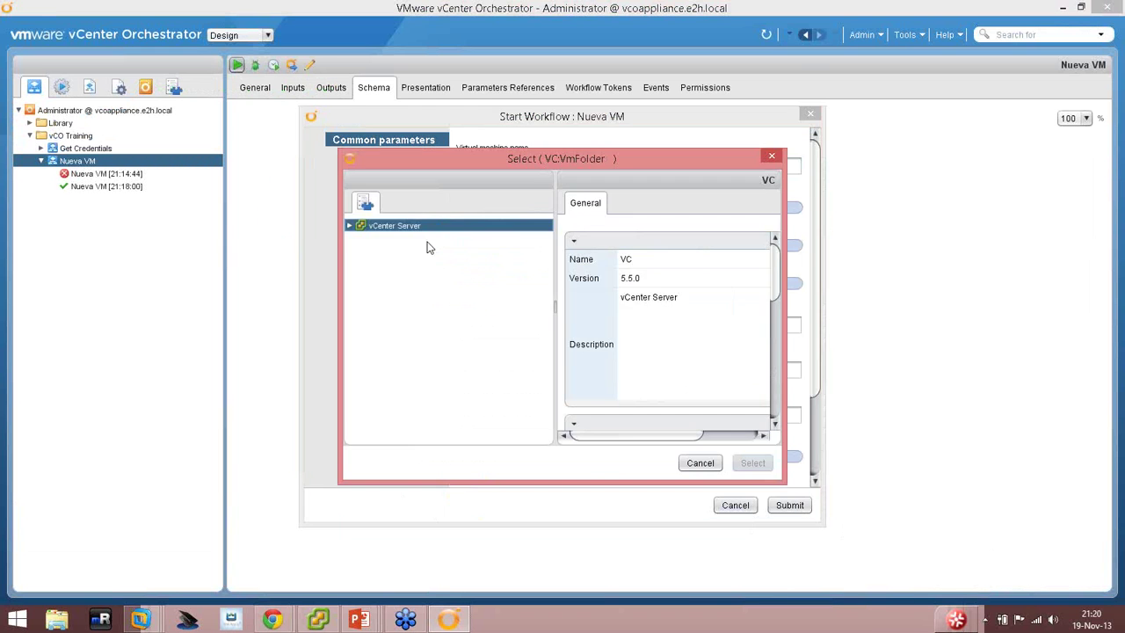
click(350, 226)
click(362, 239)
click(371, 251)
click(383, 264)
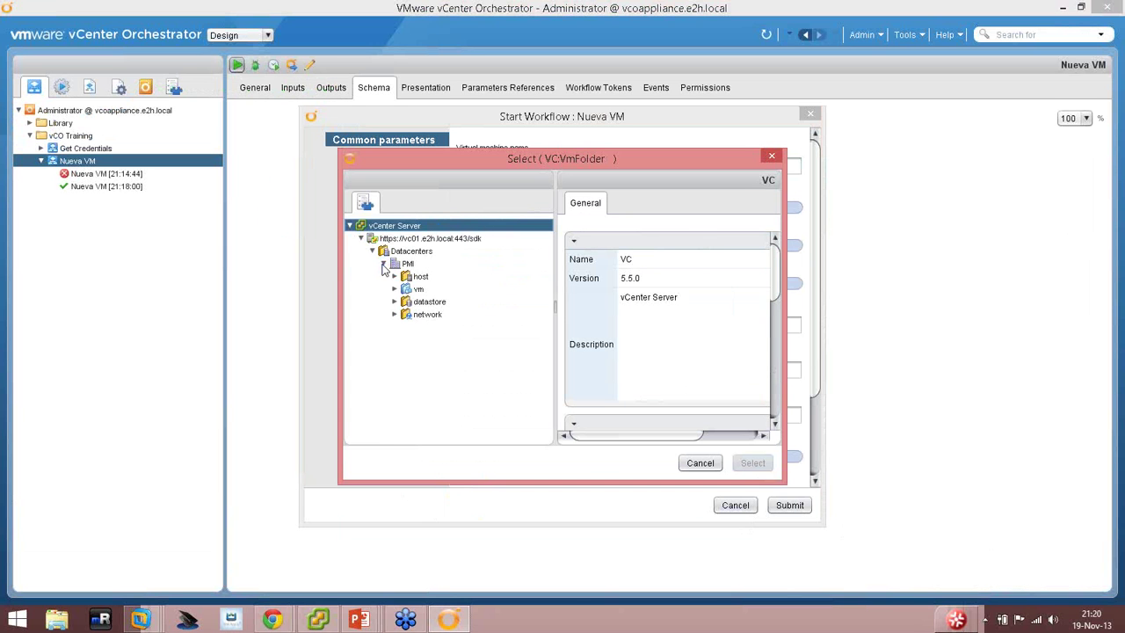
click(395, 289)
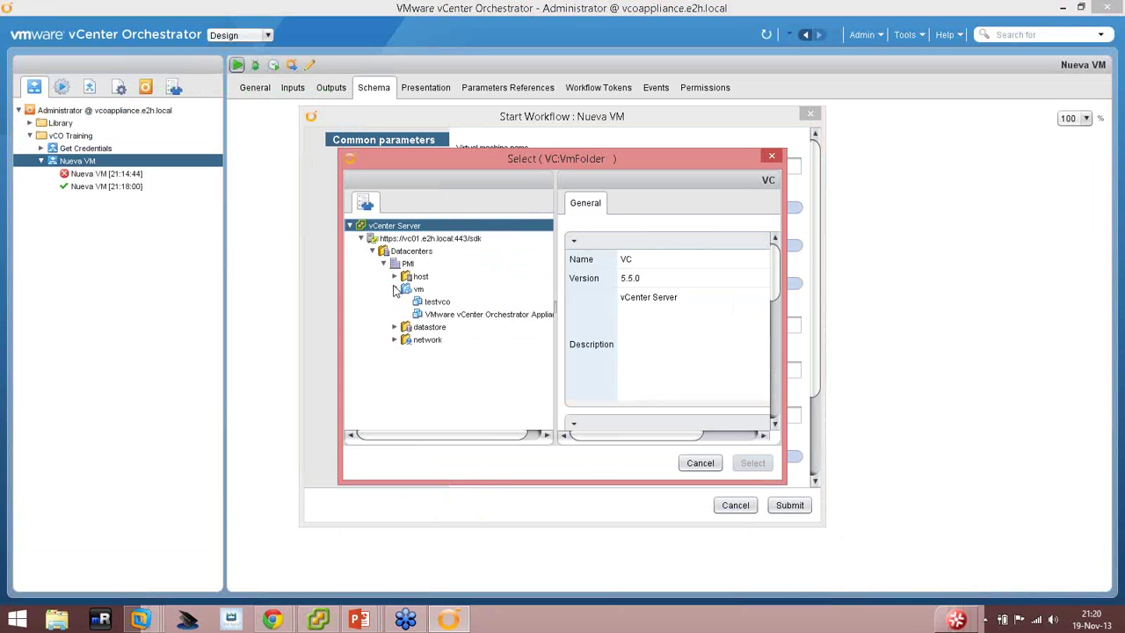
drag(459, 159, 498, 120)
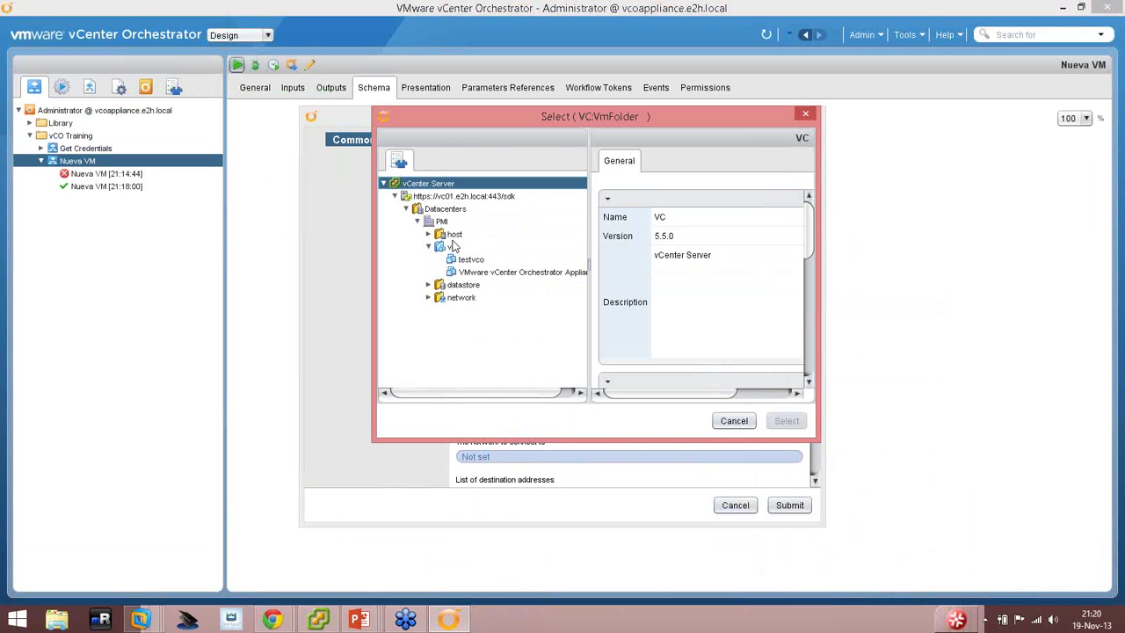
click(452, 247)
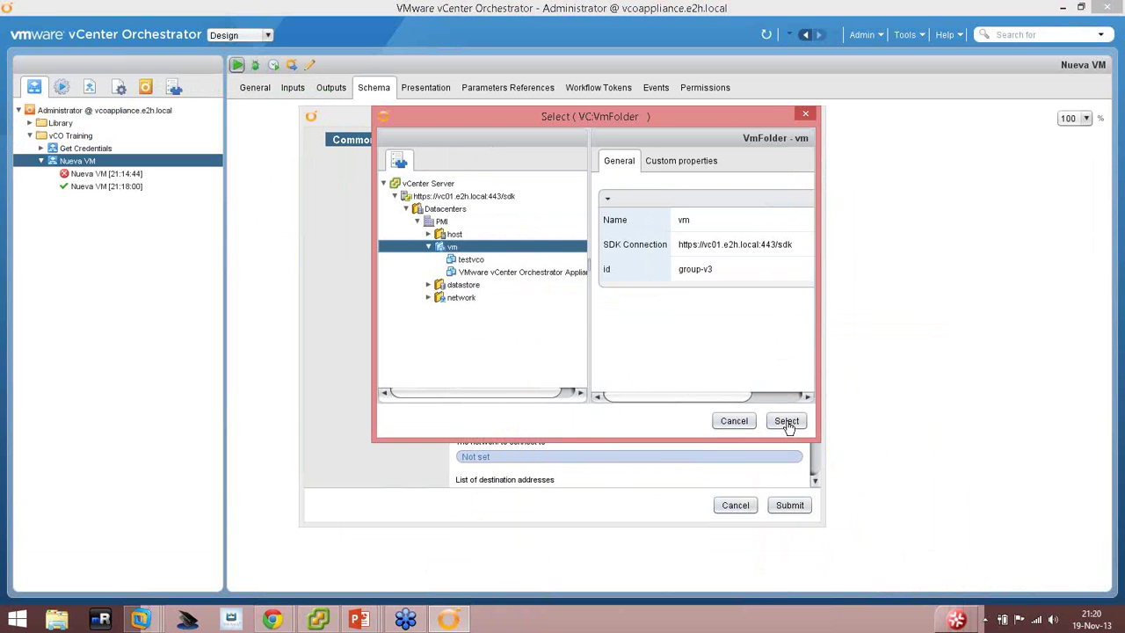
click(787, 421)
Select Resources under esxi01.e2h.local as the resource pool
click(510, 245)
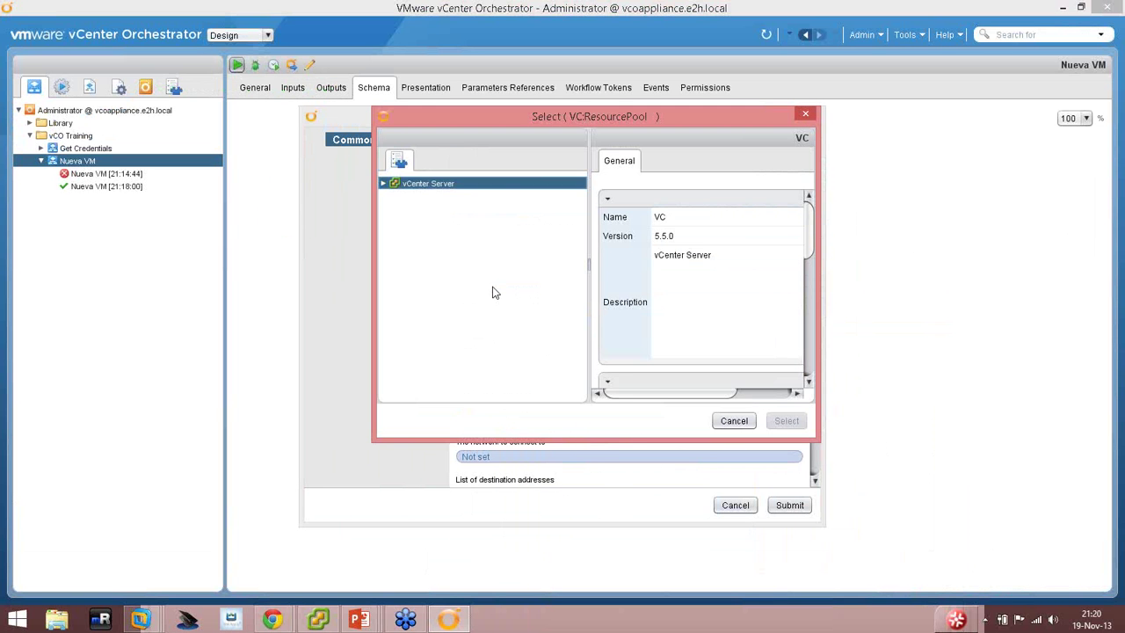
click(383, 183)
click(395, 196)
click(407, 209)
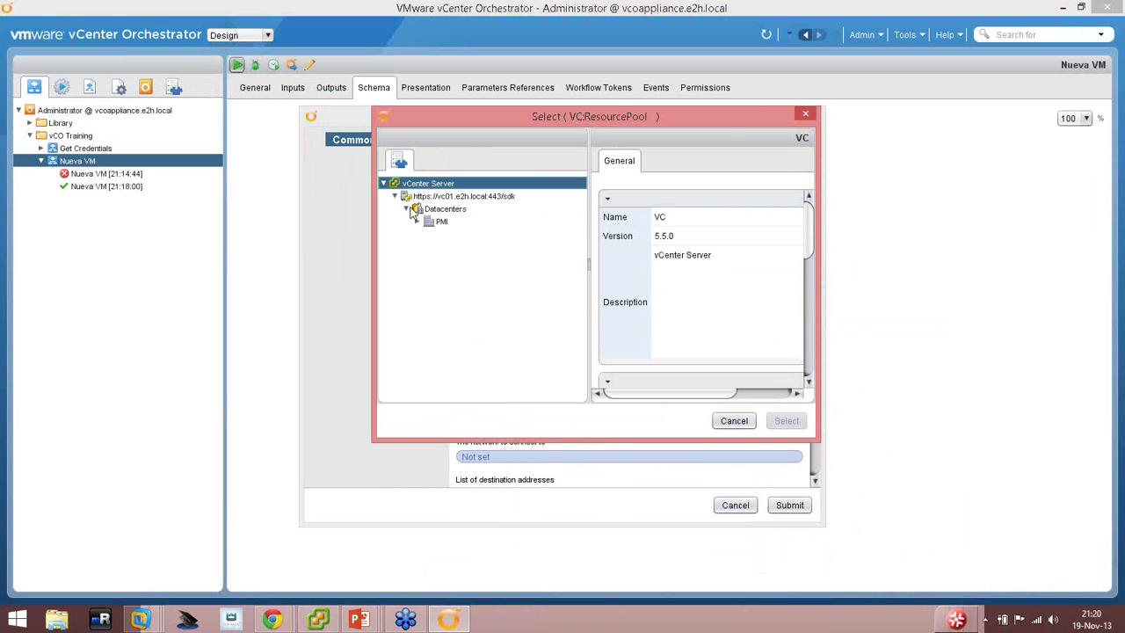
click(418, 222)
click(429, 272)
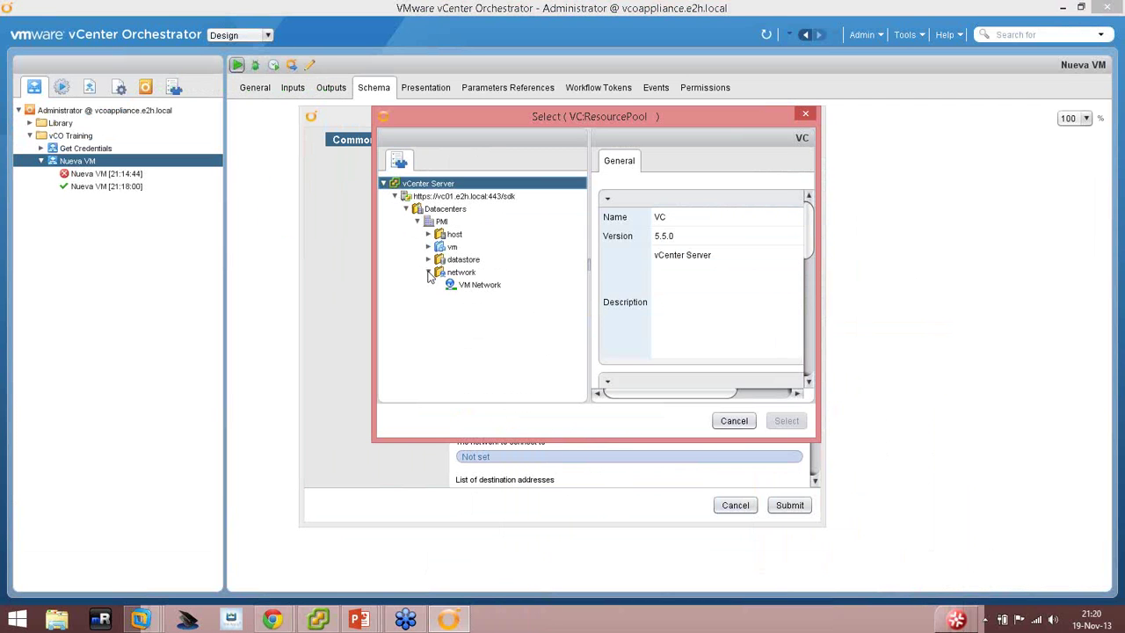
click(429, 234)
click(441, 247)
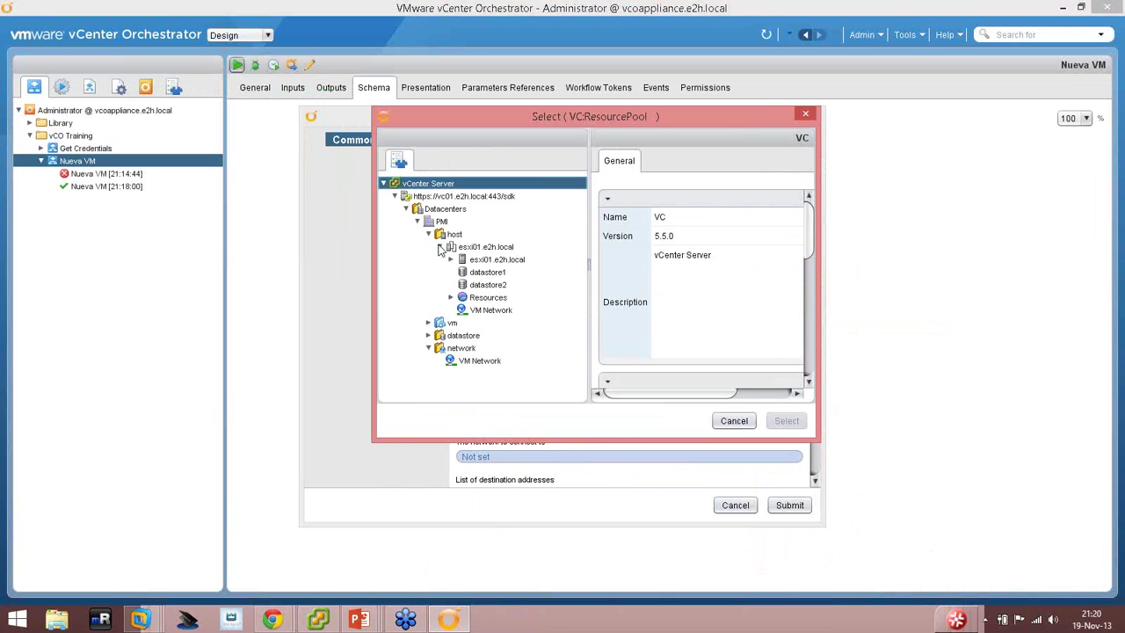
click(489, 310)
click(489, 297)
click(784, 420)
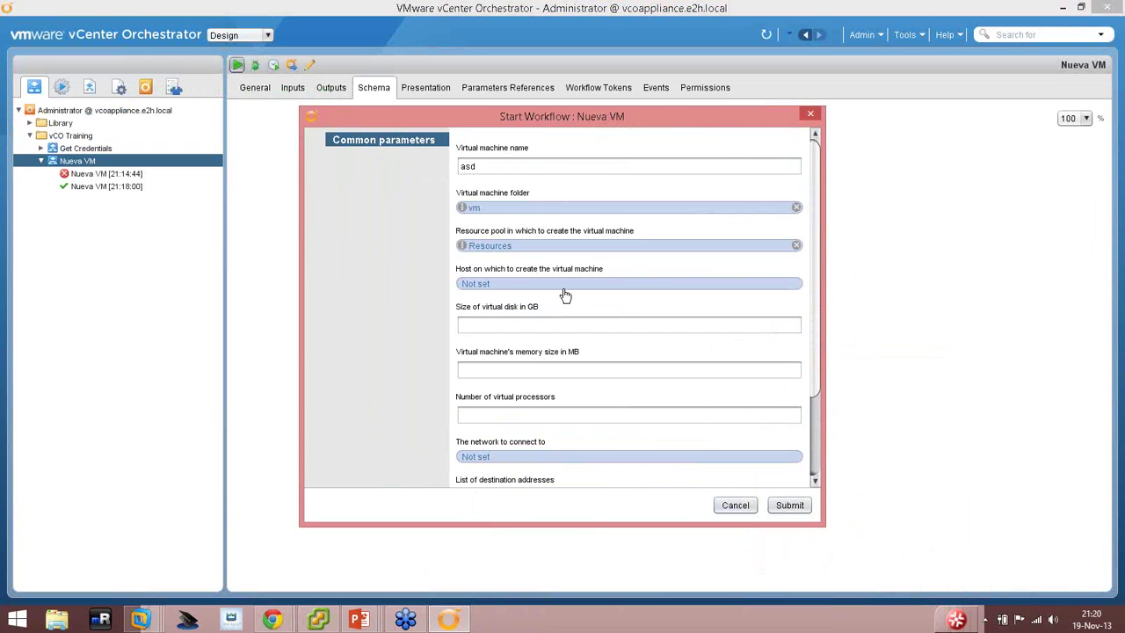
Select esxi01.e2h.local as the virtual machine's host
click(565, 290)
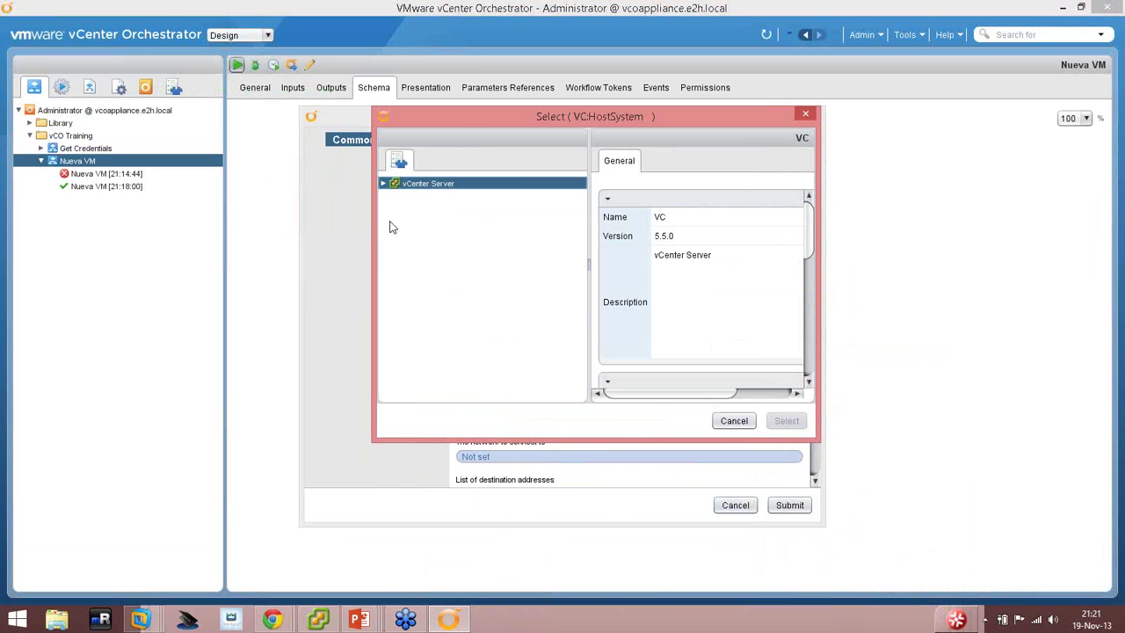
click(384, 182)
click(395, 196)
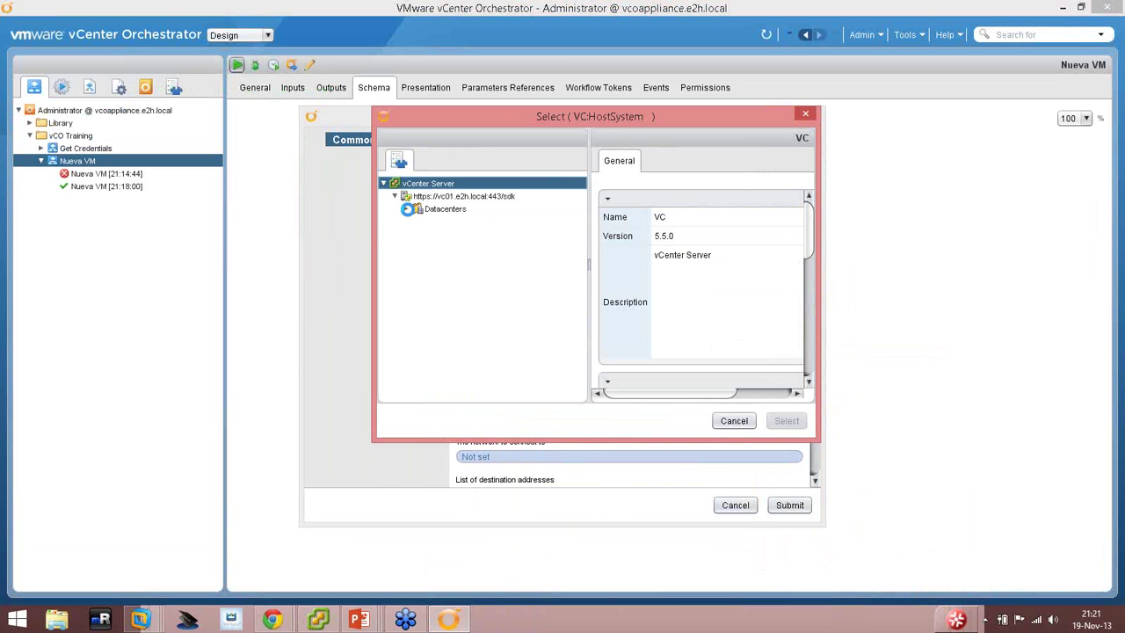
click(407, 208)
click(428, 234)
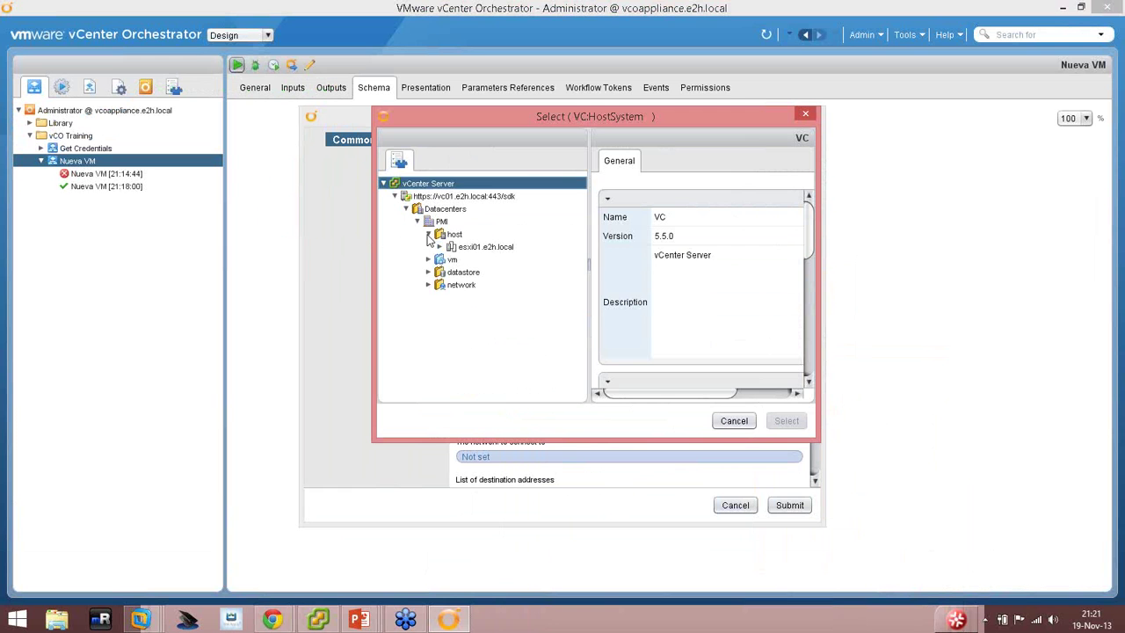
click(439, 247)
click(479, 260)
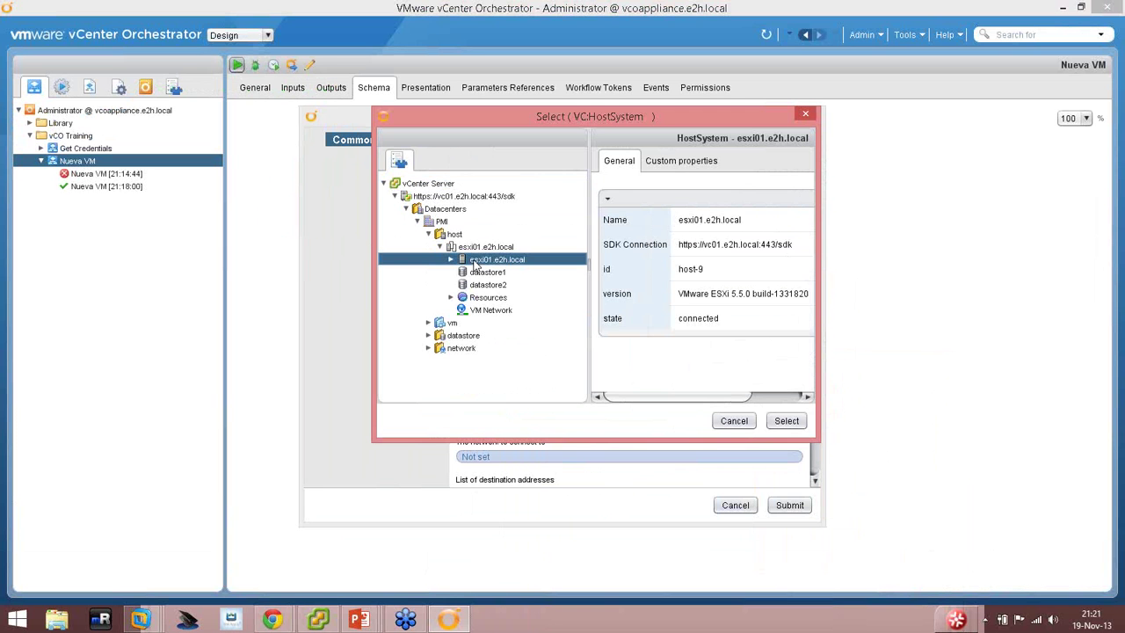
click(787, 422)
Enter disk size 40, memory 50 and 1 processor
click(526, 325)
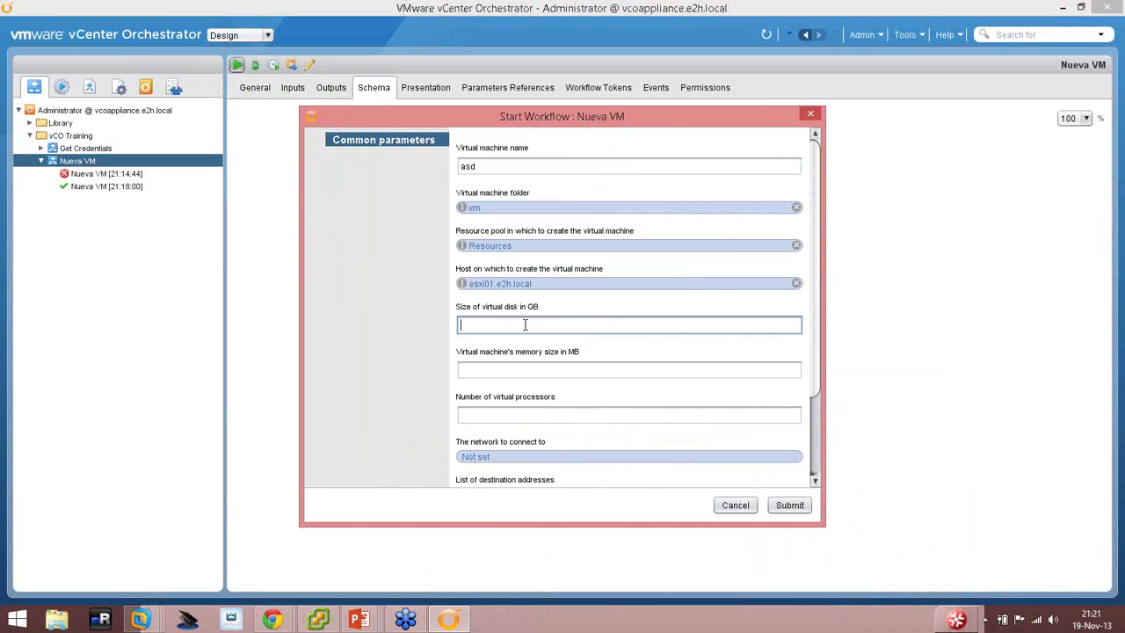
text(40)
key(Tab)
text(50)
key(Tab)
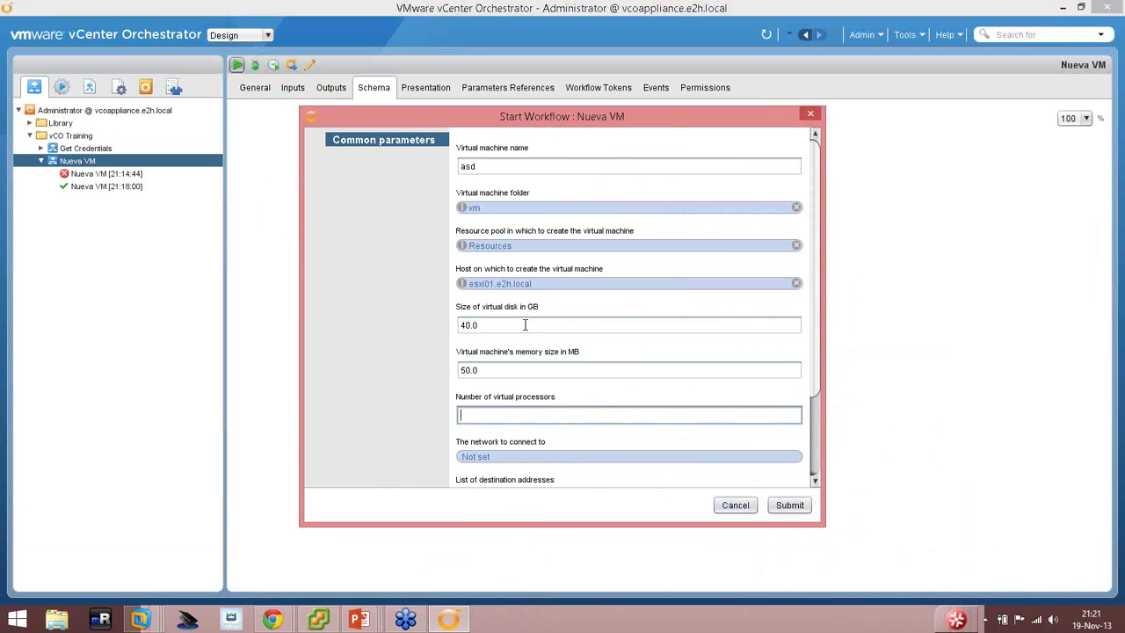
text(1)
Select VM Network from the PMI network folder
click(483, 458)
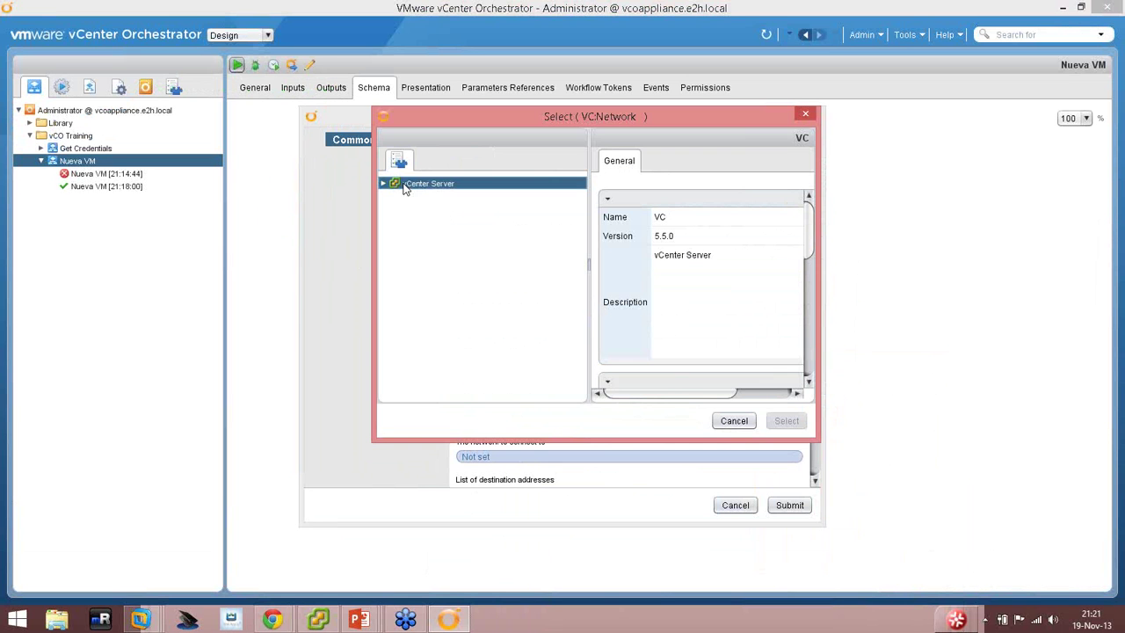
click(383, 182)
click(394, 196)
click(406, 209)
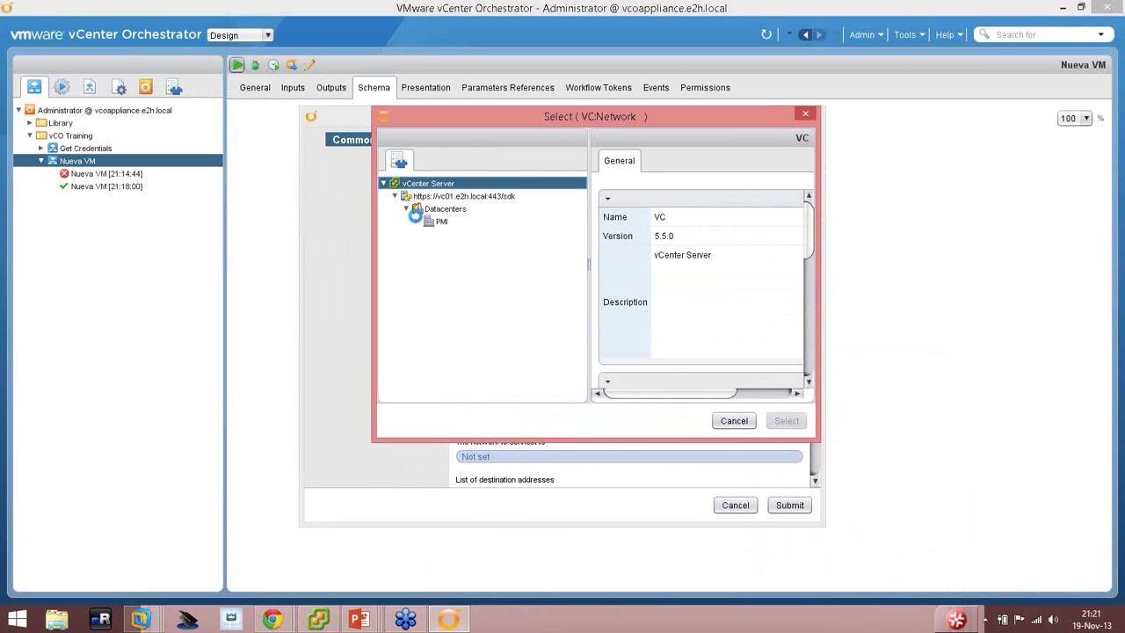
click(419, 221)
click(428, 271)
click(475, 285)
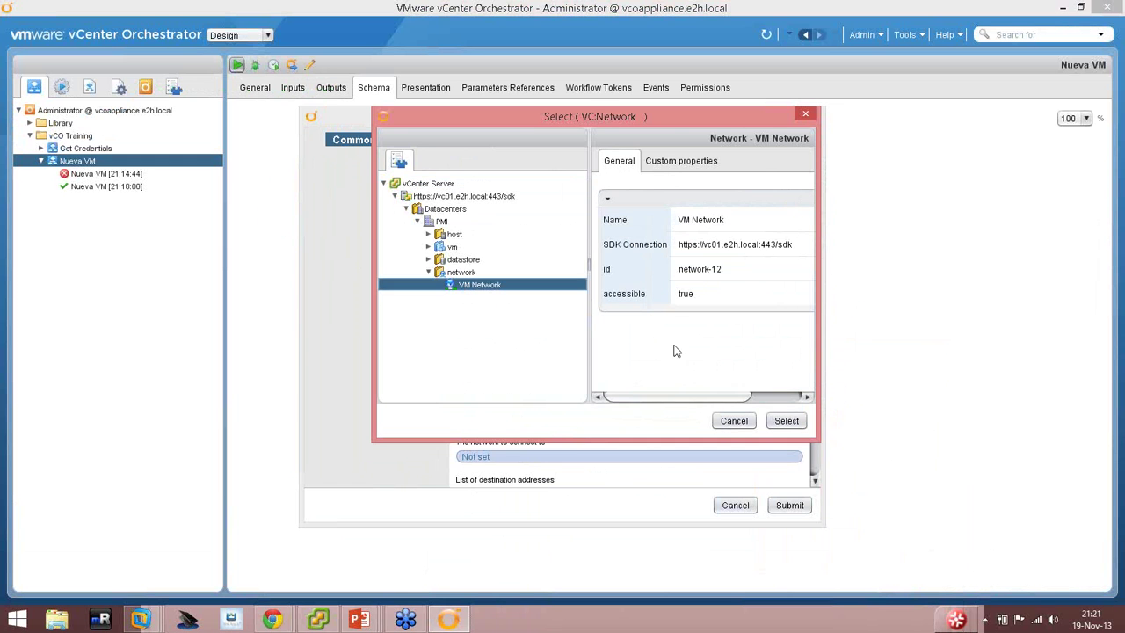
click(786, 420)
Add the recipient's e-mail address, set subject 'Prueba webinar 2', and submit the run
click(814, 451)
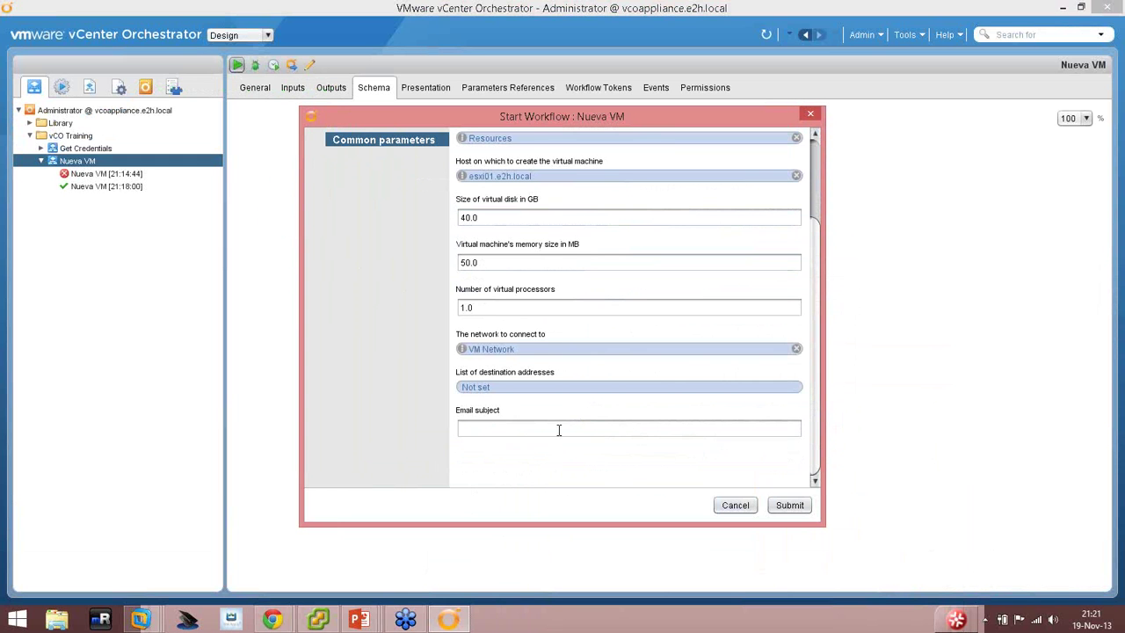
click(484, 387)
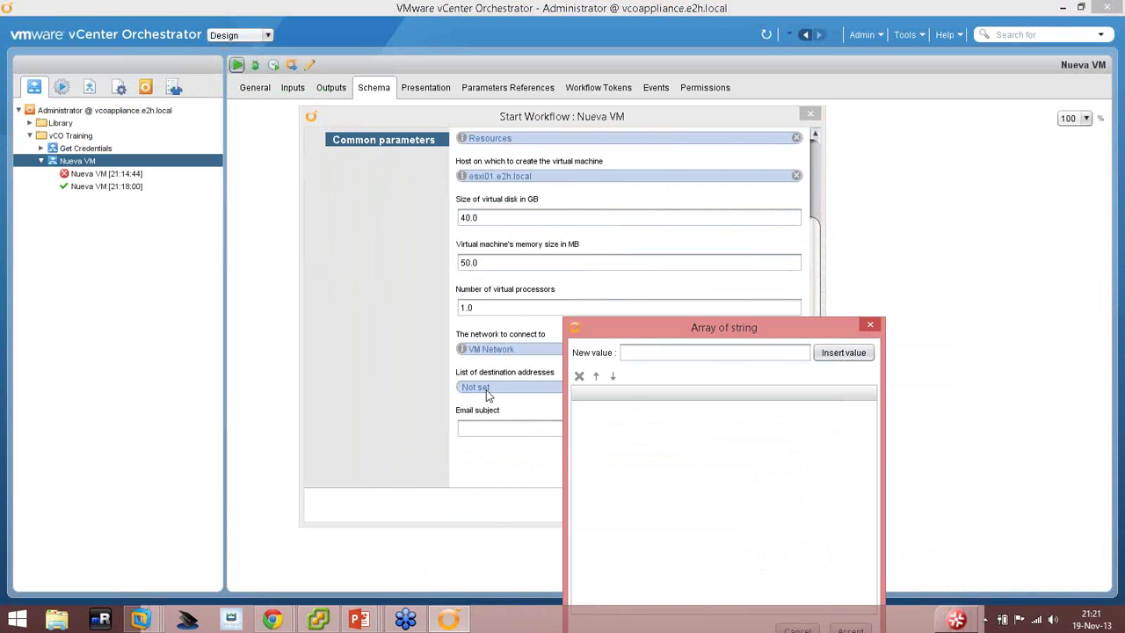
click(648, 353)
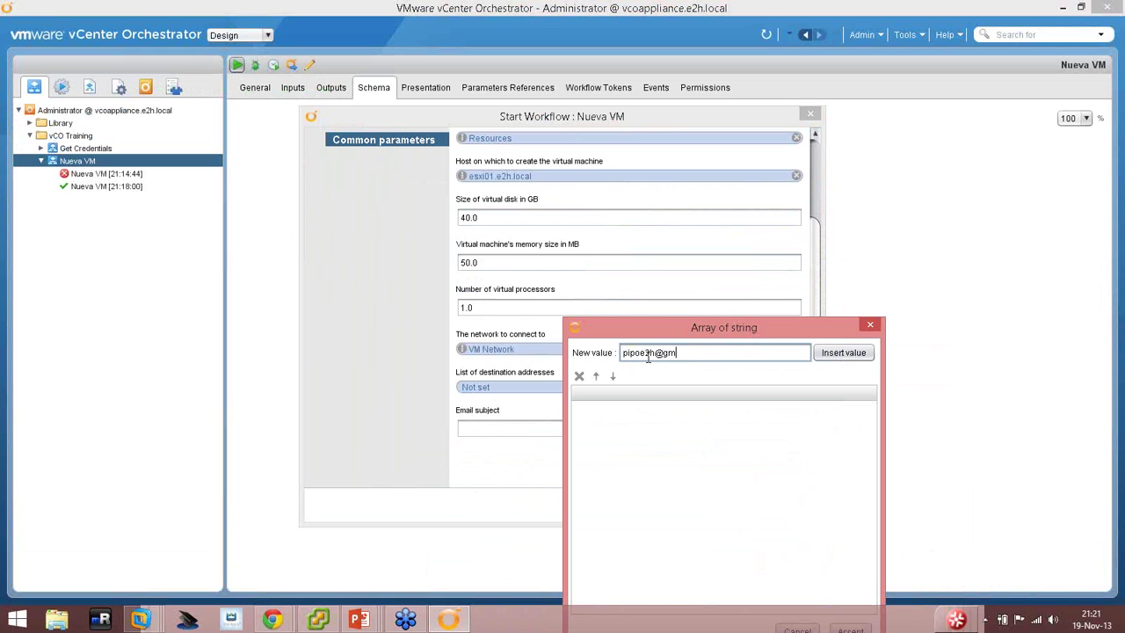
click(831, 356)
drag(747, 327, 774, 208)
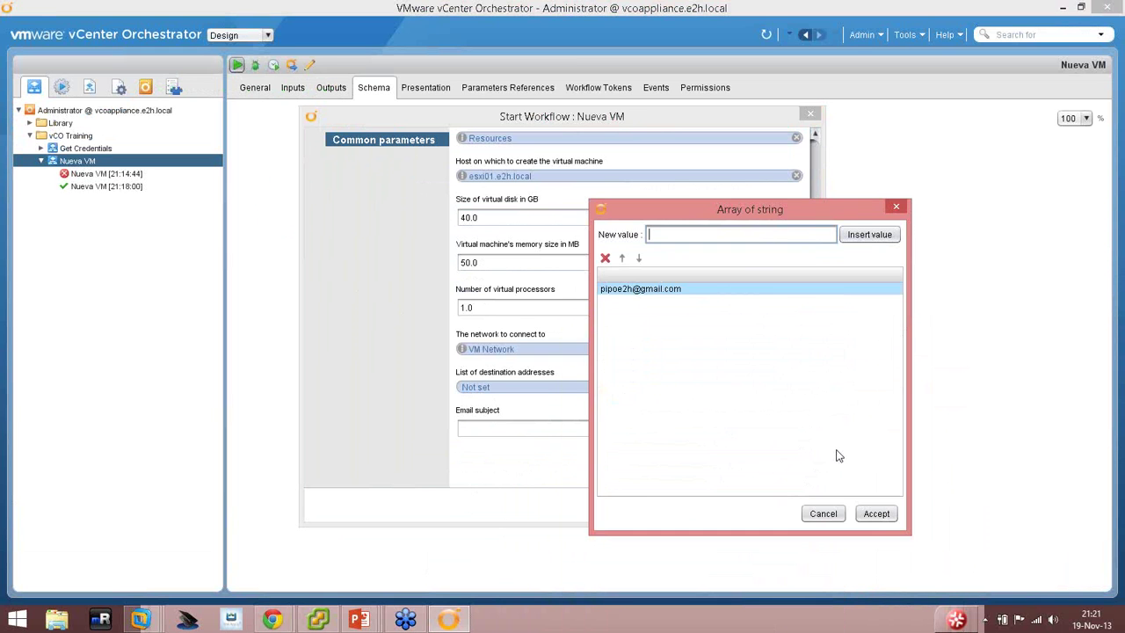
click(565, 426)
text(Pru)
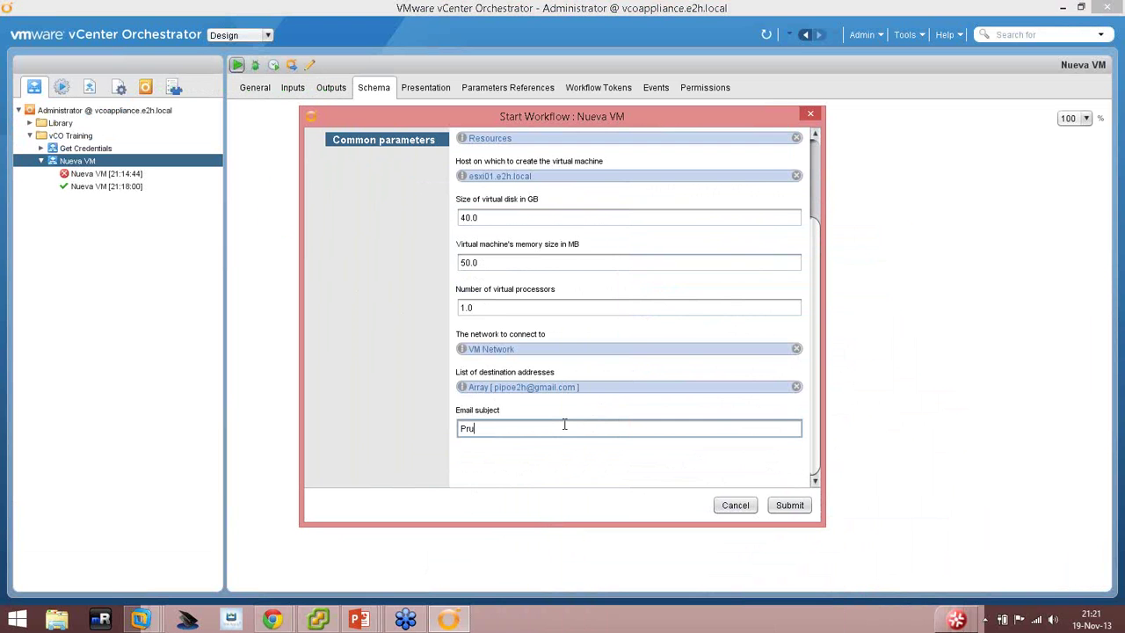
text(eba webinar 2)
click(789, 506)
Check vSphere tasks, see the missing smtpHost failure, then show slide 21's book raffle
click(319, 620)
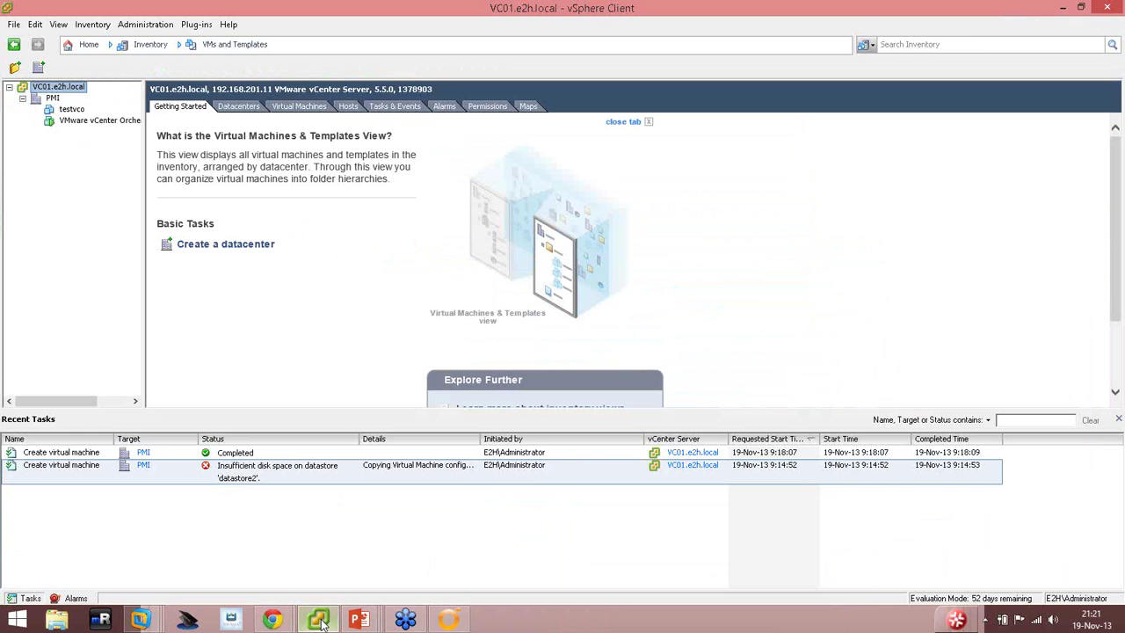
click(319, 619)
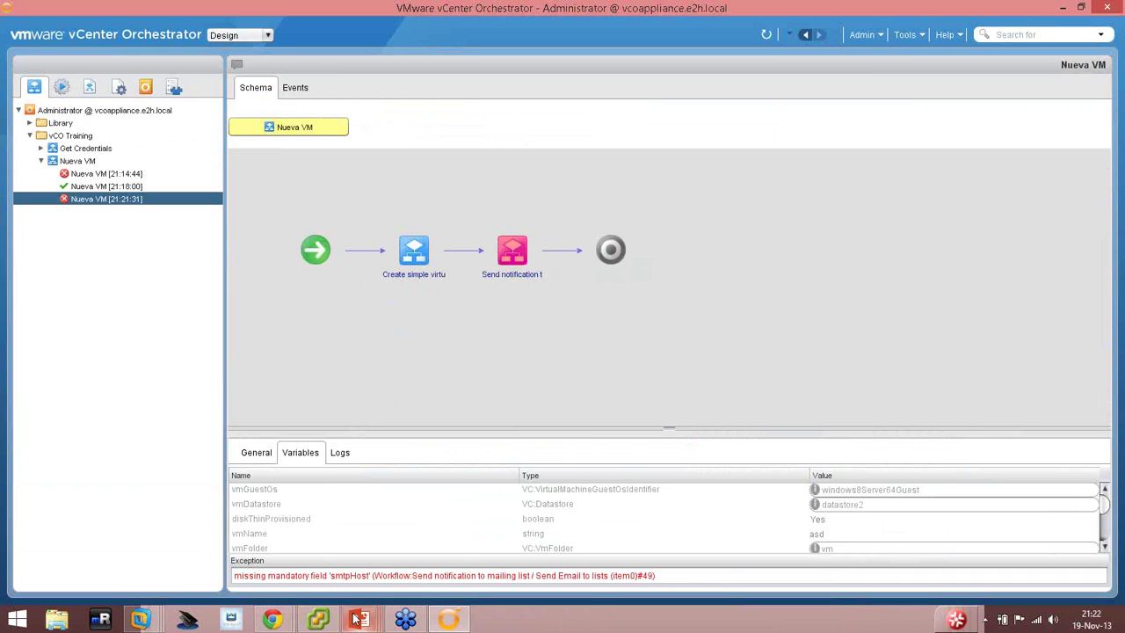
mouse_move(356, 620)
click(362, 545)
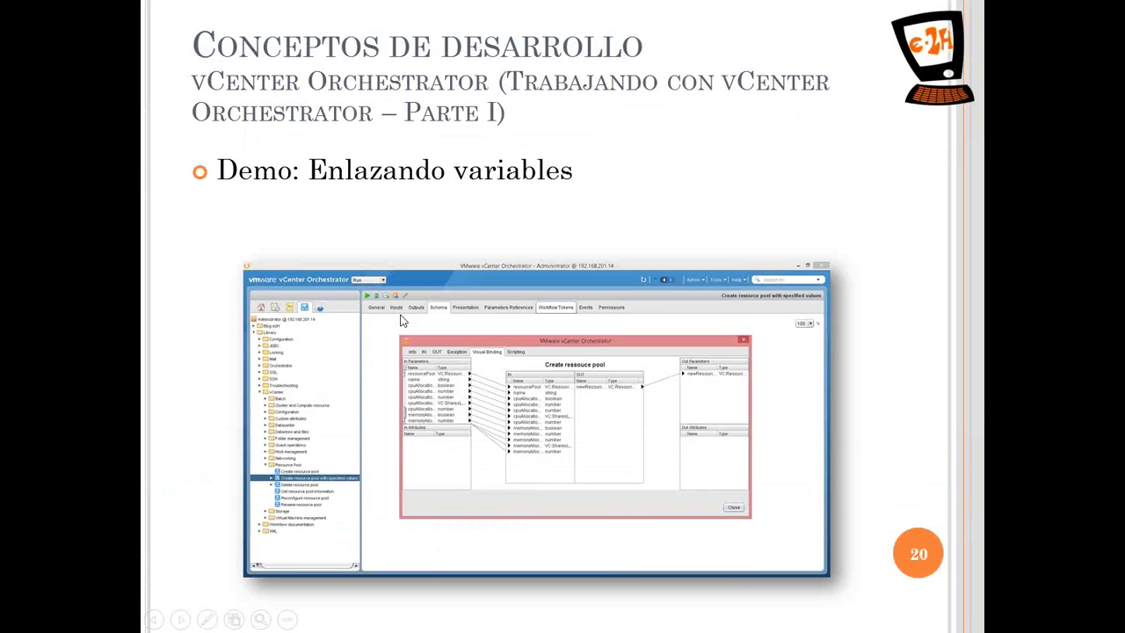
click(402, 322)
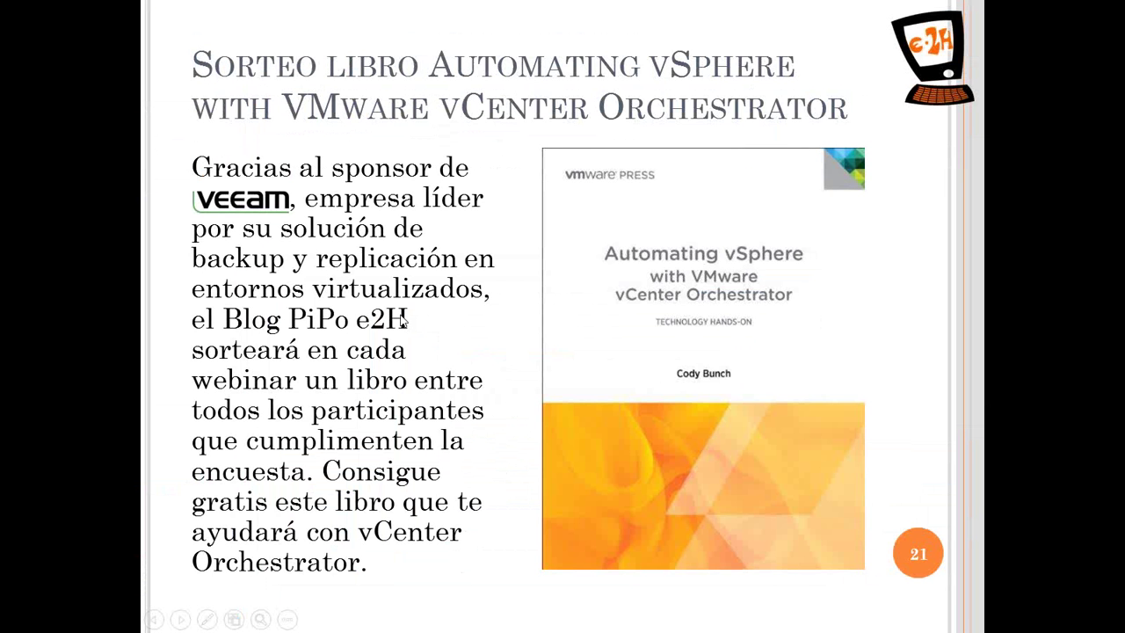